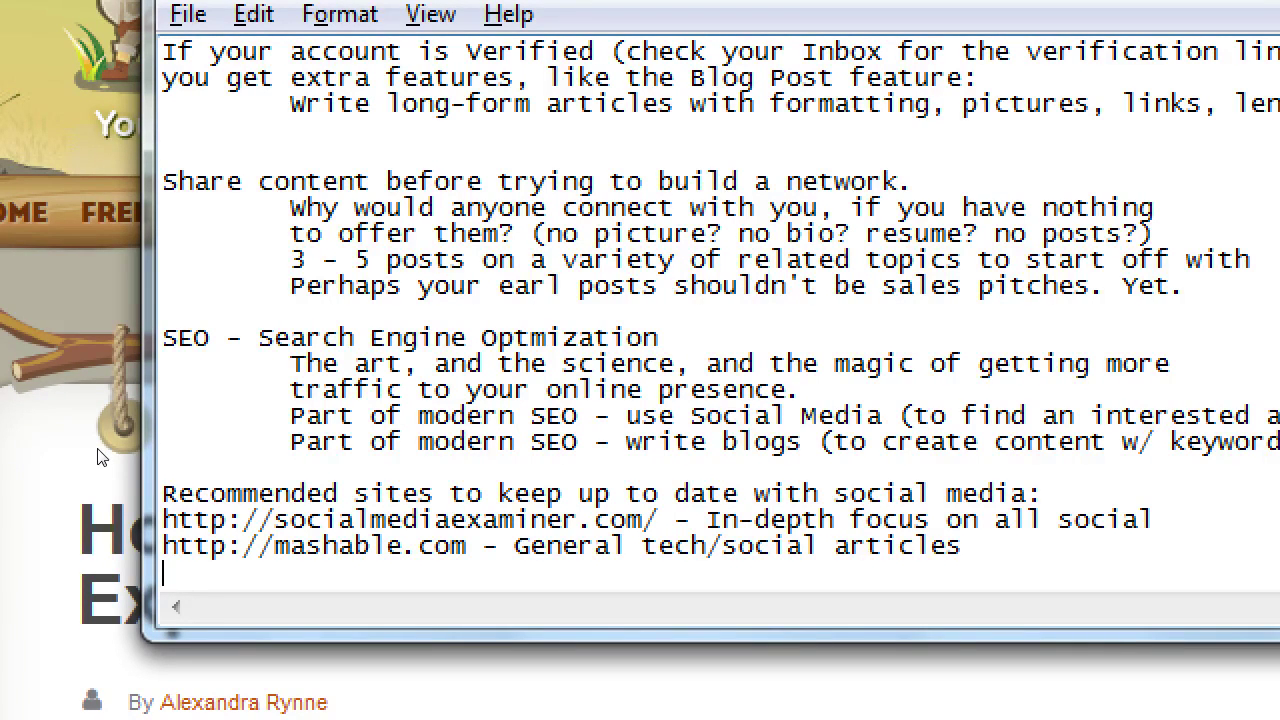
End the Notepad notes with a blank line and switch to the LinkedIn home page
{"action": "key", "text": "Return"}
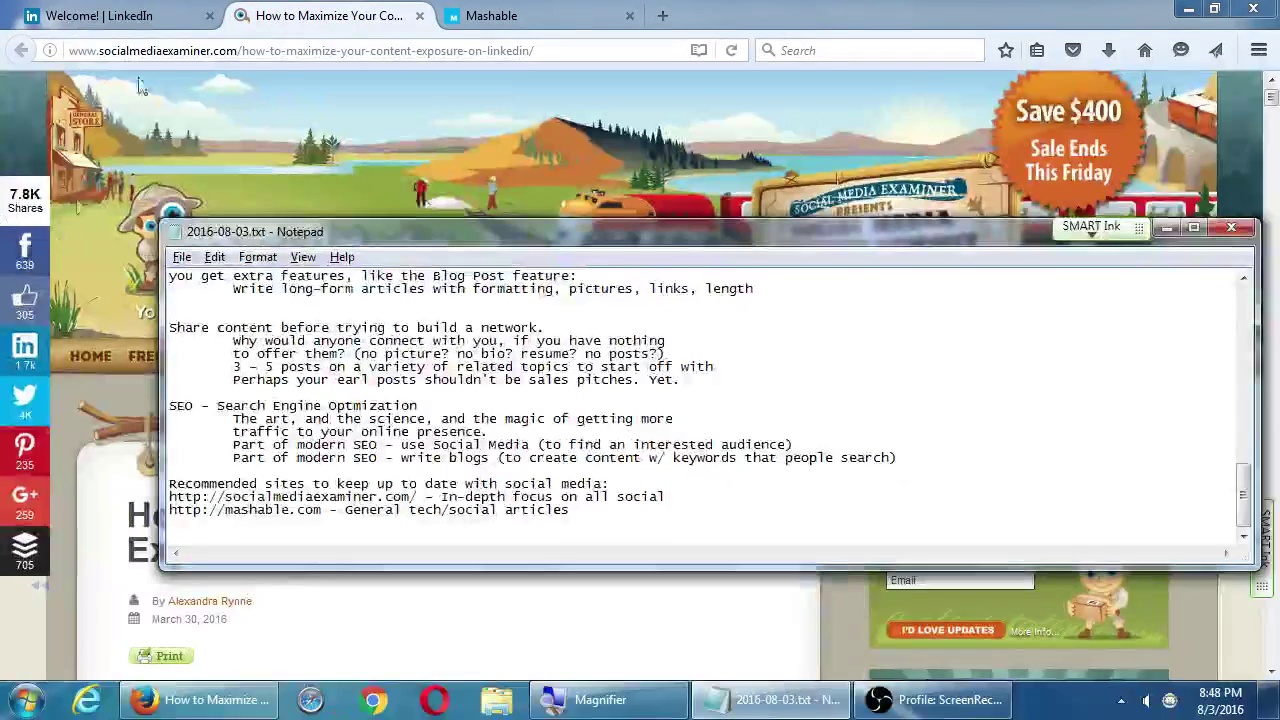
{"action": "left_click", "coordinate": [95, 17]}
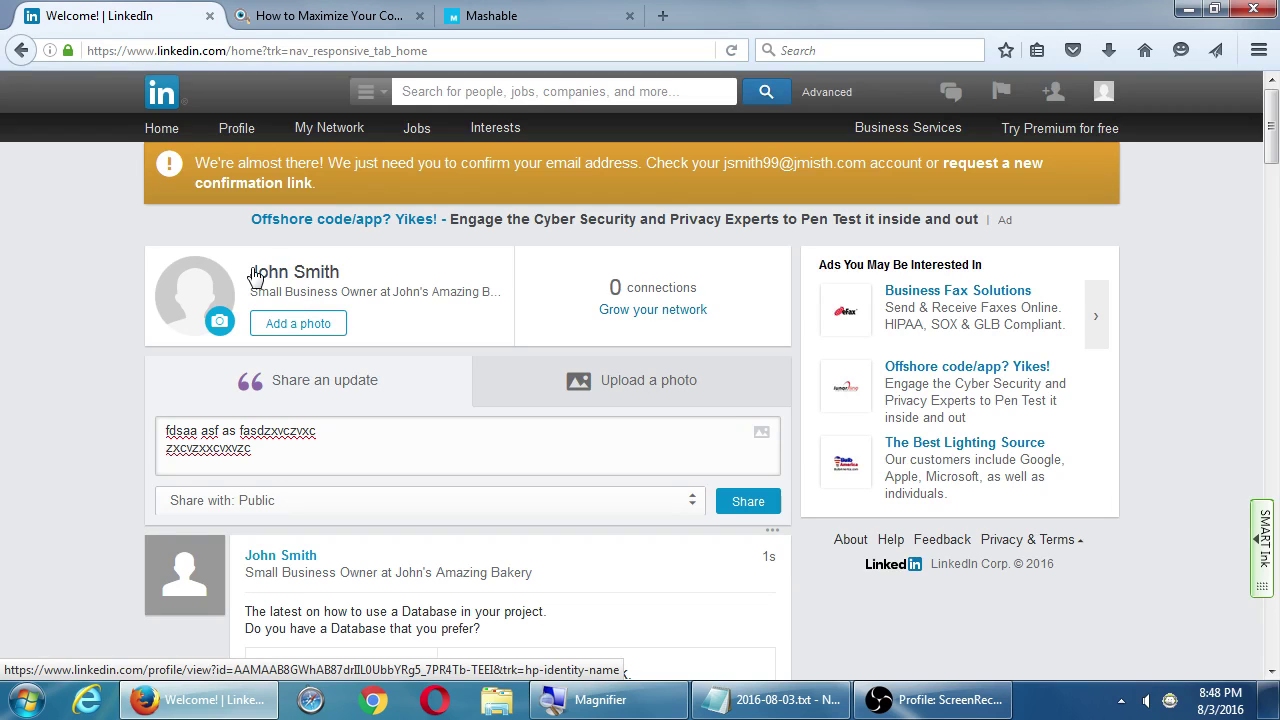
Open Edit Profile from the Profile menu and scroll down to the Experience section
{"action": "mouse_move", "coordinate": [240, 131]}
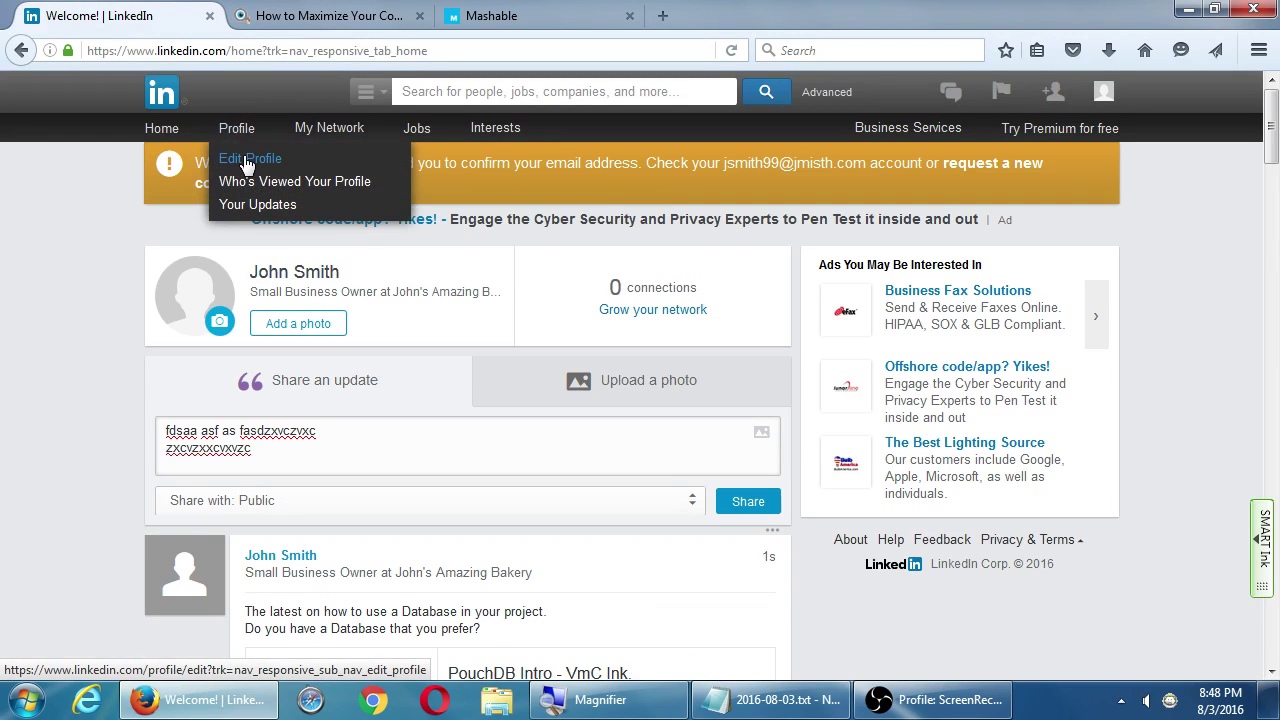
{"action": "left_click", "coordinate": [248, 160]}
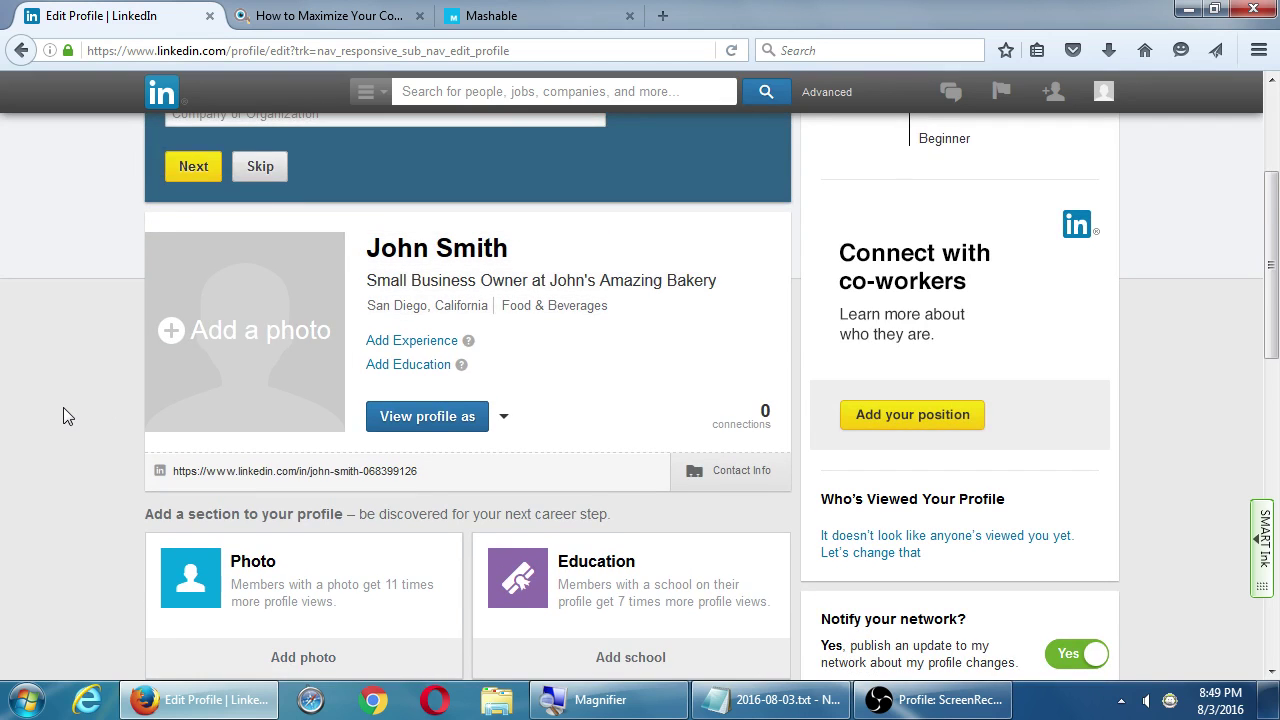
{"action": "scroll", "coordinate": [62, 403], "scroll_direction": "down", "scroll_amount": 3}
{"action": "scroll", "coordinate": [60, 400], "scroll_direction": "down", "scroll_amount": 5}
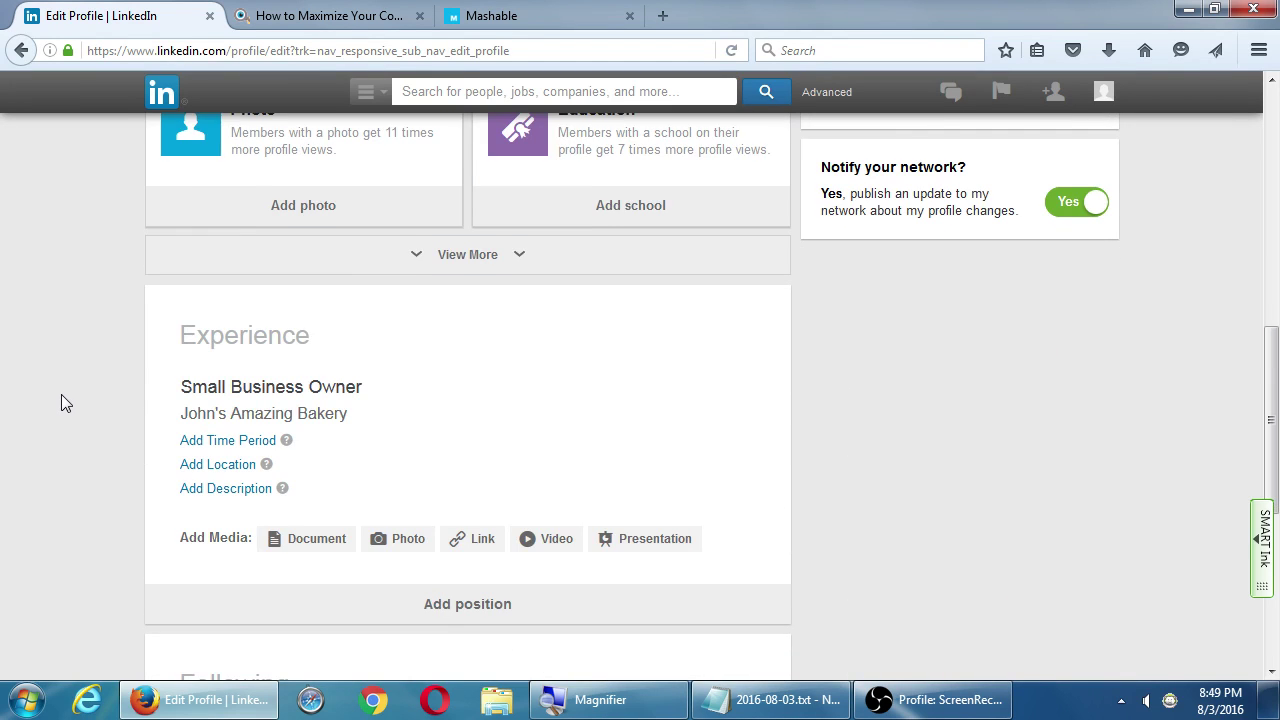
{"action": "scroll", "coordinate": [62, 402], "scroll_direction": "down", "scroll_amount": 2}
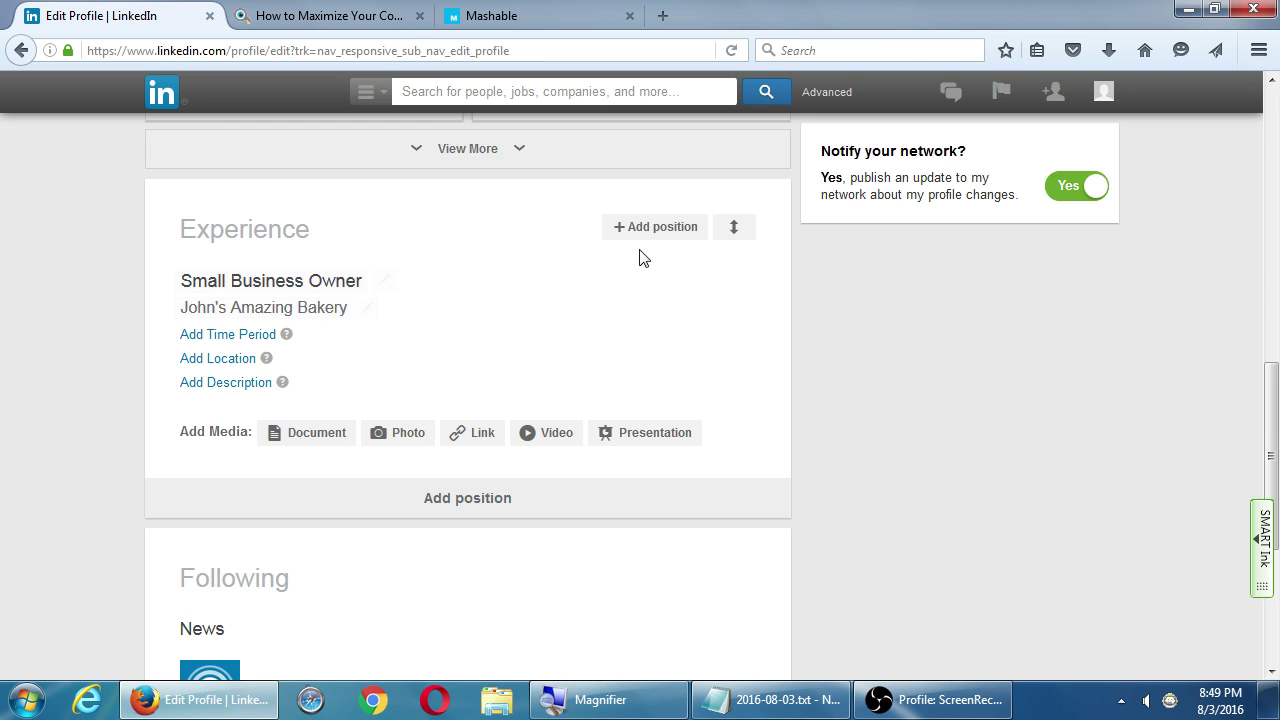
Add a new position with company Qualcomm and title Administrative Assistant
{"action": "left_click", "coordinate": [646, 240]}
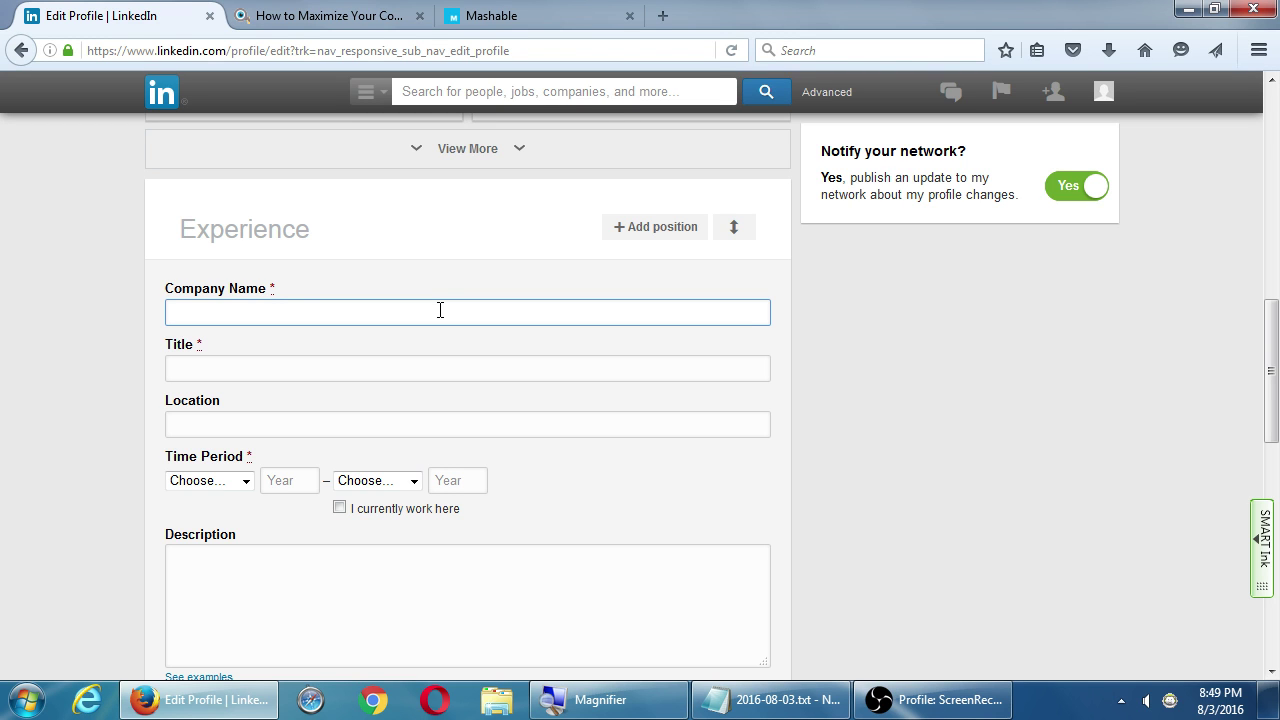
{"action": "type", "text": "qualc"}
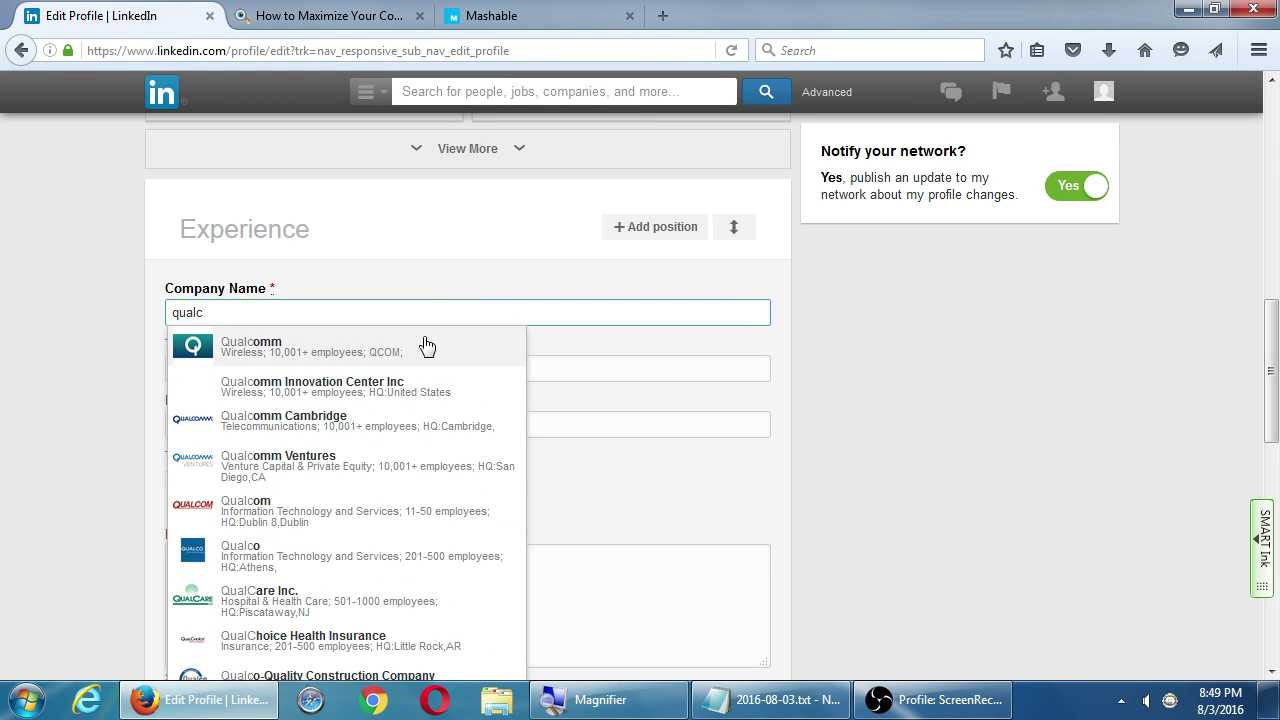
{"action": "left_click", "coordinate": [423, 343]}
{"action": "left_click", "coordinate": [323, 367]}
{"action": "type", "text": "adsf"}
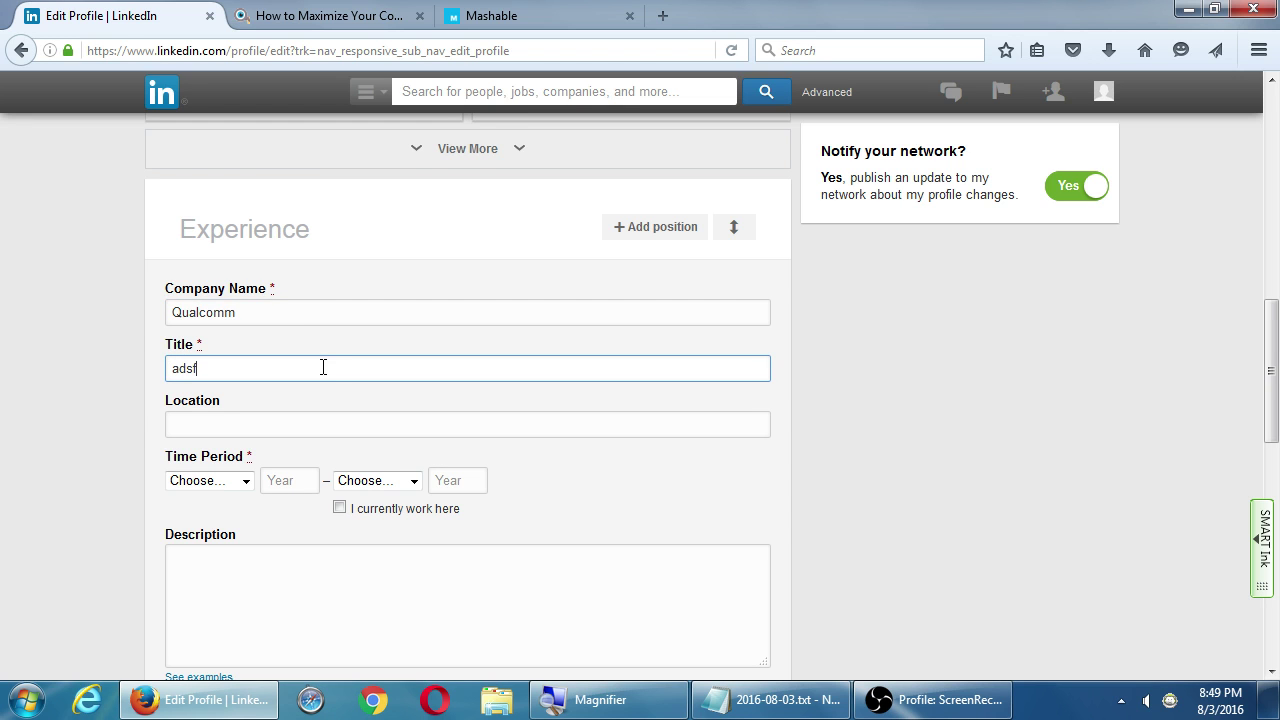
{"action": "key", "text": "BackSpace"}
{"action": "key", "text": "BackSpace"}
{"action": "key", "text": "BackSpace"}
{"action": "key", "text": "BackSpace"}
{"action": "type", "text": "ad"}
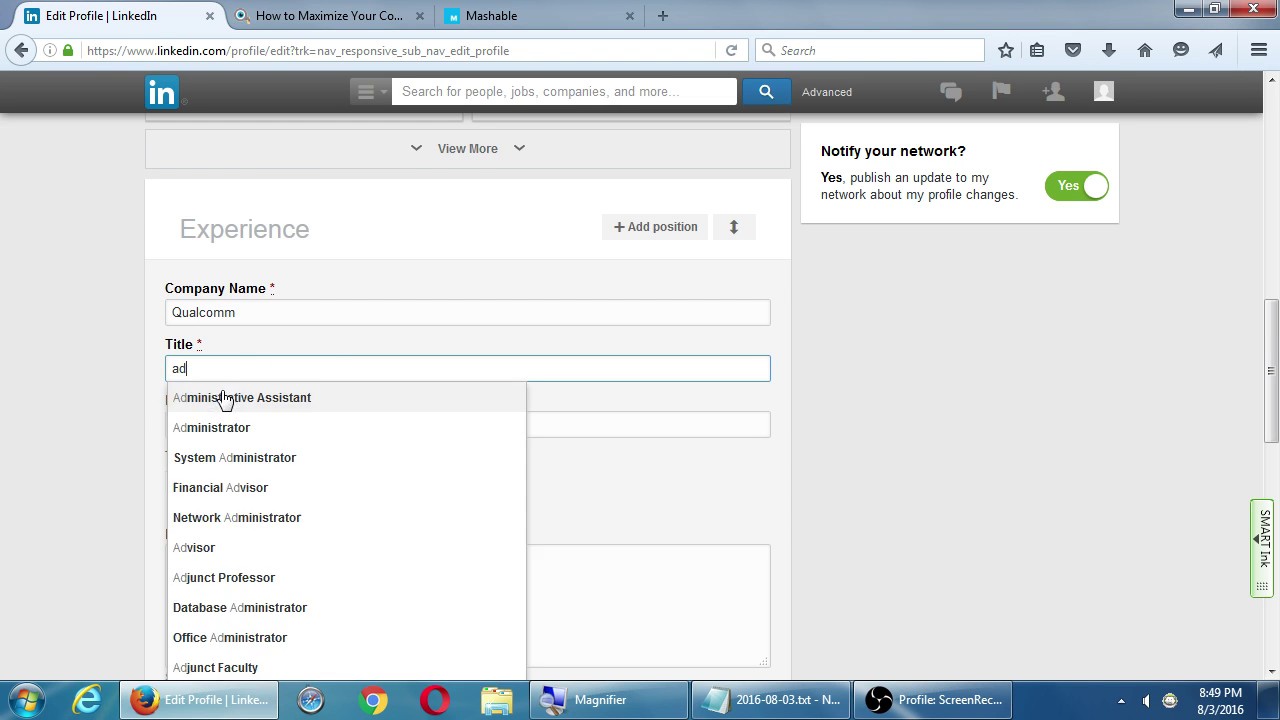
{"action": "left_click", "coordinate": [220, 397]}
{"action": "scroll", "coordinate": [106, 381], "scroll_direction": "down", "scroll_amount": 3}
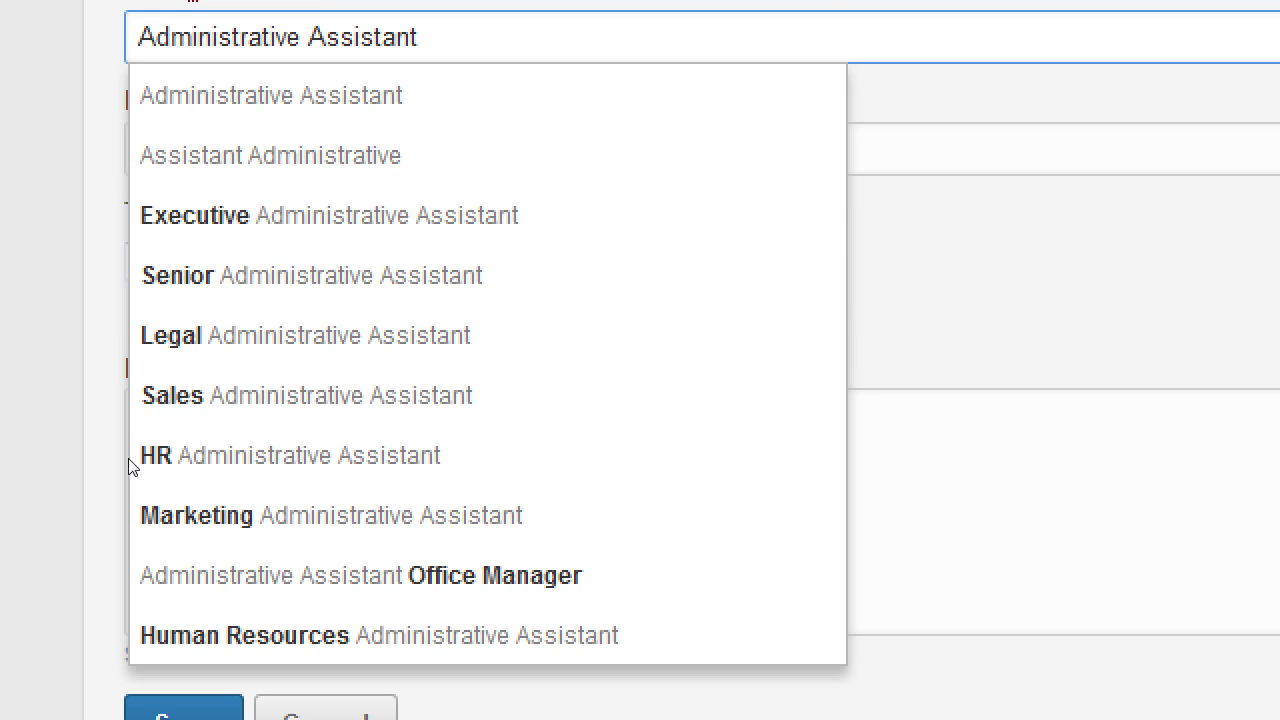
{"action": "left_click", "coordinate": [128, 460]}
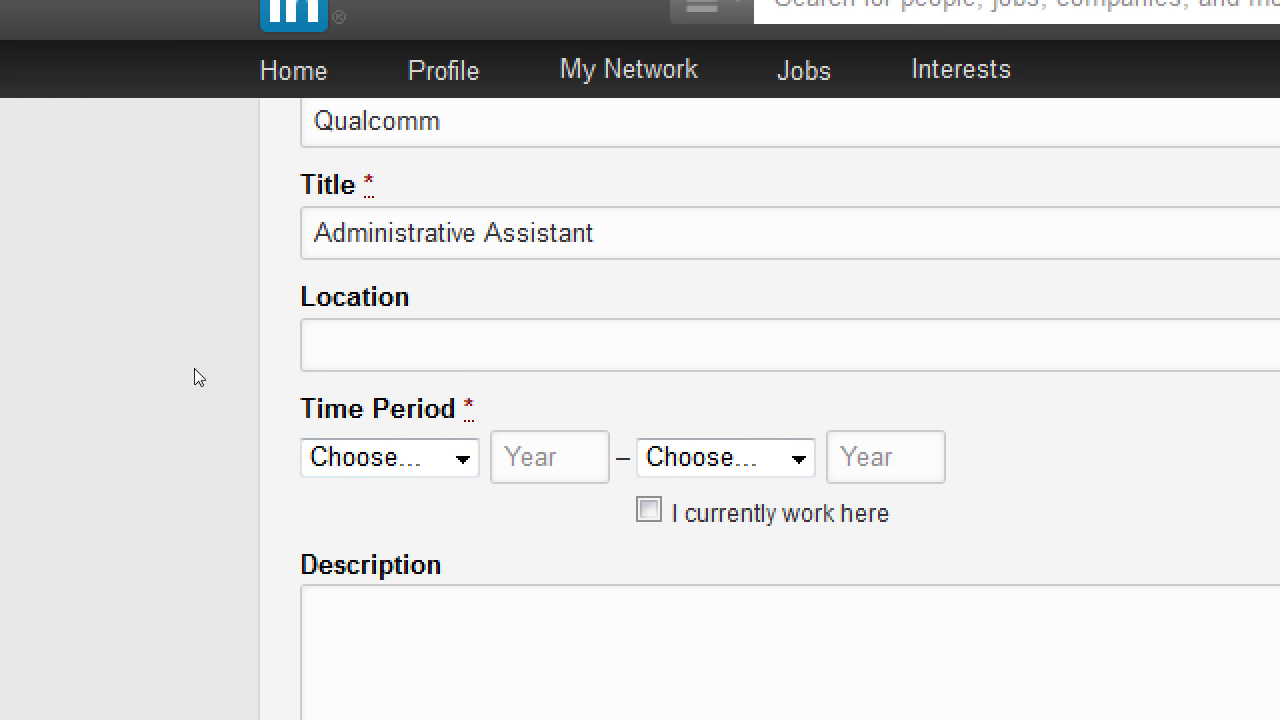
Look through the example position descriptions, then close them without writing one
{"action": "left_click", "coordinate": [232, 422]}
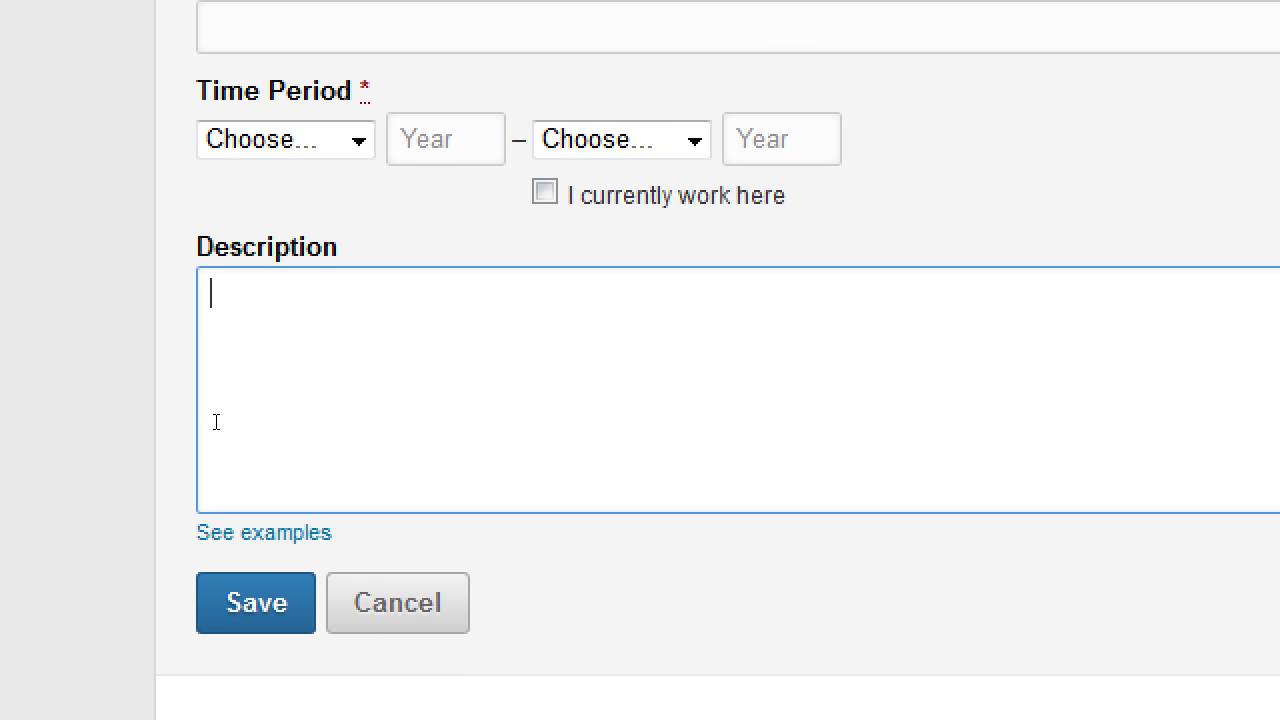
{"action": "left_click", "coordinate": [192, 522]}
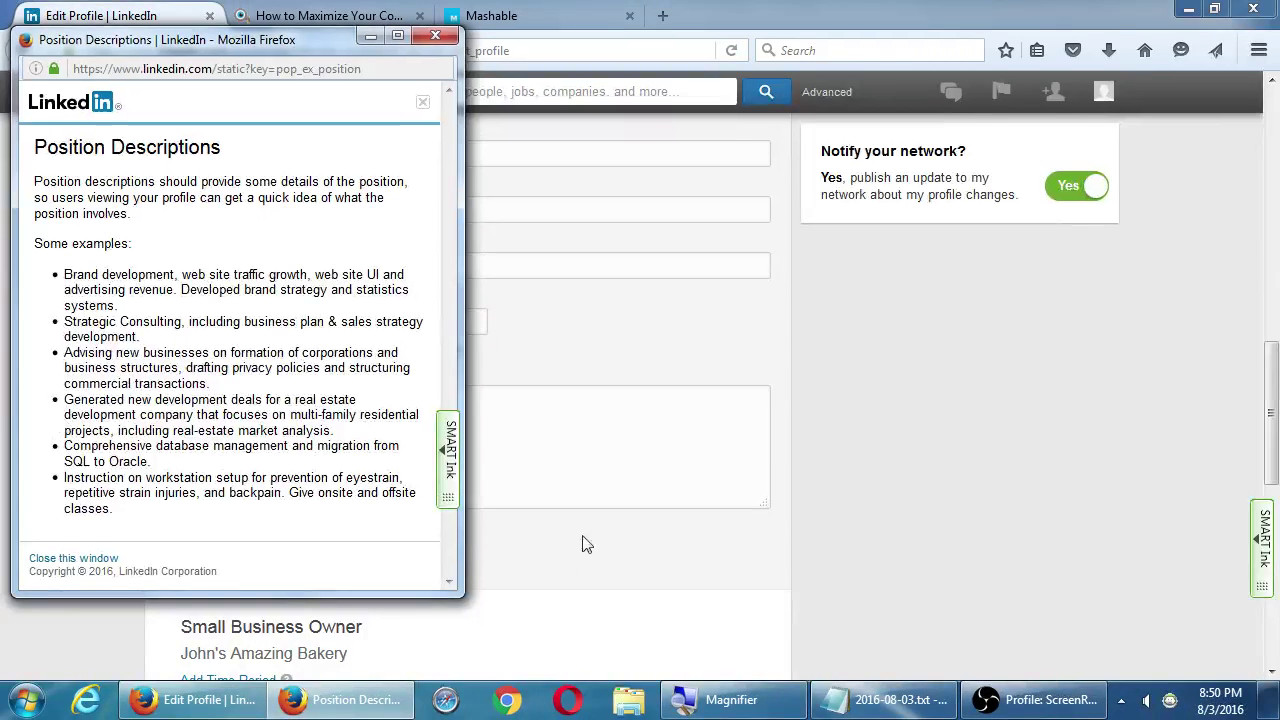
{"action": "left_click", "coordinate": [437, 40]}
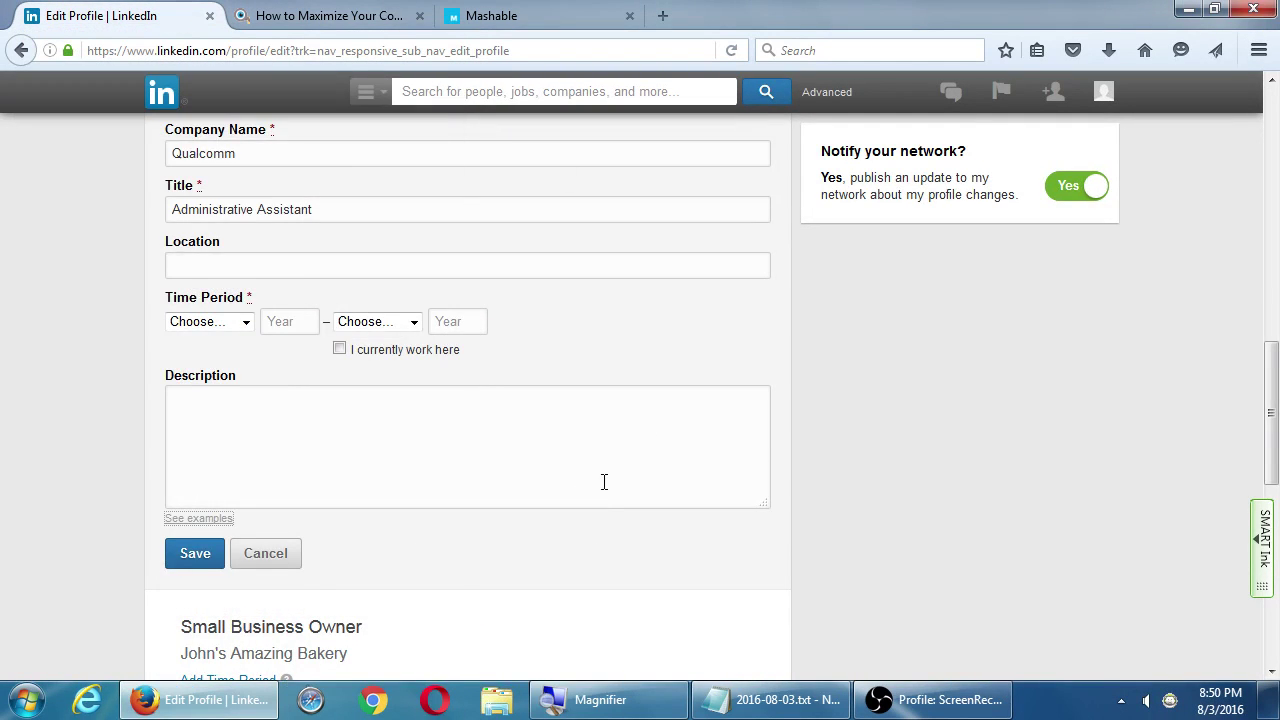
Scroll through the Edit Profile page to review its sections
{"action": "scroll", "coordinate": [603, 480], "scroll_direction": "up", "scroll_amount": 6}
{"action": "scroll", "coordinate": [457, 486], "scroll_direction": "up", "scroll_amount": 4}
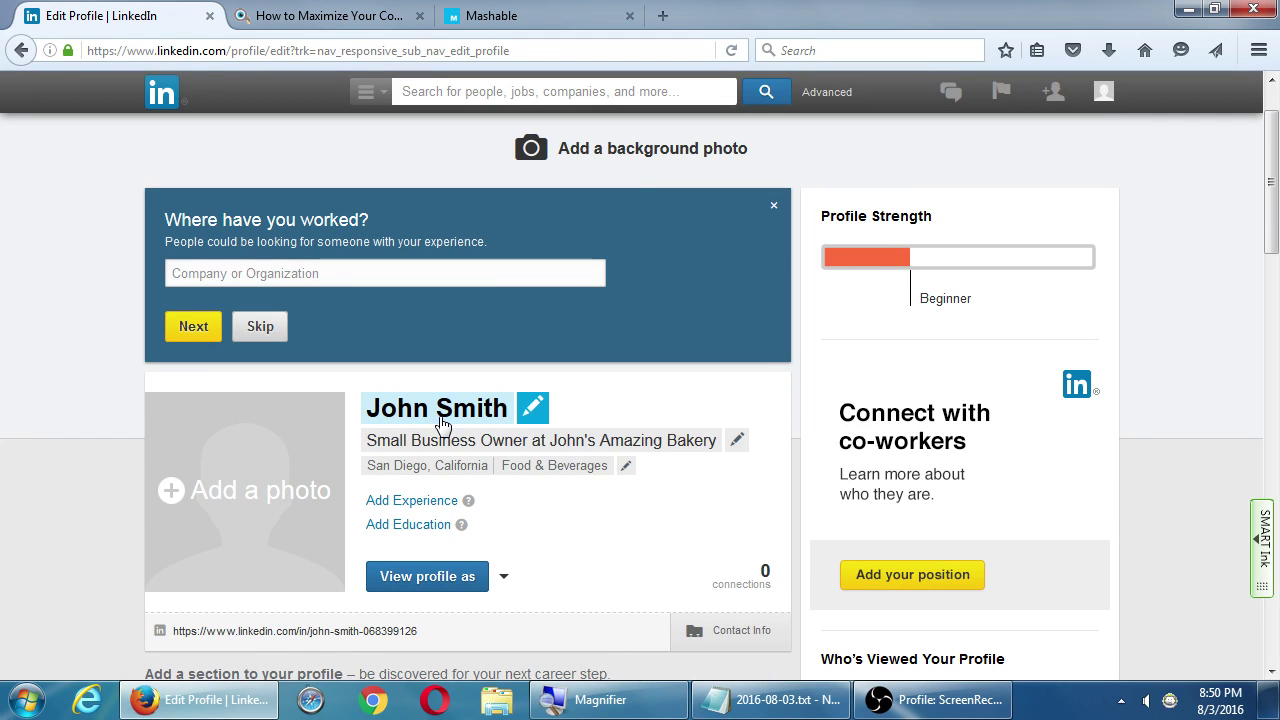
{"action": "scroll", "coordinate": [470, 435], "scroll_direction": "down", "scroll_amount": 5}
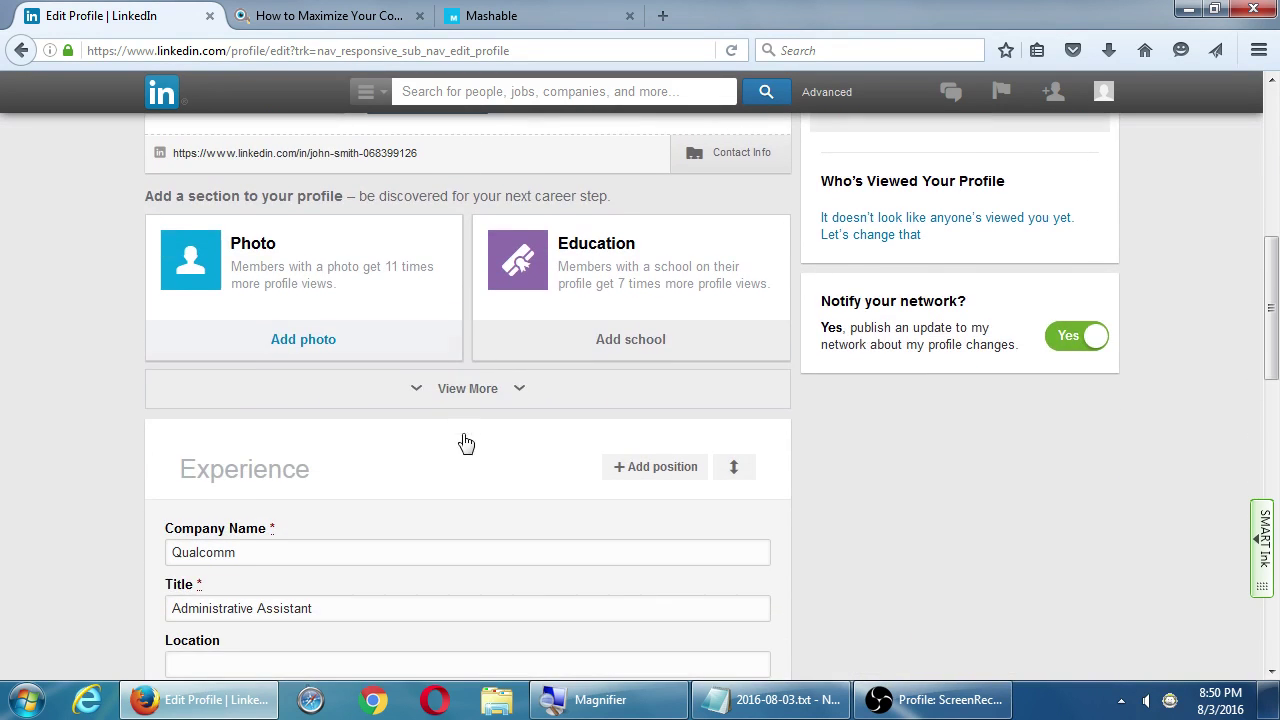
{"action": "scroll", "coordinate": [478, 450], "scroll_direction": "down", "scroll_amount": 4}
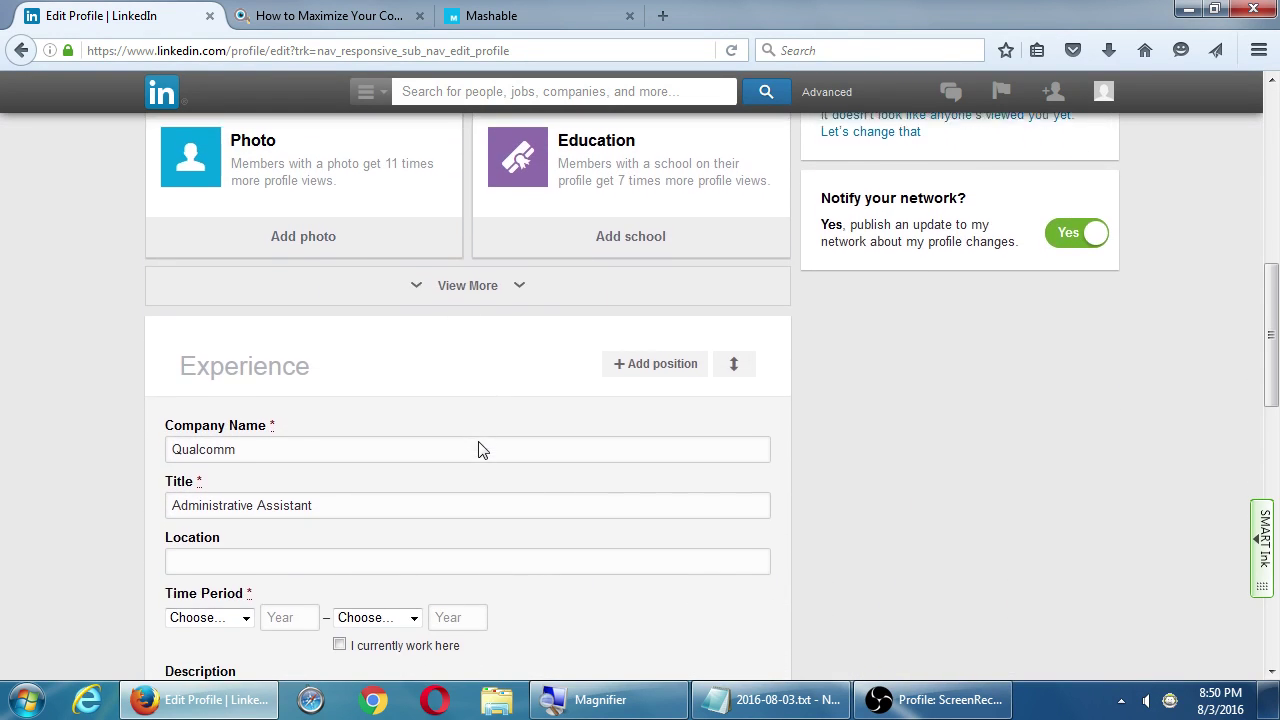
{"action": "scroll", "coordinate": [480, 442], "scroll_direction": "down", "scroll_amount": 5}
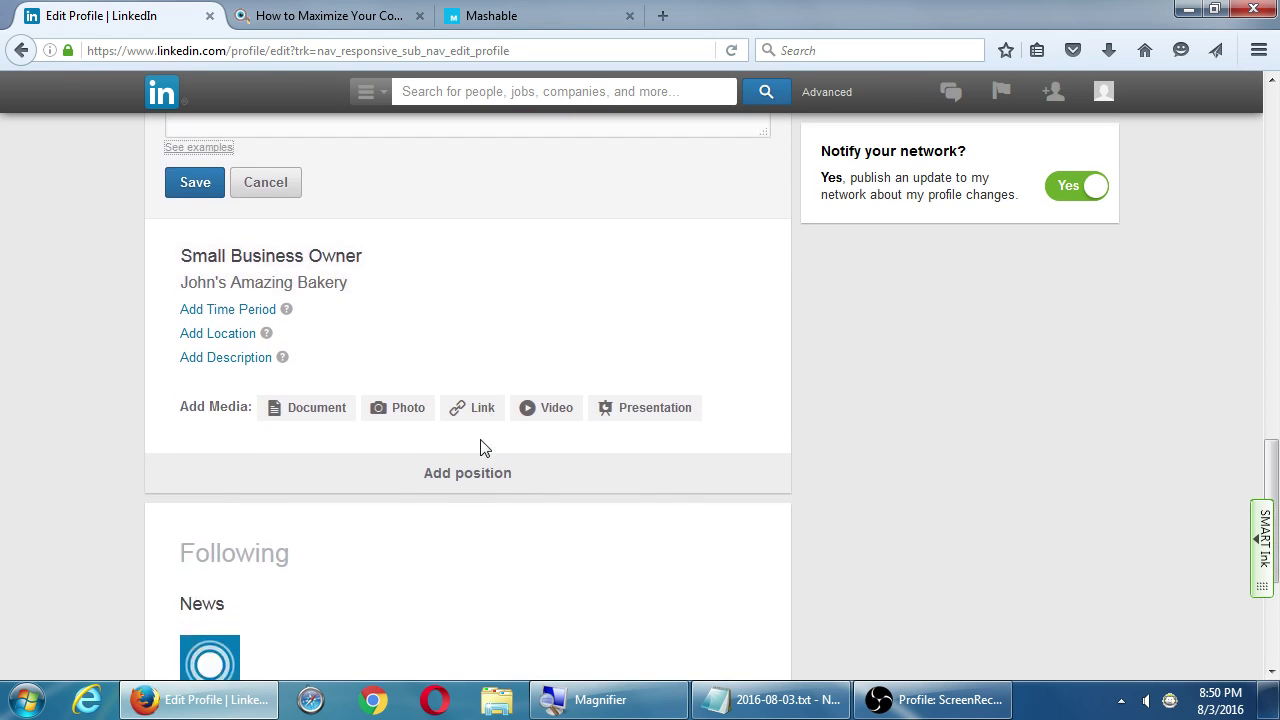
{"action": "scroll", "coordinate": [855, 464], "scroll_direction": "down", "scroll_amount": 2}
{"action": "scroll", "coordinate": [867, 465], "scroll_direction": "up", "scroll_amount": 8}
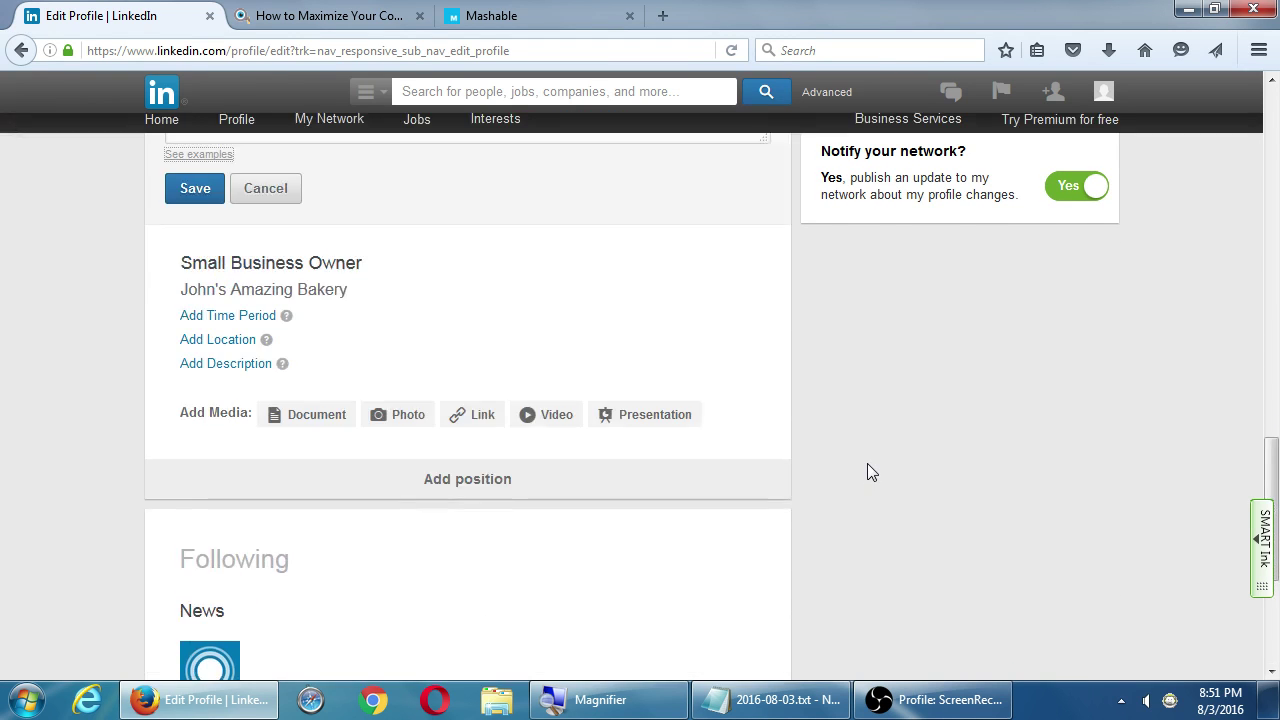
{"action": "scroll", "coordinate": [874, 455], "scroll_direction": "up", "scroll_amount": 3}
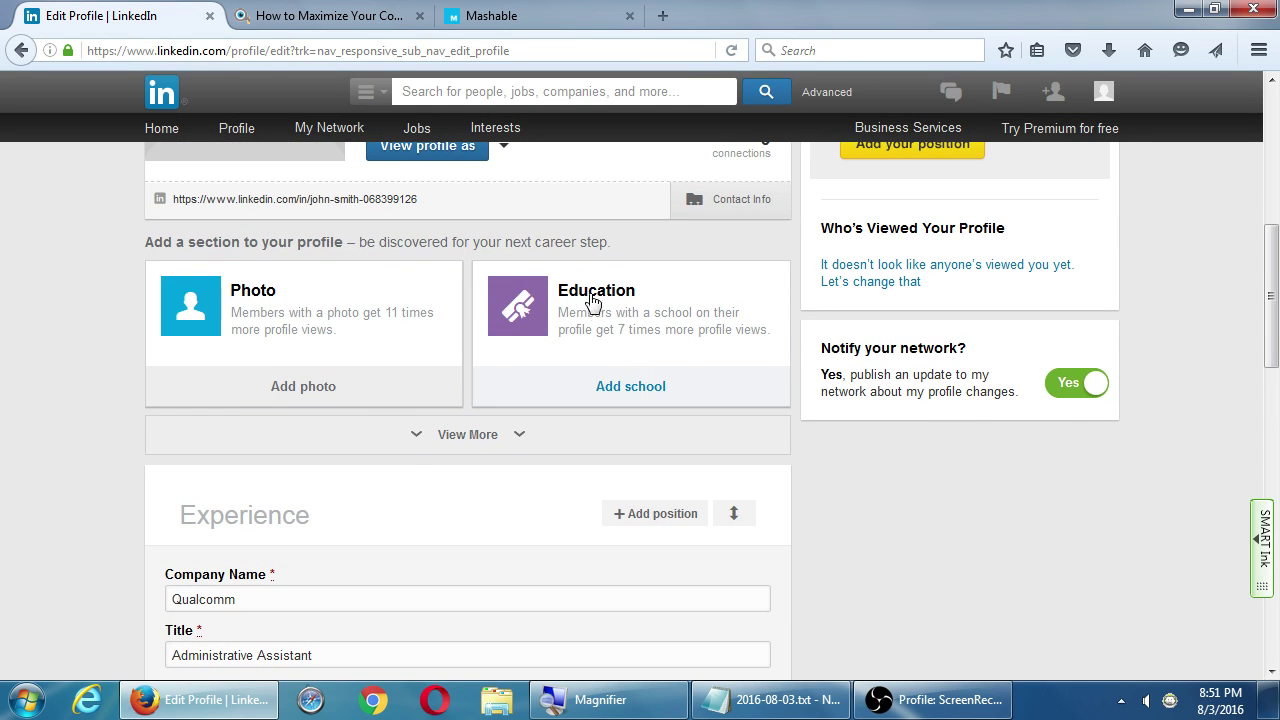
Expand more profile sections, zoom in, and scroll to the empty Advice for Contacting form
{"action": "left_click", "coordinate": [463, 434]}
{"action": "scroll", "coordinate": [121, 386], "scroll_direction": "down", "scroll_amount": 2}
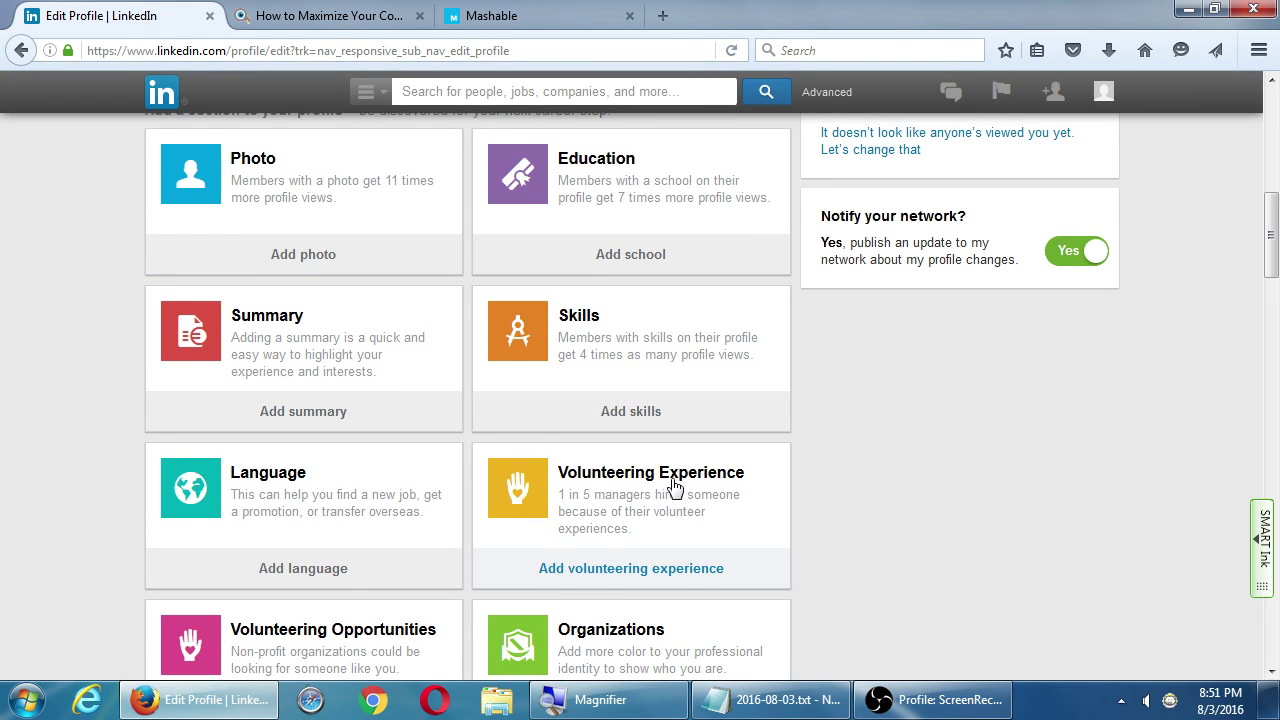
{"action": "scroll", "coordinate": [674, 489], "scroll_direction": "down", "scroll_amount": 2}
{"action": "scroll", "coordinate": [643, 523], "scroll_direction": "down", "scroll_amount": 5}
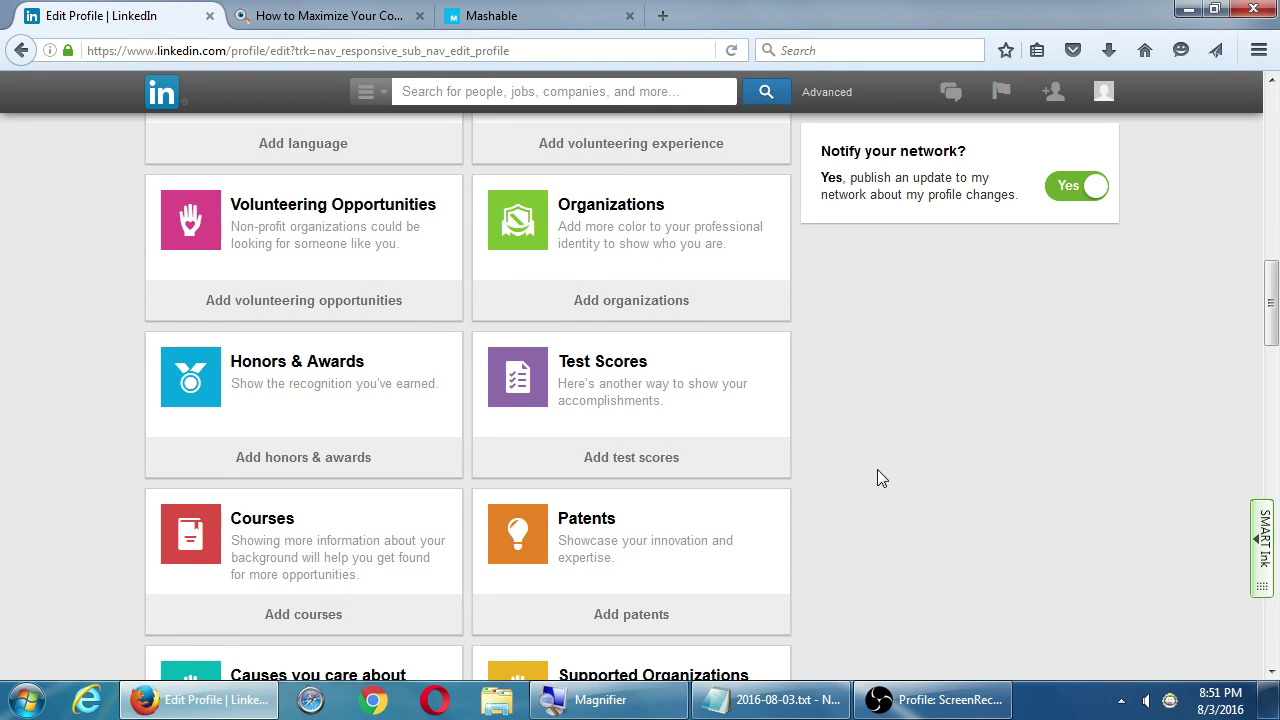
{"action": "key", "text": "super+plus"}
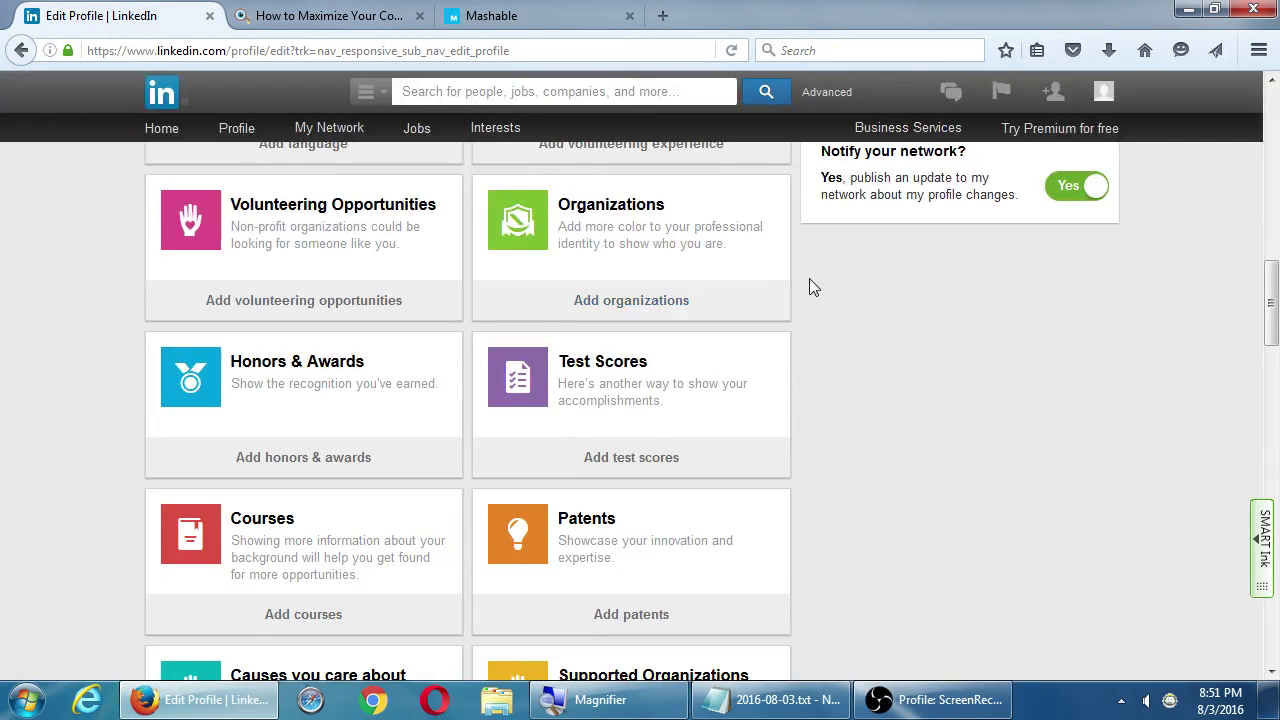
{"action": "scroll", "coordinate": [822, 331], "scroll_direction": "down", "scroll_amount": 2}
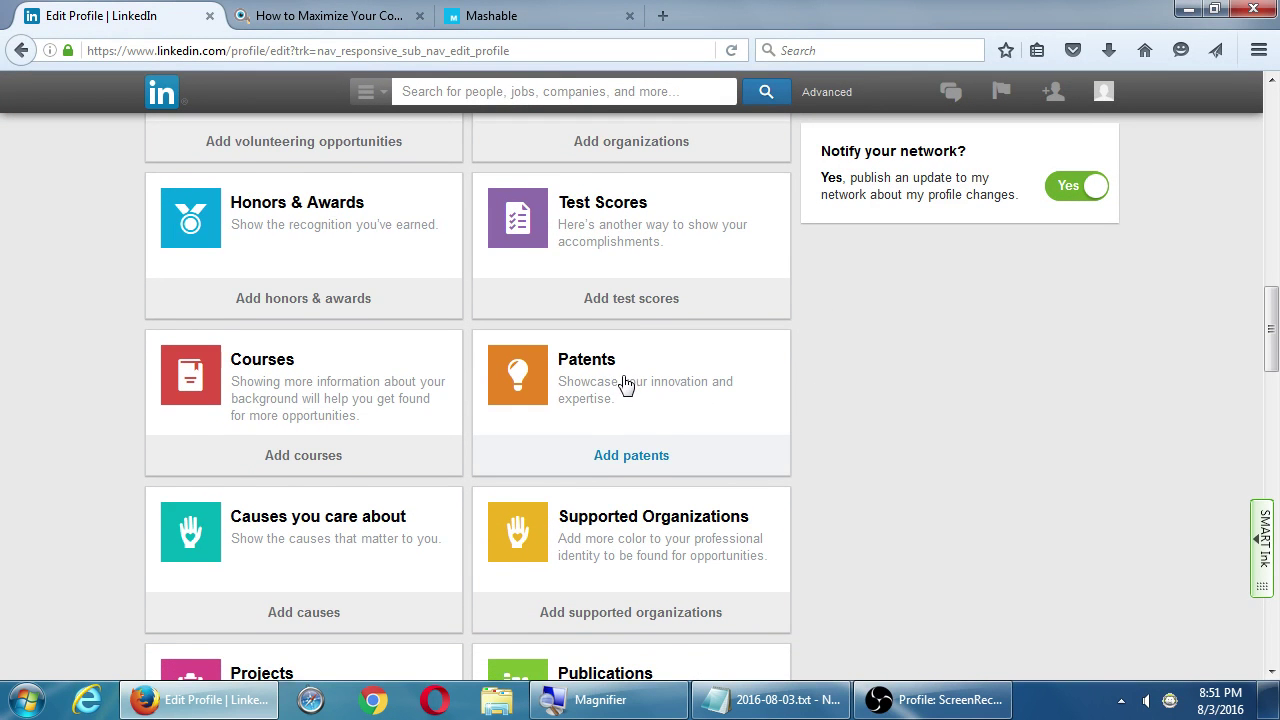
{"action": "scroll", "coordinate": [628, 383], "scroll_direction": "down", "scroll_amount": 2}
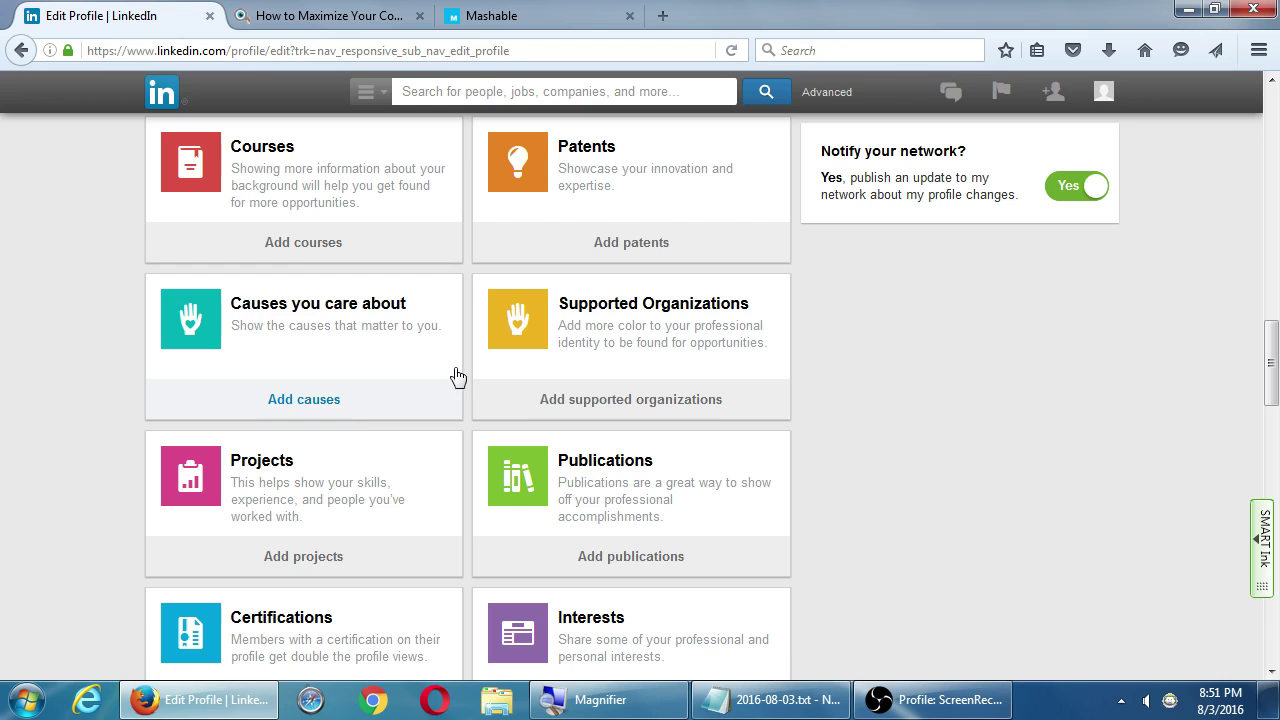
{"action": "scroll", "coordinate": [500, 495], "scroll_direction": "down", "scroll_amount": 1}
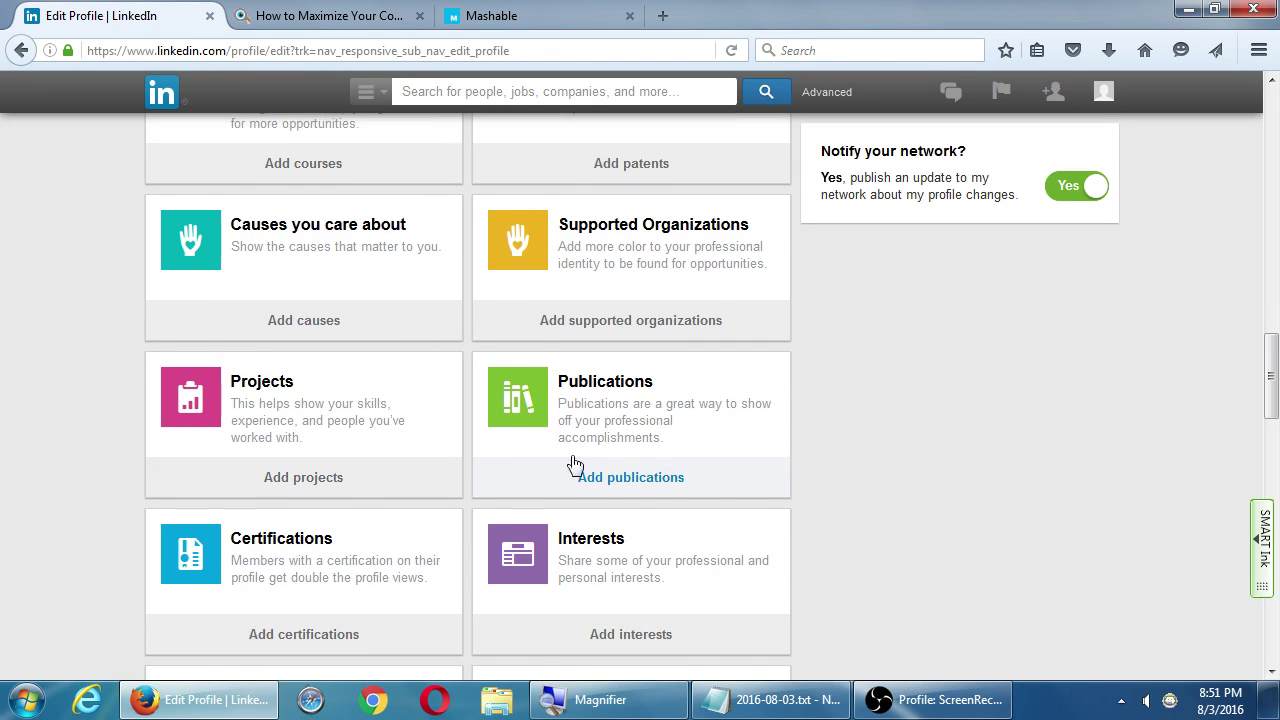
{"action": "scroll", "coordinate": [634, 425], "scroll_direction": "down", "scroll_amount": 2}
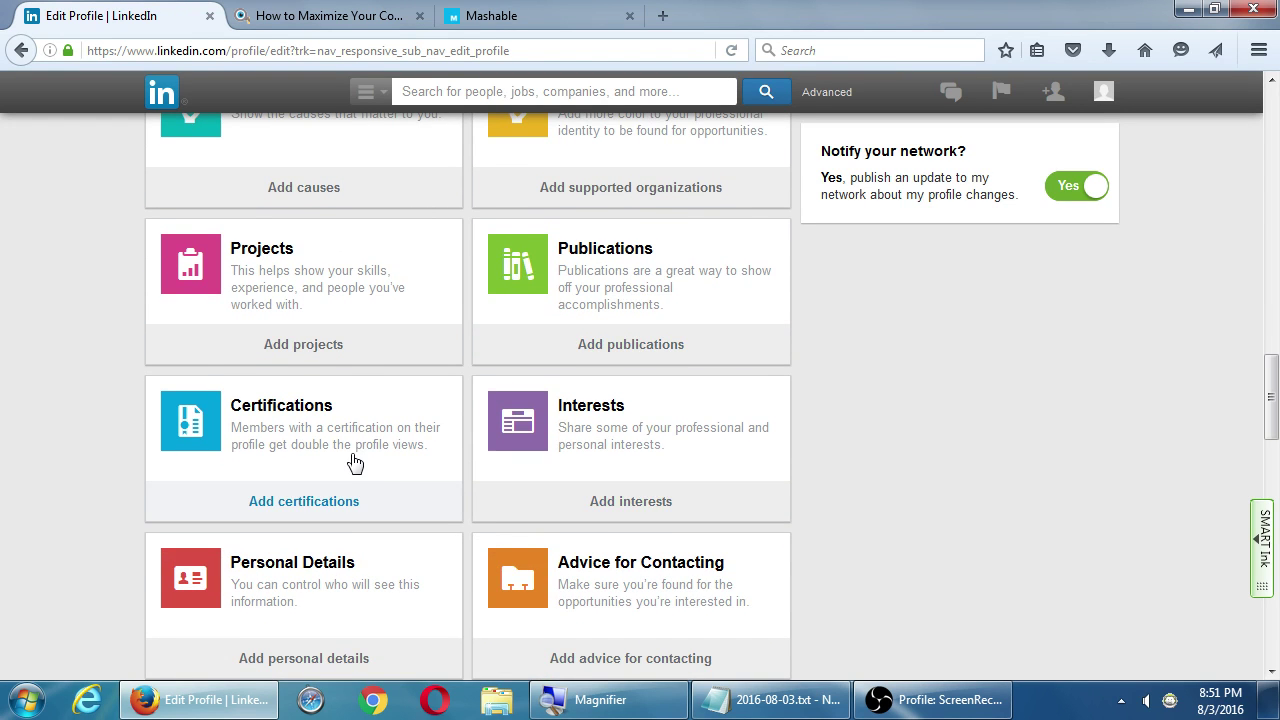
{"action": "scroll", "coordinate": [515, 527], "scroll_direction": "down", "scroll_amount": 3}
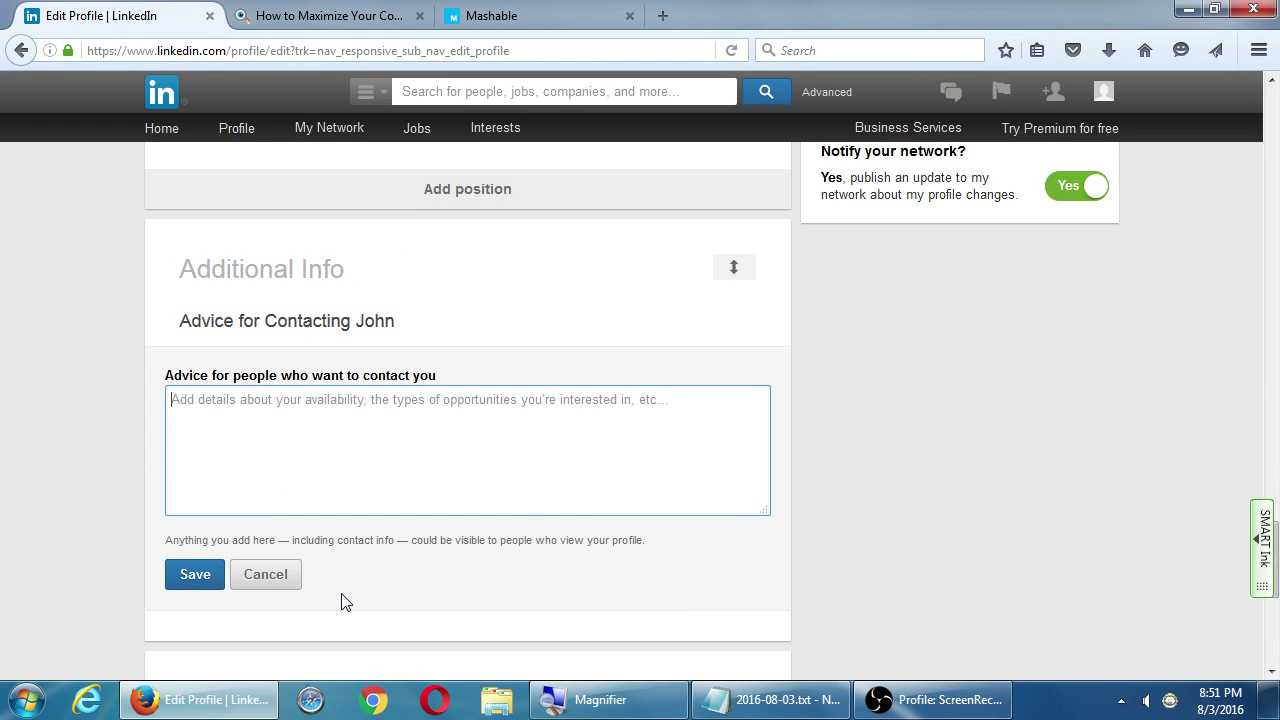
Cancel the Advice for Contacting form and scroll back to the 'Add a section to your profile' suggestions
{"action": "left_click", "coordinate": [283, 586]}
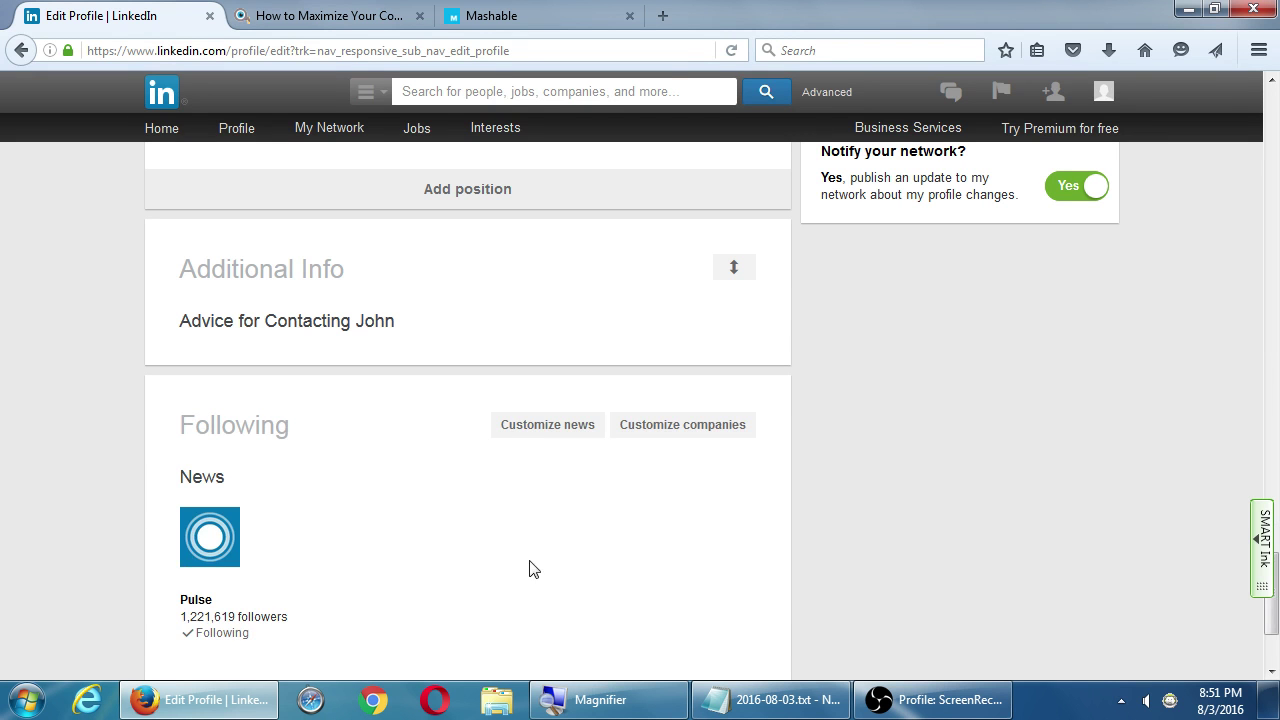
{"action": "scroll", "coordinate": [526, 578], "scroll_direction": "down", "scroll_amount": 5}
{"action": "scroll", "coordinate": [526, 578], "scroll_direction": "up", "scroll_amount": 5}
{"action": "scroll", "coordinate": [528, 581], "scroll_direction": "up", "scroll_amount": 15}
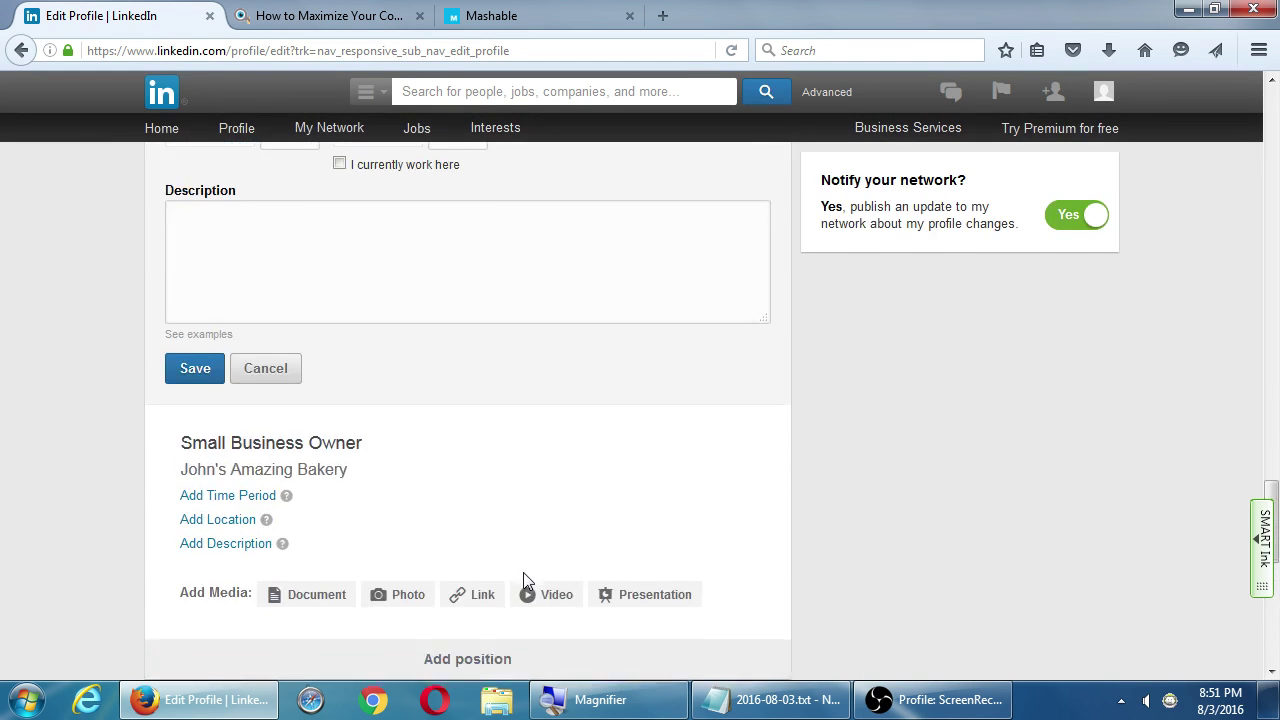
{"action": "scroll", "coordinate": [526, 581], "scroll_direction": "up", "scroll_amount": 10}
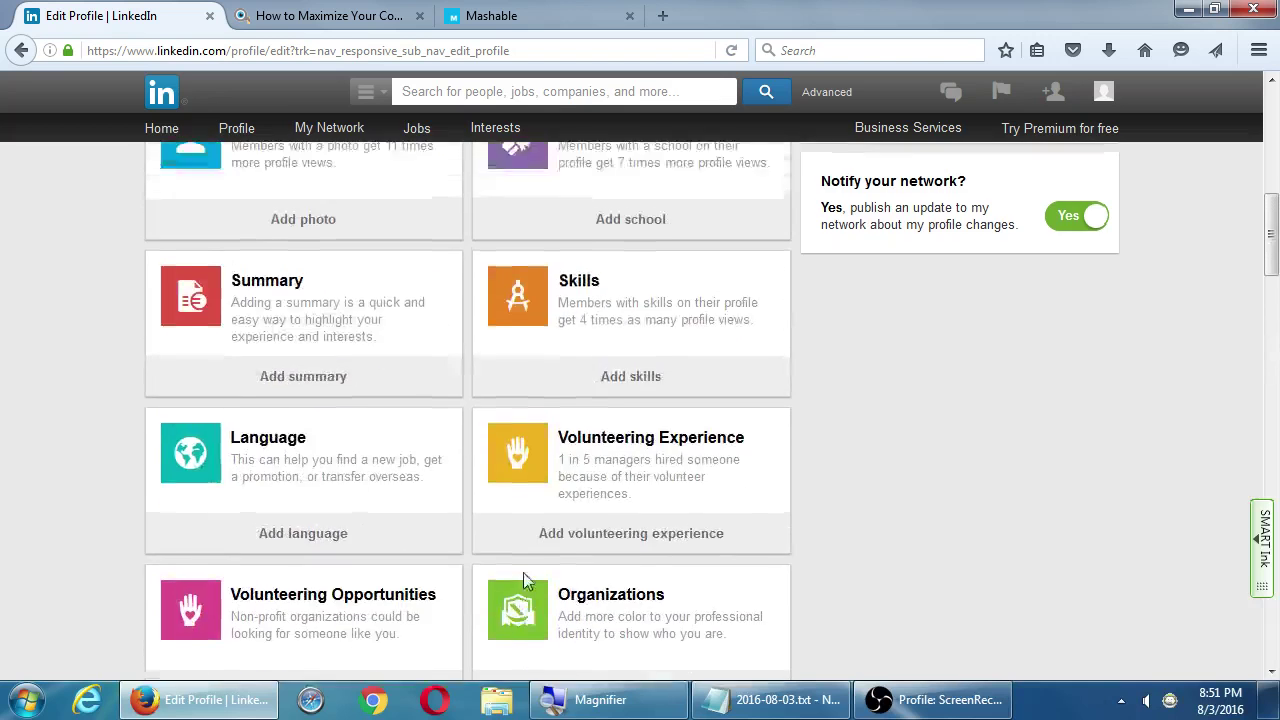
{"action": "scroll", "coordinate": [572, 503], "scroll_direction": "down", "scroll_amount": 4}
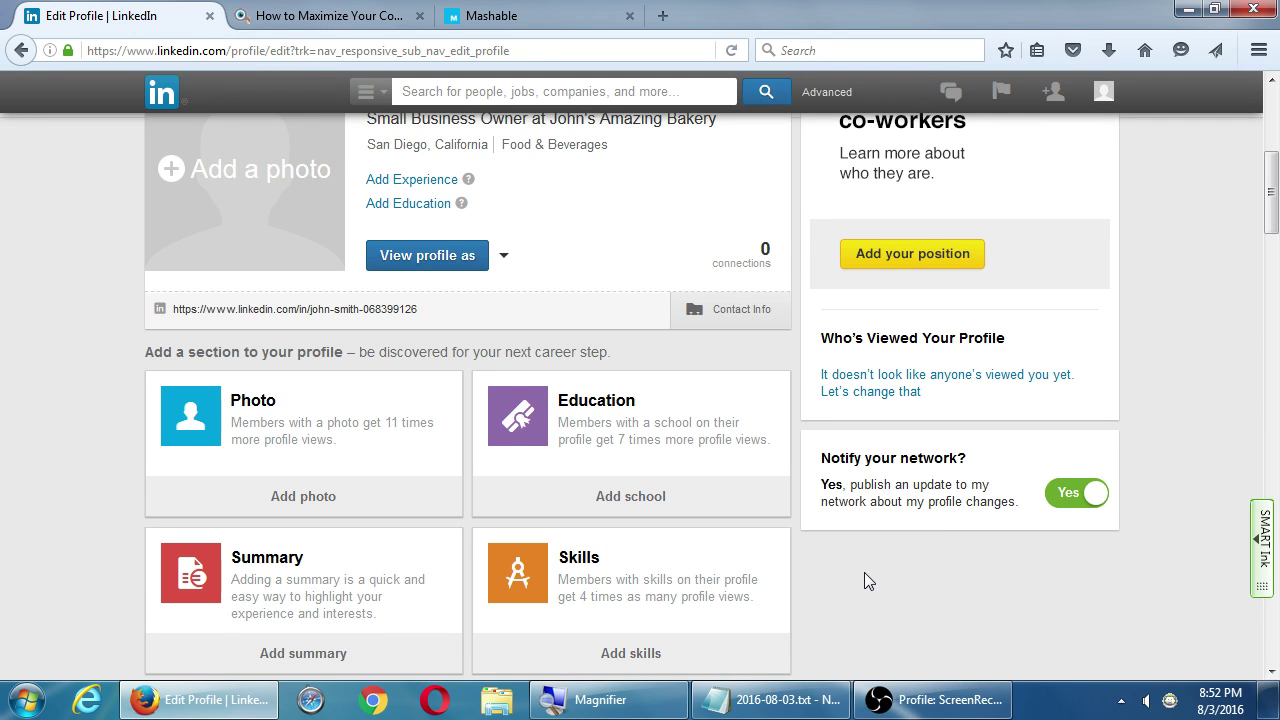
{"action": "scroll", "coordinate": [866, 578], "scroll_direction": "down", "scroll_amount": 1}
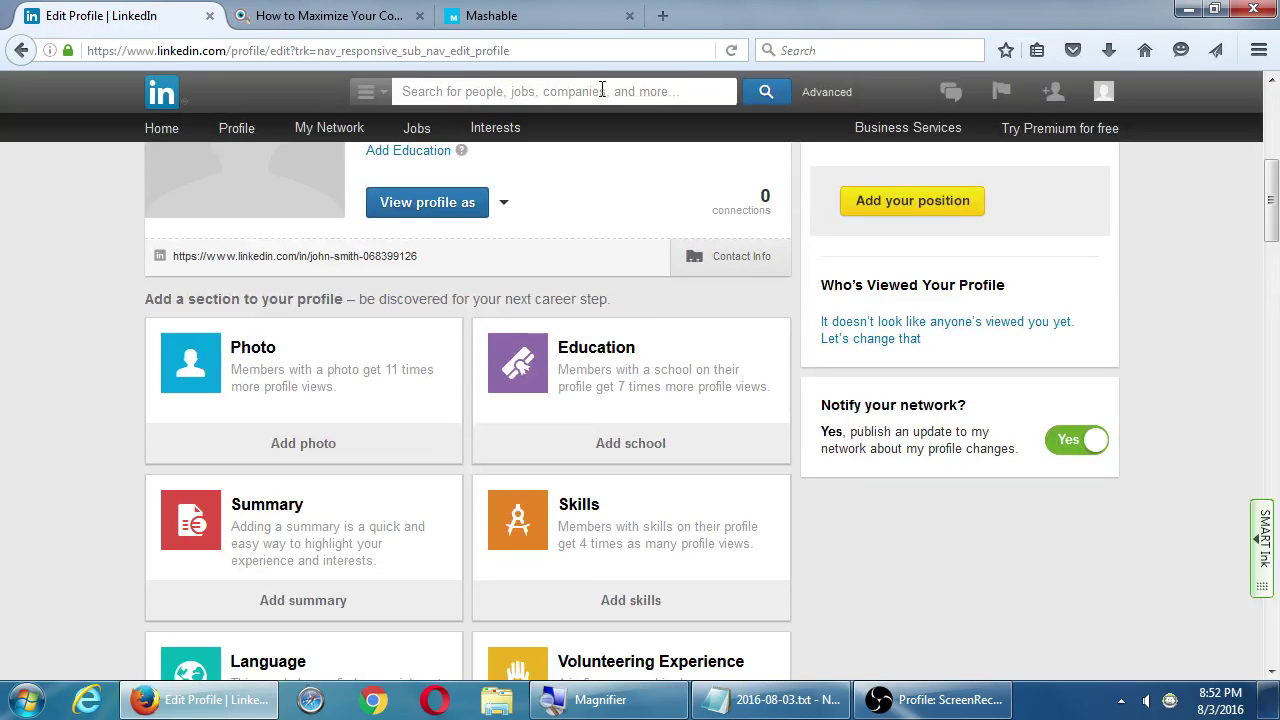
{"action": "scroll", "coordinate": [828, 518], "scroll_direction": "up", "scroll_amount": 2}
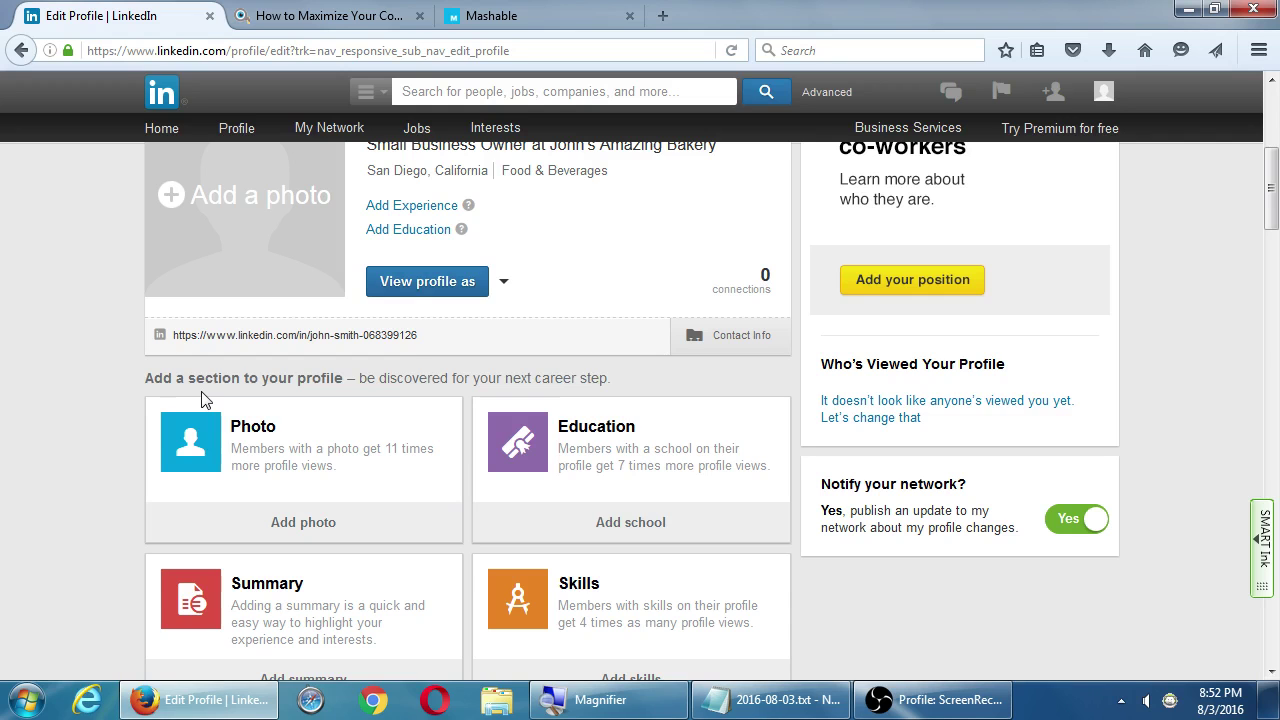
{"action": "scroll", "coordinate": [98, 381], "scroll_direction": "up", "scroll_amount": 1}
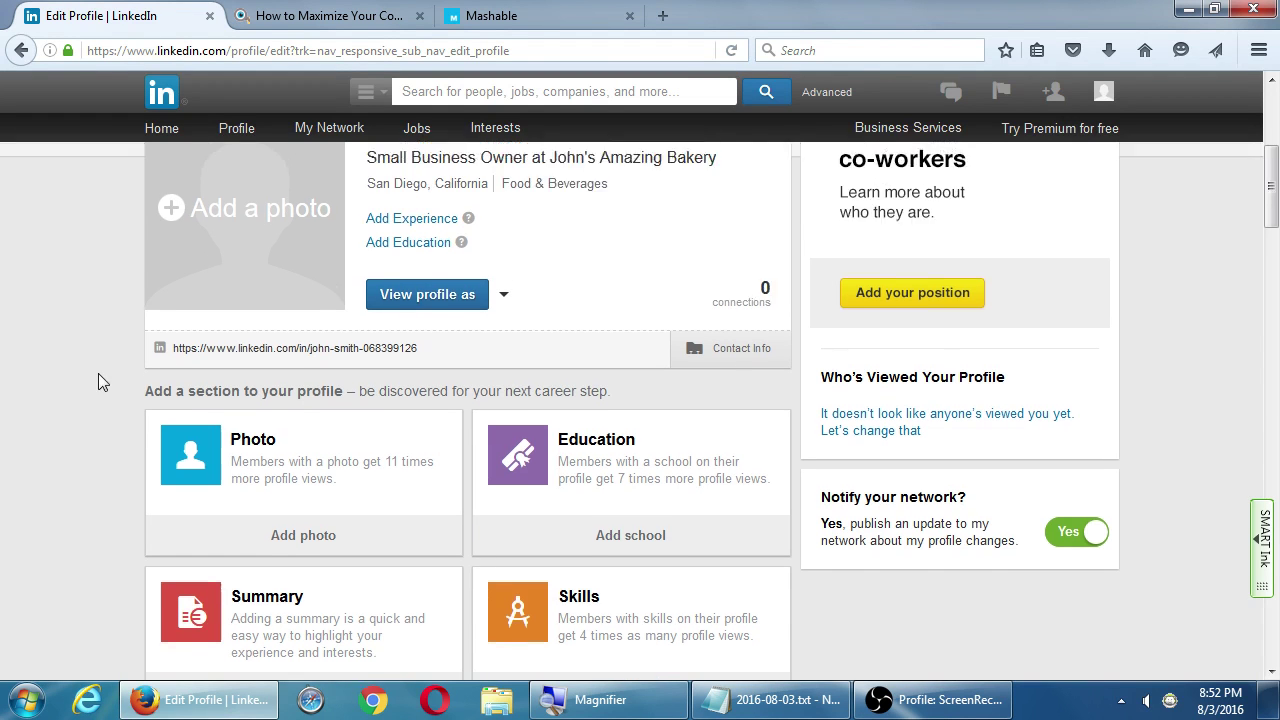
{"action": "scroll", "coordinate": [98, 374], "scroll_direction": "up", "scroll_amount": 4}
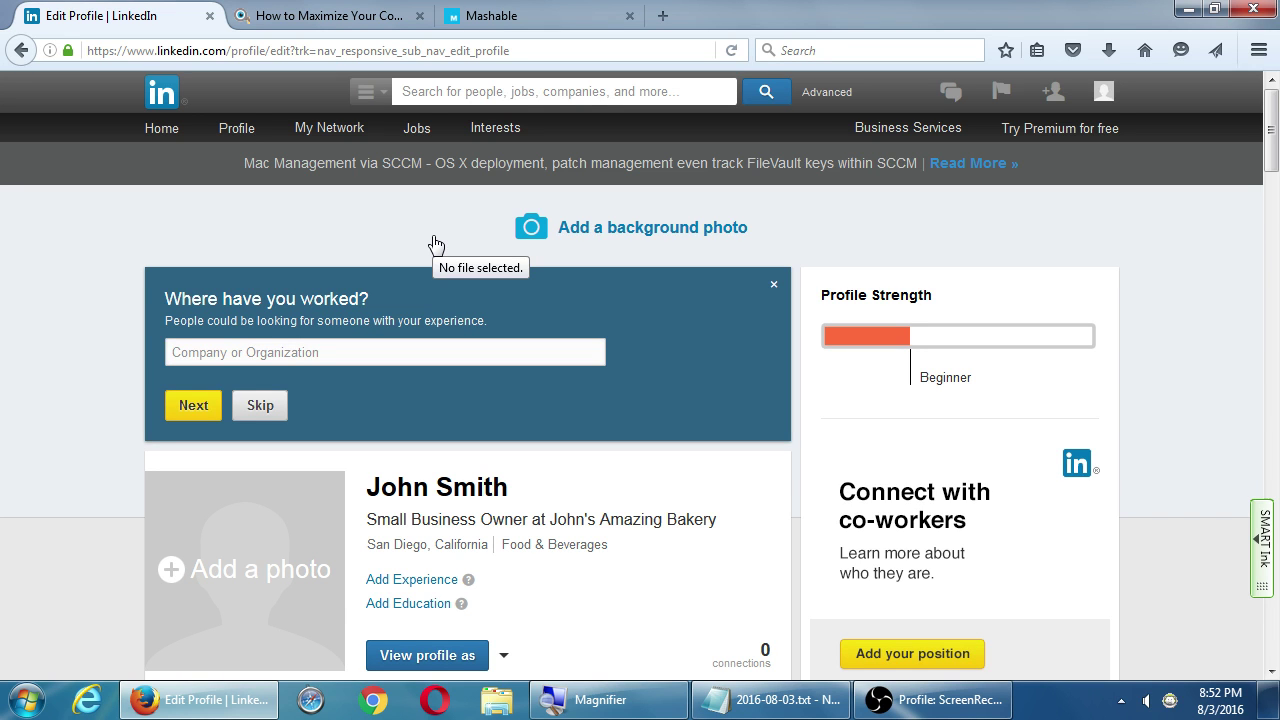
Close the article and Mashable tabs, then go to Interests > Companies, leaving the unsaved profile
{"action": "left_click", "coordinate": [419, 16]}
{"action": "left_click", "coordinate": [419, 16]}
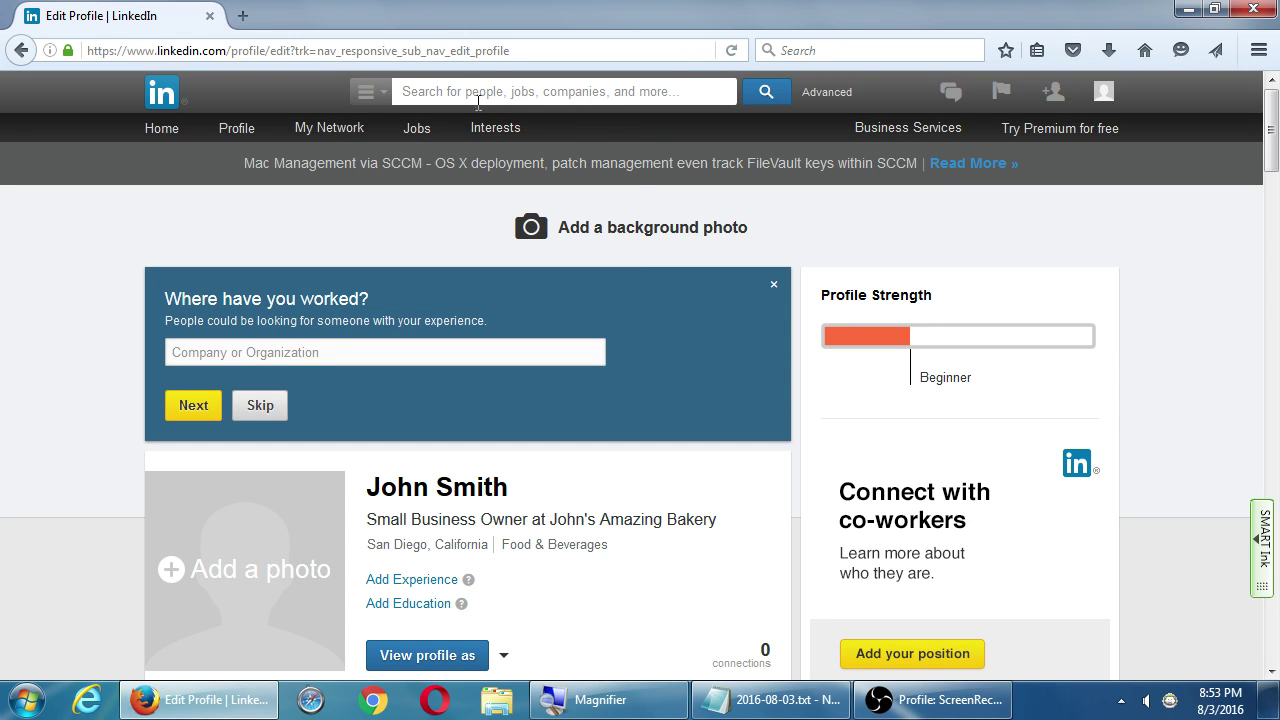
{"action": "mouse_move", "coordinate": [493, 132]}
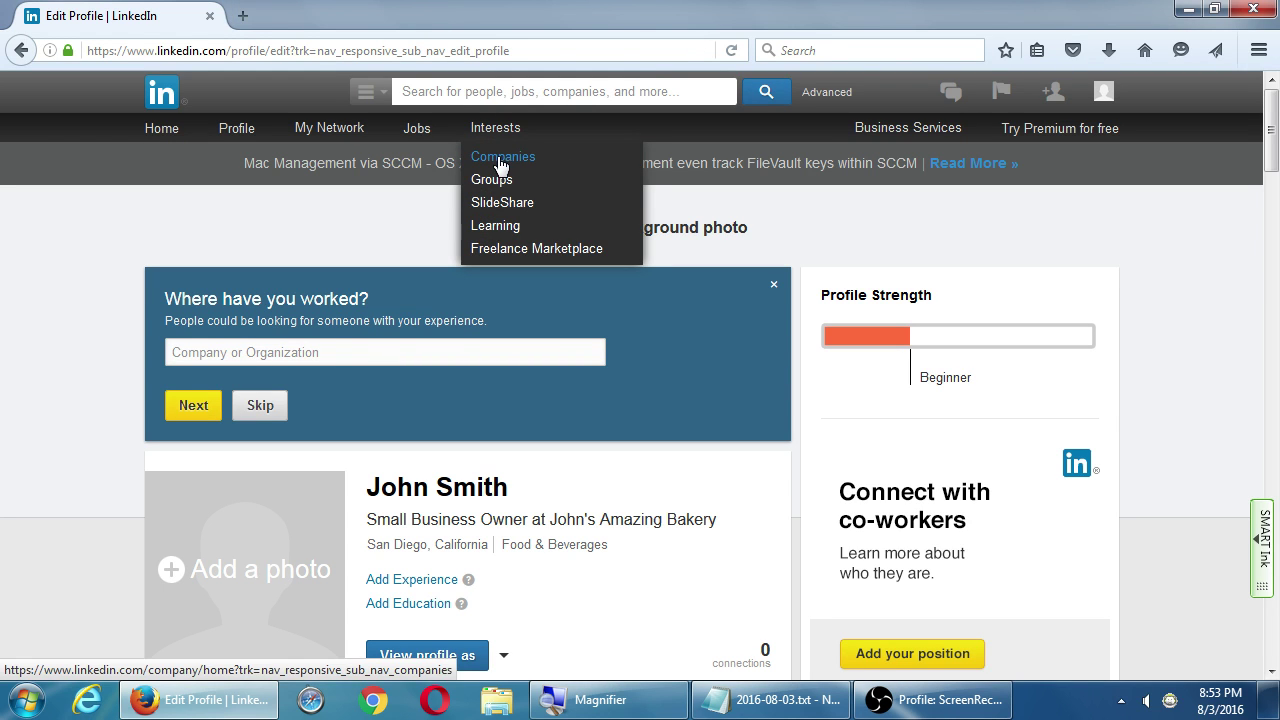
{"action": "left_click", "coordinate": [499, 162]}
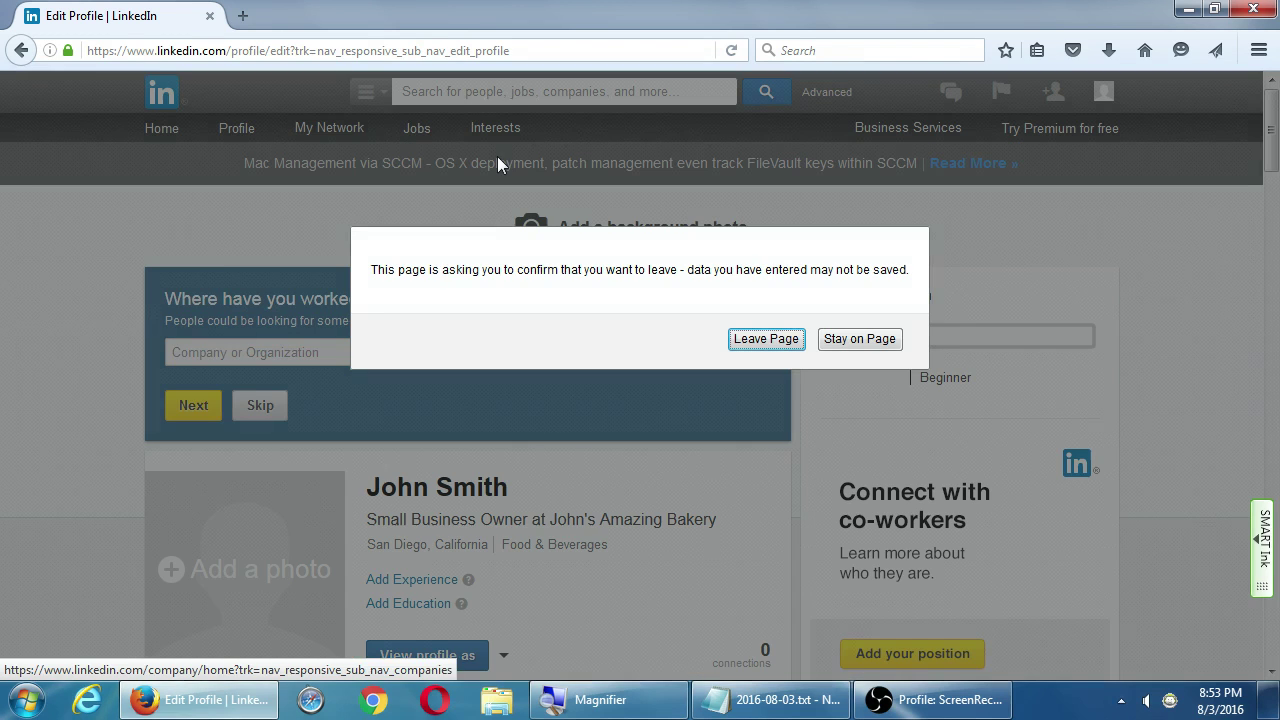
{"action": "left_click", "coordinate": [777, 342]}
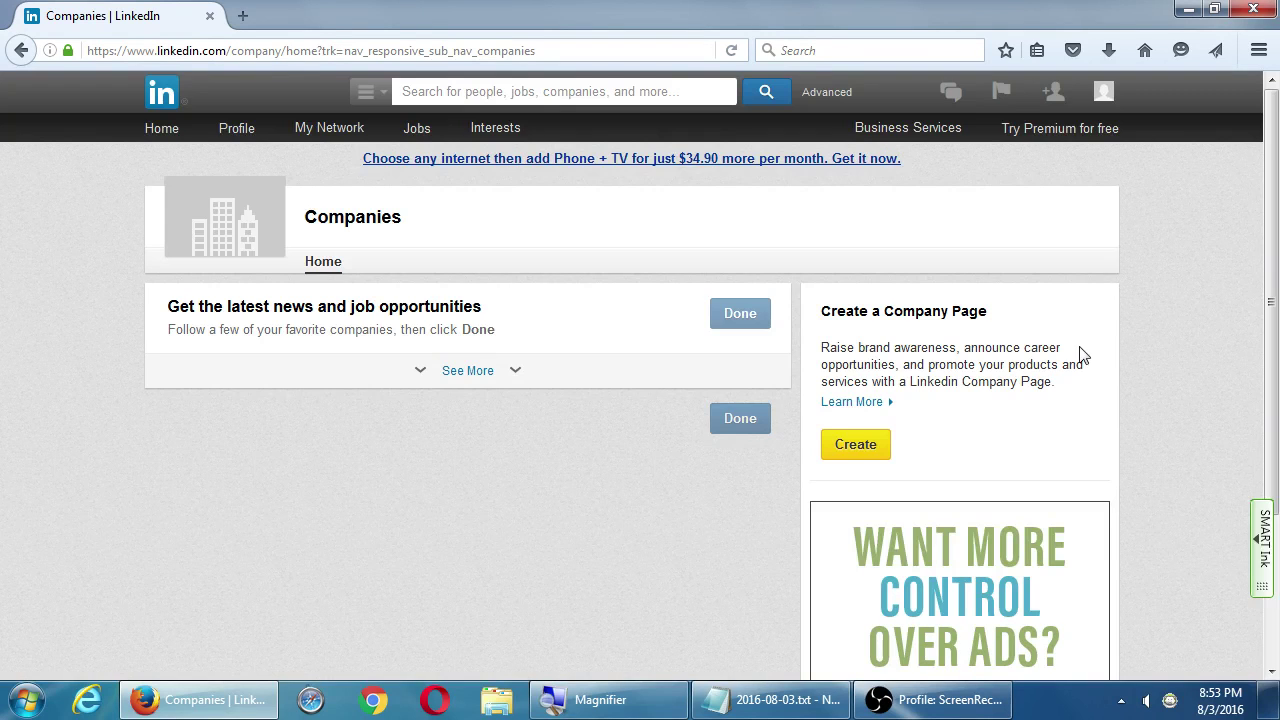
Start a new Company Page named 'John's Amazing Bakery' and tick the official-representative checkbox
{"action": "left_click", "coordinate": [863, 457]}
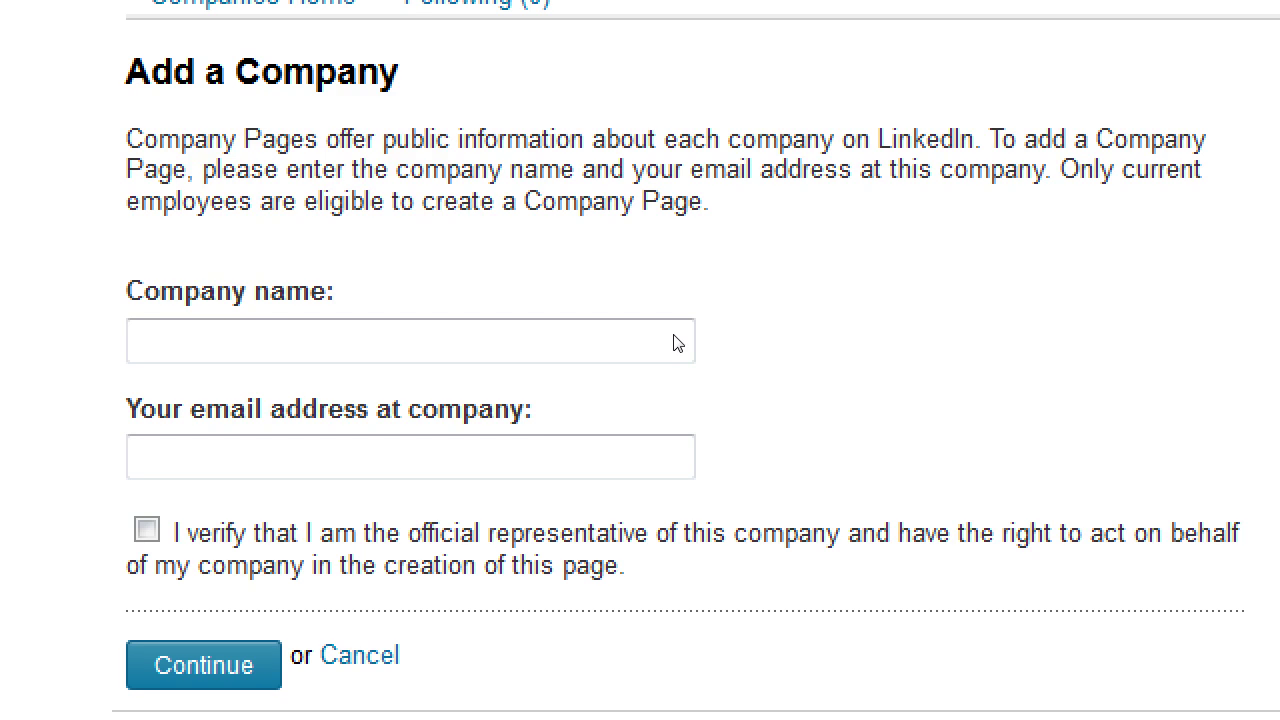
{"action": "left_click", "coordinate": [402, 344]}
{"action": "type", "text": "Joh"}
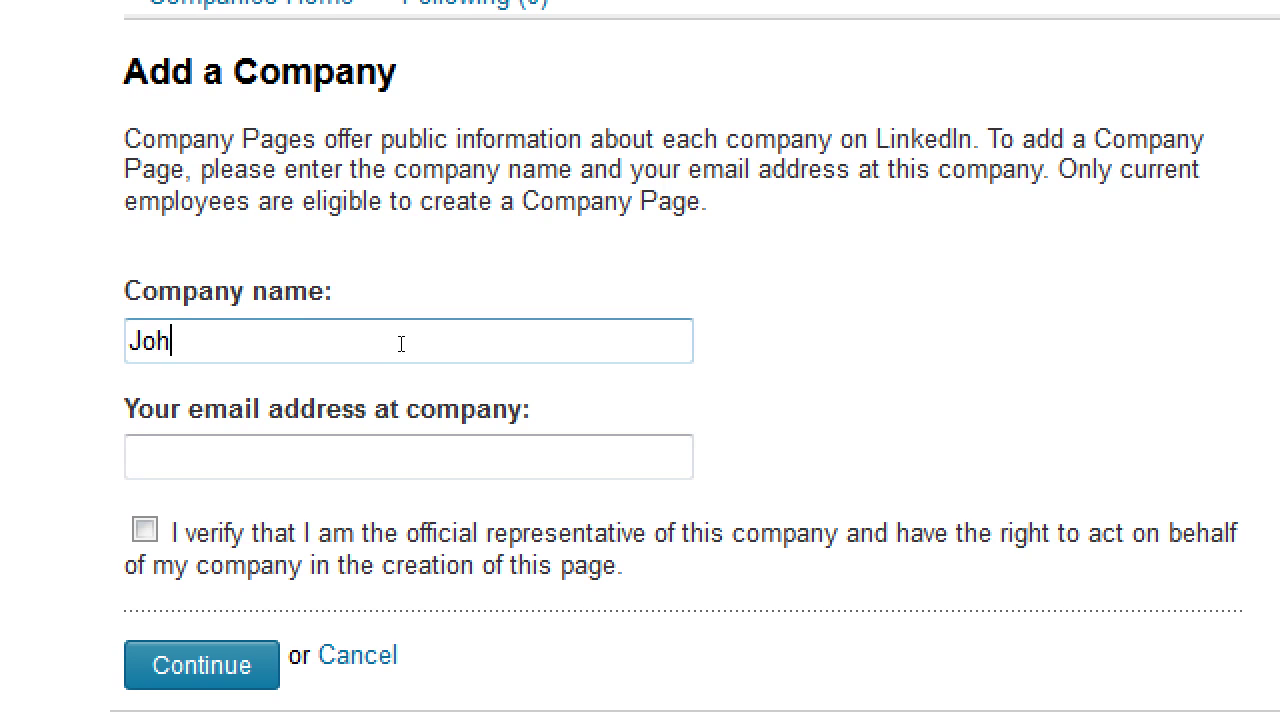
{"action": "type", "text": "n's Amazing Bakery"}
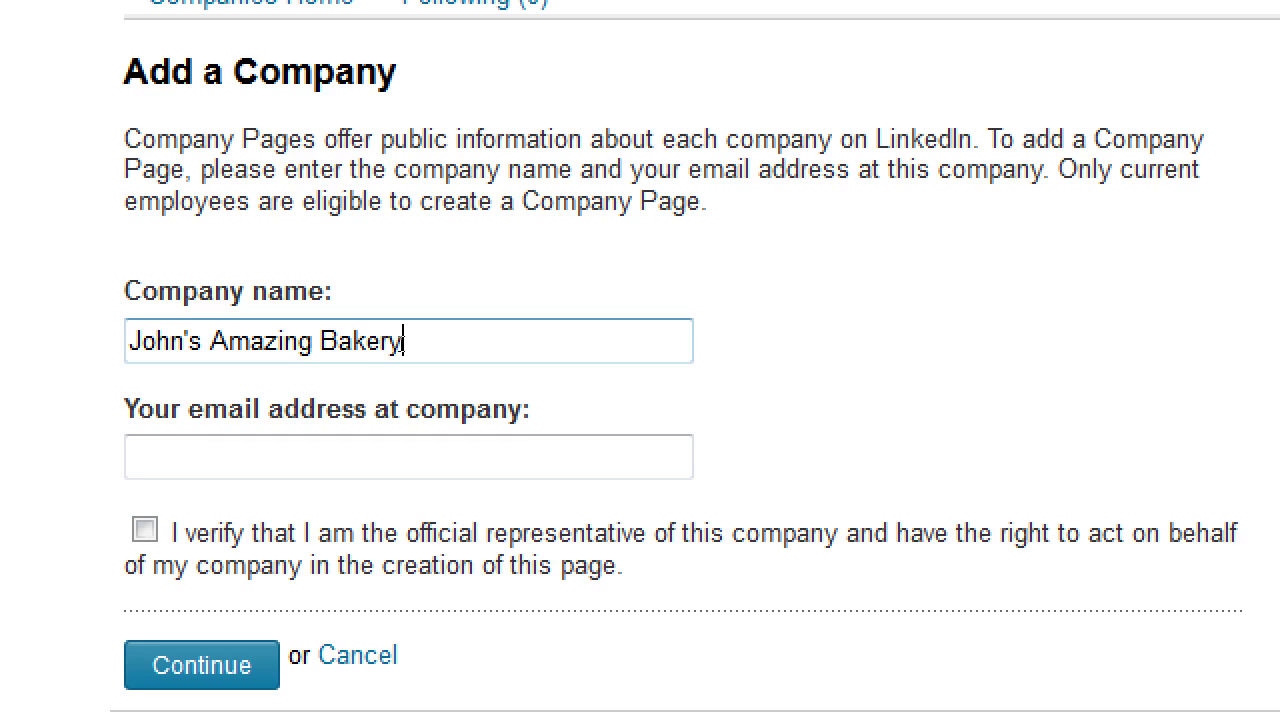
{"action": "key", "text": "Tab"}
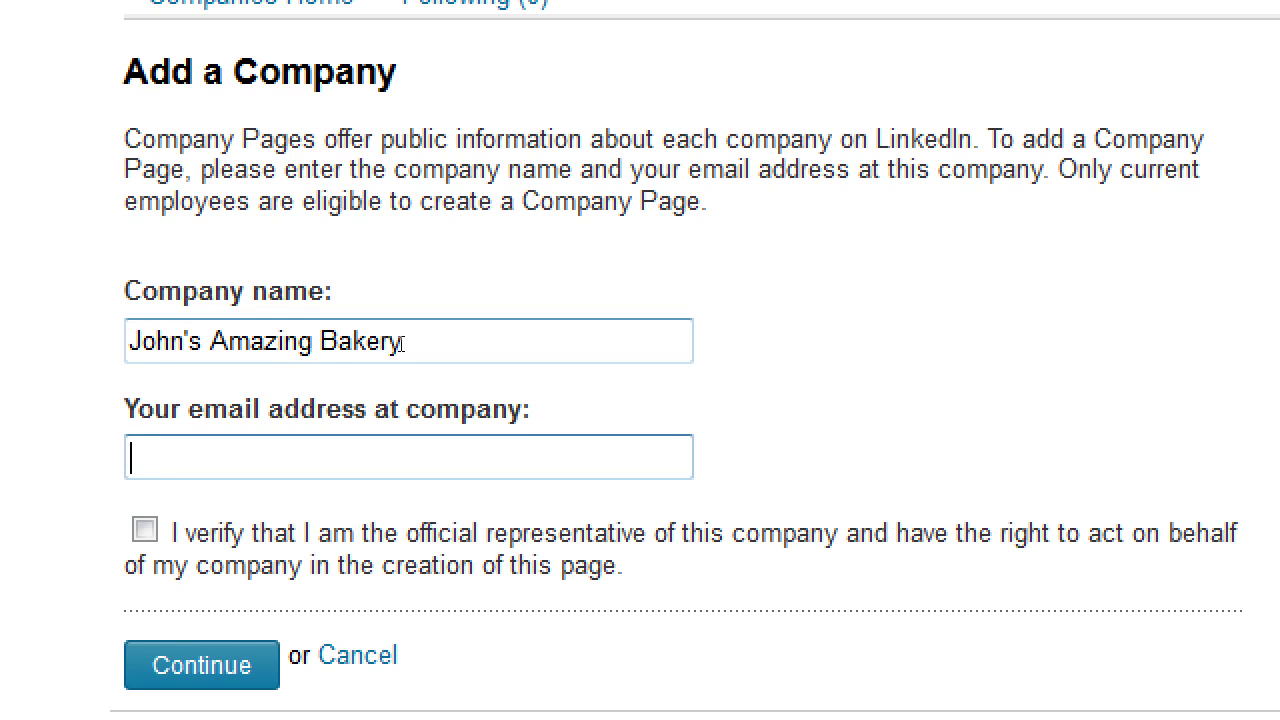
{"action": "key", "text": "Tab"}
{"action": "key", "text": "space"}
Enter a Gmail address as the company e-mail
{"action": "key", "text": "shift+Tab"}
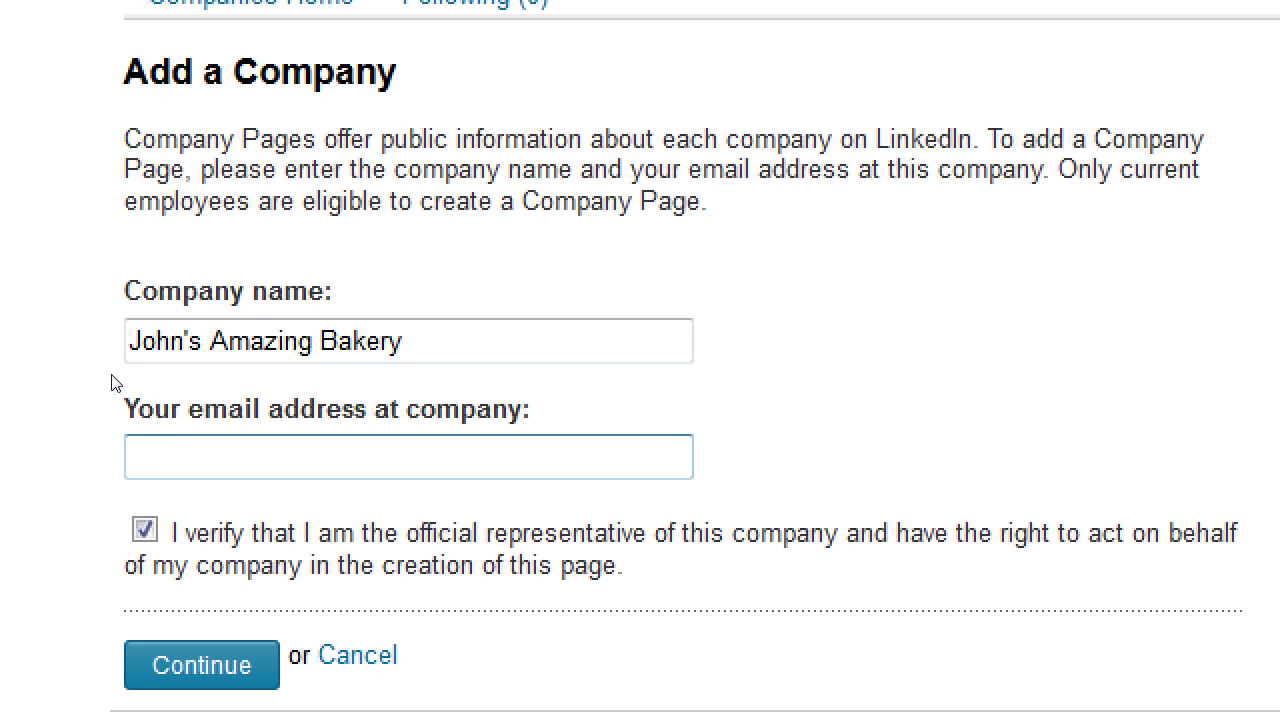
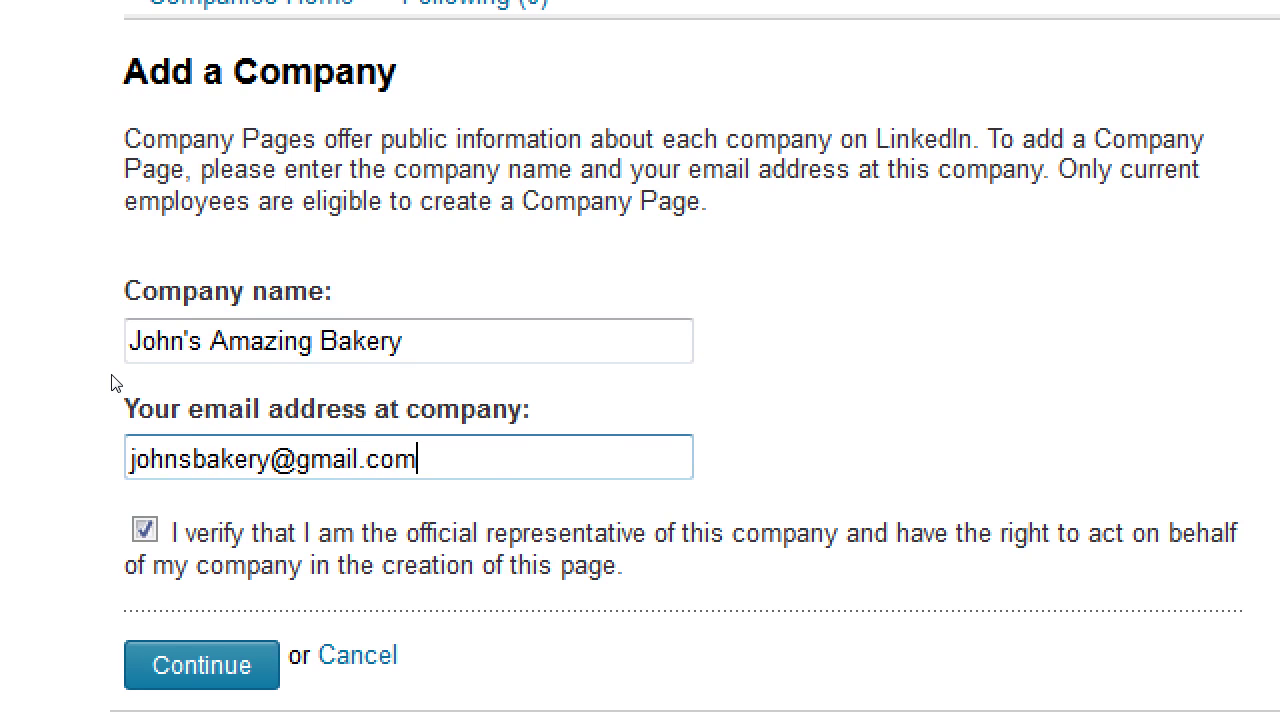
{"action": "key", "text": "Tab"}
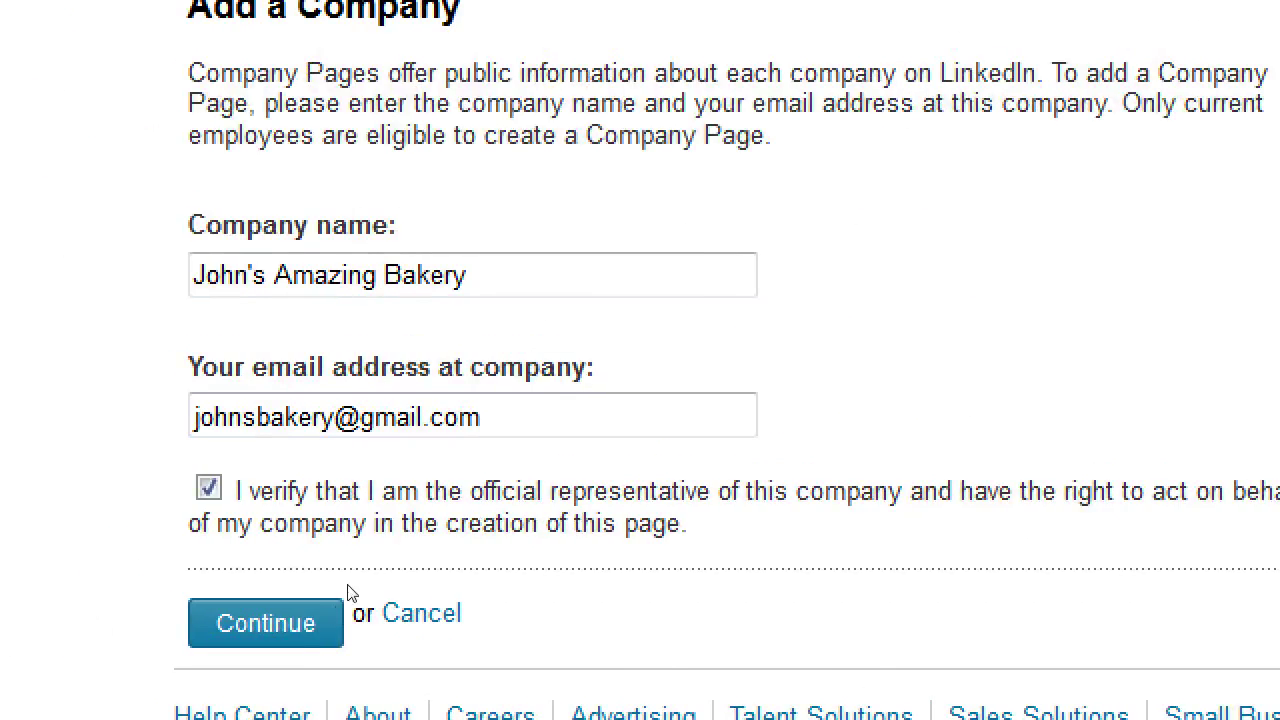
Replace the Gmail address with a company-domain e-mail address
{"action": "key", "text": "shift+Tab"}
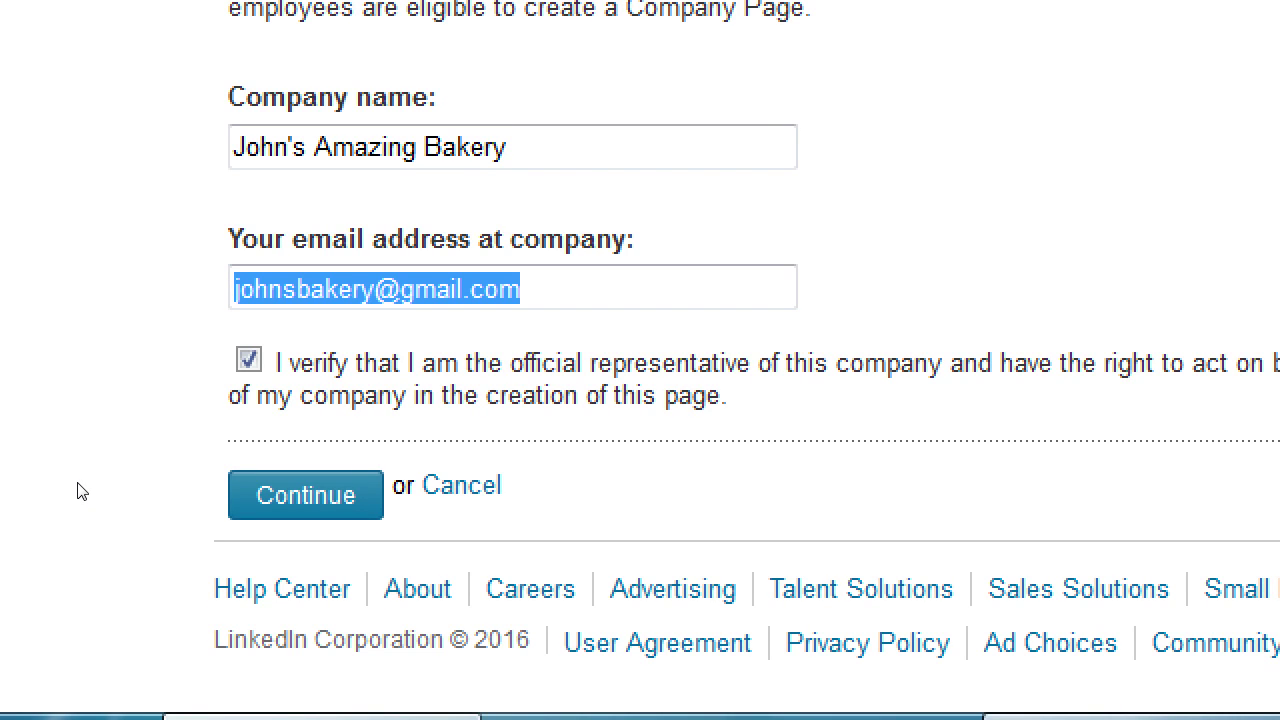
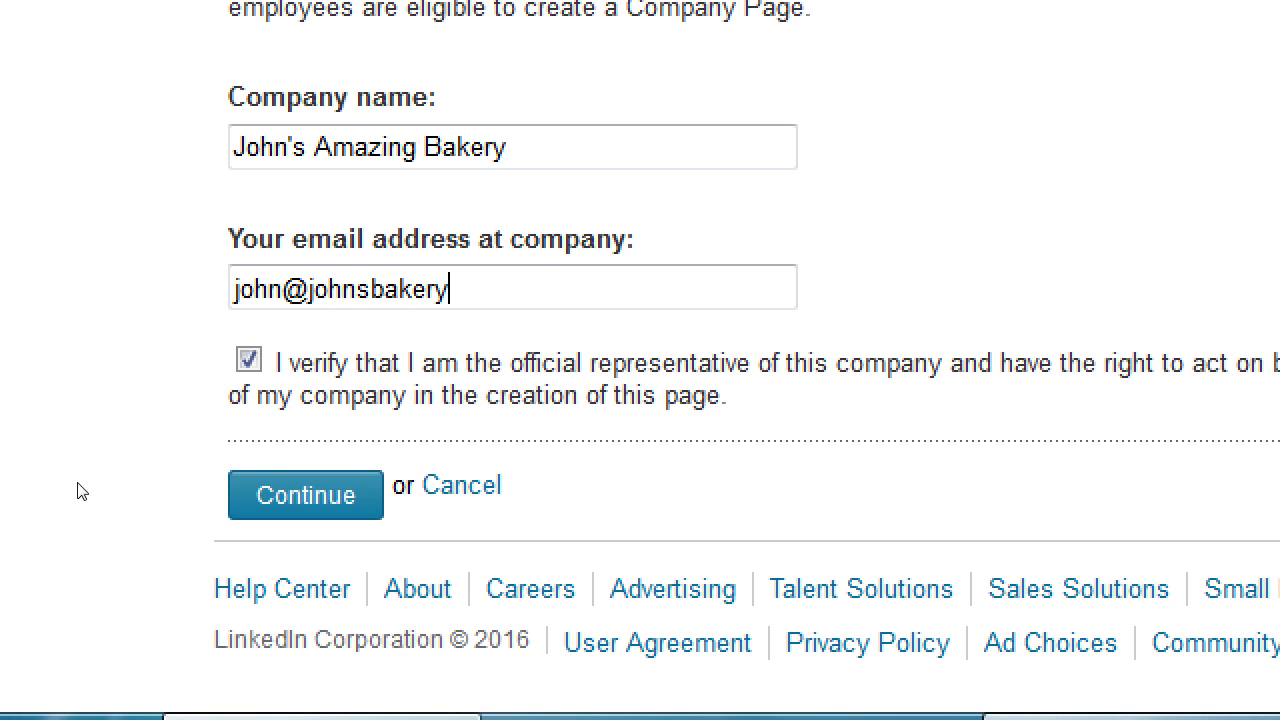
{"action": "key", "text": "ctrl+shift+Left"}
{"action": "key", "text": "ctrl+shift+Left"}
{"action": "key", "text": "ctrl+shift+Left"}
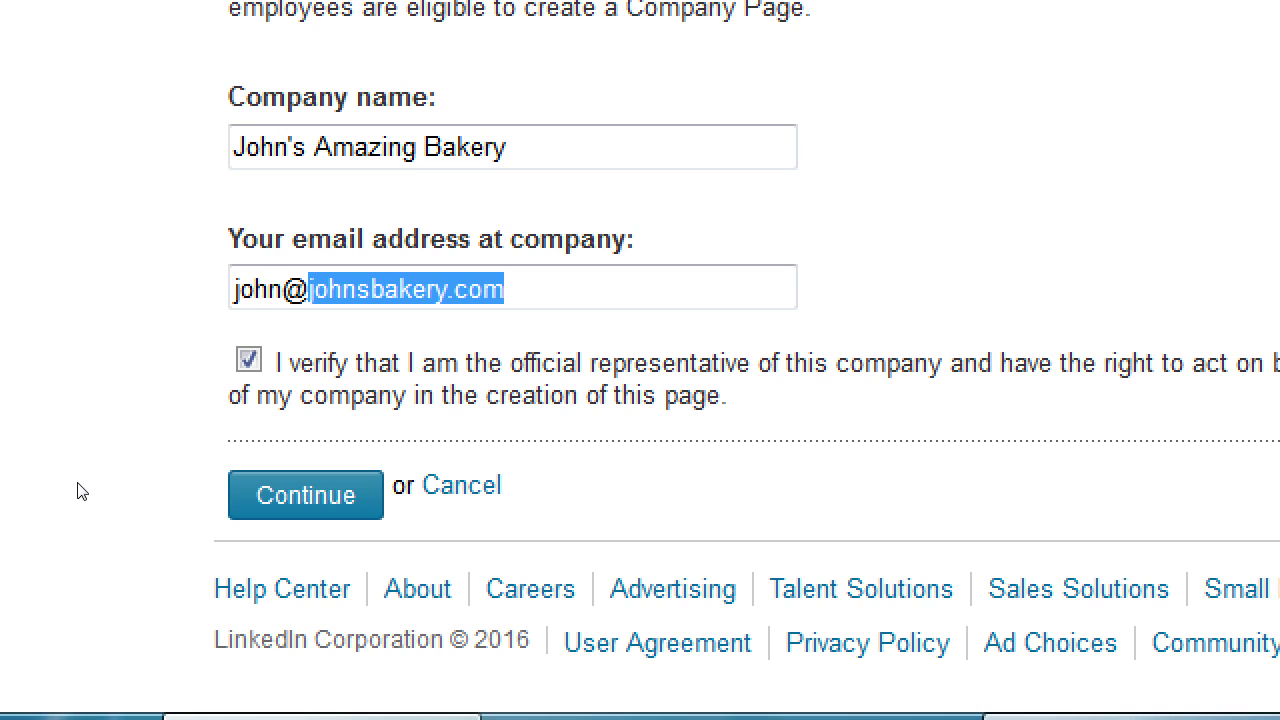
{"action": "key", "text": "End"}
{"action": "key", "text": "ctrl+a"}
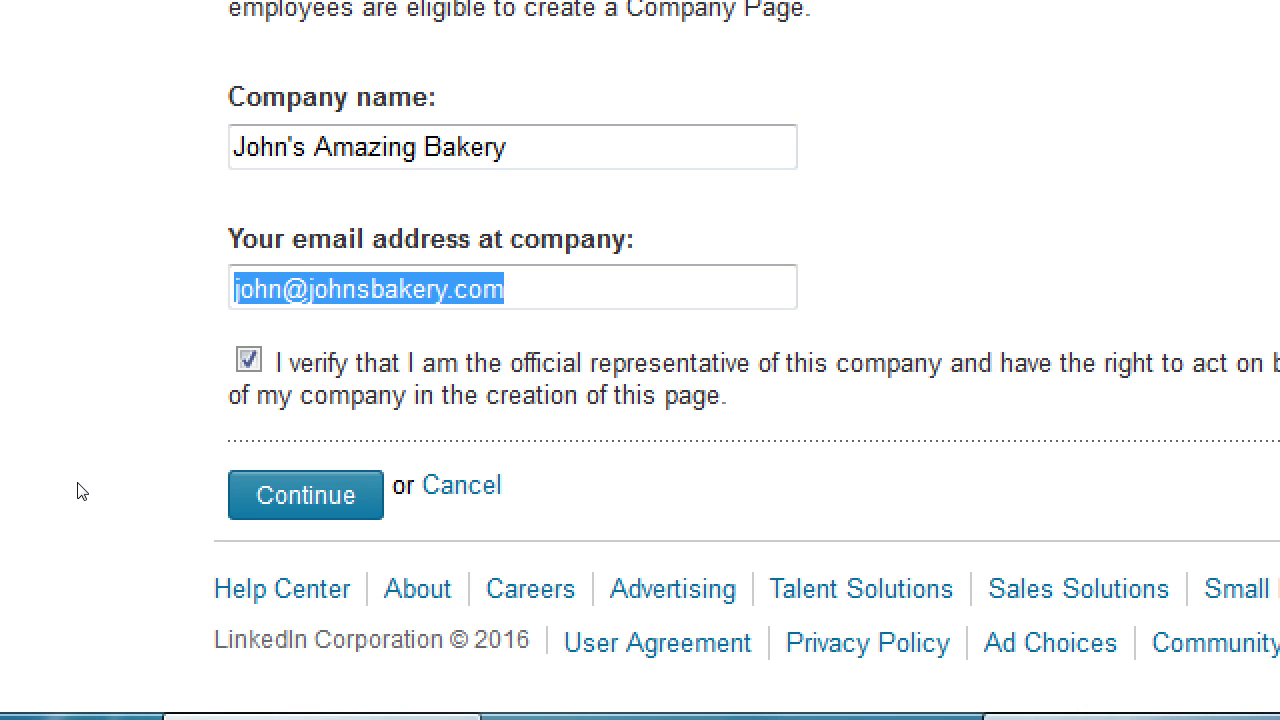
{"action": "key", "text": "Home"}
Change both the name part and the domain of the company e-mail address
{"action": "key", "text": "Delete"}
{"action": "key", "text": "Delete"}
{"action": "key", "text": "Delete"}
{"action": "key", "text": "Delete"}
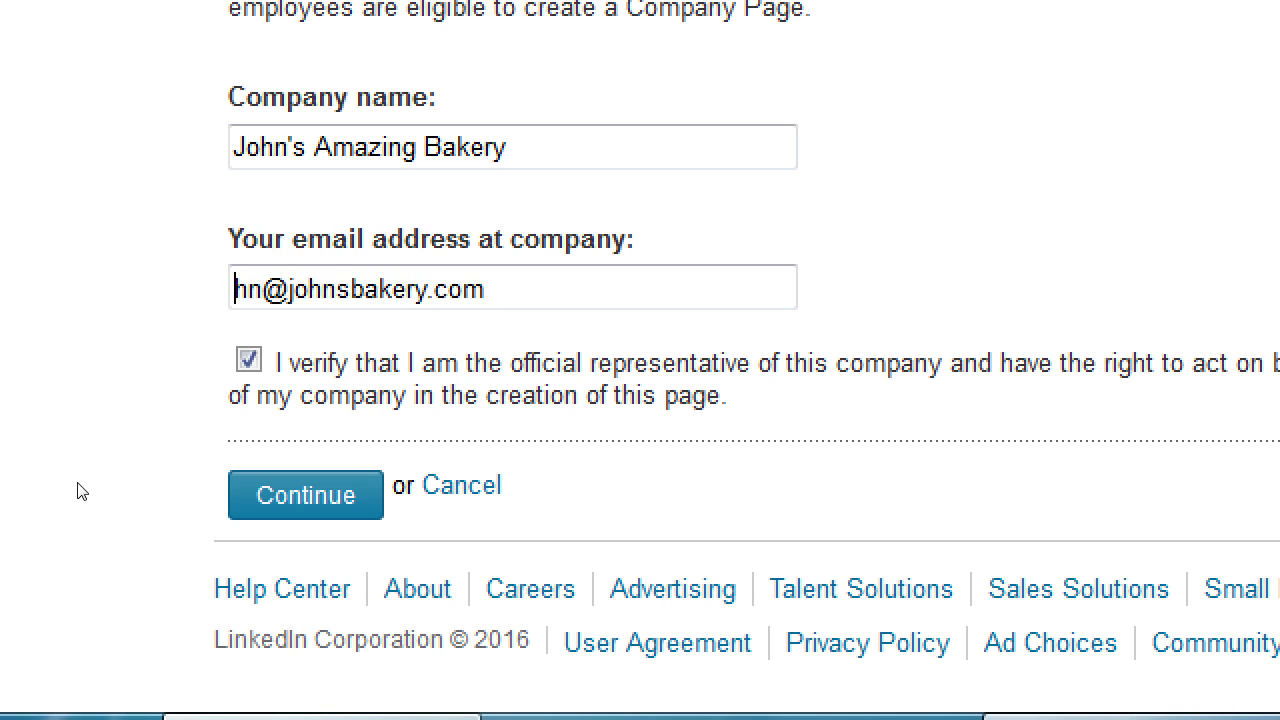
{"action": "key", "text": "shift+Home"}
{"action": "key", "text": "Right"}
{"action": "key", "text": "Right"}
{"action": "key", "text": "Left"}
{"action": "key", "text": "shift+End"}
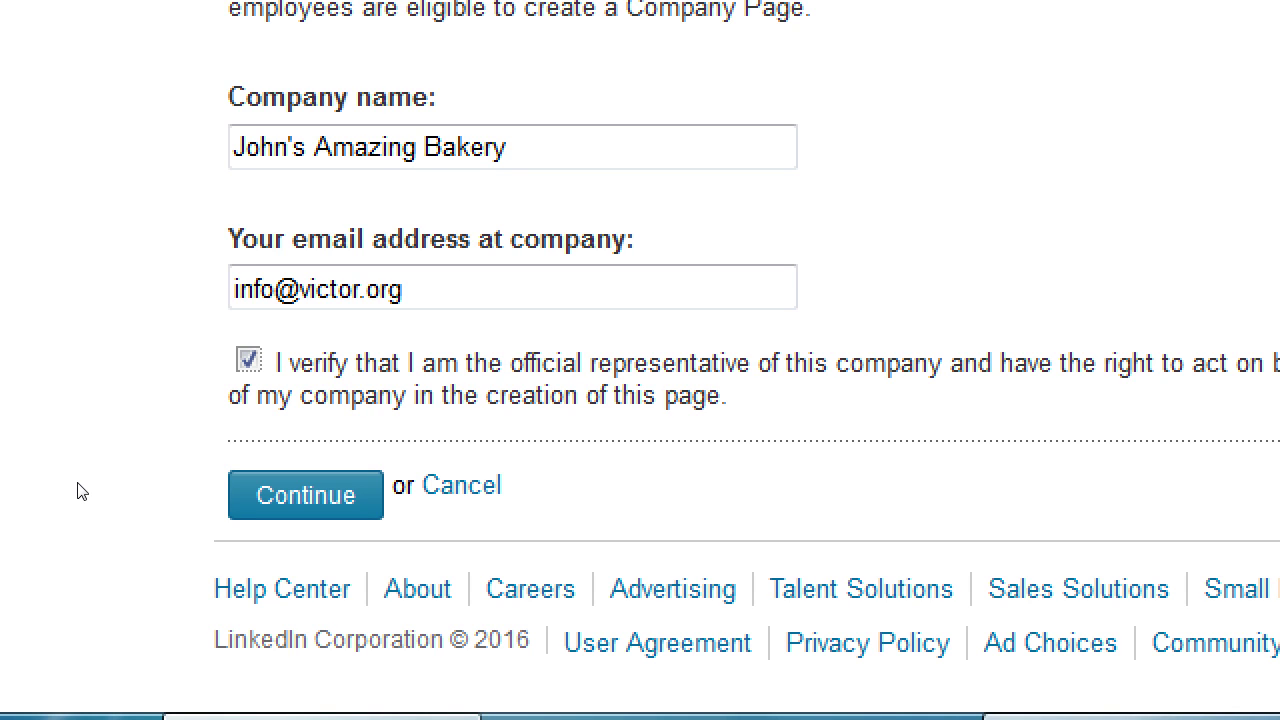
{"action": "key", "text": "Tab"}
Note in Notepad that a Company Page needs a COMPANY EMAIL; gmail or yahoo mail won't work
{"action": "key", "text": "alt+Tab"}
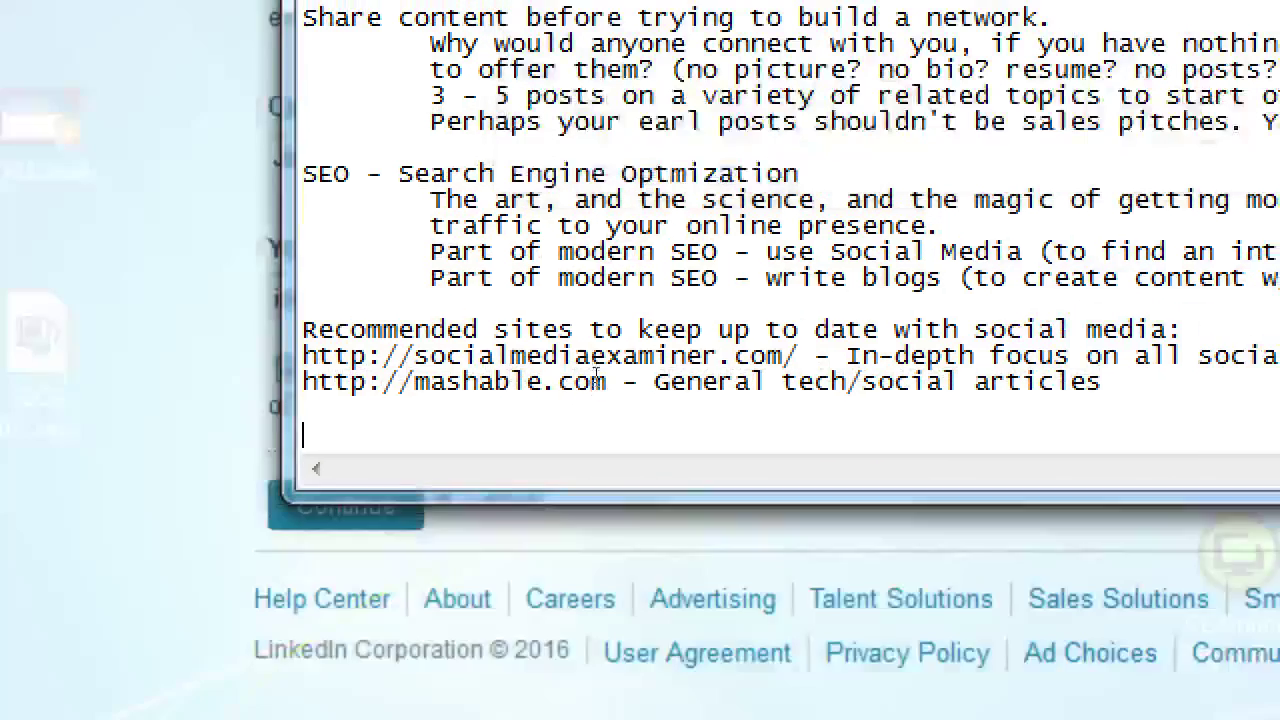
{"action": "key", "text": "ctrl+End"}
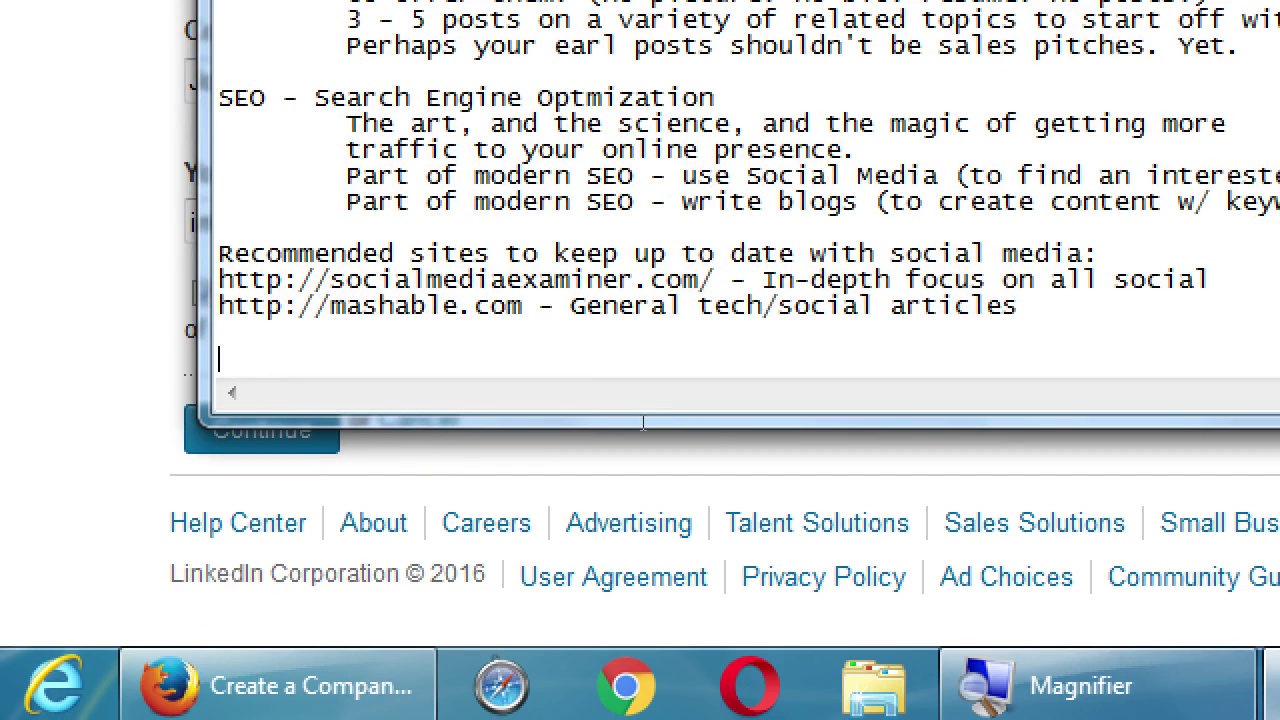
{"action": "key", "text": "Return"}
{"action": "type", "text": "when creating aa"}
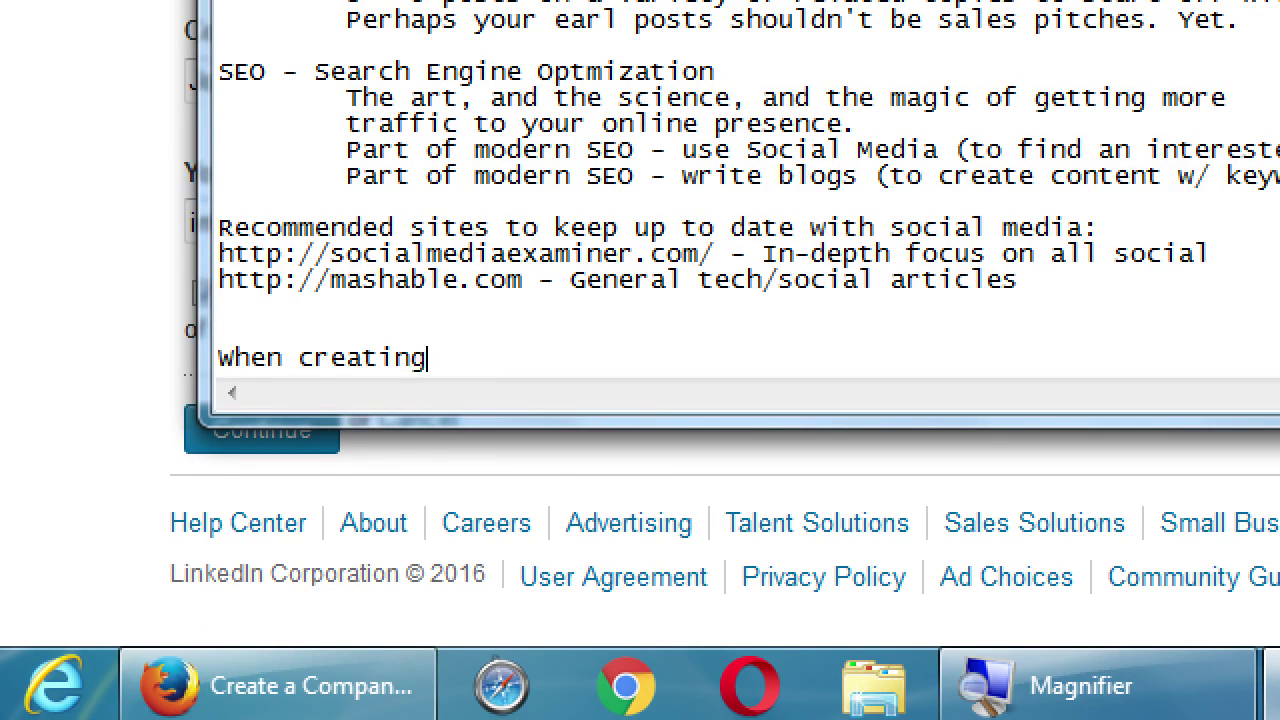
{"action": "key", "text": "BackSpace"}
{"action": "type", "text": "Company Page, "}
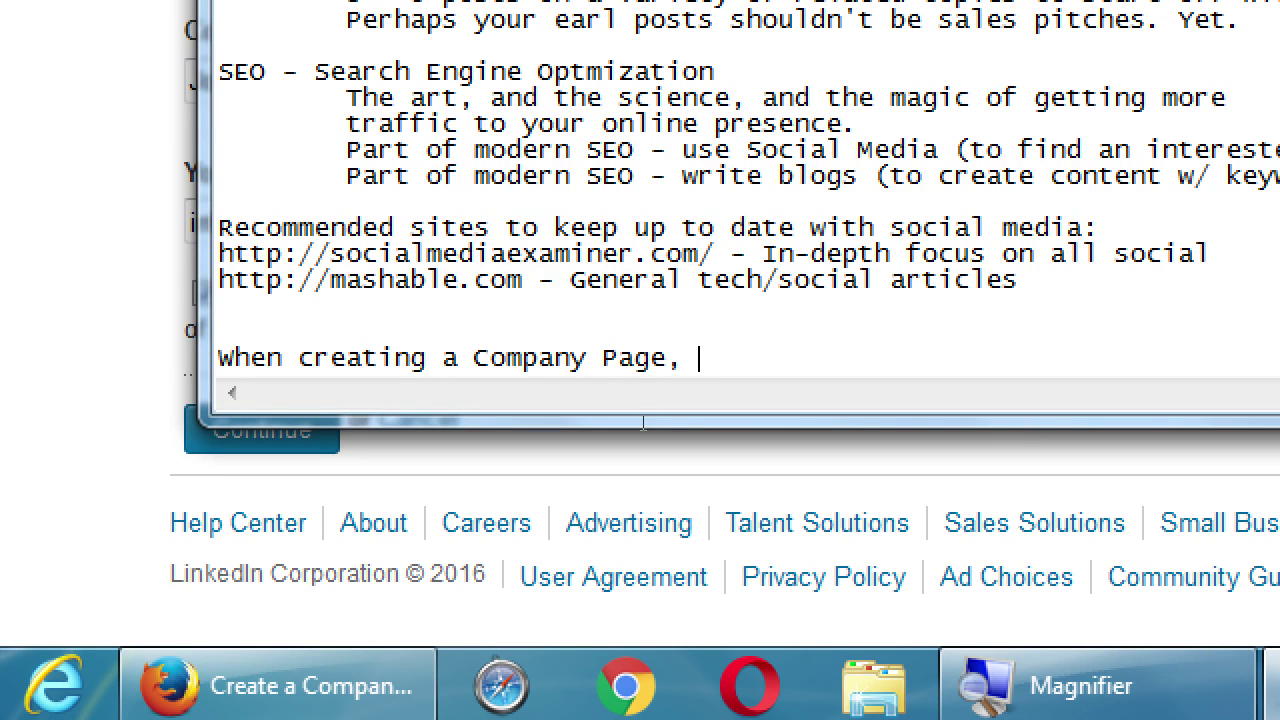
{"action": "type", "text": "you need a c"}
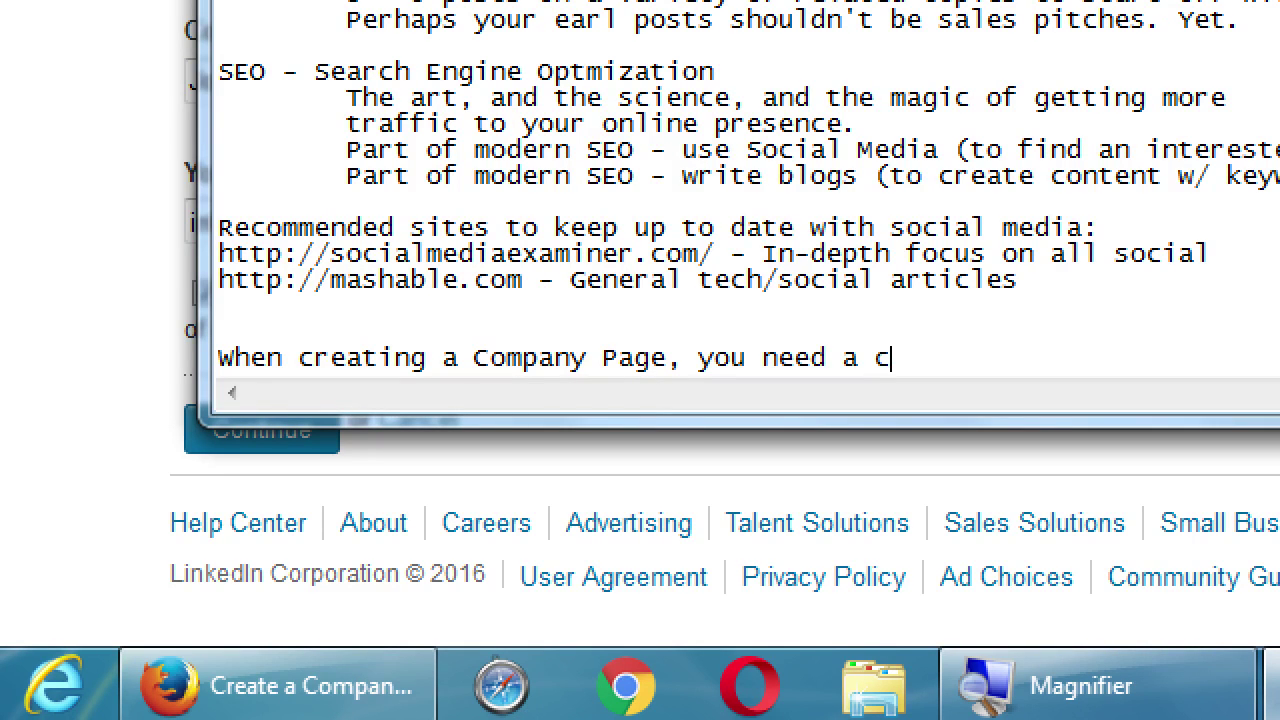
{"action": "key", "text": "BackSpace"}
{"action": "type", "text": "COMPANY EMAIL"}
{"action": "key", "text": "Return"}
{"action": "key", "text": "Tab"}
{"action": "type", "text": "(gmai"}
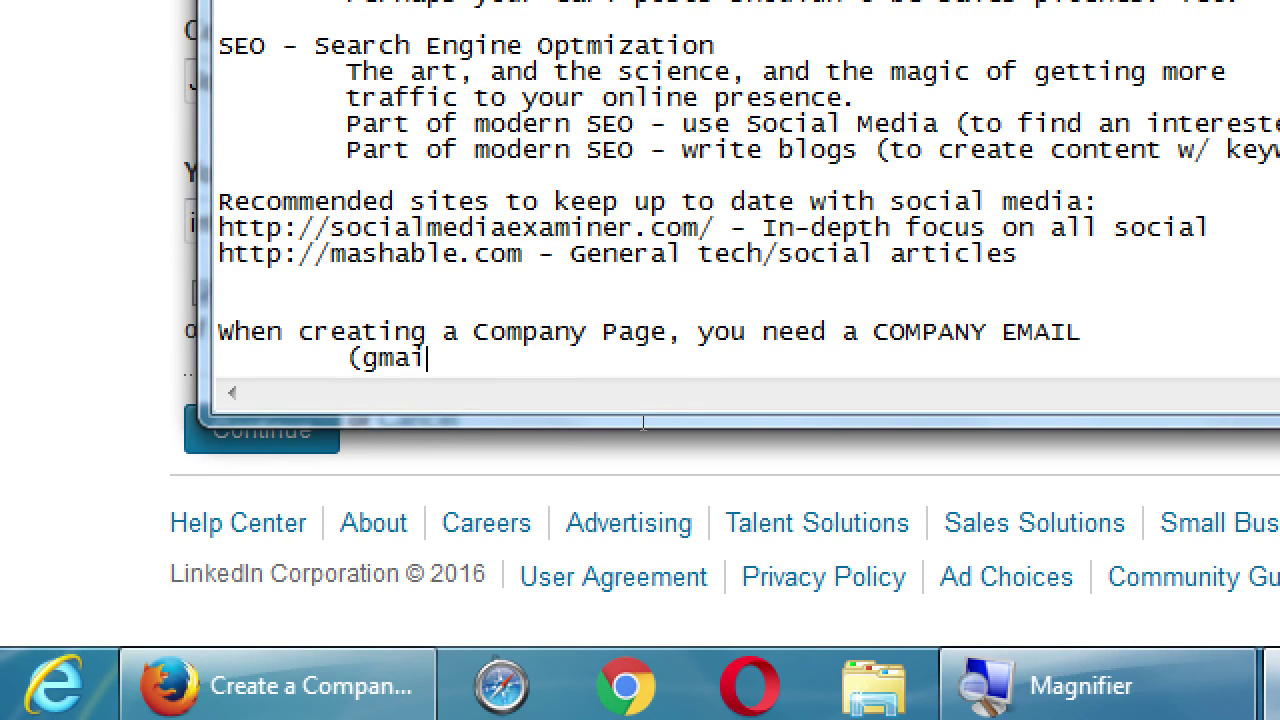
{"action": "type", "text": "l, yahoo "}
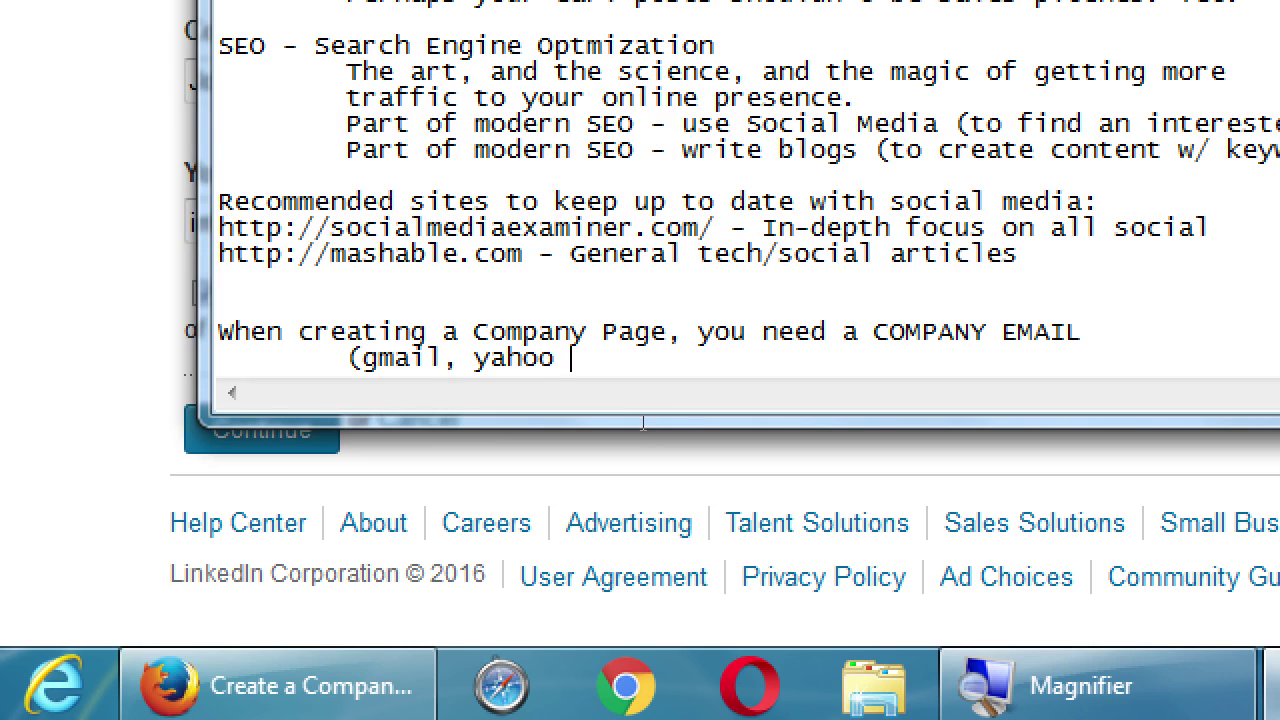
{"action": "type", "text": "mail, etc, "}
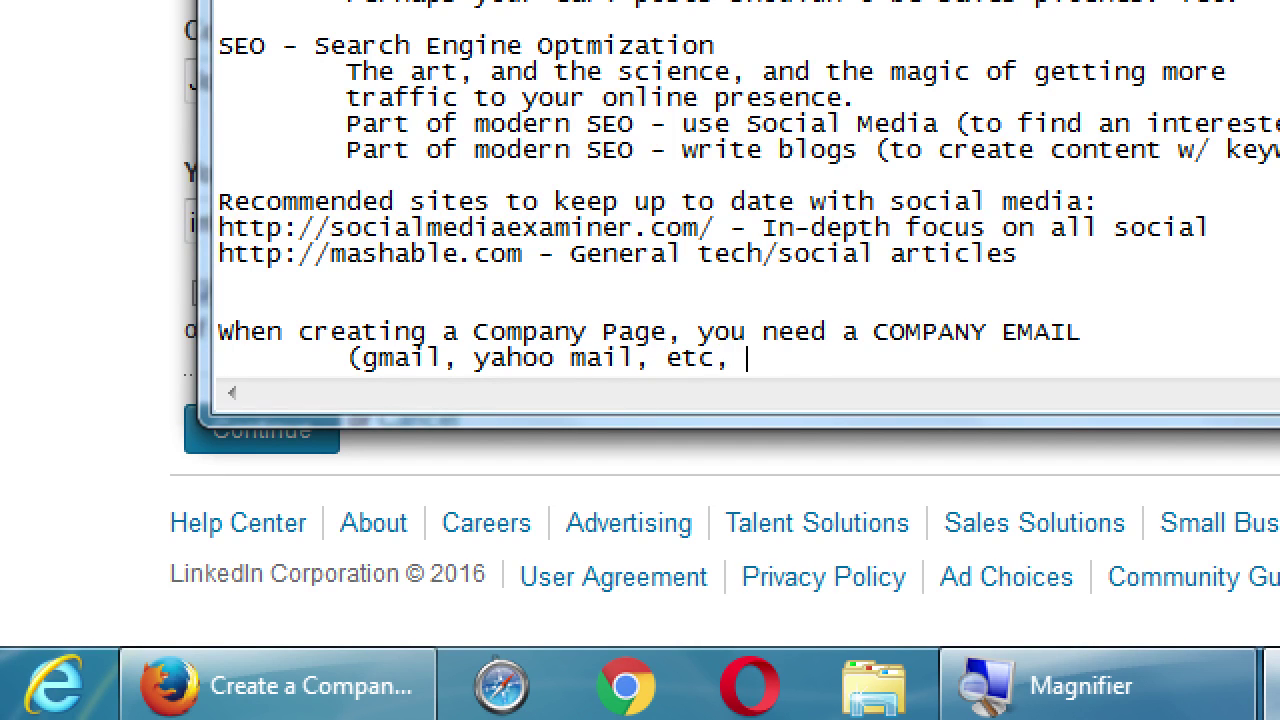
{"action": "type", "text": "will not work)"}
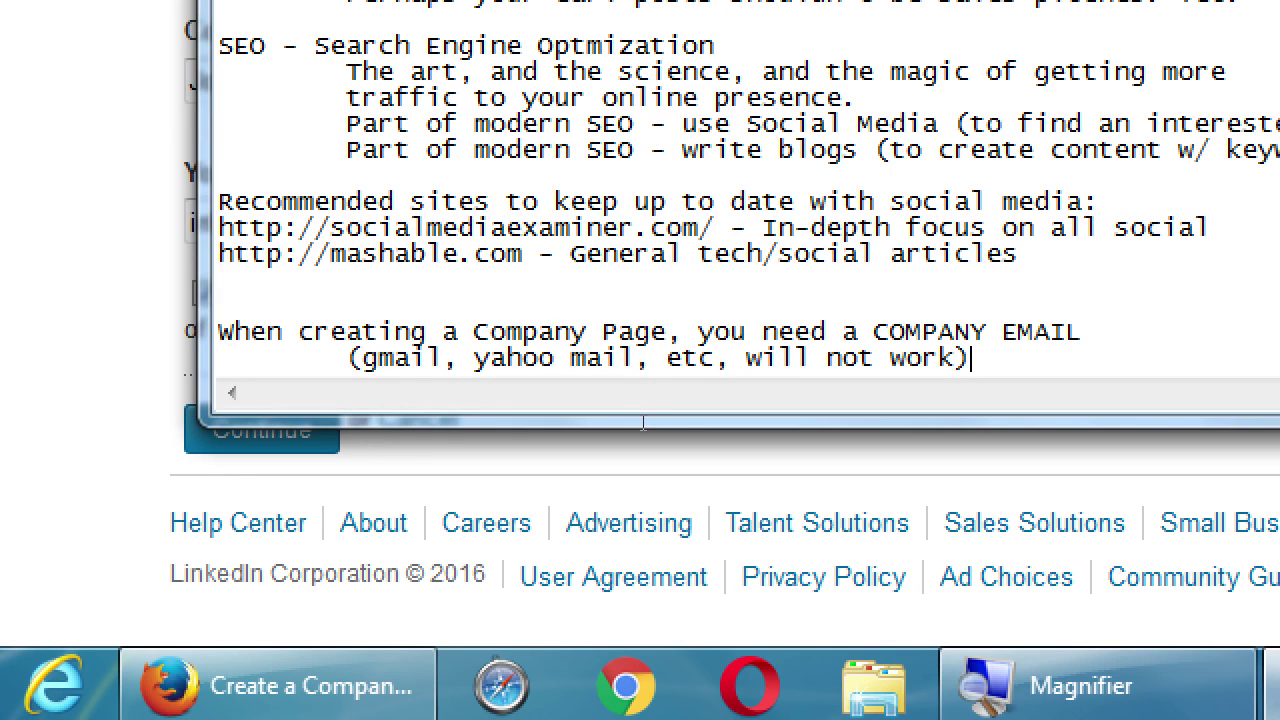
Add the tip 'Check with your provider (domain registrar) on how to create one.'
{"action": "key", "text": "Return"}
{"action": "key", "text": "Tab"}
{"action": "type", "text": "Che"}
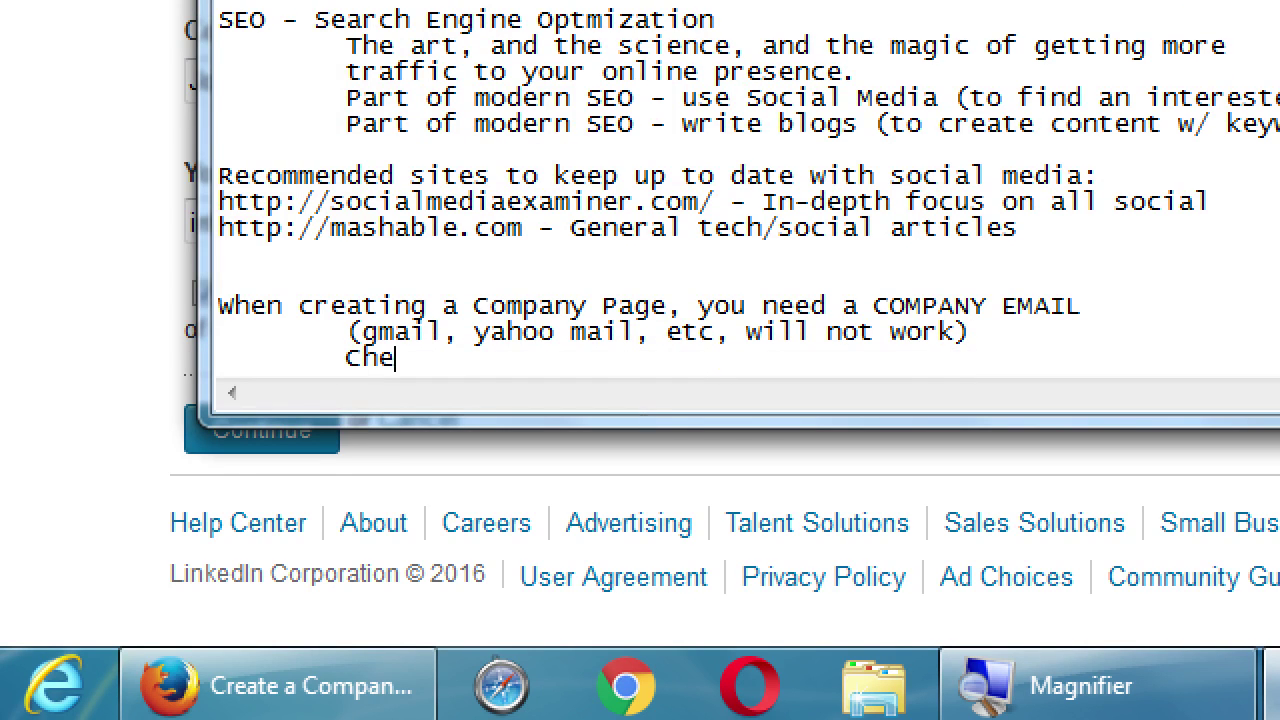
{"action": "type", "text": "ck with your provi"}
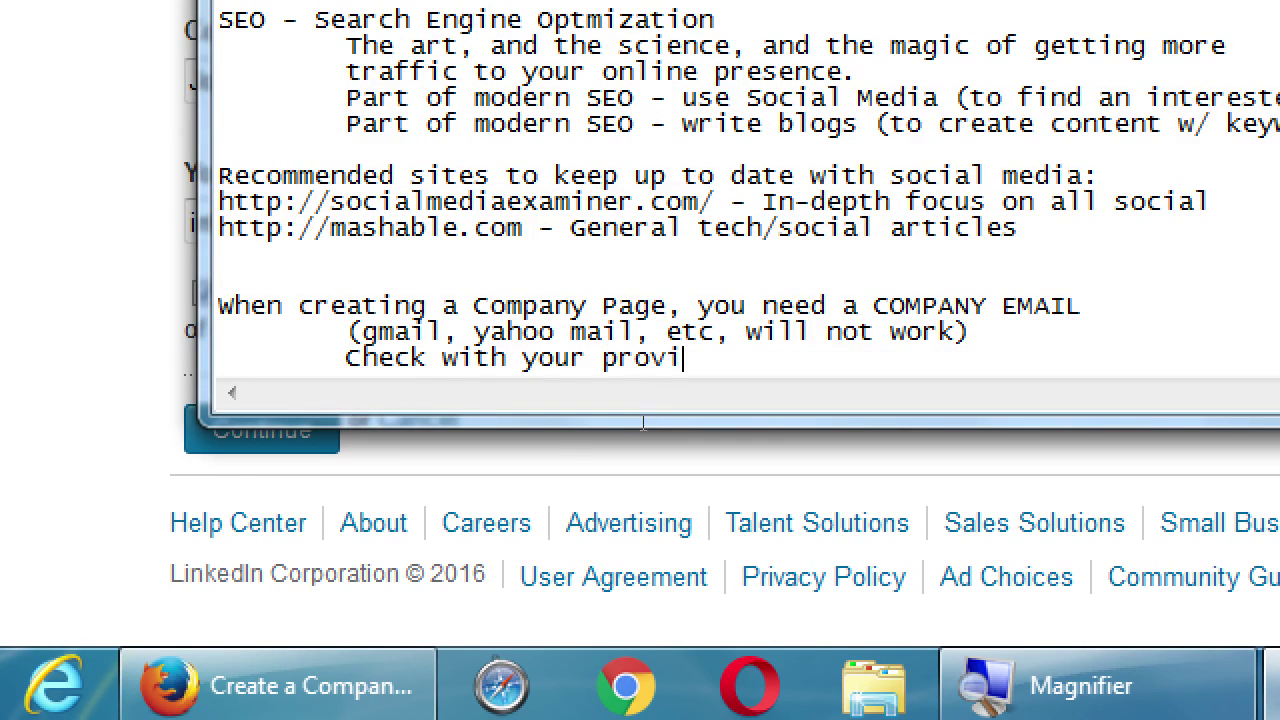
{"action": "type", "text": "der (domain re"}
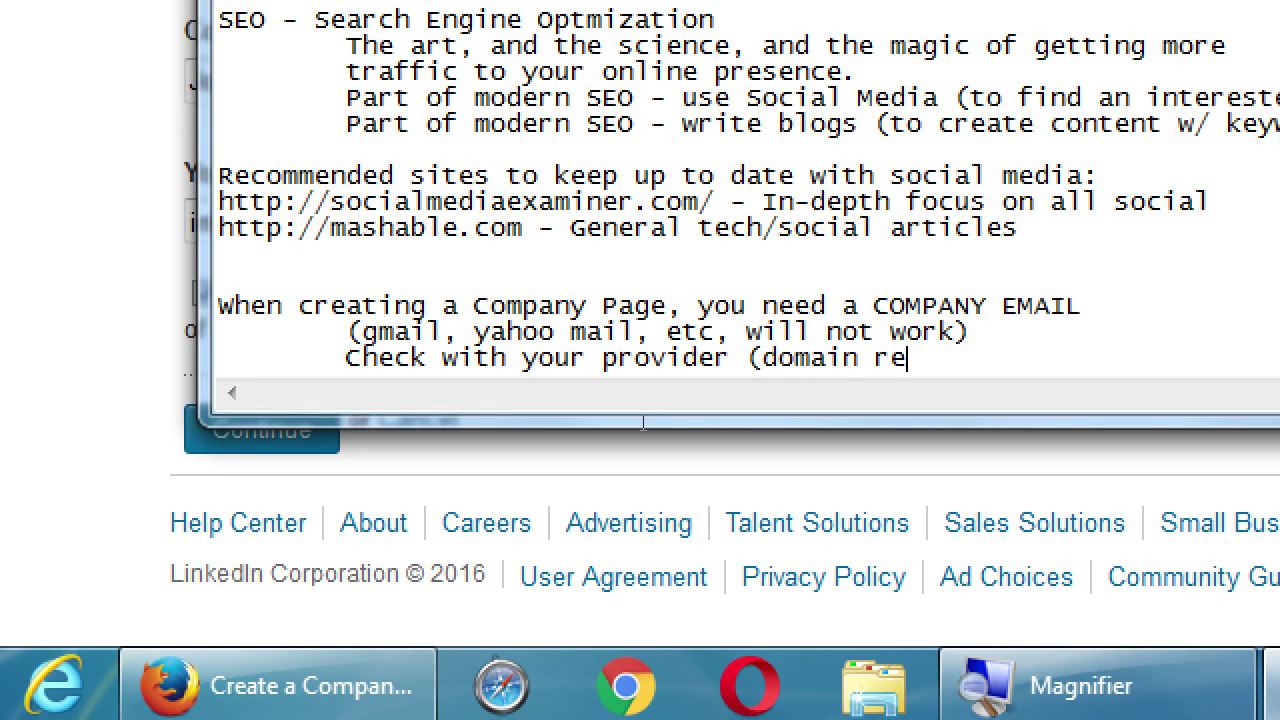
{"action": "type", "text": "gistrar)"}
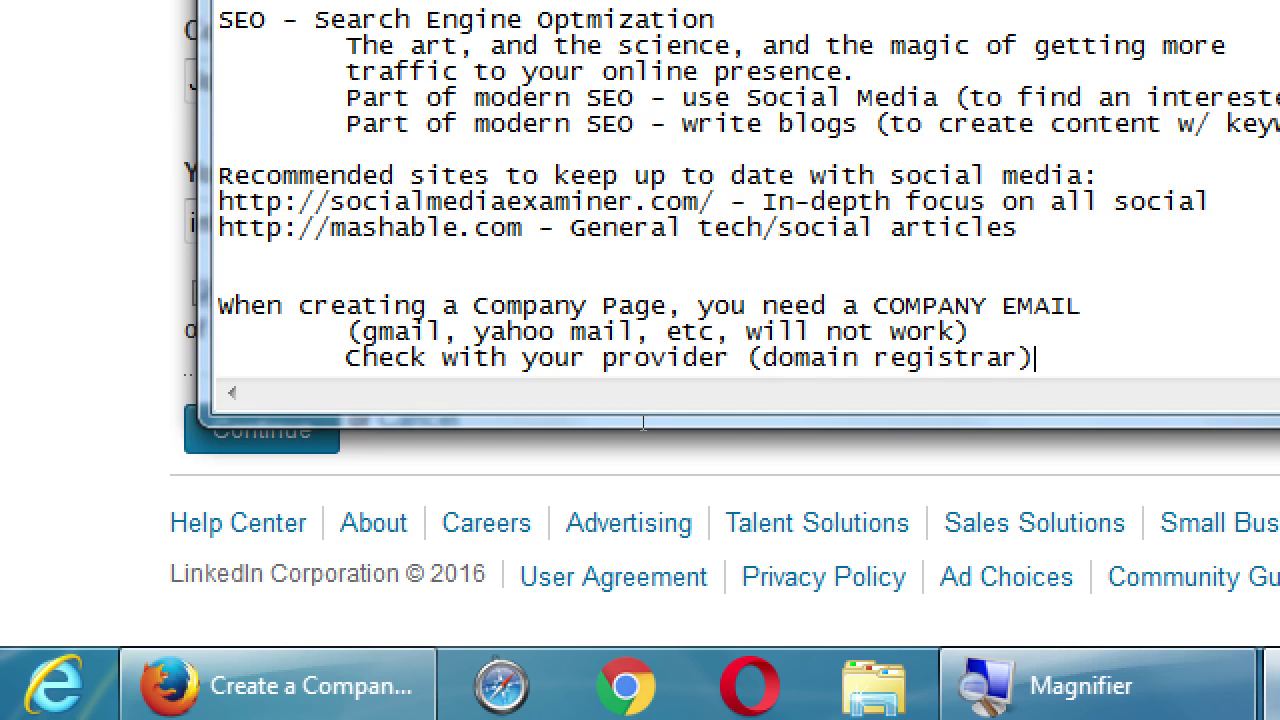
{"action": "key", "text": "Return"}
{"action": "key", "text": "Tab"}
{"action": "type", "text": "on how to create ne"}
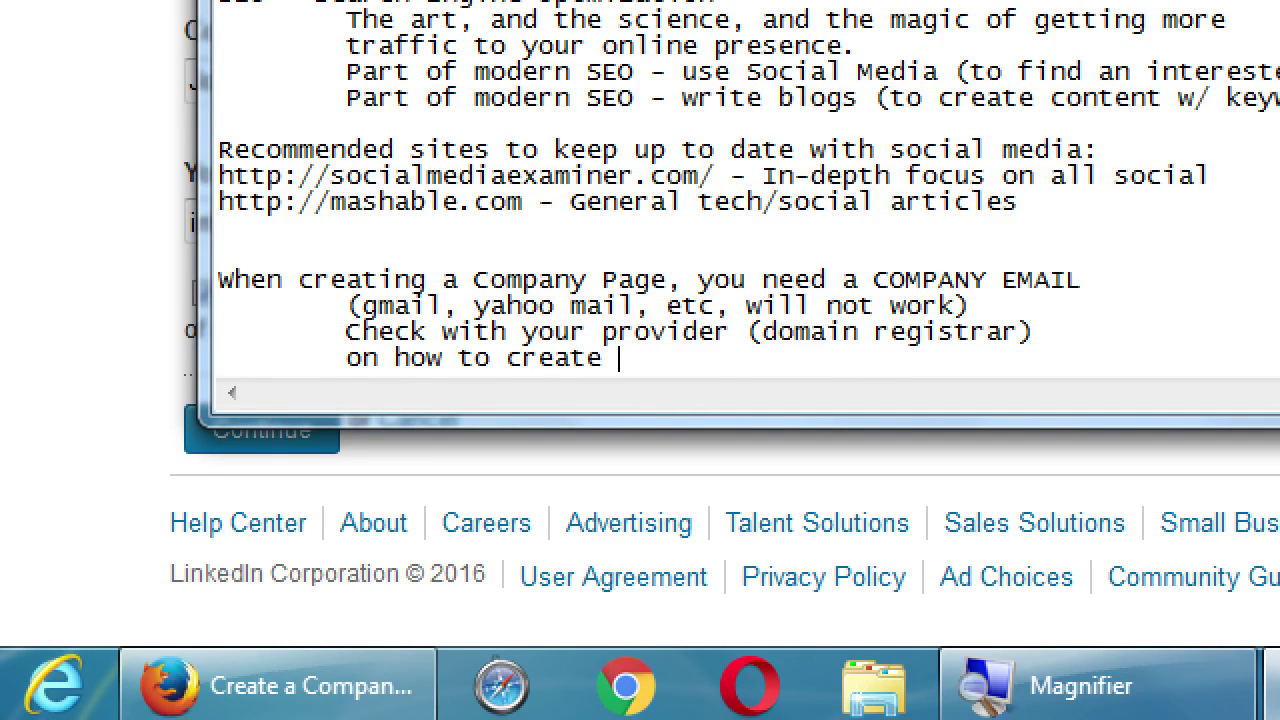
{"action": "key", "text": "BackSpace"}
{"action": "key", "text": "BackSpace"}
{"action": "type", "text": "ommen"}
{"action": "key", "text": "BackSpace"}
{"action": "key", "text": "BackSpace"}
{"action": "type", "text": "ne."}
Add NO and YES example lines contrasting a Gmail address with a company-domain address
{"action": "key", "text": "Return"}
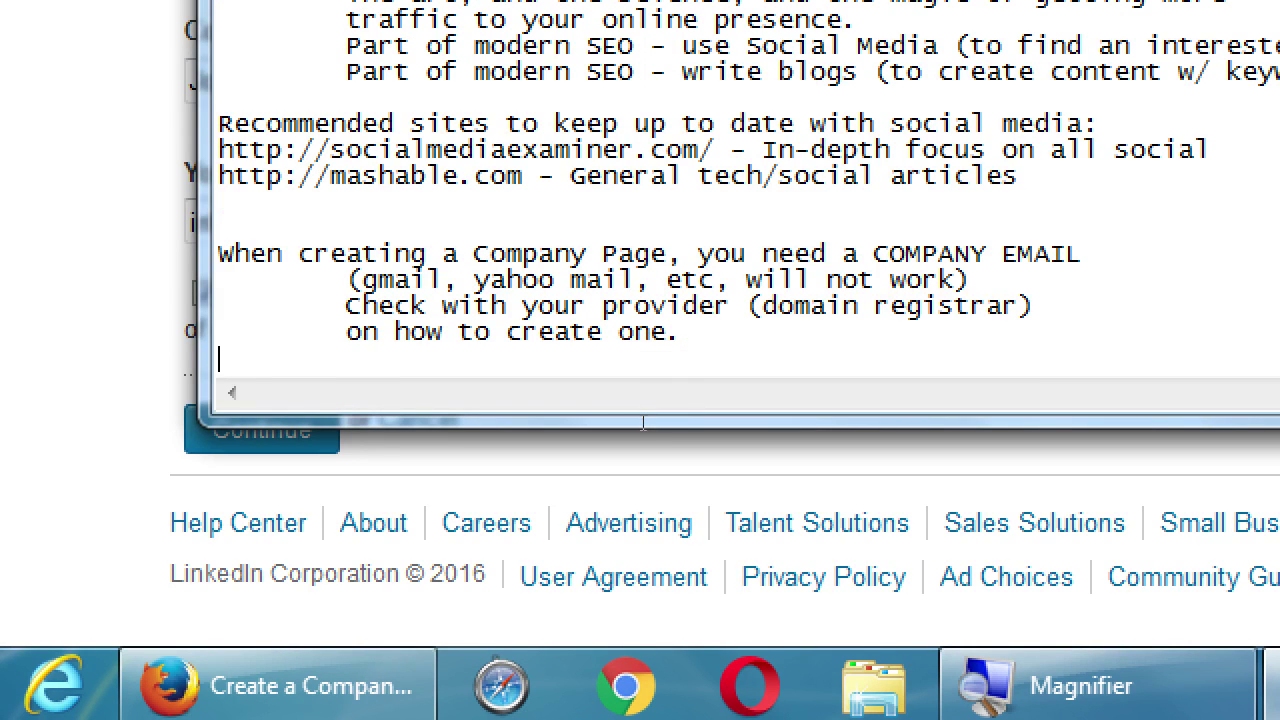
{"action": "type", "text": "NO"}
{"action": "key", "text": "Tab"}
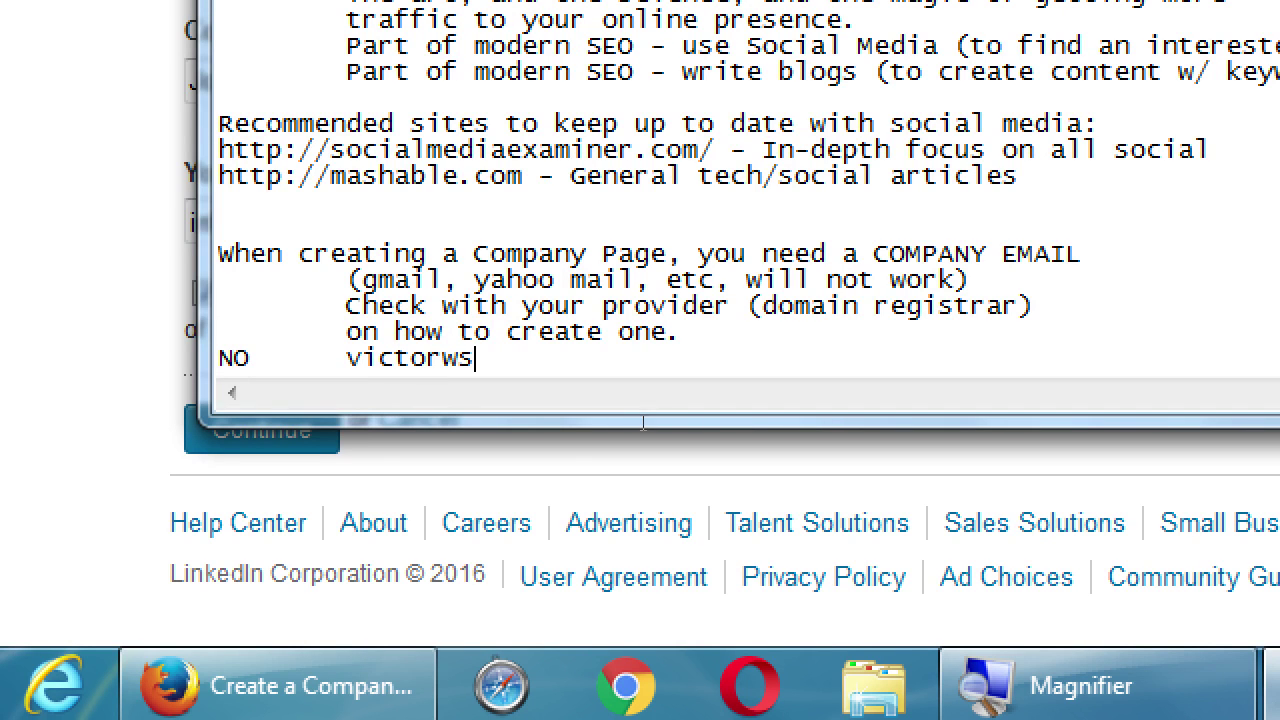
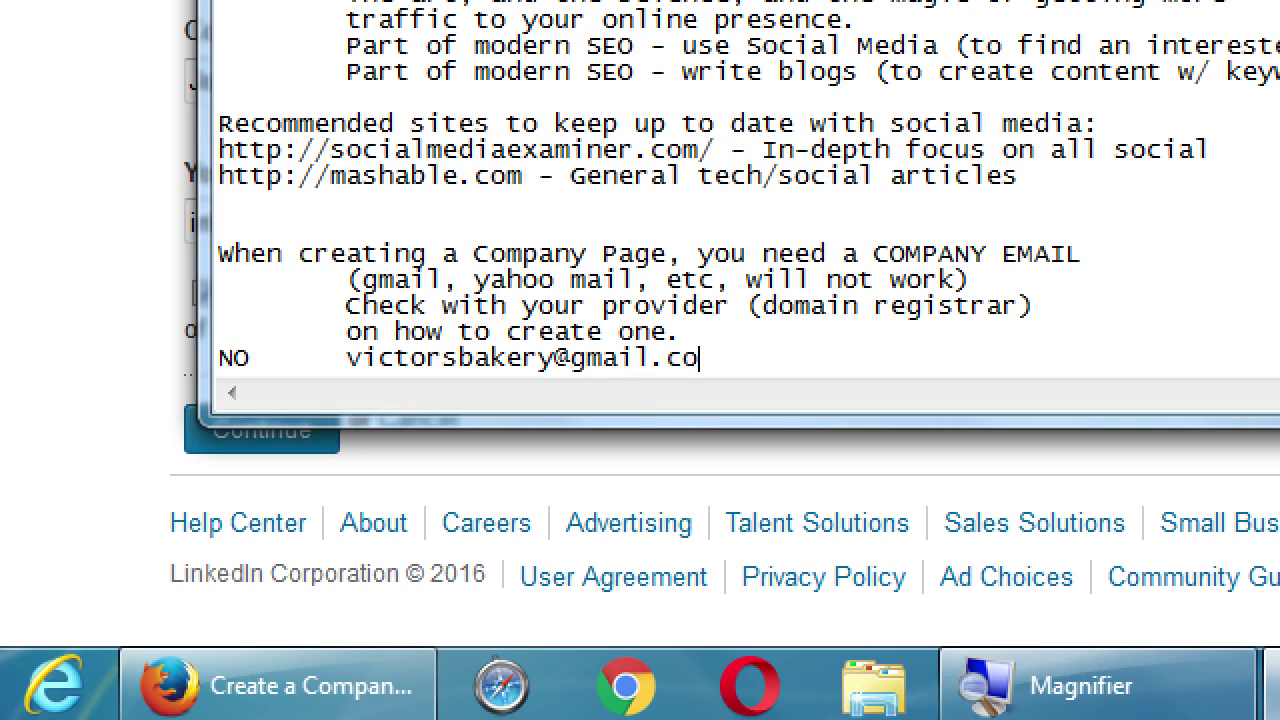
{"action": "key", "text": "Return"}
{"action": "type", "text": "YES"}
{"action": "key", "text": "Tab"}
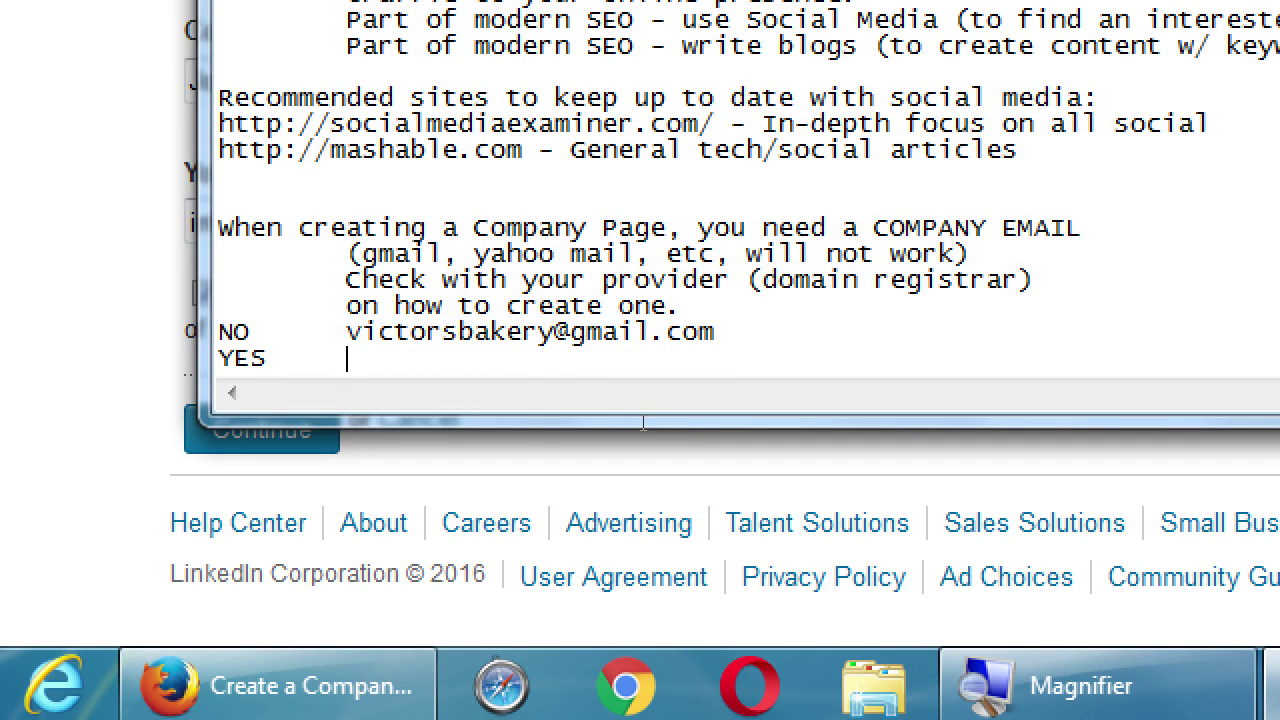
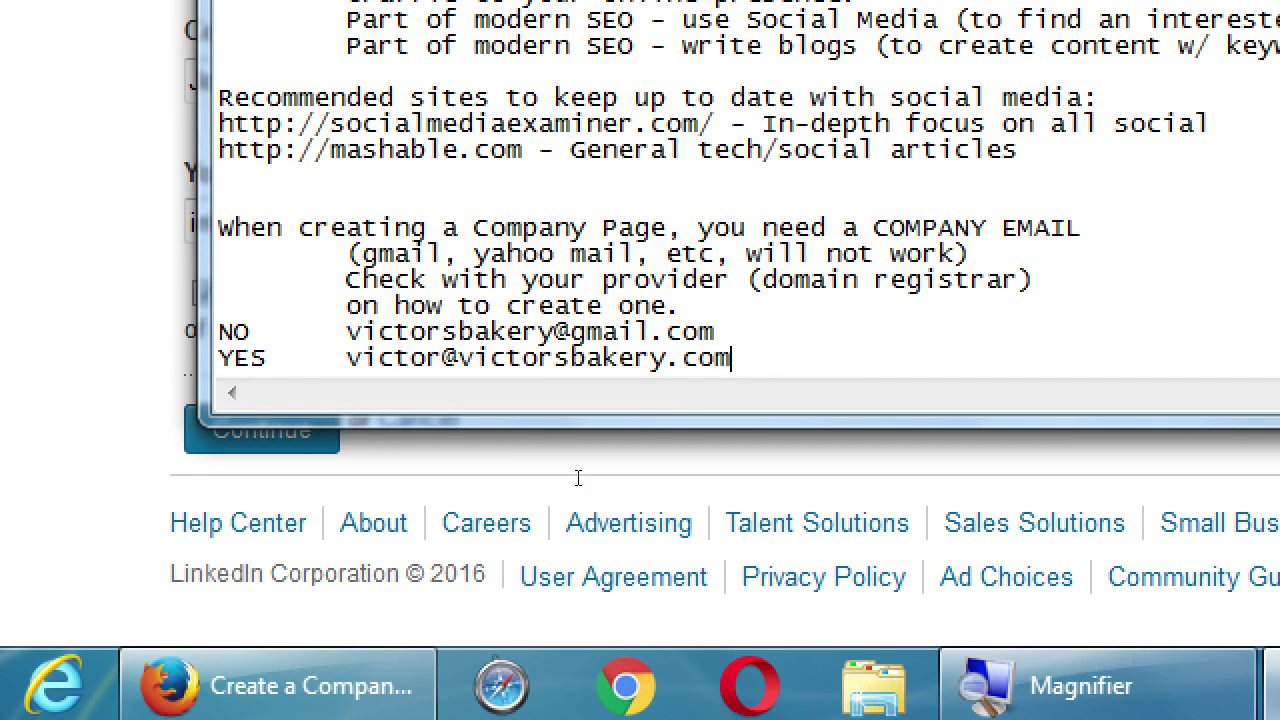
{"action": "left_click", "coordinate": [63, 403]}
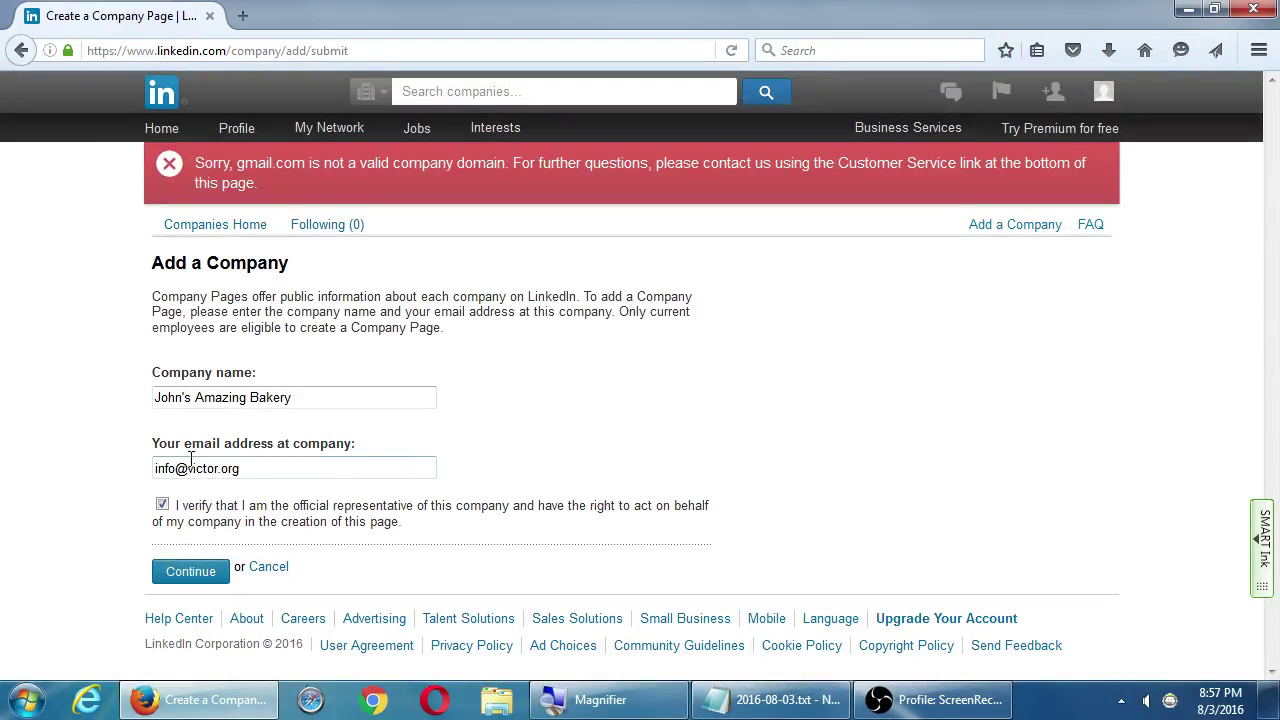
Correct the company e-mail to include the bakery name and end in .com
{"action": "left_click", "coordinate": [372, 285]}
{"action": "type", "text": "bakery"}
{"action": "key", "text": "BackSpace"}
{"action": "key", "text": "BackSpace"}
{"action": "key", "text": "BackSpace"}
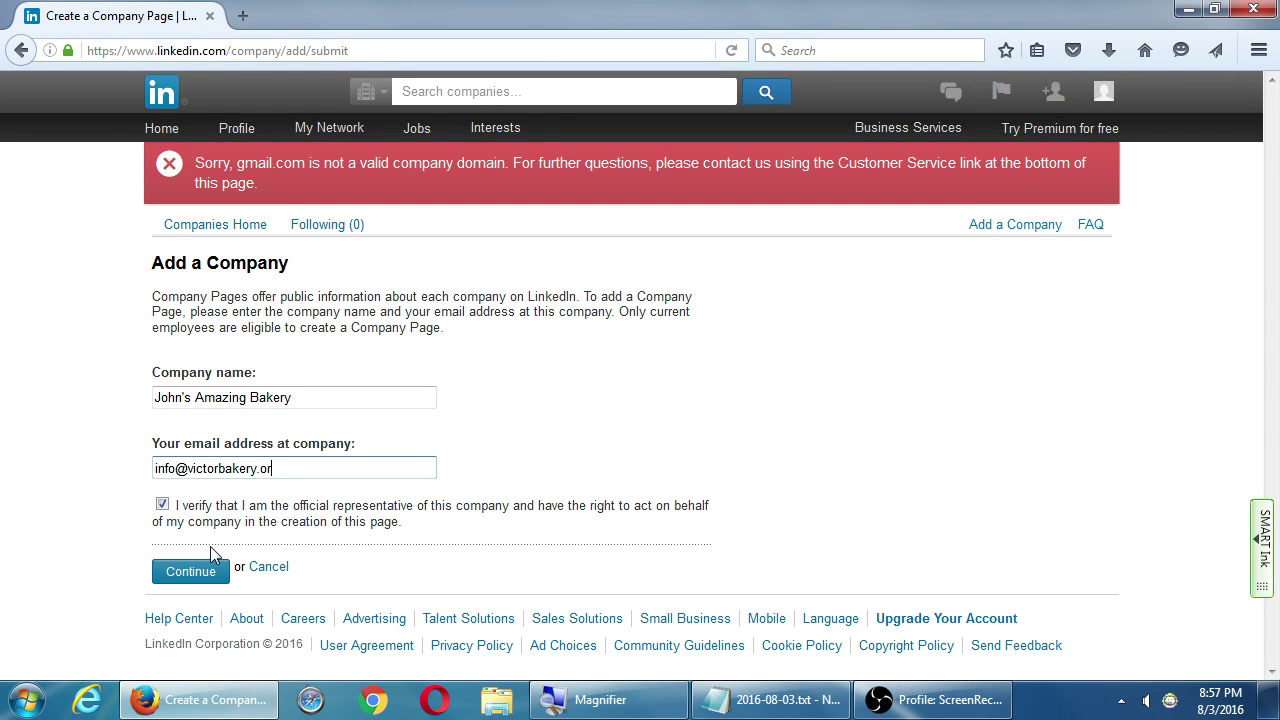
{"action": "type", "text": "com"}
Submit the company form and, after LinkedIn refuses it, return to Interests > Companies
{"action": "left_click", "coordinate": [208, 570]}
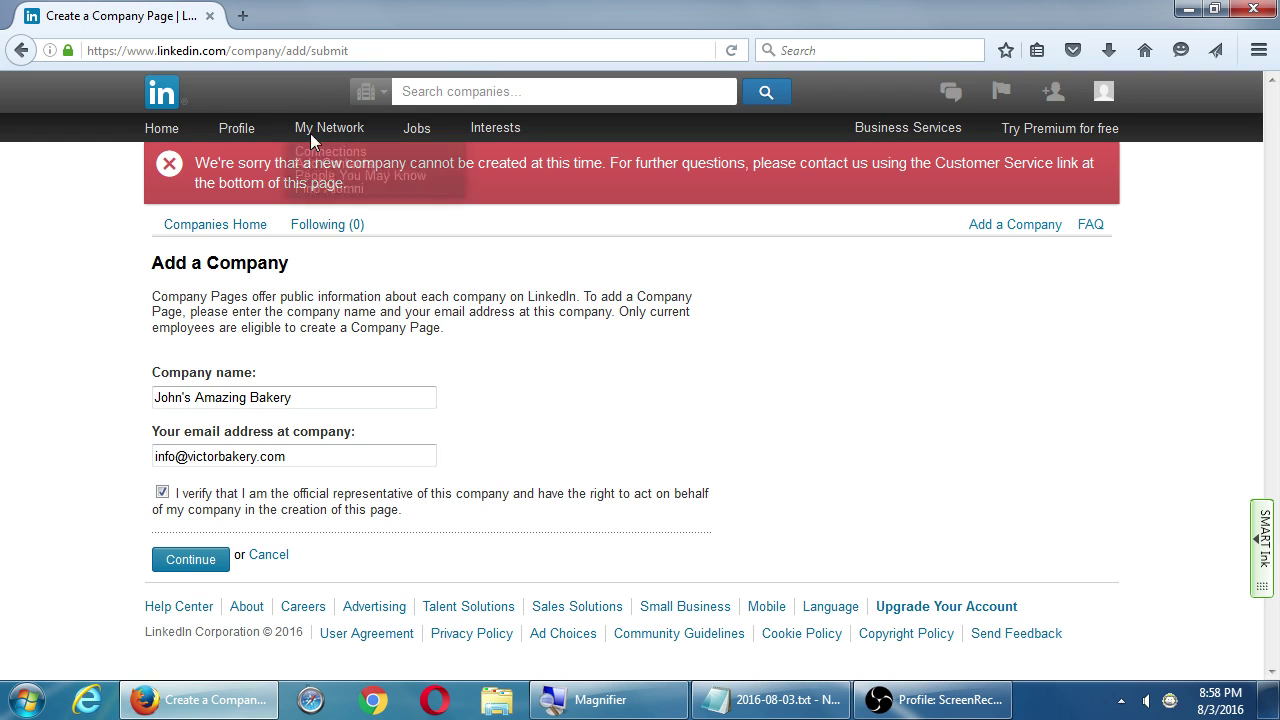
{"action": "mouse_move", "coordinate": [519, 135]}
{"action": "left_click", "coordinate": [499, 157]}
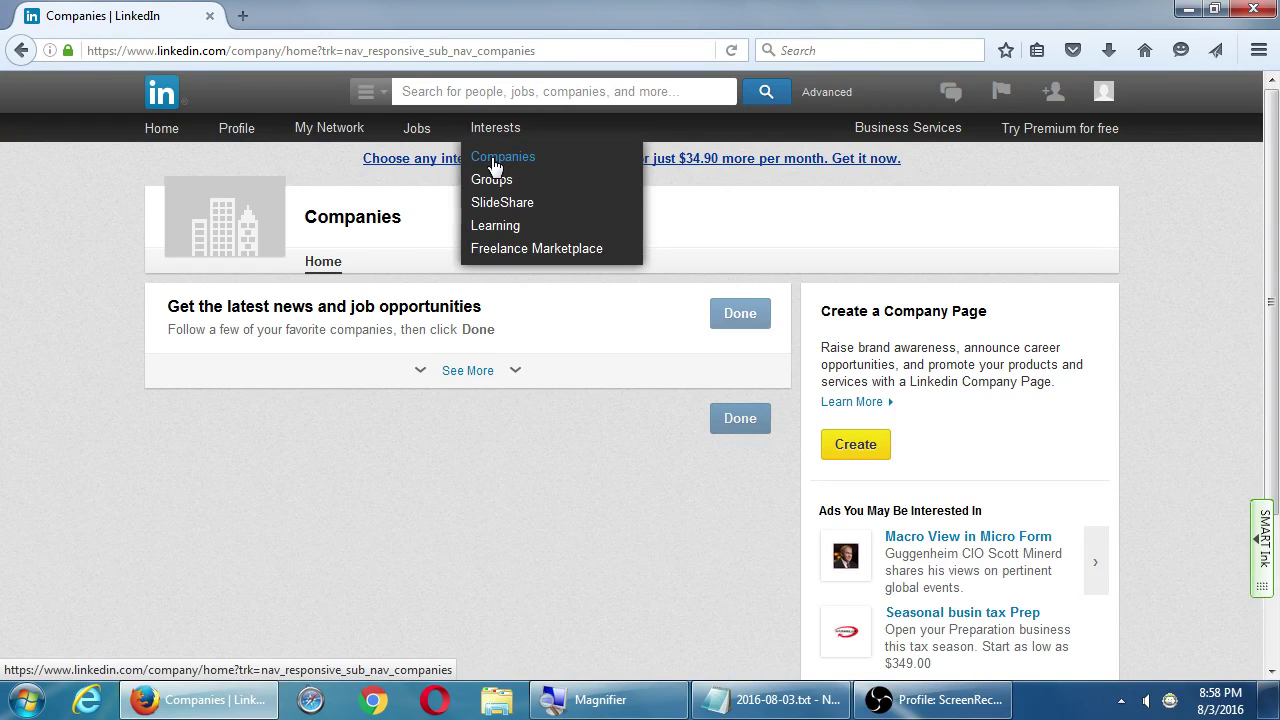
Reload the LinkedIn Companies home page and show the list of search categories
{"action": "left_click", "coordinate": [495, 162]}
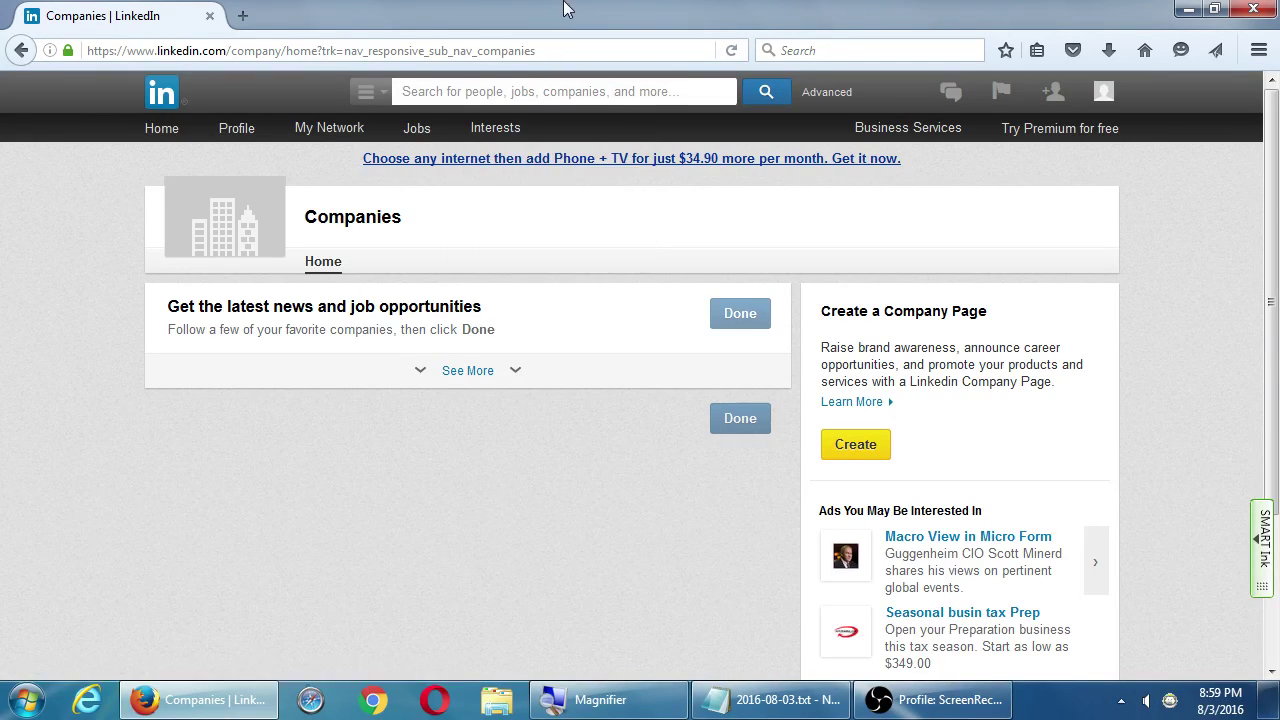
{"action": "left_click", "coordinate": [385, 104]}
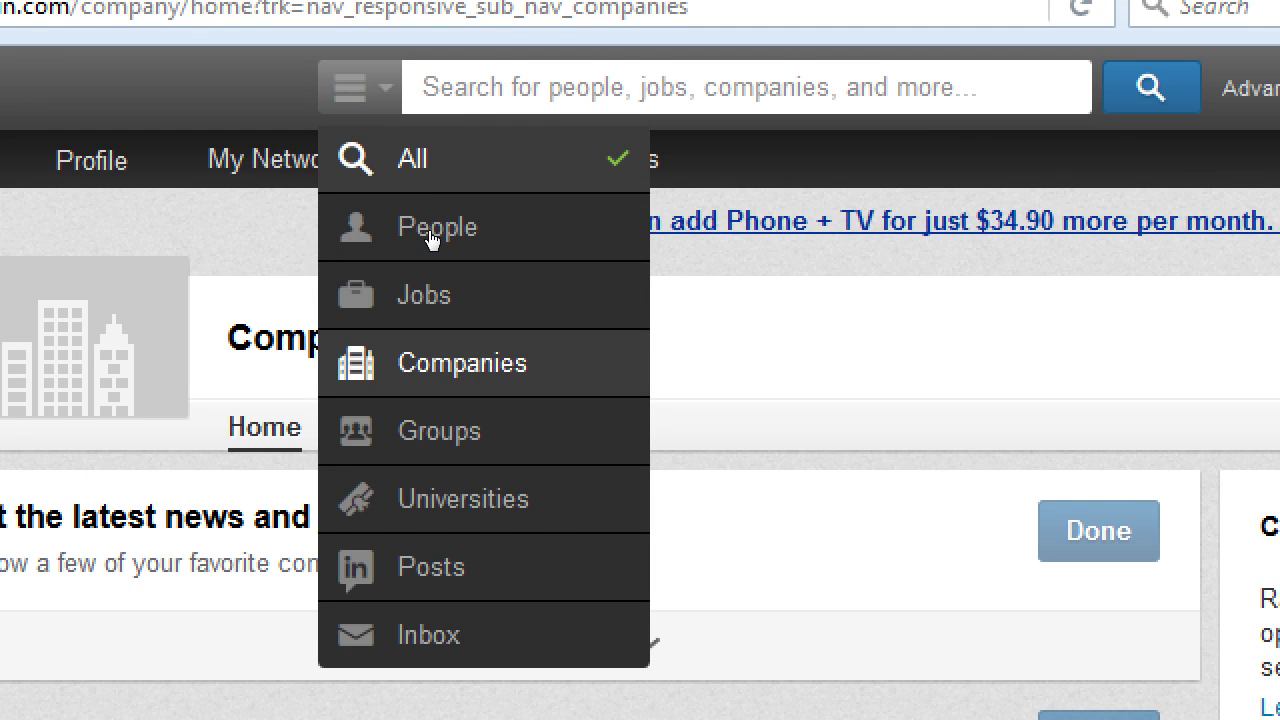
{"action": "left_click", "coordinate": [474, 94]}
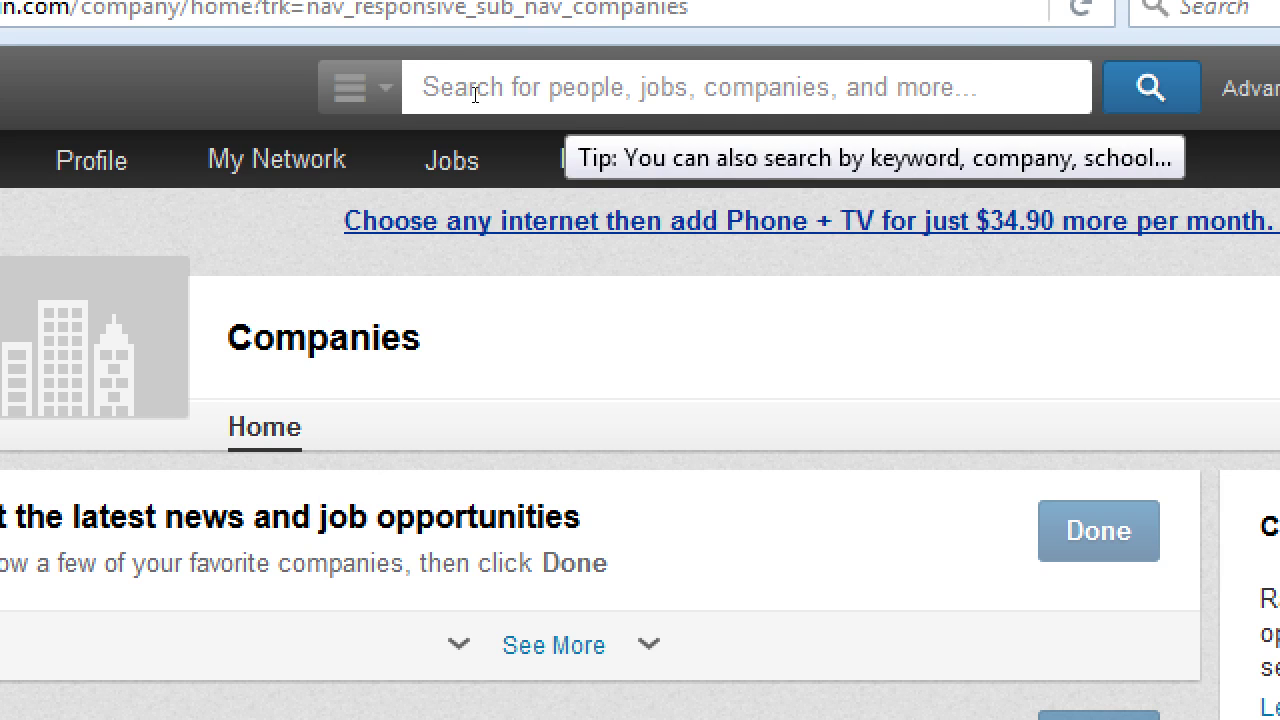
{"action": "type", "text": "ba"}
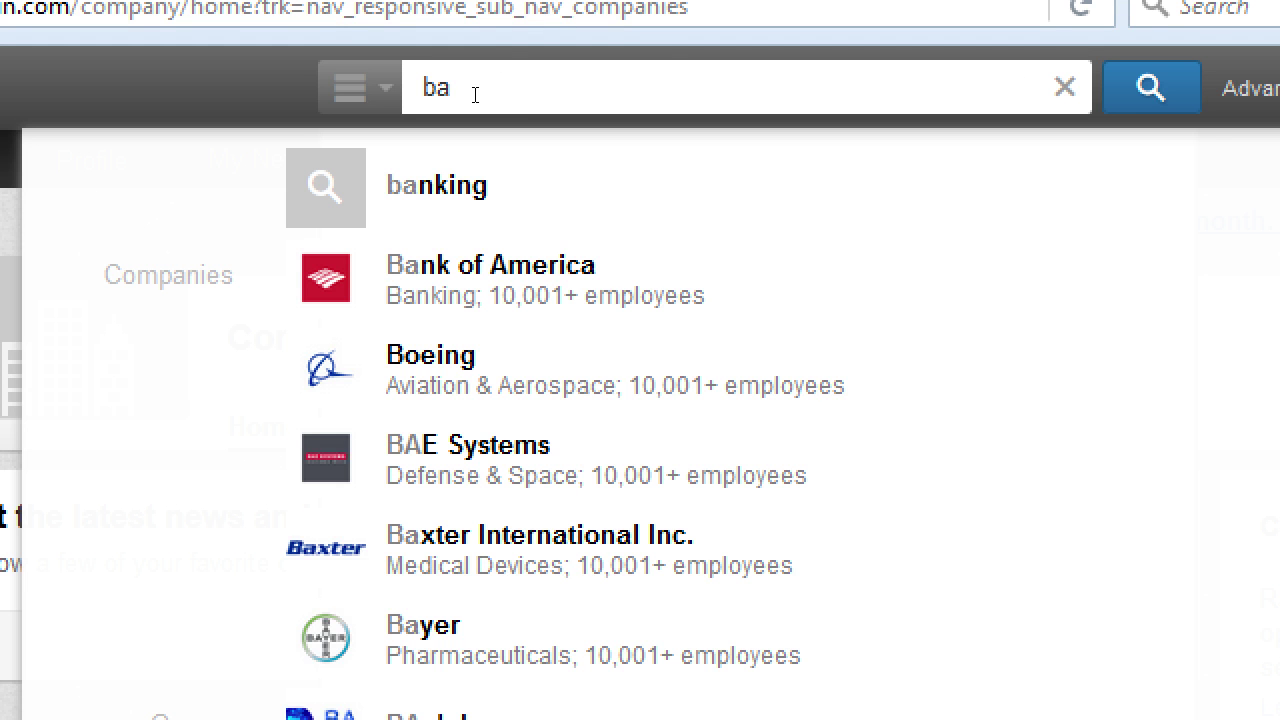
{"action": "type", "text": "king"}
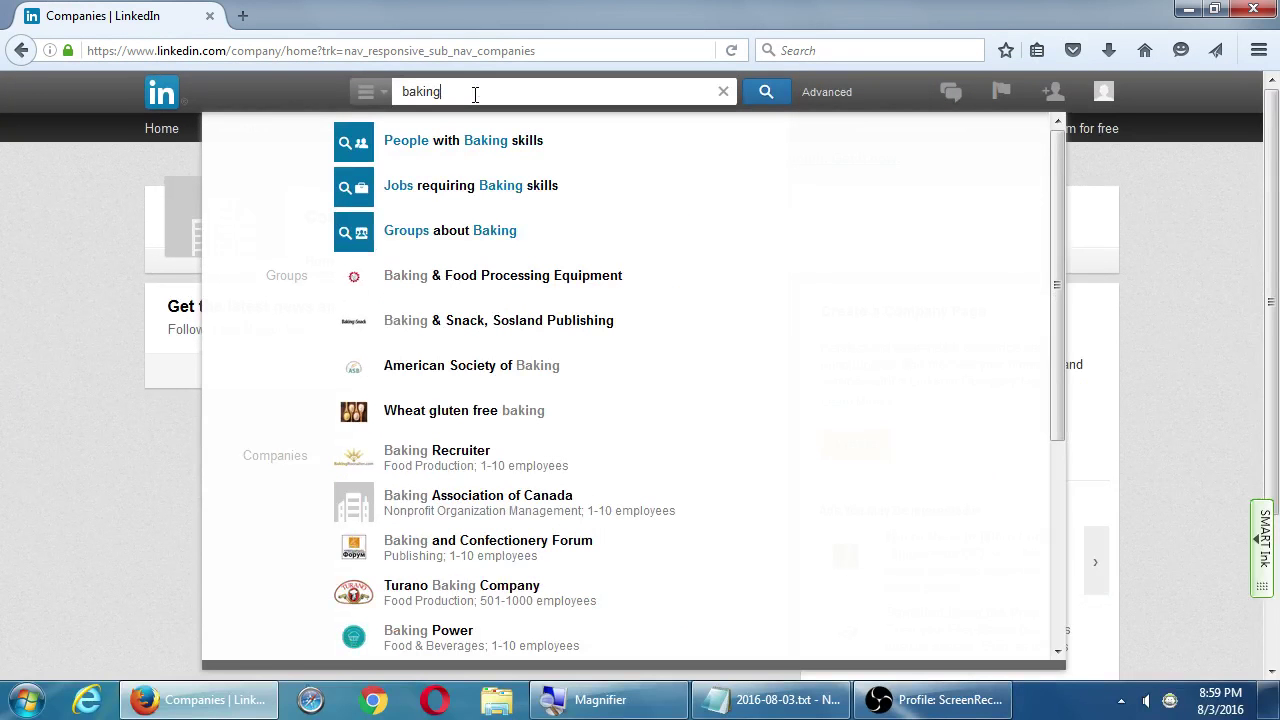
{"action": "left_click", "coordinate": [365, 91]}
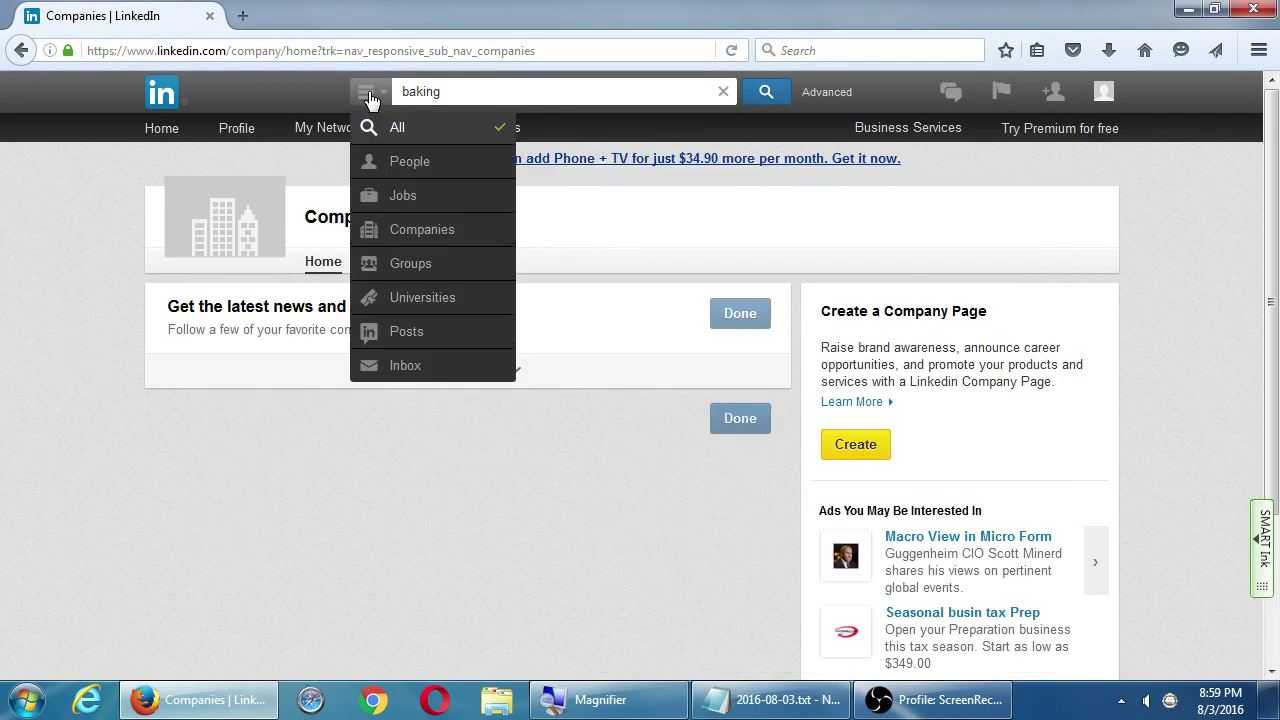
{"action": "left_click", "coordinate": [408, 230]}
{"action": "left_click", "coordinate": [477, 93]}
{"action": "key", "text": "Return"}
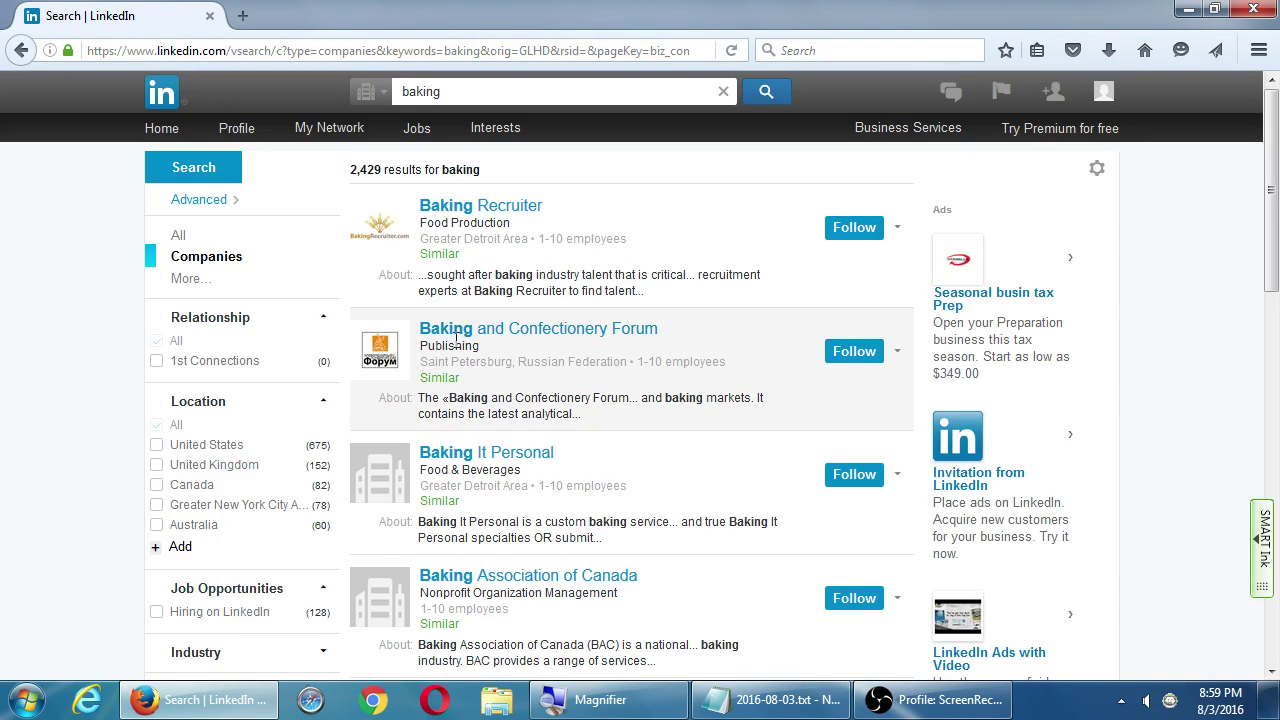
{"action": "left_click", "coordinate": [487, 338]}
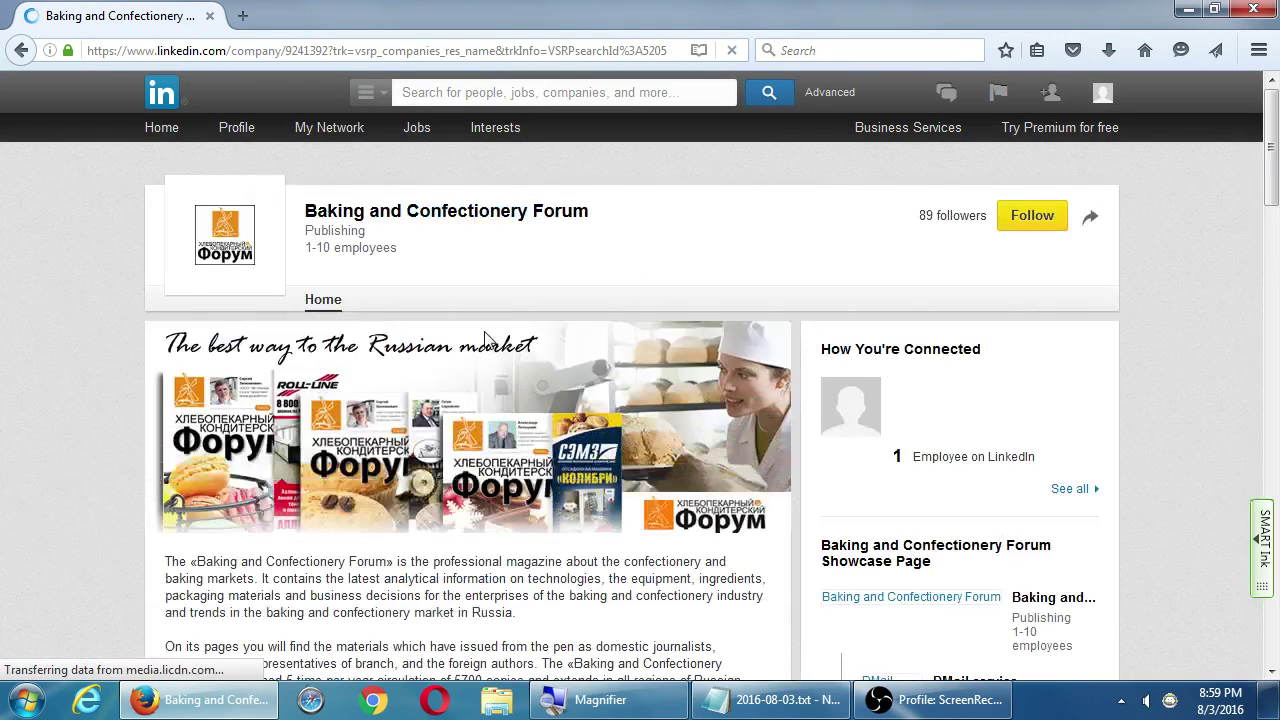
{"action": "scroll", "coordinate": [48, 328], "scroll_direction": "down", "scroll_amount": 1}
{"action": "scroll", "coordinate": [55, 329], "scroll_direction": "down", "scroll_amount": 1}
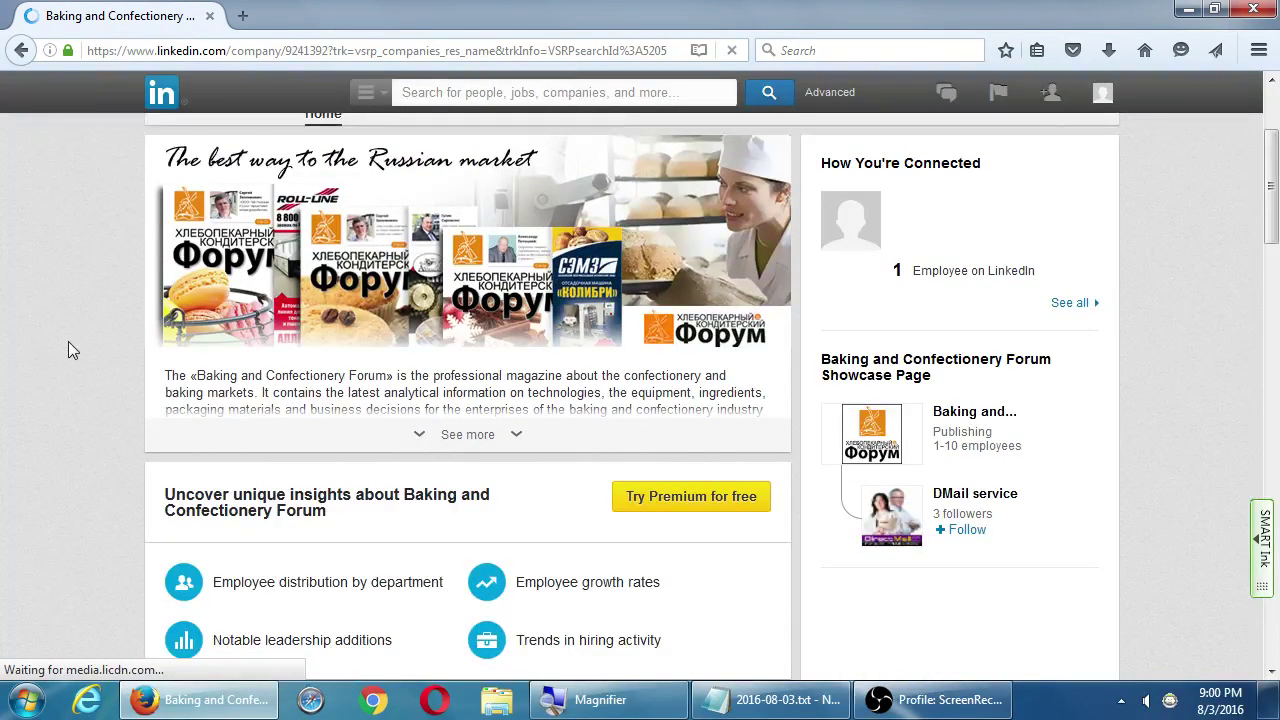
{"action": "scroll", "coordinate": [72, 341], "scroll_direction": "down", "scroll_amount": 3}
{"action": "scroll", "coordinate": [73, 345], "scroll_direction": "down", "scroll_amount": 2}
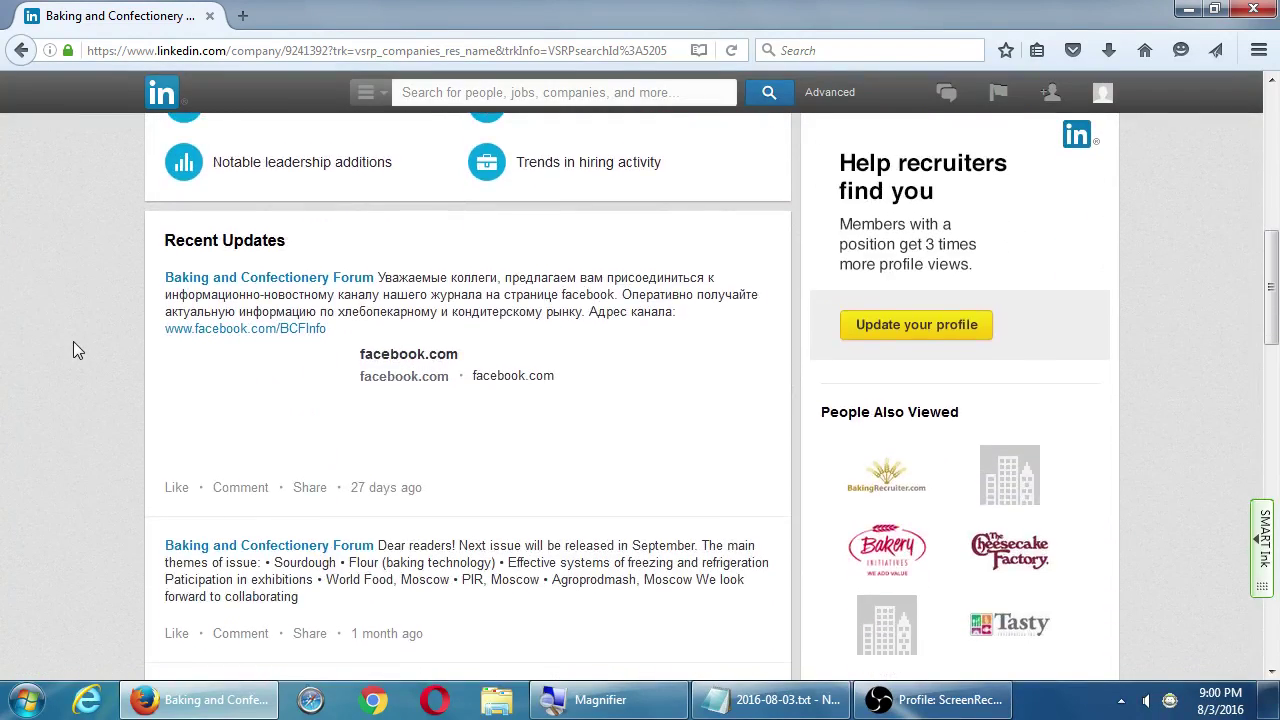
{"action": "scroll", "coordinate": [84, 282], "scroll_direction": "down", "scroll_amount": 1}
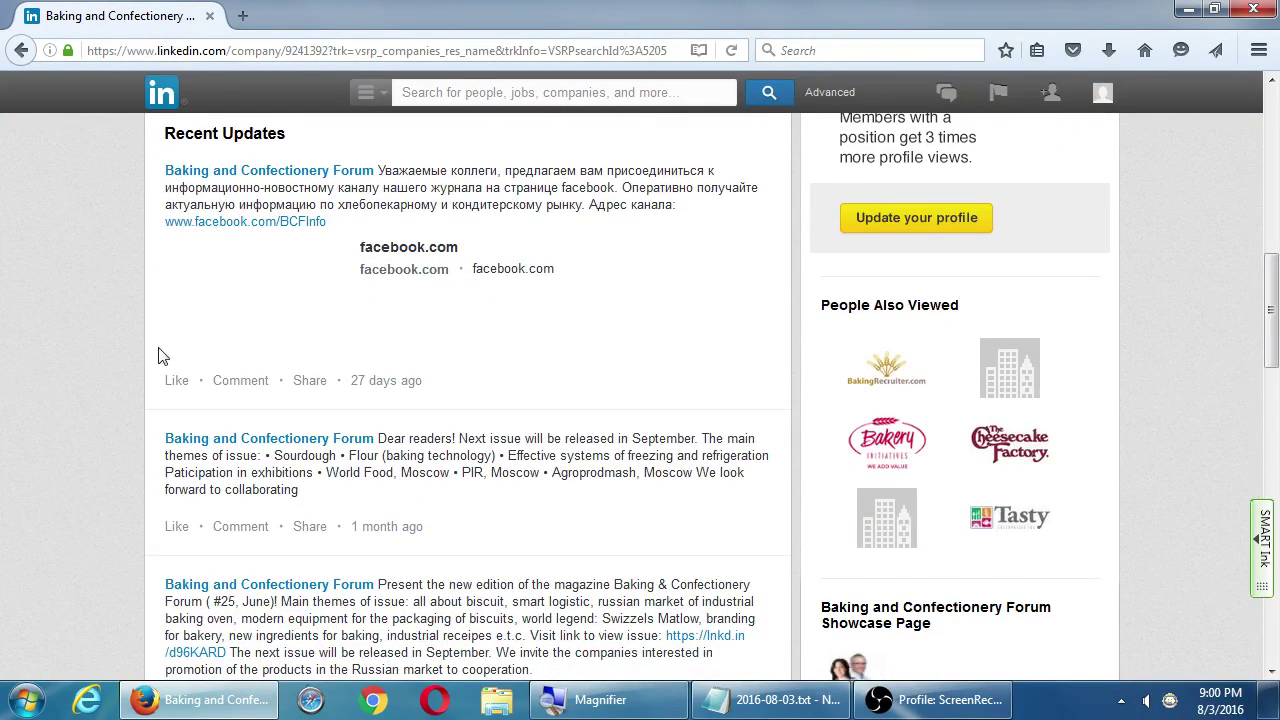
{"action": "scroll", "coordinate": [155, 345], "scroll_direction": "down", "scroll_amount": 4}
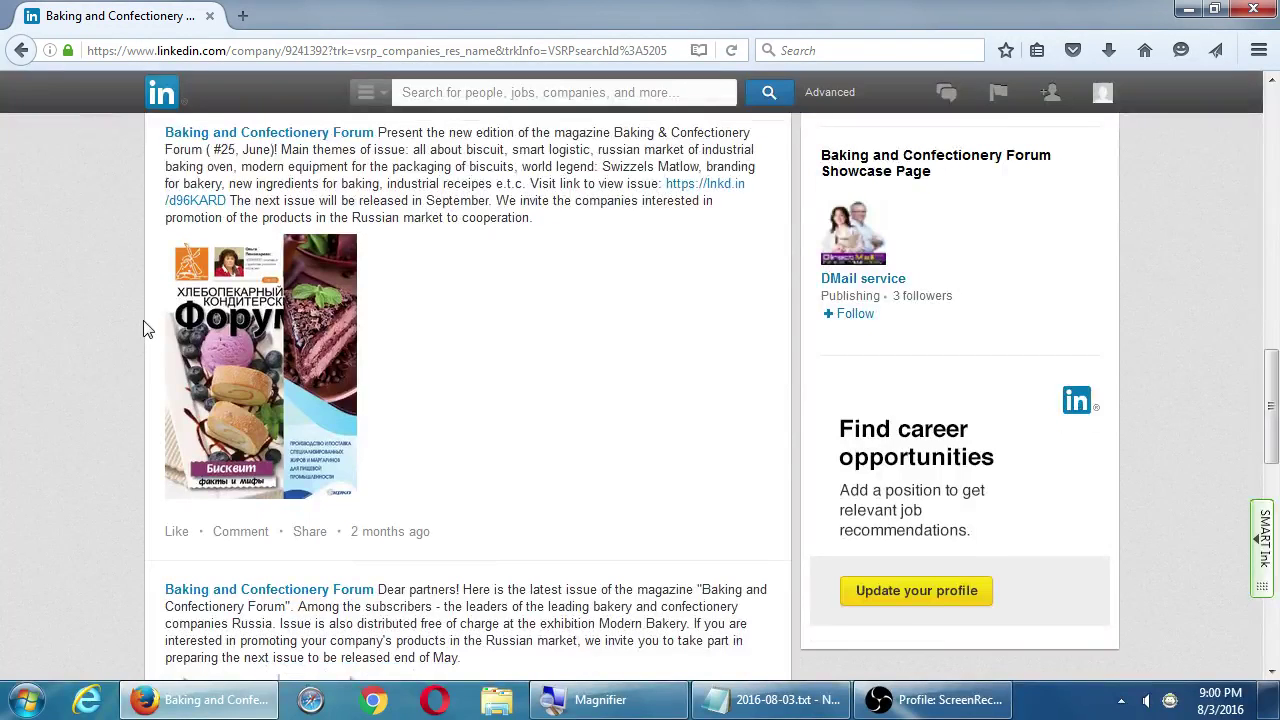
{"action": "scroll", "coordinate": [145, 333], "scroll_direction": "down", "scroll_amount": 2}
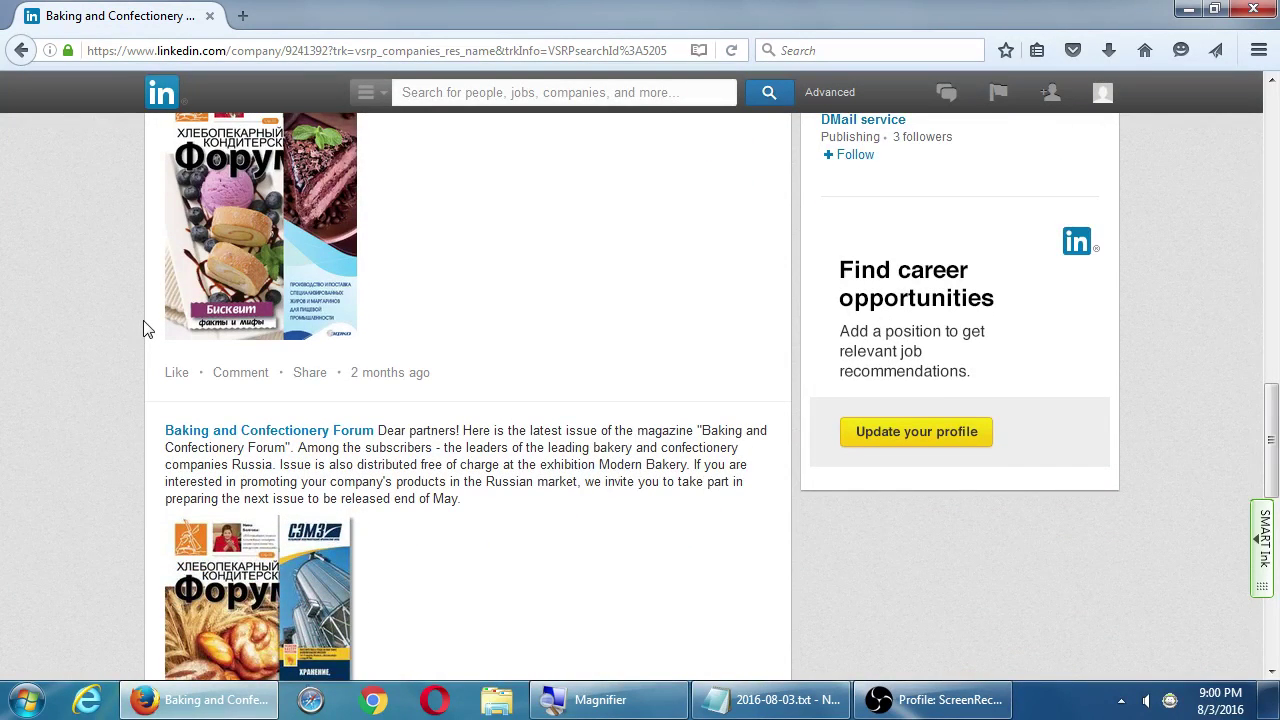
{"action": "scroll", "coordinate": [145, 338], "scroll_direction": "down", "scroll_amount": 5}
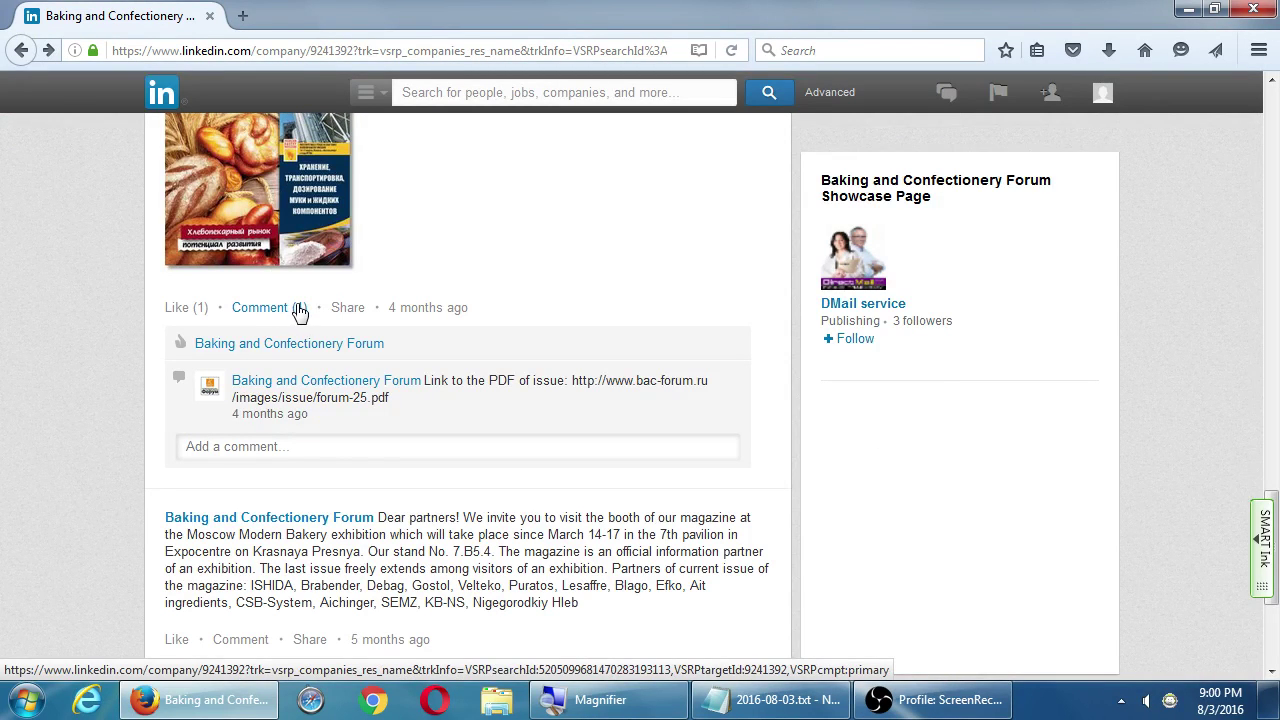
{"action": "scroll", "coordinate": [229, 251], "scroll_direction": "up", "scroll_amount": 10}
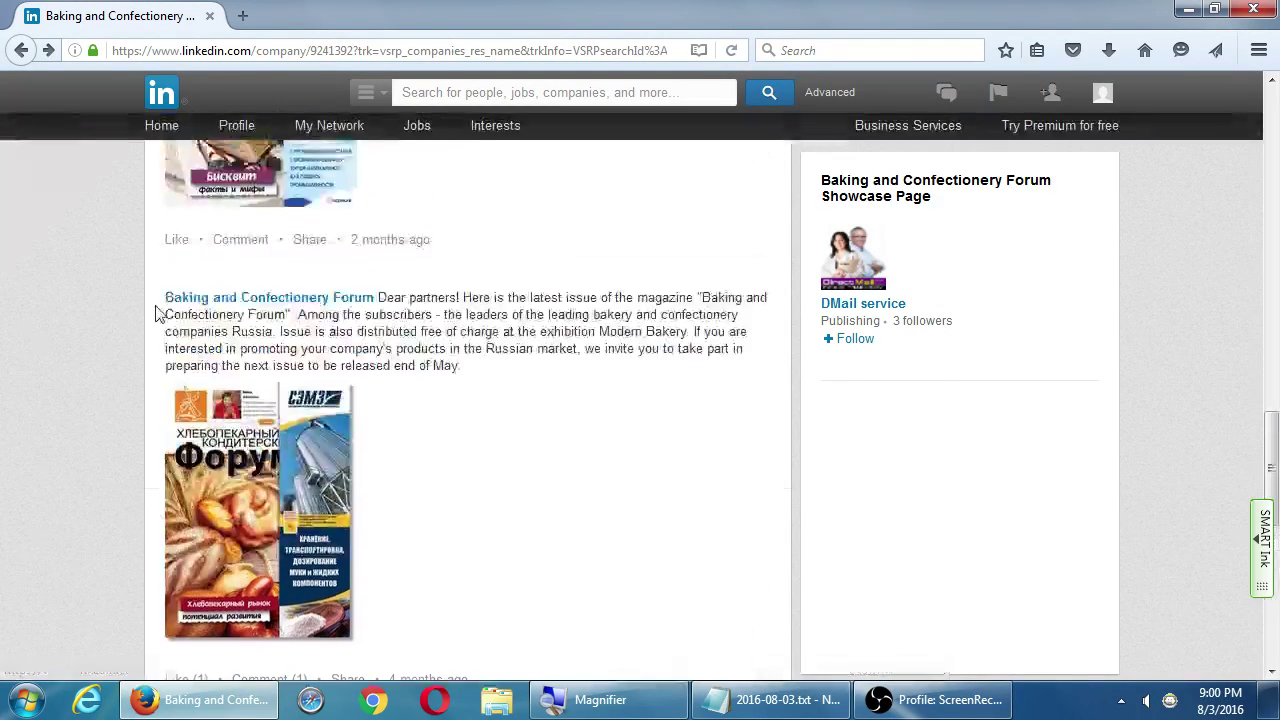
{"action": "left_click", "coordinate": [21, 50]}
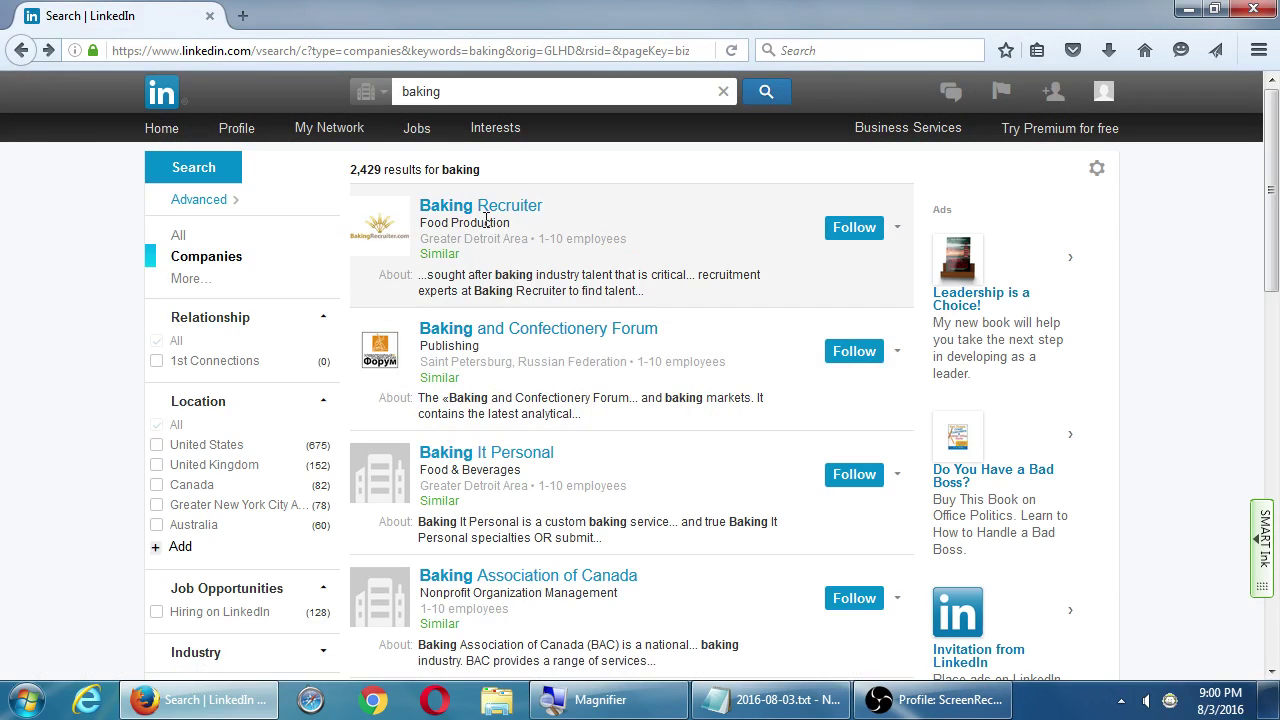
View the Baking Recruiter company page (Food Production, 1-10 employees), then start a new search
{"action": "left_click", "coordinate": [485, 207]}
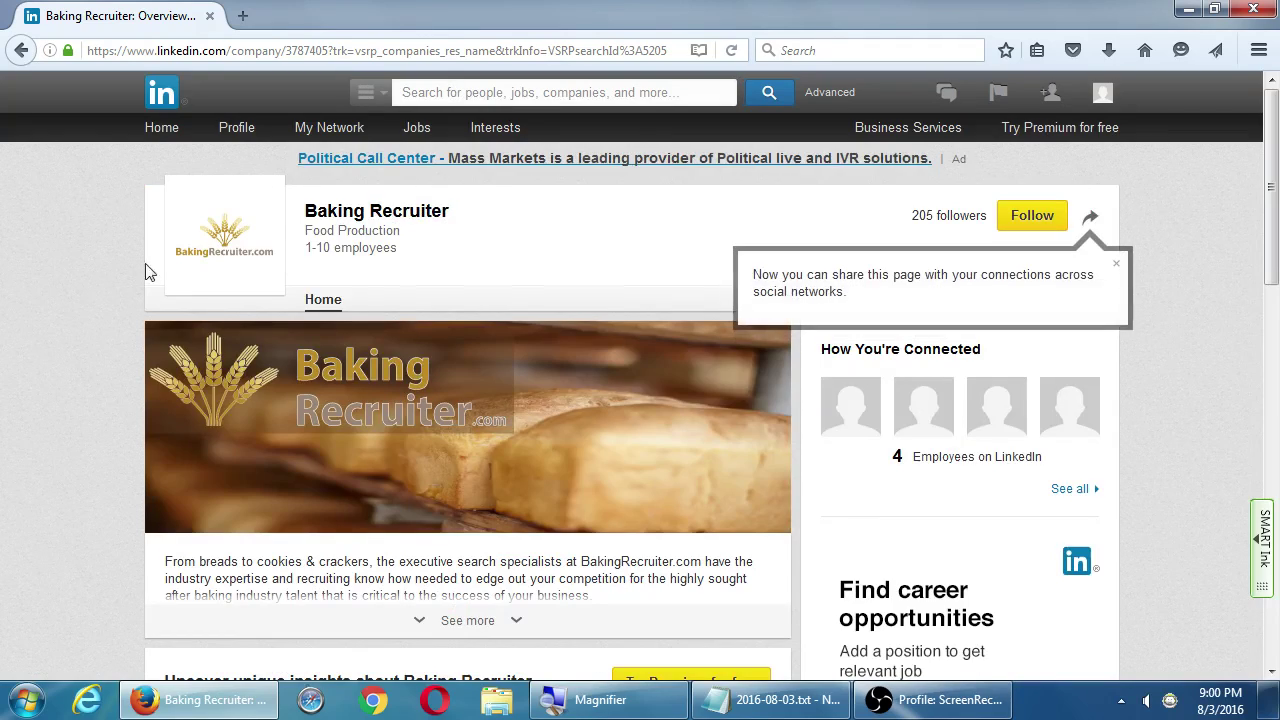
{"action": "scroll", "coordinate": [134, 345], "scroll_direction": "down", "scroll_amount": 3}
{"action": "scroll", "coordinate": [130, 342], "scroll_direction": "down", "scroll_amount": 5}
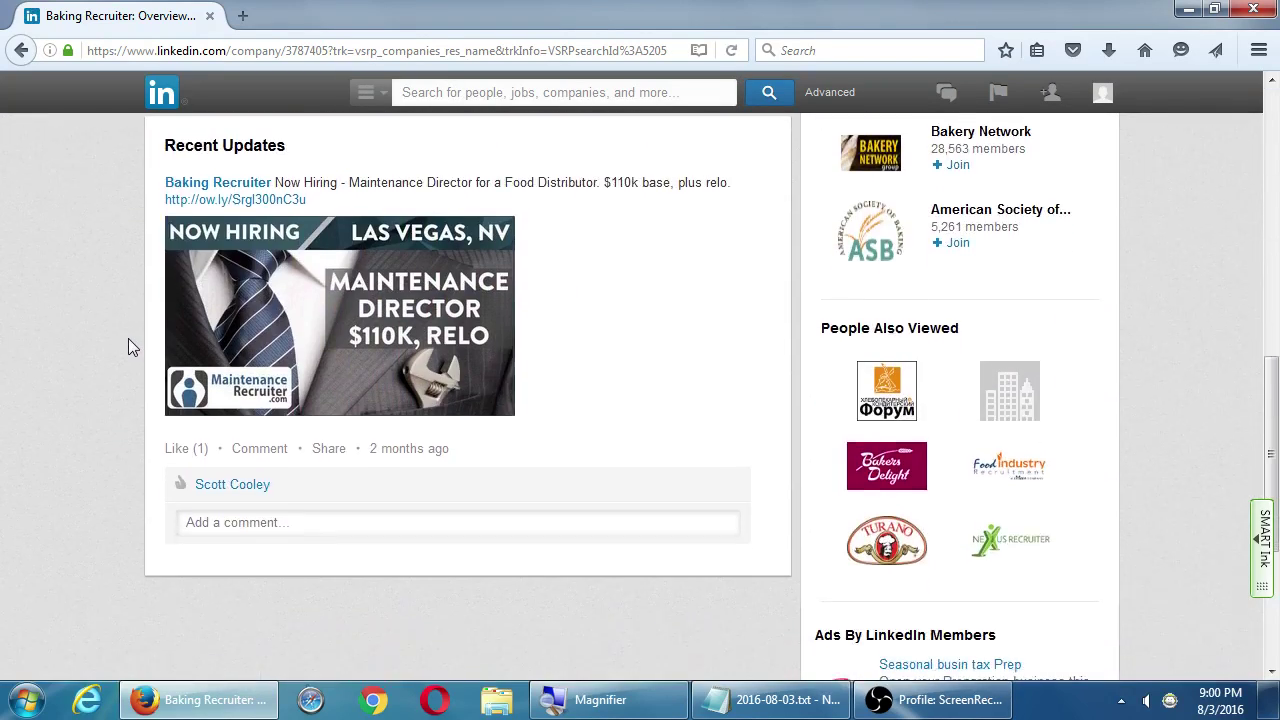
{"action": "scroll", "coordinate": [125, 350], "scroll_direction": "up", "scroll_amount": 3}
{"action": "scroll", "coordinate": [121, 355], "scroll_direction": "up", "scroll_amount": 5}
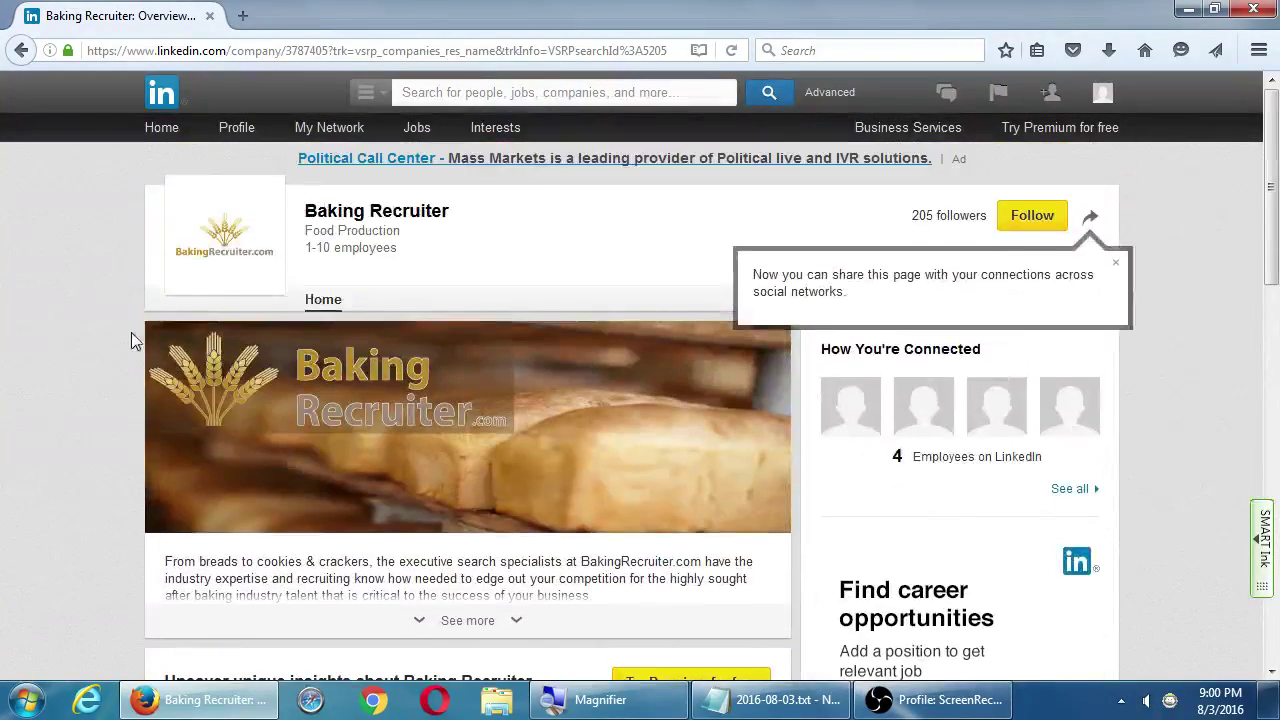
{"action": "left_click", "coordinate": [566, 96]}
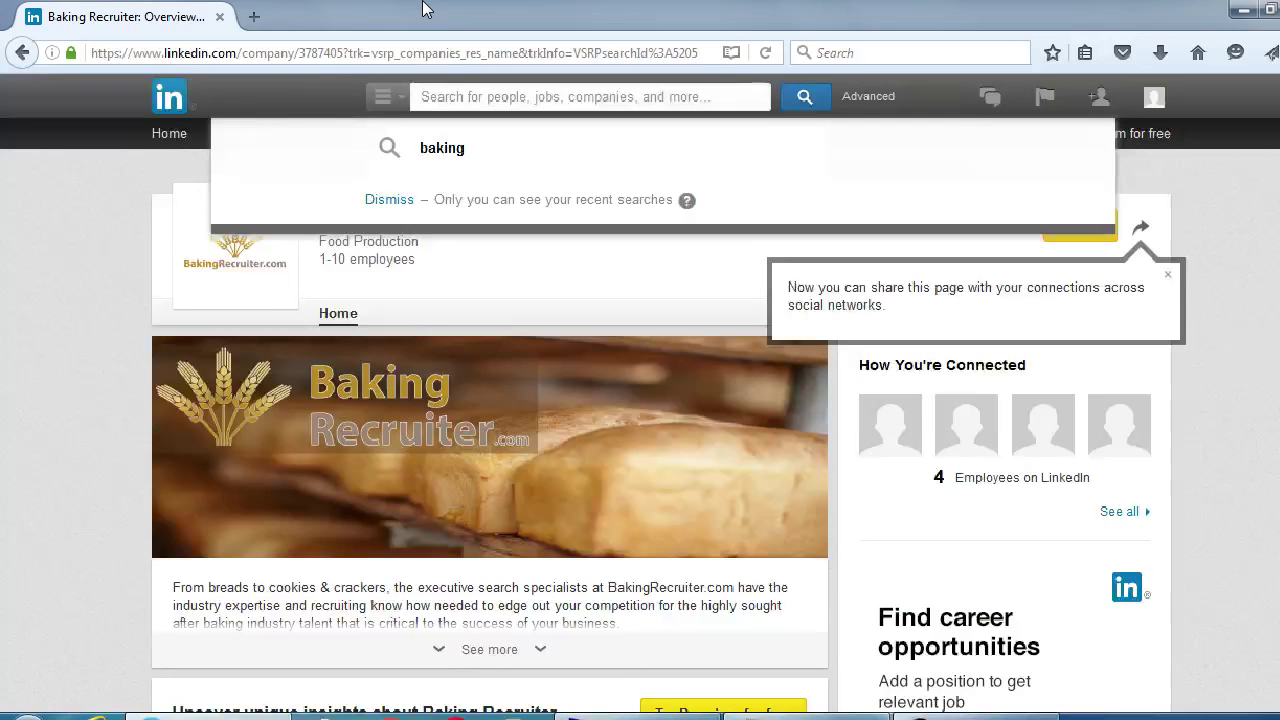
Search LinkedIn for 'cooking' and narrow the results to groups
{"action": "type", "text": "cooking"}
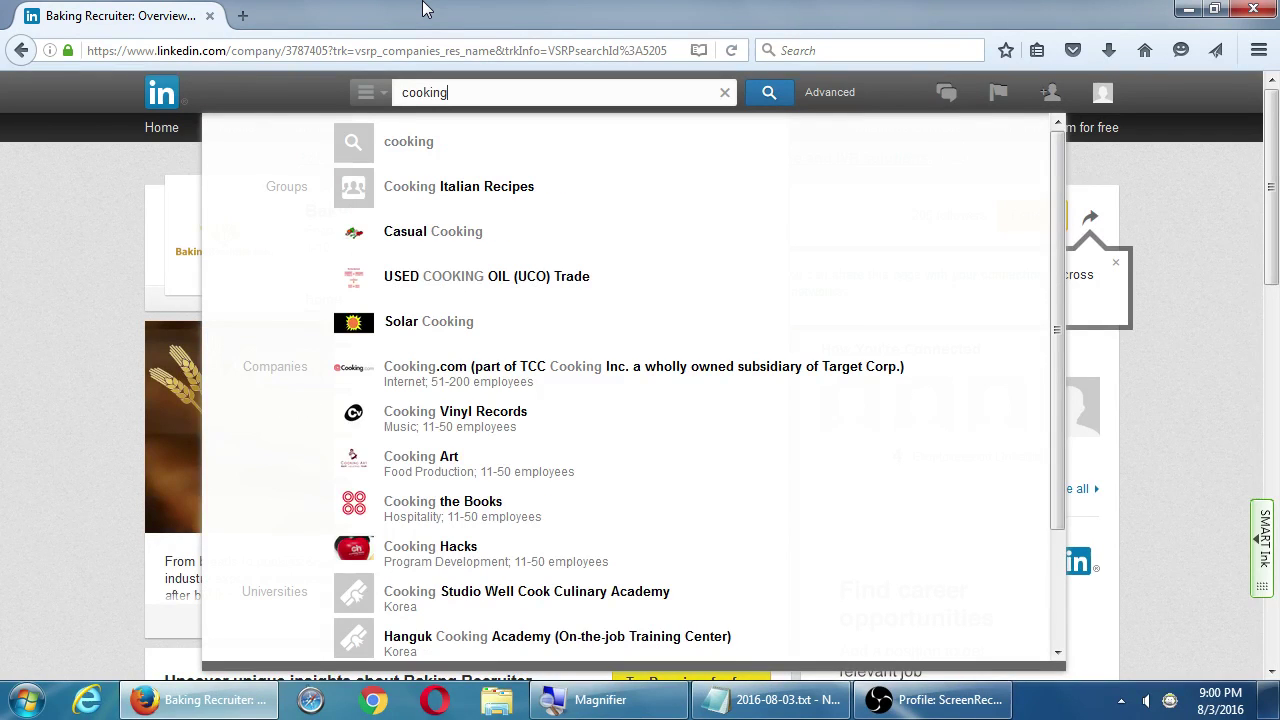
{"action": "key", "text": "Return"}
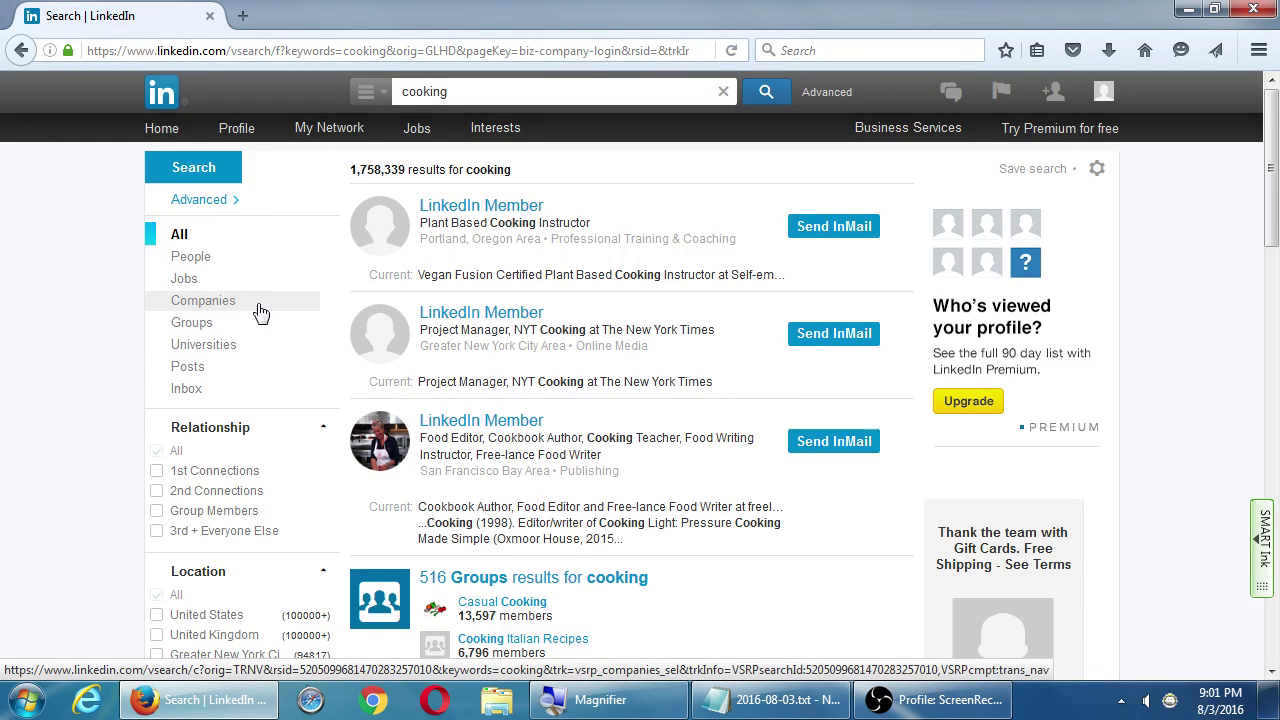
{"action": "left_click", "coordinate": [207, 326]}
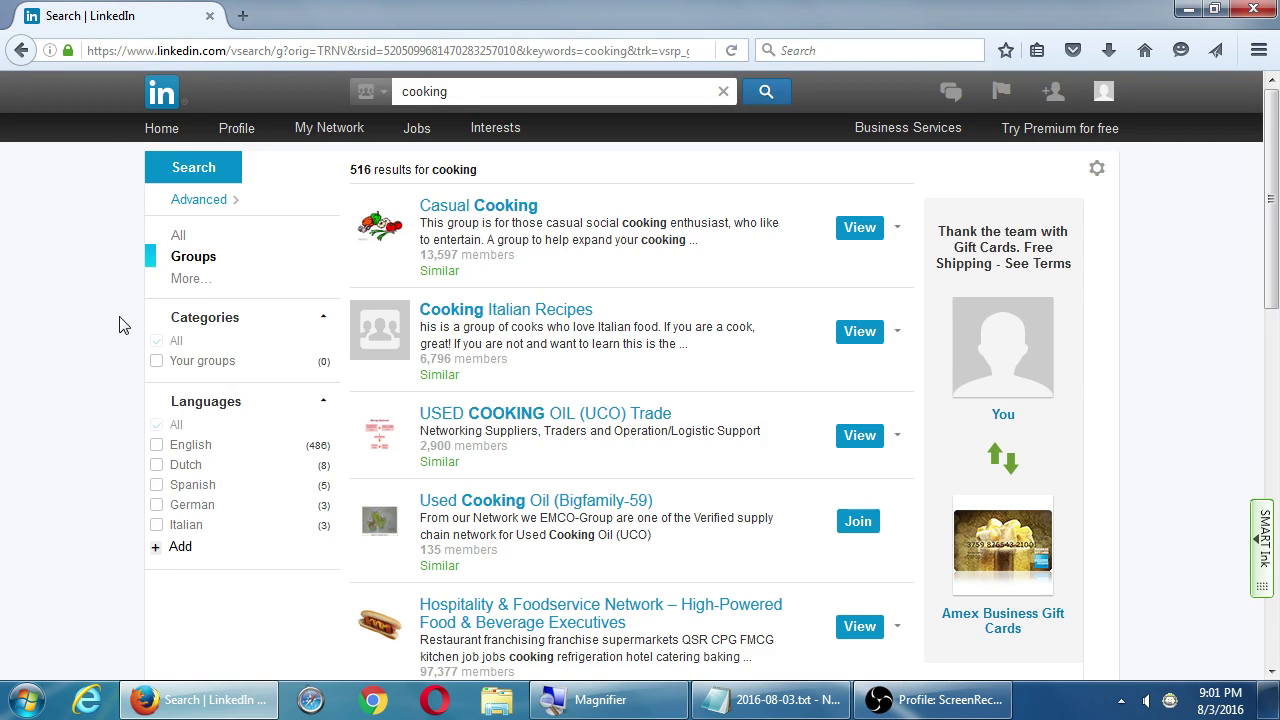
Apply and remove the Dutch language filter, then open the Casual Cooking group
{"action": "scroll", "coordinate": [175, 425], "scroll_direction": "down", "scroll_amount": 5}
{"action": "scroll", "coordinate": [173, 436], "scroll_direction": "down", "scroll_amount": 2}
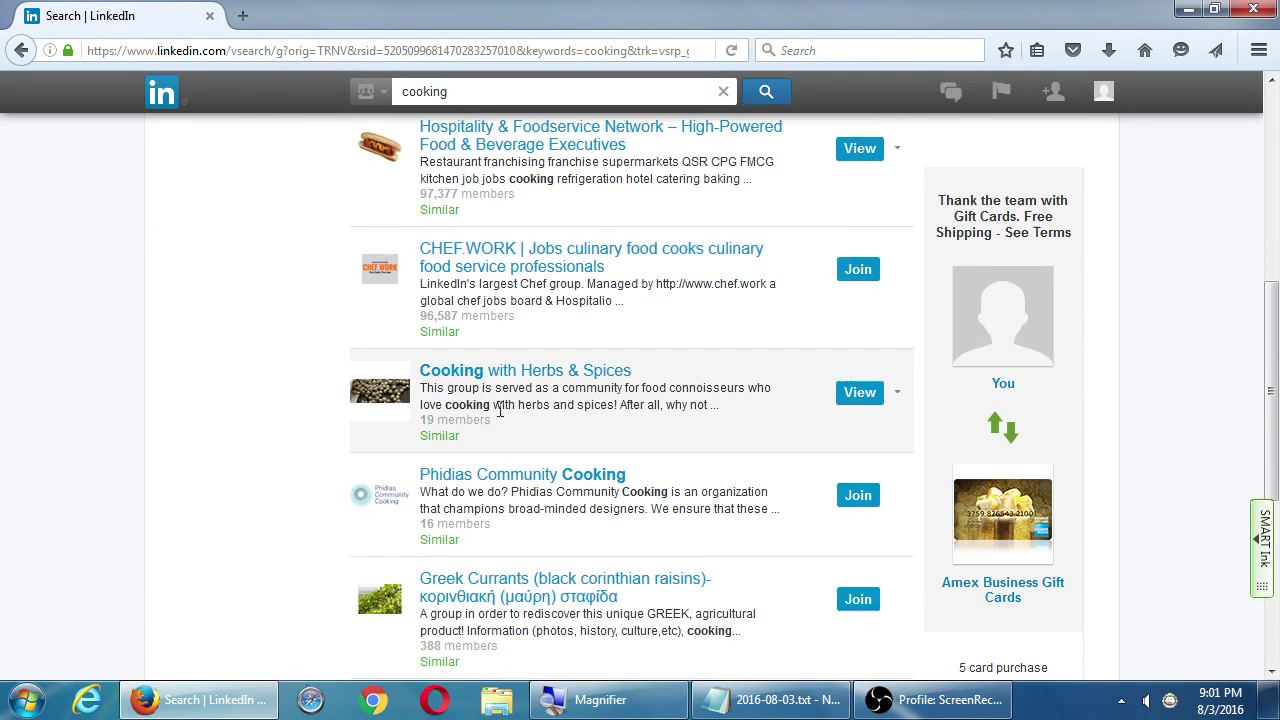
{"action": "scroll", "coordinate": [490, 395], "scroll_direction": "up", "scroll_amount": 5}
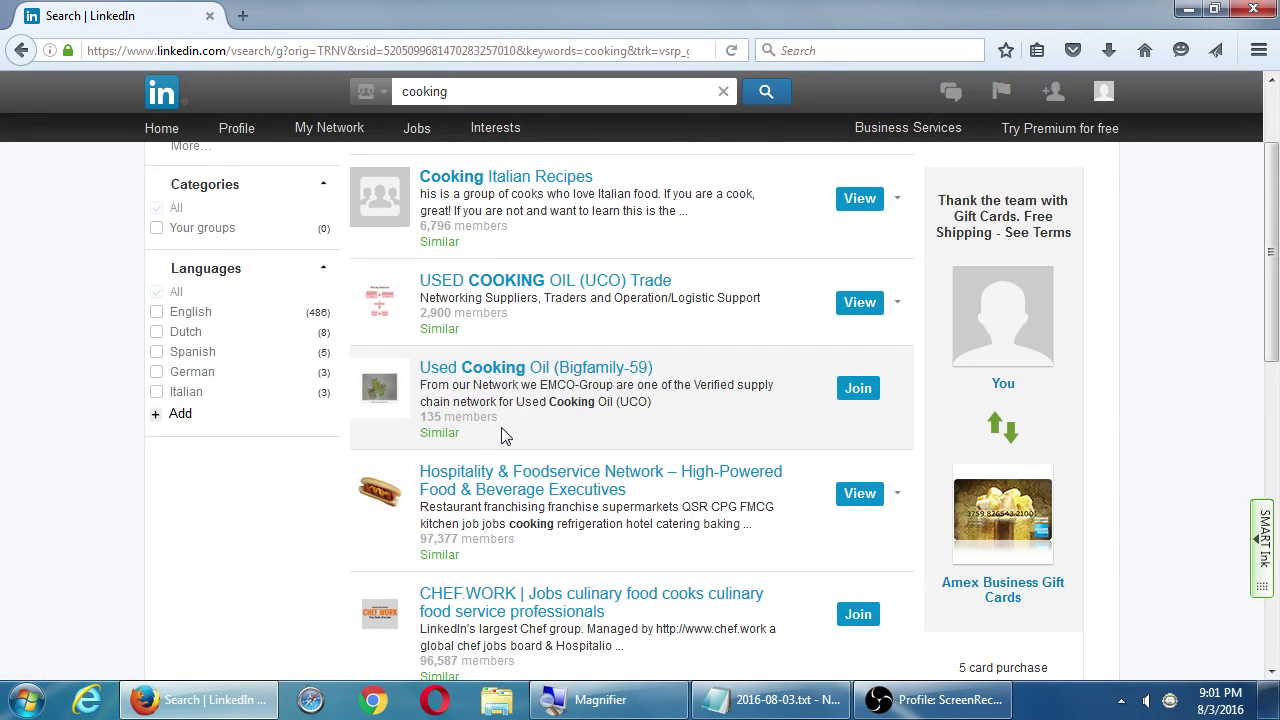
{"action": "scroll", "coordinate": [492, 430], "scroll_direction": "down", "scroll_amount": 4}
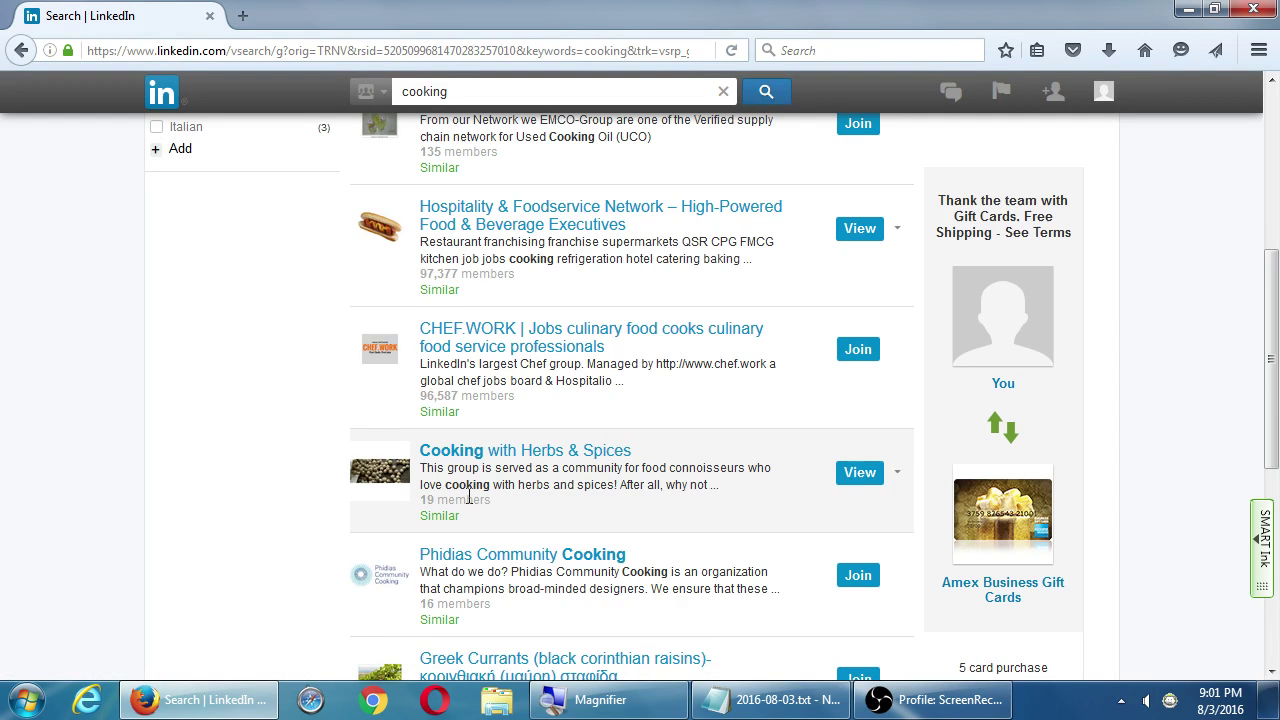
{"action": "scroll", "coordinate": [468, 497], "scroll_direction": "up", "scroll_amount": 5}
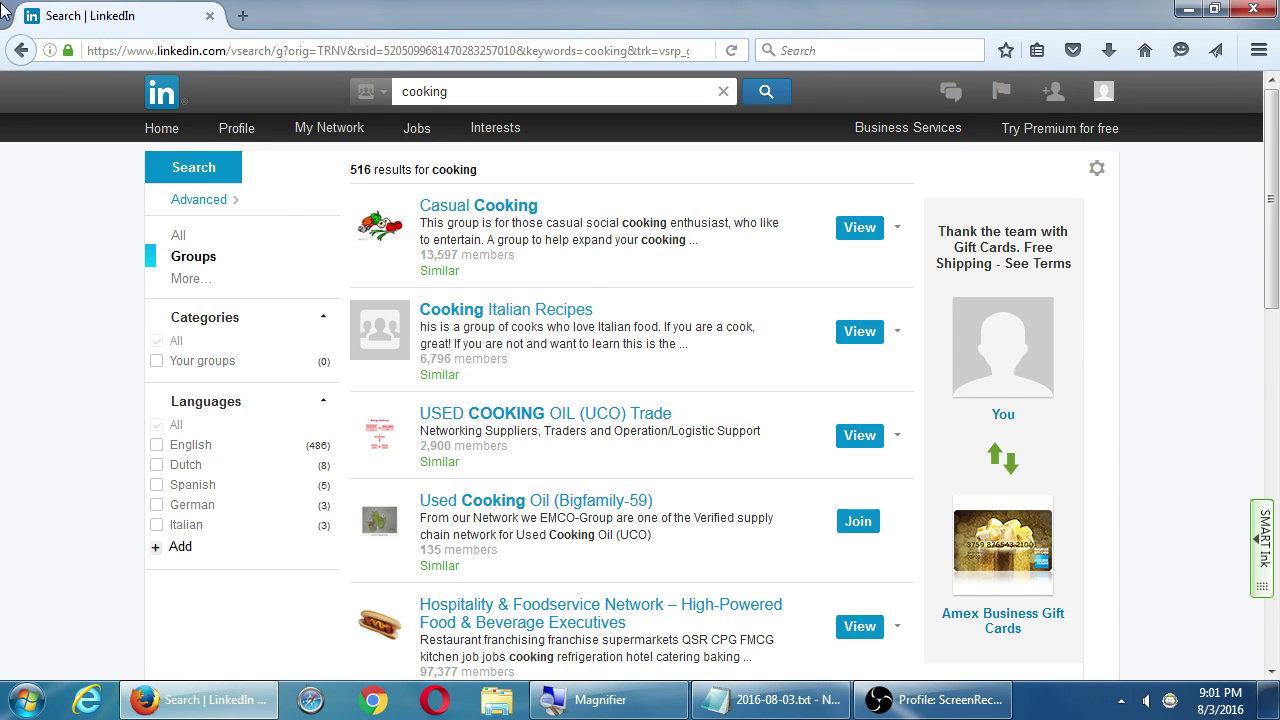
{"action": "left_click", "coordinate": [156, 465]}
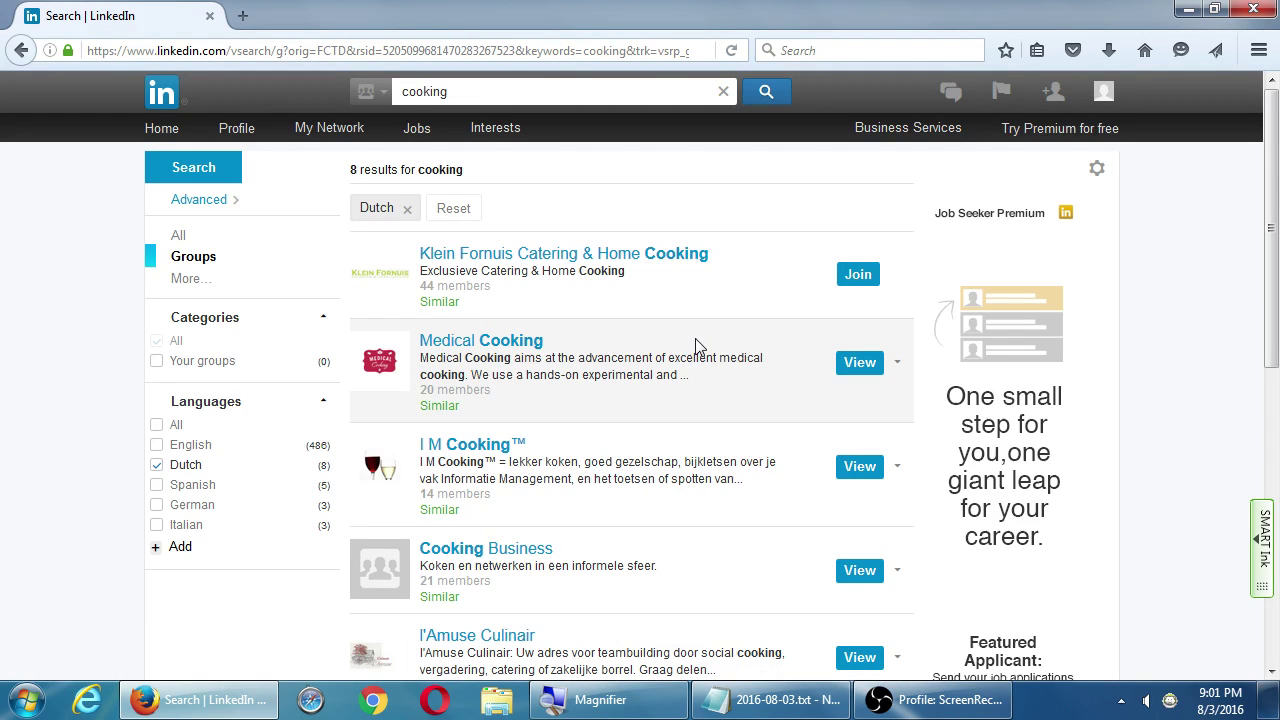
{"action": "left_click", "coordinate": [160, 466]}
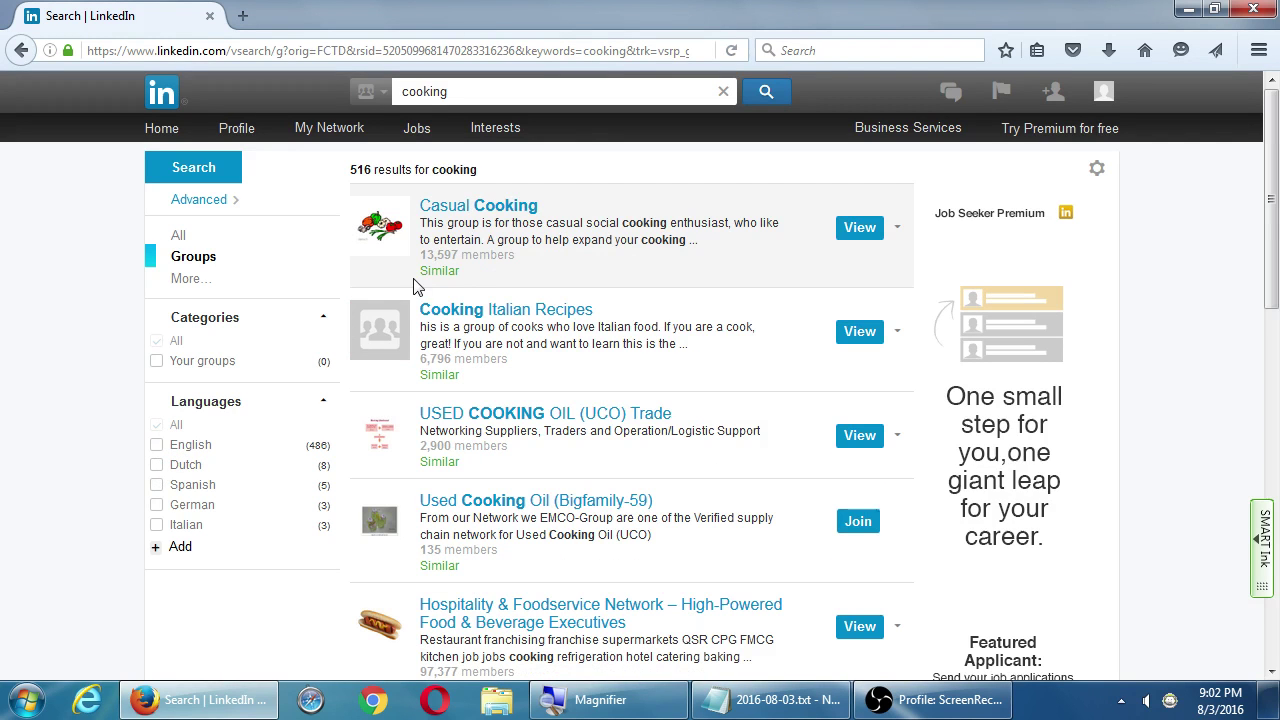
{"action": "left_click", "coordinate": [475, 210]}
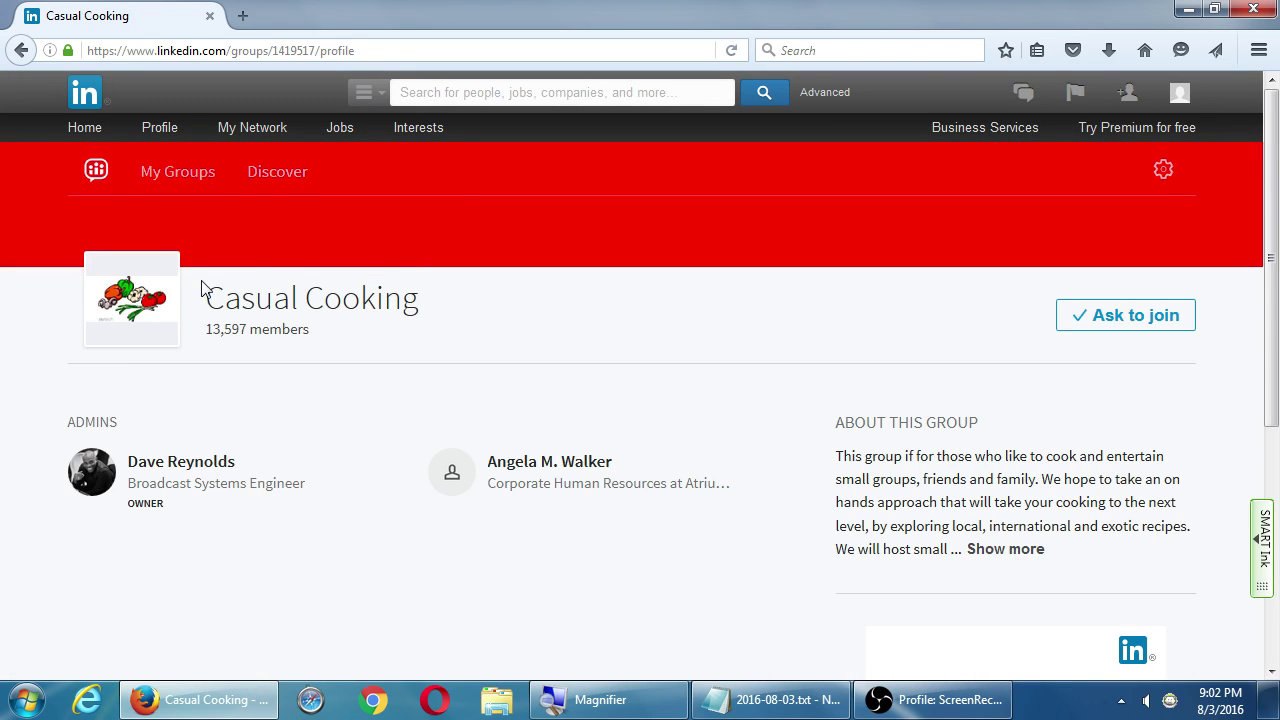
Read Casual Cooking's full About description, then go back to the 516 cooking group results
{"action": "left_click_drag", "start_coordinate": [872, 479], "coordinate": [988, 522]}
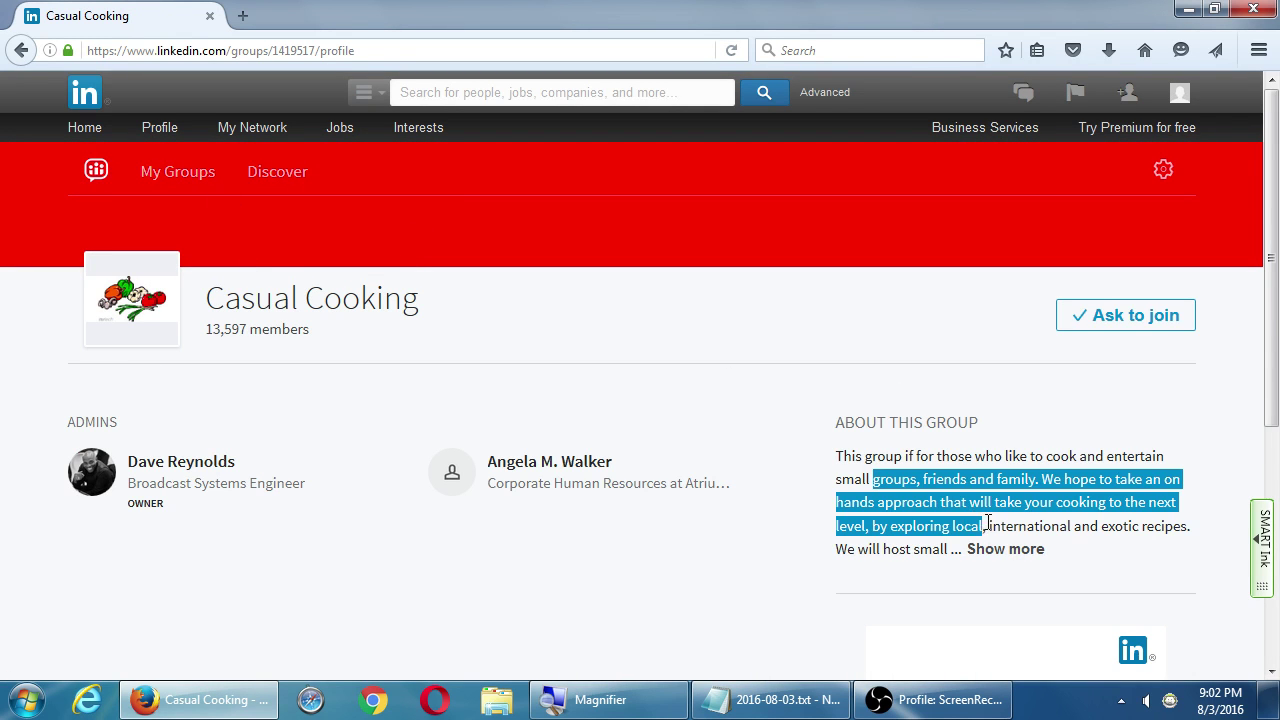
{"action": "left_click", "coordinate": [808, 455]}
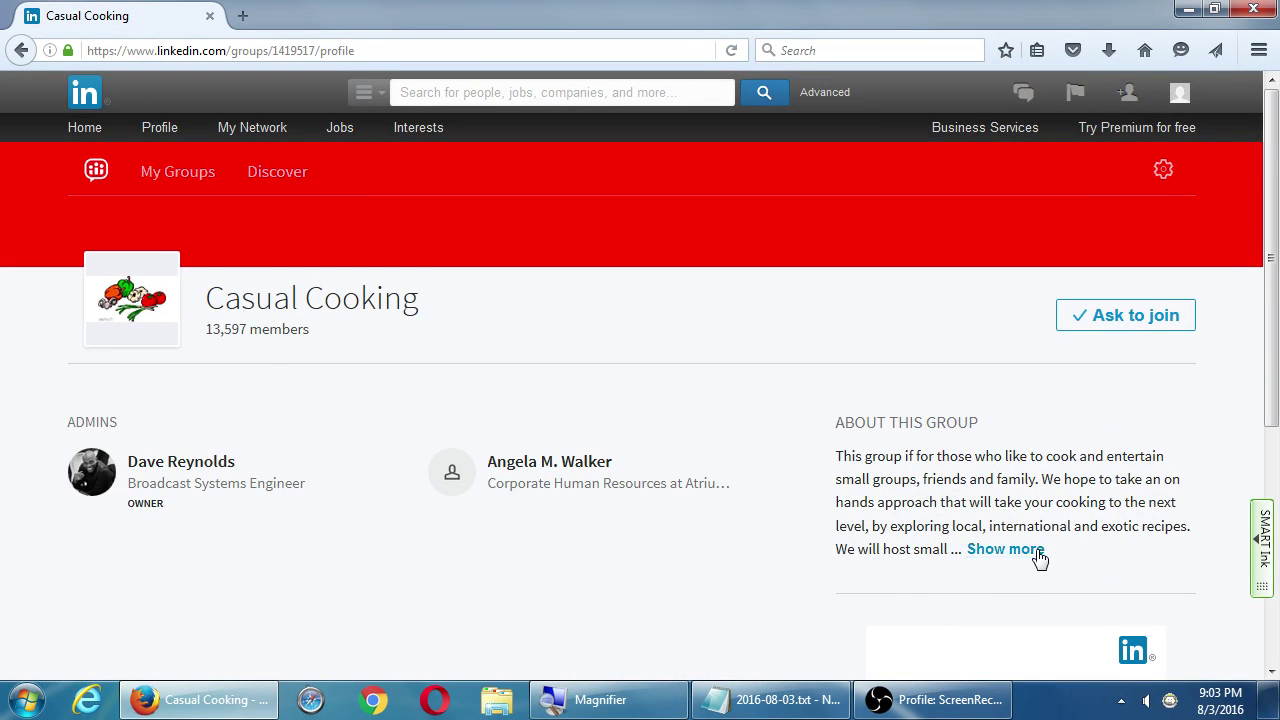
{"action": "left_click", "coordinate": [1040, 557]}
{"action": "scroll", "coordinate": [752, 533], "scroll_direction": "down", "scroll_amount": 1}
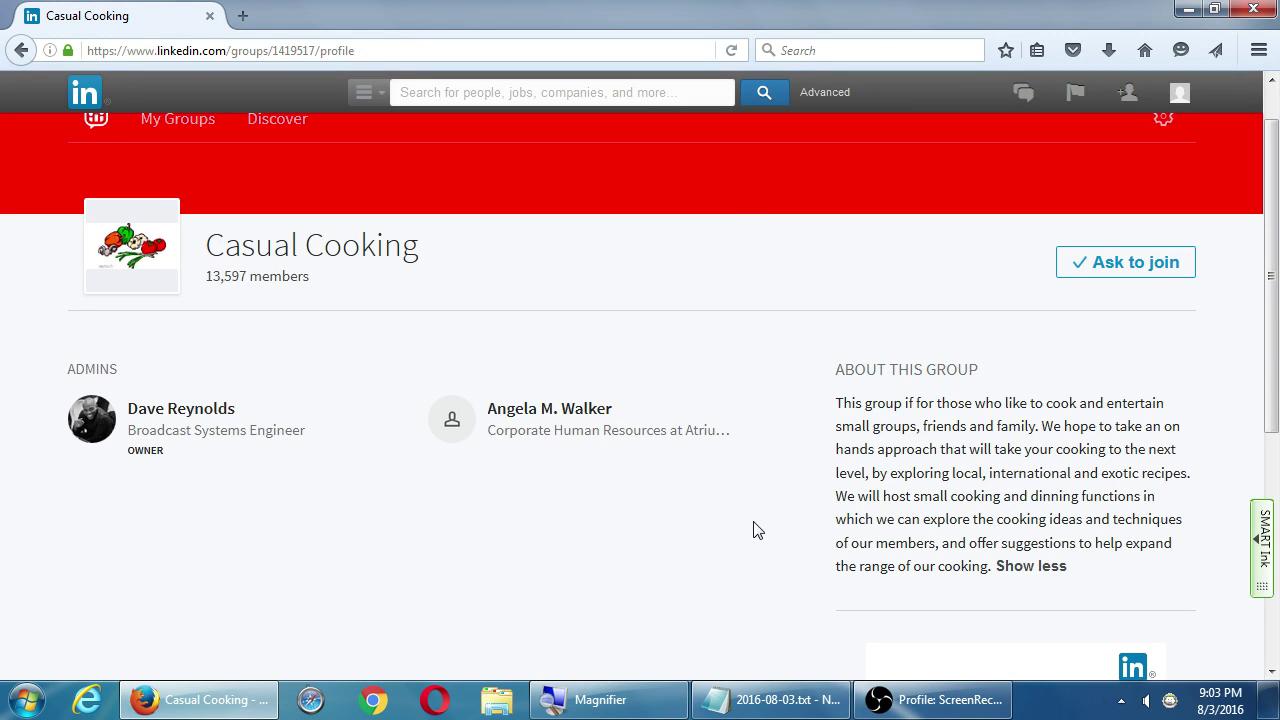
{"action": "key", "text": "alt+Left"}
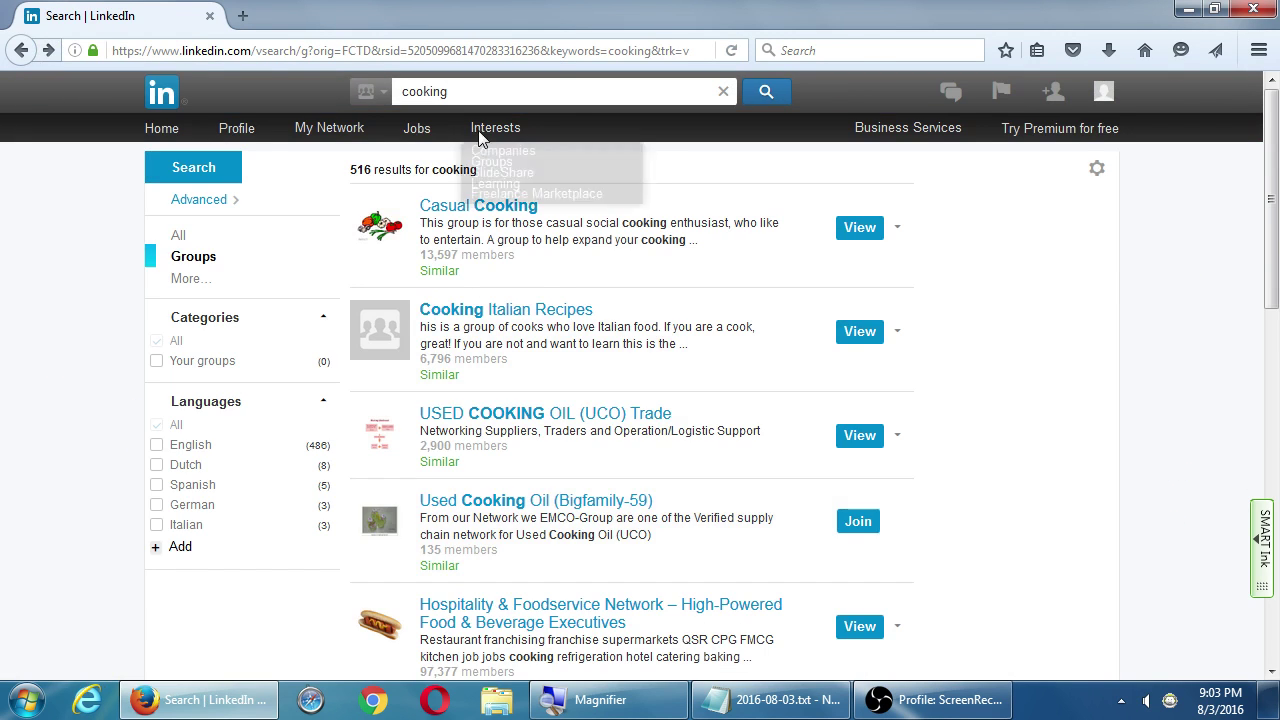
Replace the search query with 'baking' and run it
{"action": "left_click_drag", "start_coordinate": [478, 92], "coordinate": [398, 91]}
{"action": "type", "text": "baking"}
{"action": "key", "text": "Return"}
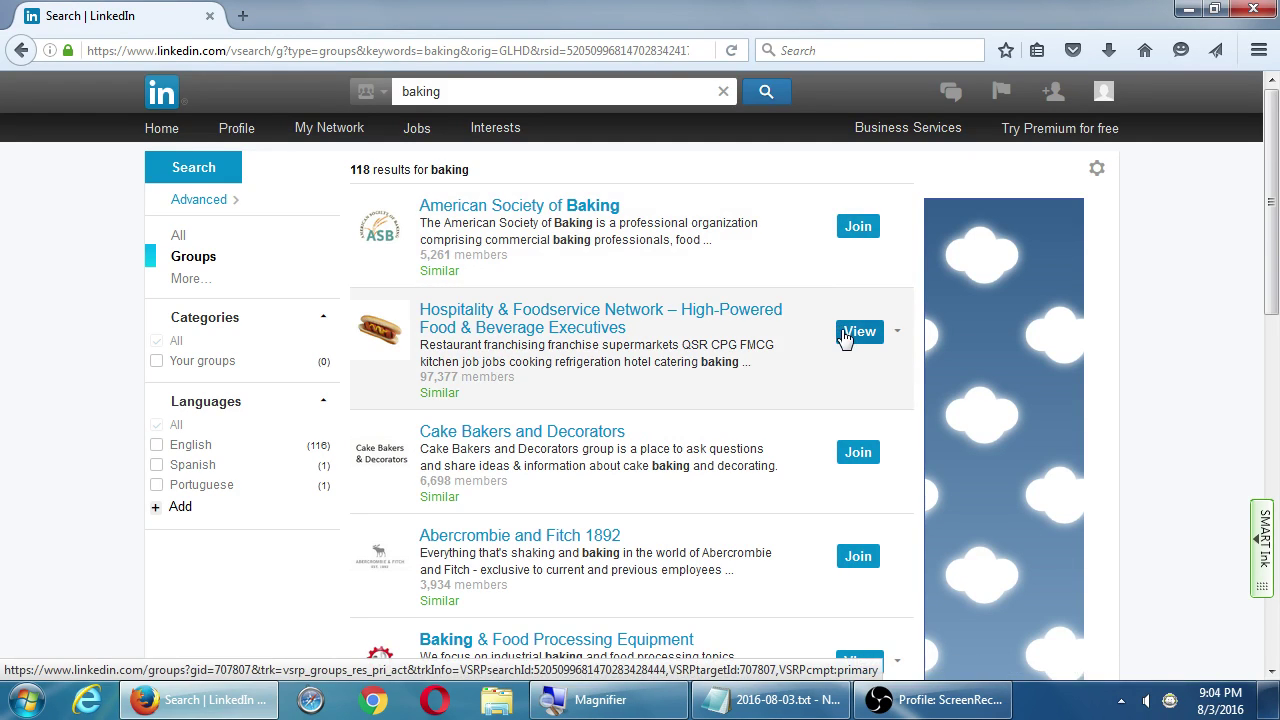
Look over the American Society of Baking group, then request to join it from the results
{"action": "left_click", "coordinate": [536, 210]}
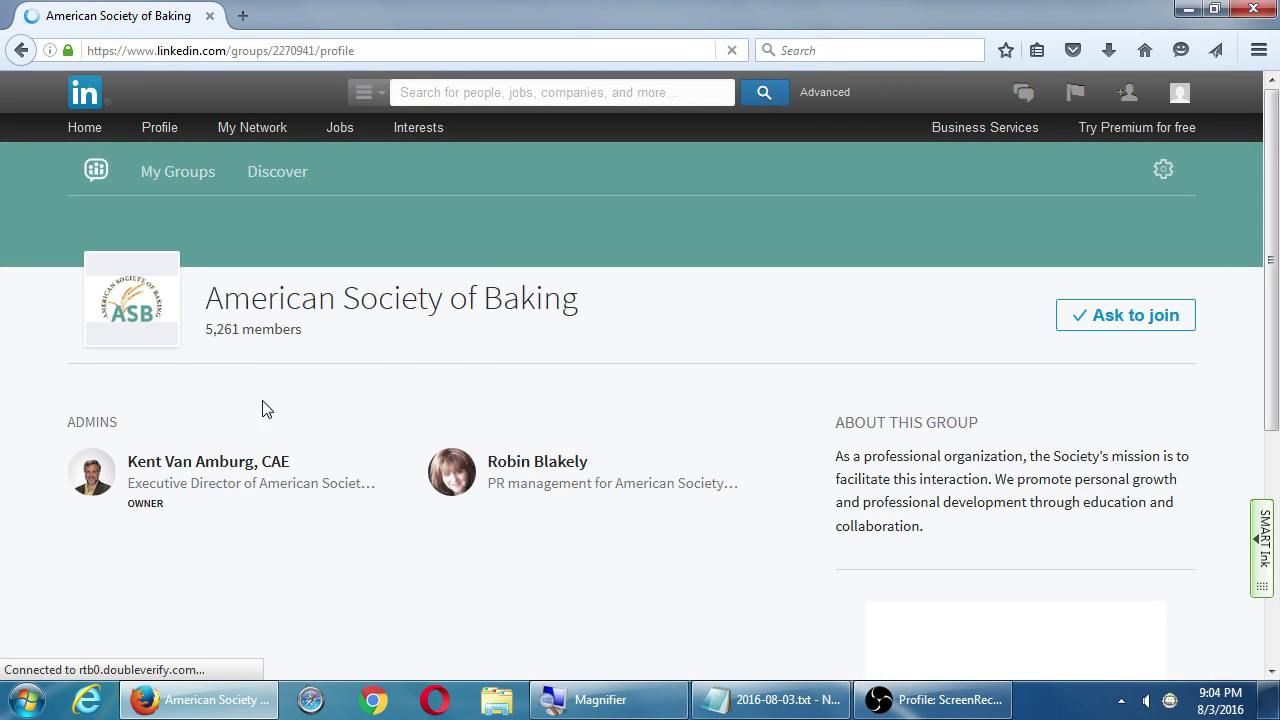
{"action": "scroll", "coordinate": [250, 425], "scroll_direction": "down", "scroll_amount": 1}
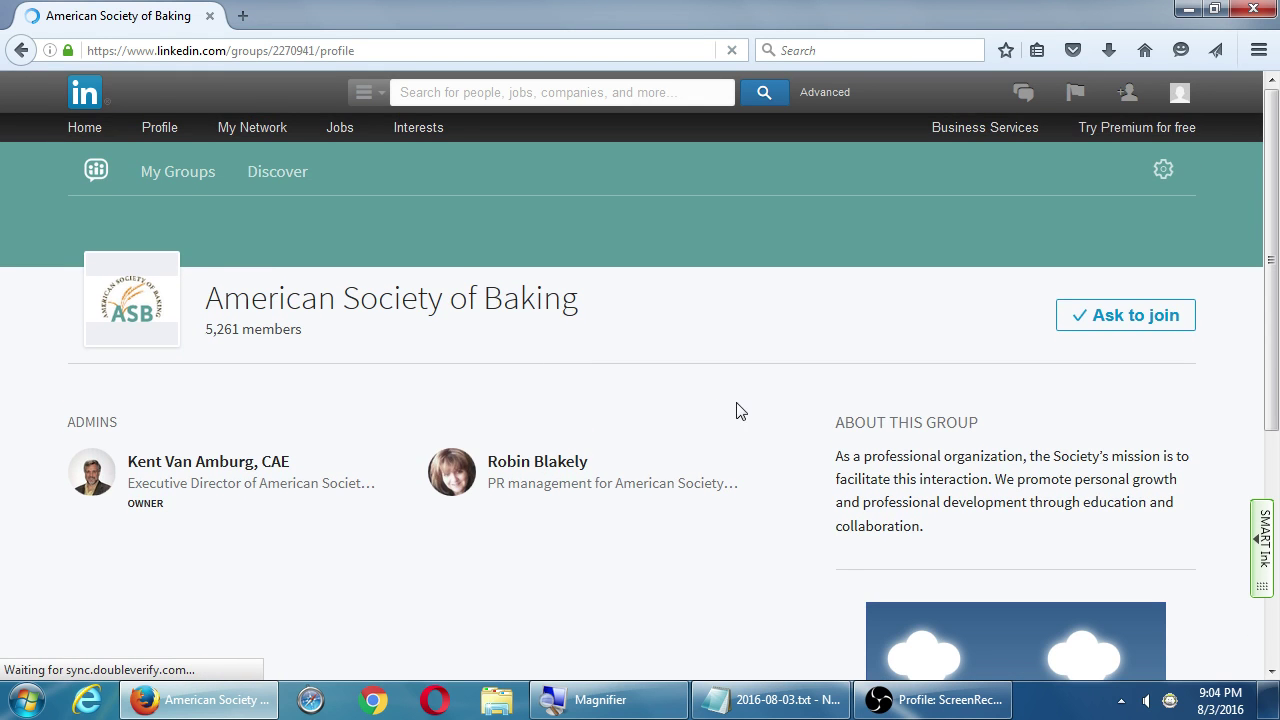
{"action": "scroll", "coordinate": [740, 409], "scroll_direction": "down", "scroll_amount": 3}
{"action": "scroll", "coordinate": [752, 405], "scroll_direction": "down", "scroll_amount": 2}
{"action": "scroll", "coordinate": [757, 397], "scroll_direction": "up", "scroll_amount": 5}
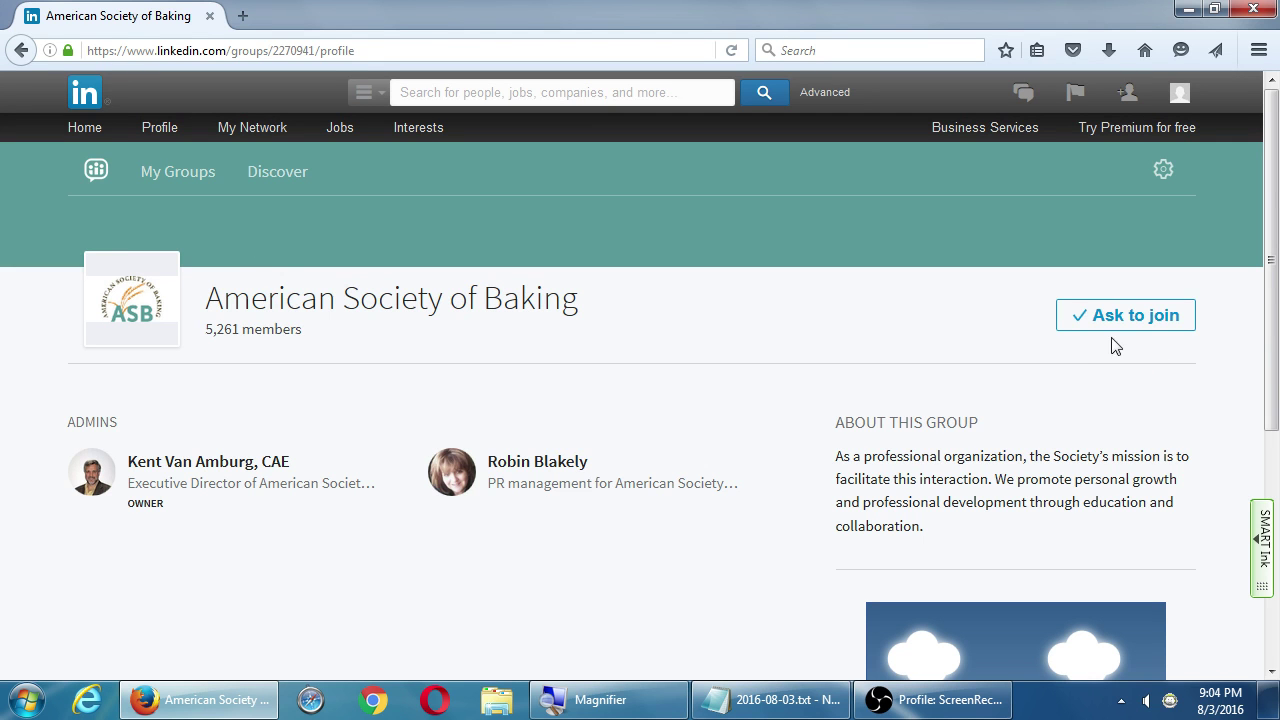
{"action": "key", "text": "alt+Left"}
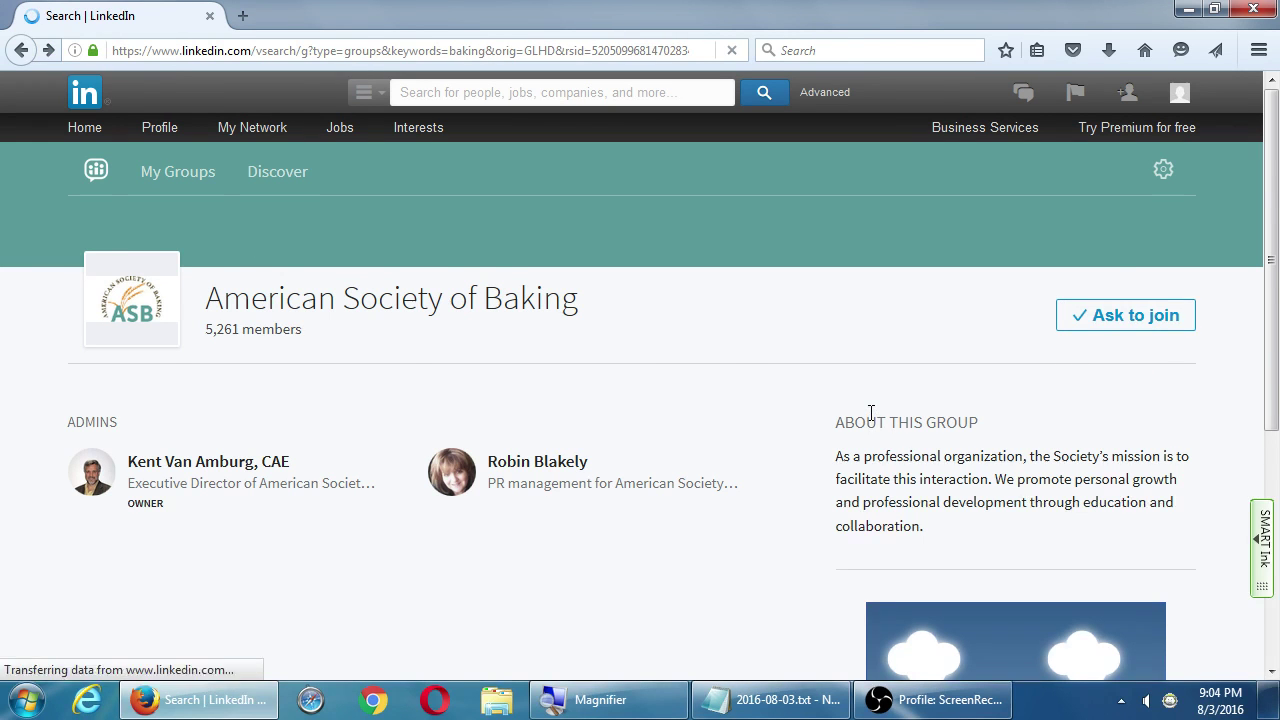
{"action": "left_click", "coordinate": [862, 233]}
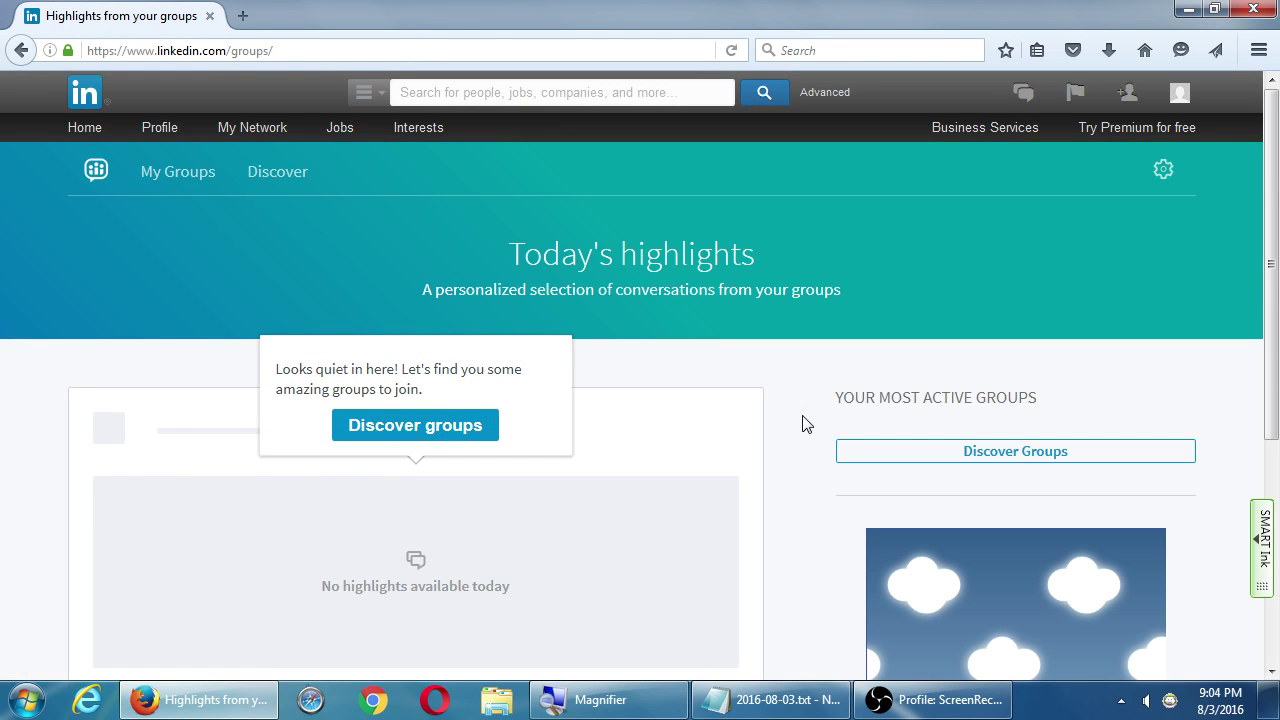
Return from the Groups highlights page to the baking group search results
{"action": "scroll", "coordinate": [793, 418], "scroll_direction": "down", "scroll_amount": 1}
{"action": "scroll", "coordinate": [790, 417], "scroll_direction": "down", "scroll_amount": 3}
{"action": "scroll", "coordinate": [791, 416], "scroll_direction": "up", "scroll_amount": 5}
{"action": "left_click", "coordinate": [24, 52]}
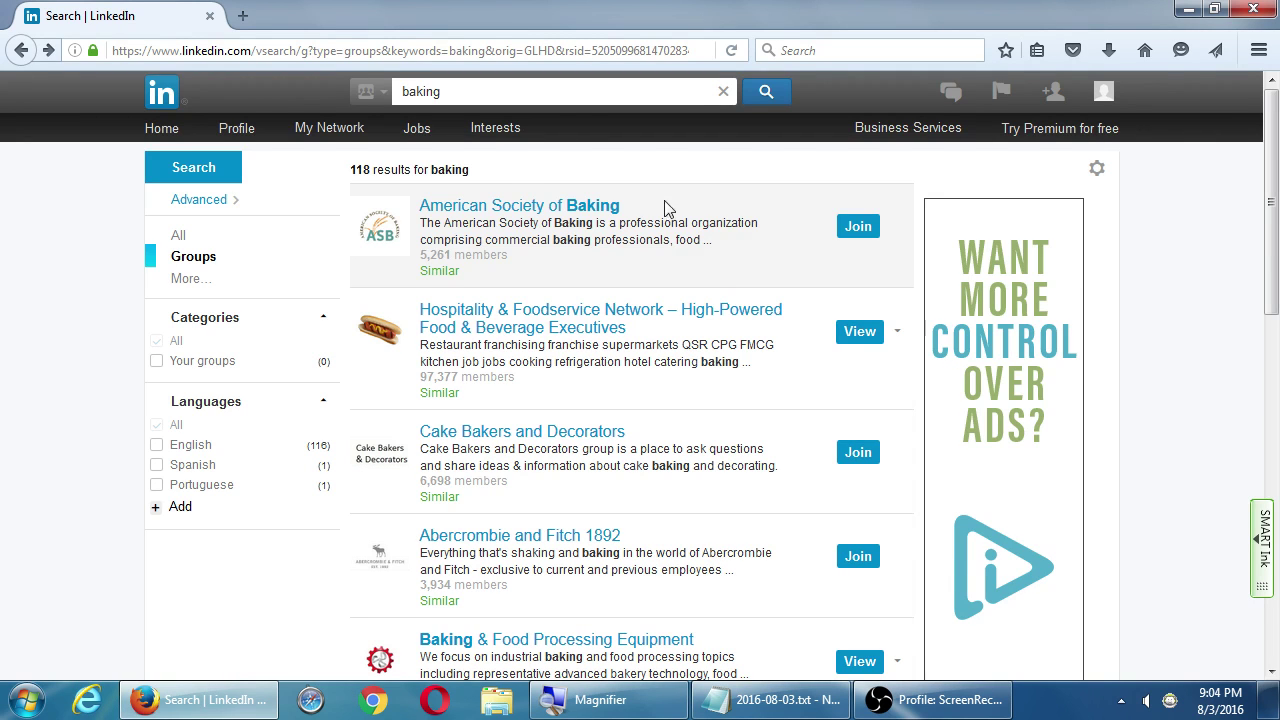
Browse the Groups home, My Groups and Discover pages, finding no group memberships
{"action": "mouse_move", "coordinate": [497, 134]}
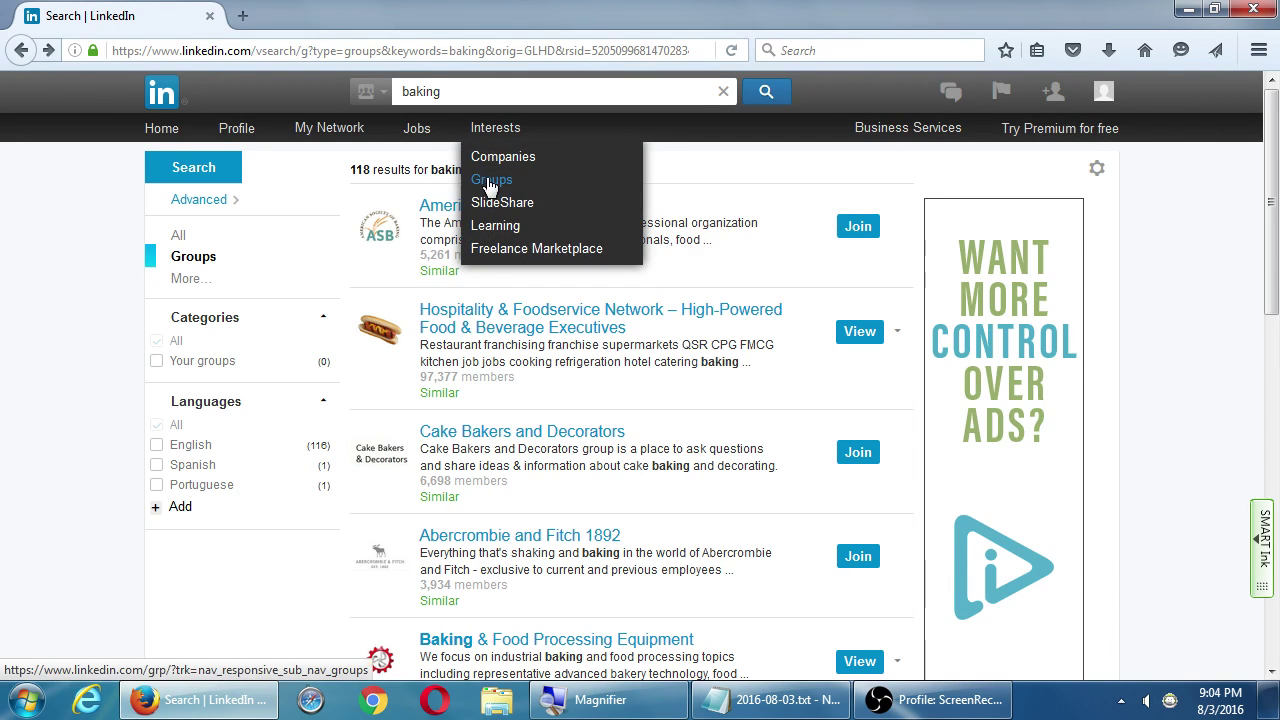
{"action": "left_click", "coordinate": [491, 181]}
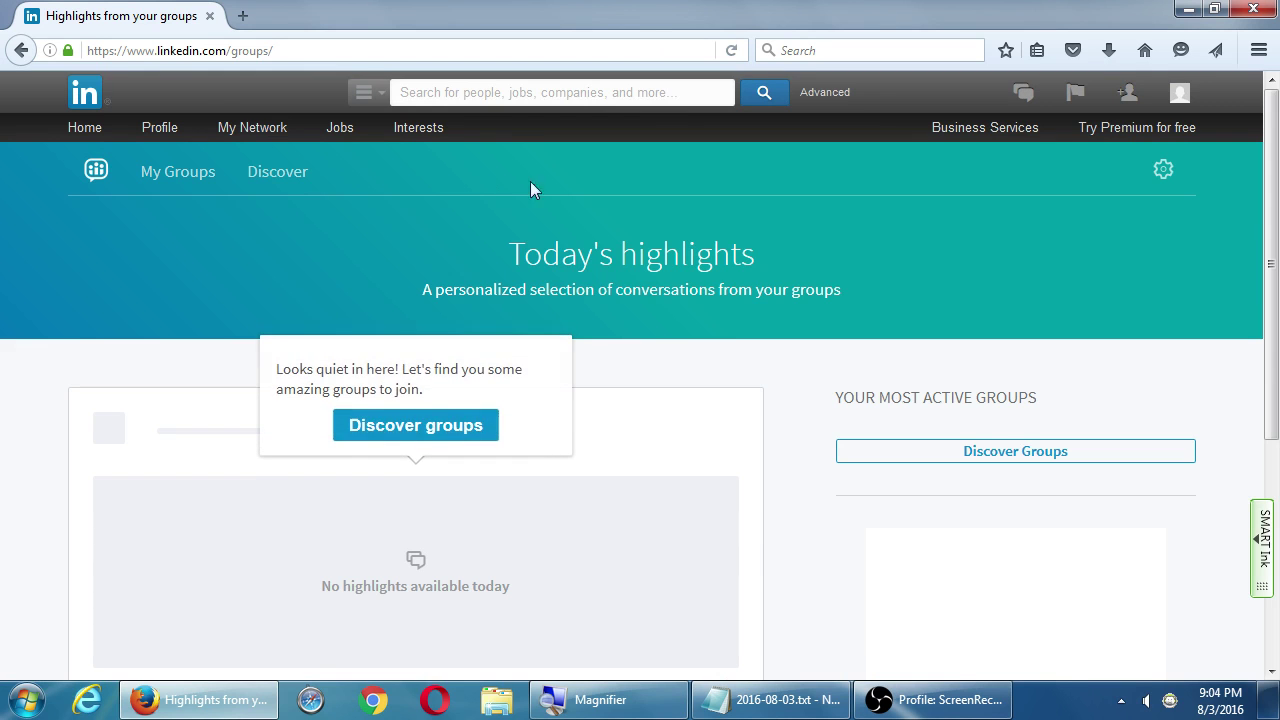
{"action": "scroll", "coordinate": [783, 452], "scroll_direction": "down", "scroll_amount": 2}
{"action": "scroll", "coordinate": [769, 455], "scroll_direction": "down", "scroll_amount": 2}
{"action": "scroll", "coordinate": [743, 497], "scroll_direction": "up", "scroll_amount": 4}
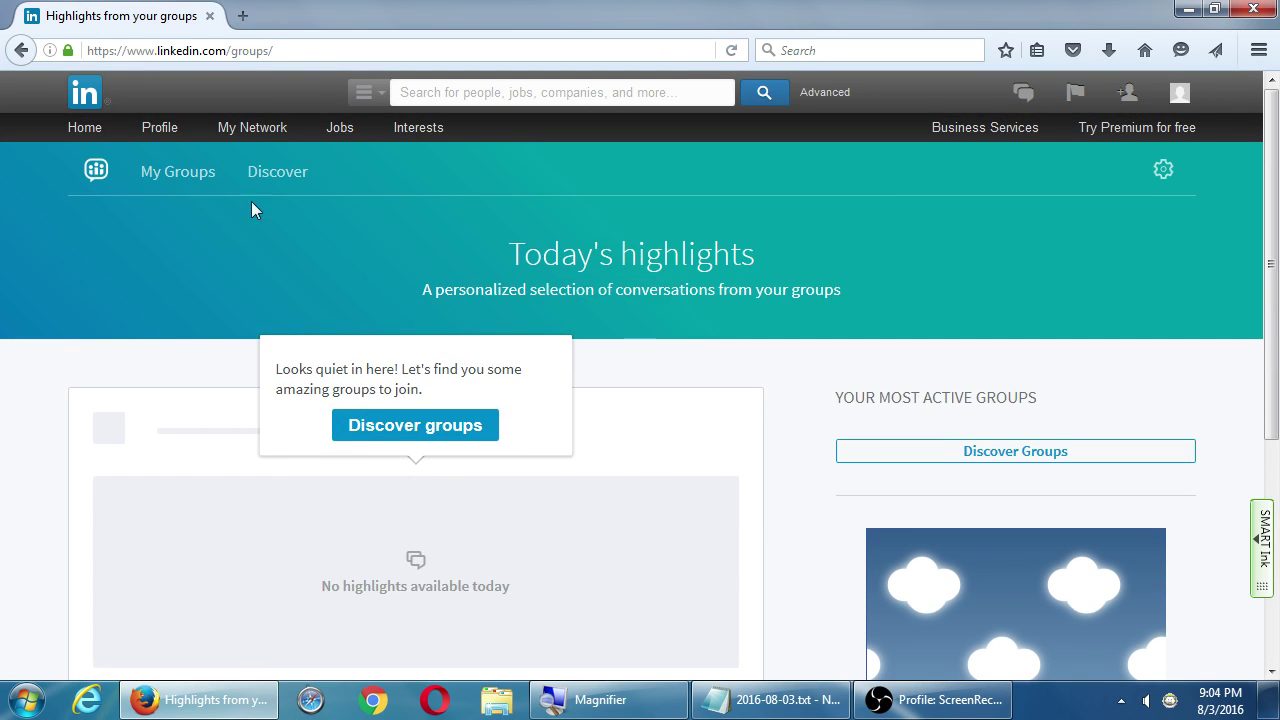
{"action": "left_click", "coordinate": [166, 176]}
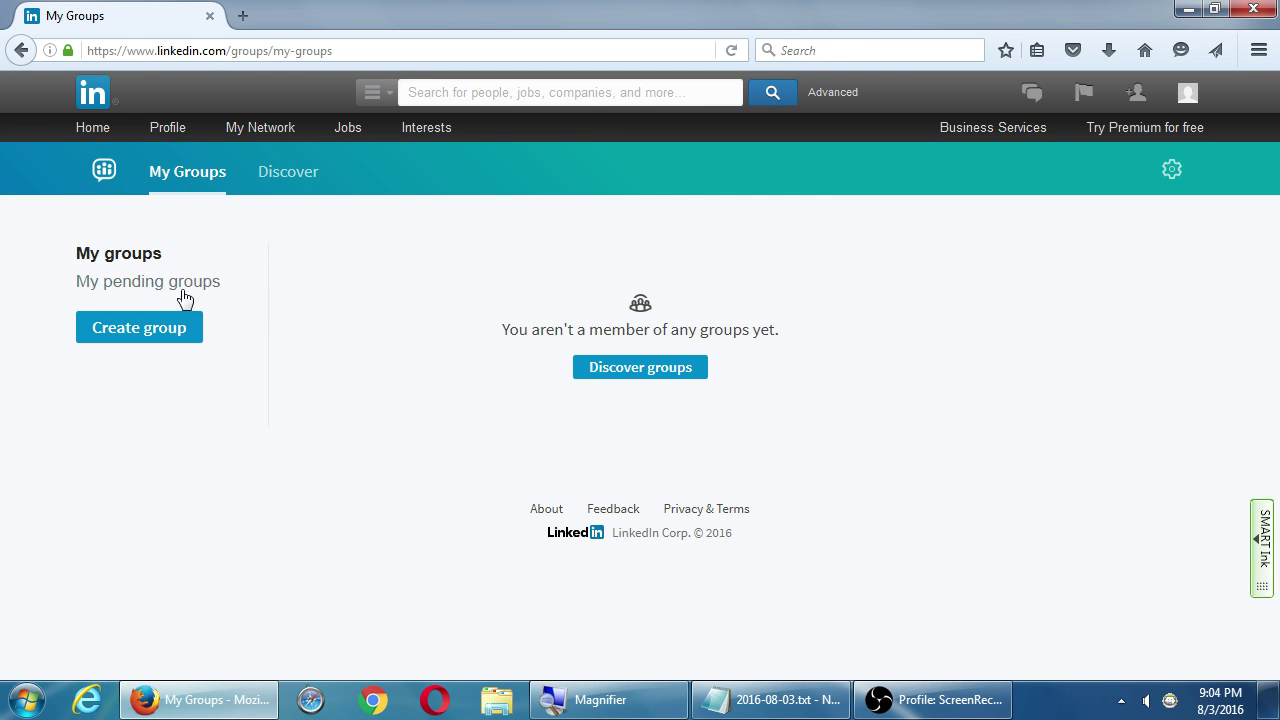
{"action": "left_click", "coordinate": [288, 178]}
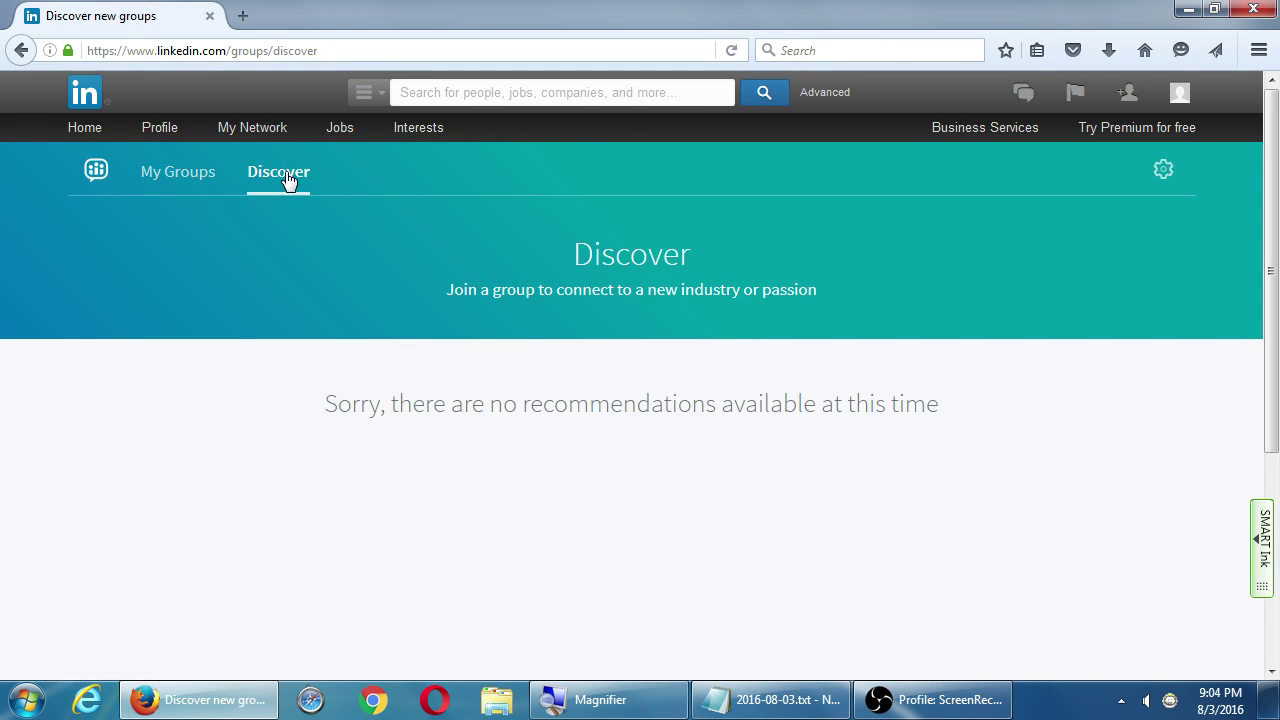
{"action": "left_click", "coordinate": [193, 180]}
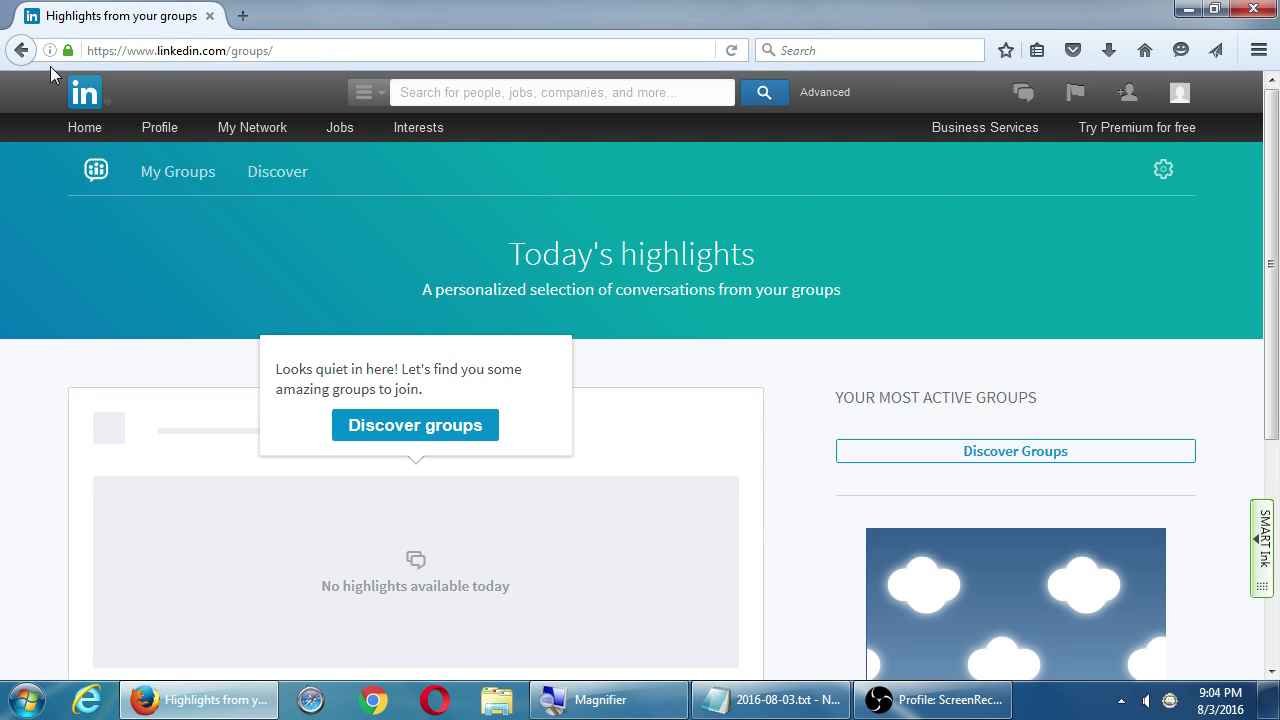
Step back through the visited groups pages to the 118-result baking search
{"action": "left_click", "coordinate": [21, 50]}
{"action": "left_click", "coordinate": [21, 50]}
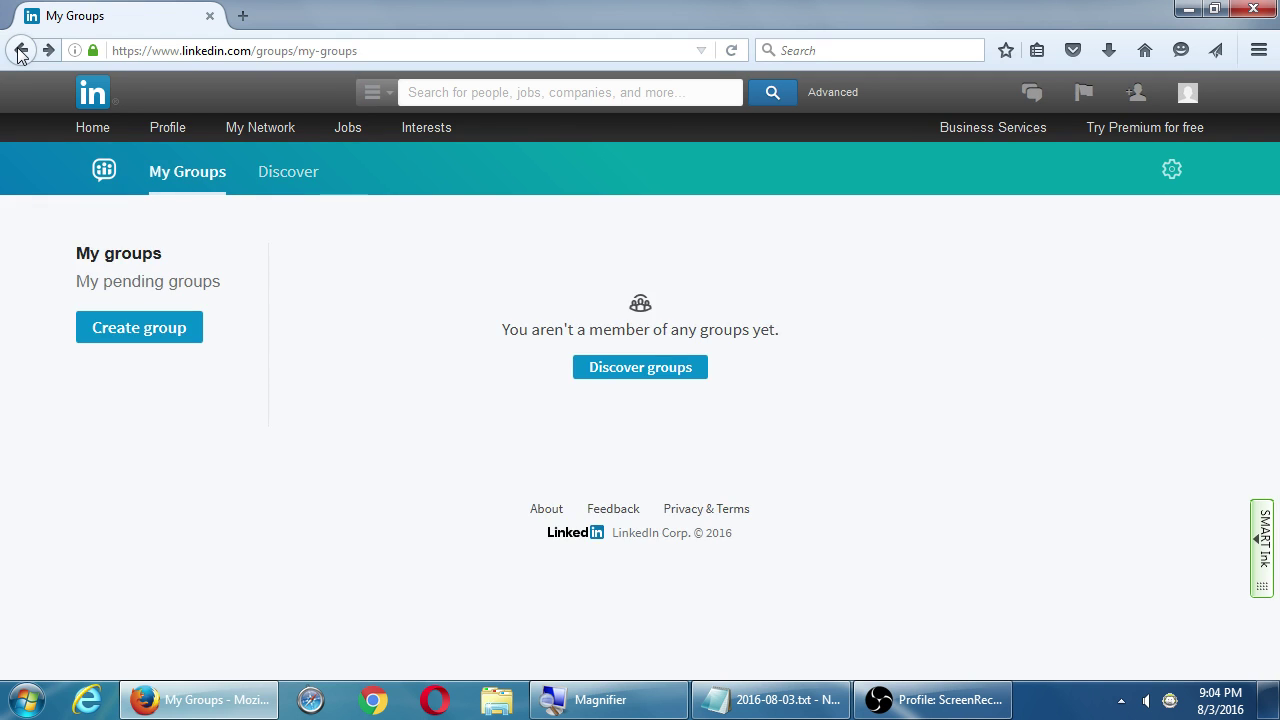
{"action": "left_click", "coordinate": [20, 51]}
{"action": "left_click", "coordinate": [20, 51]}
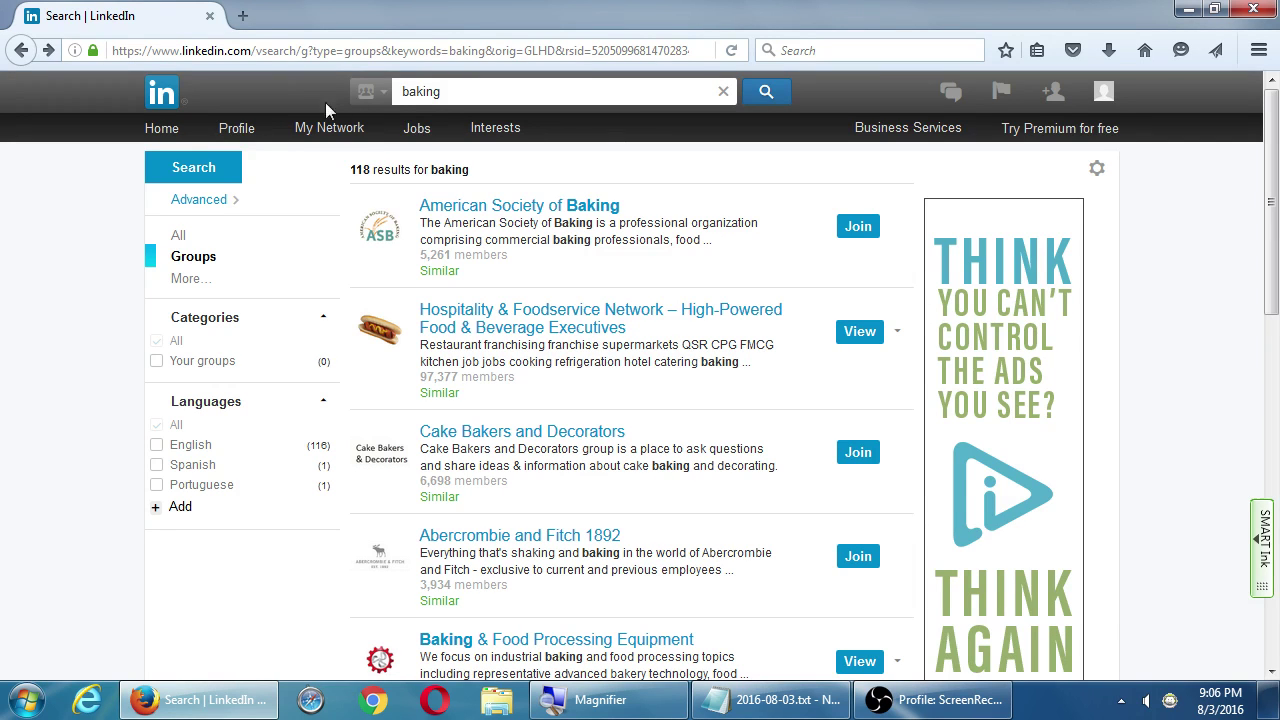
{"action": "mouse_move", "coordinate": [240, 128]}
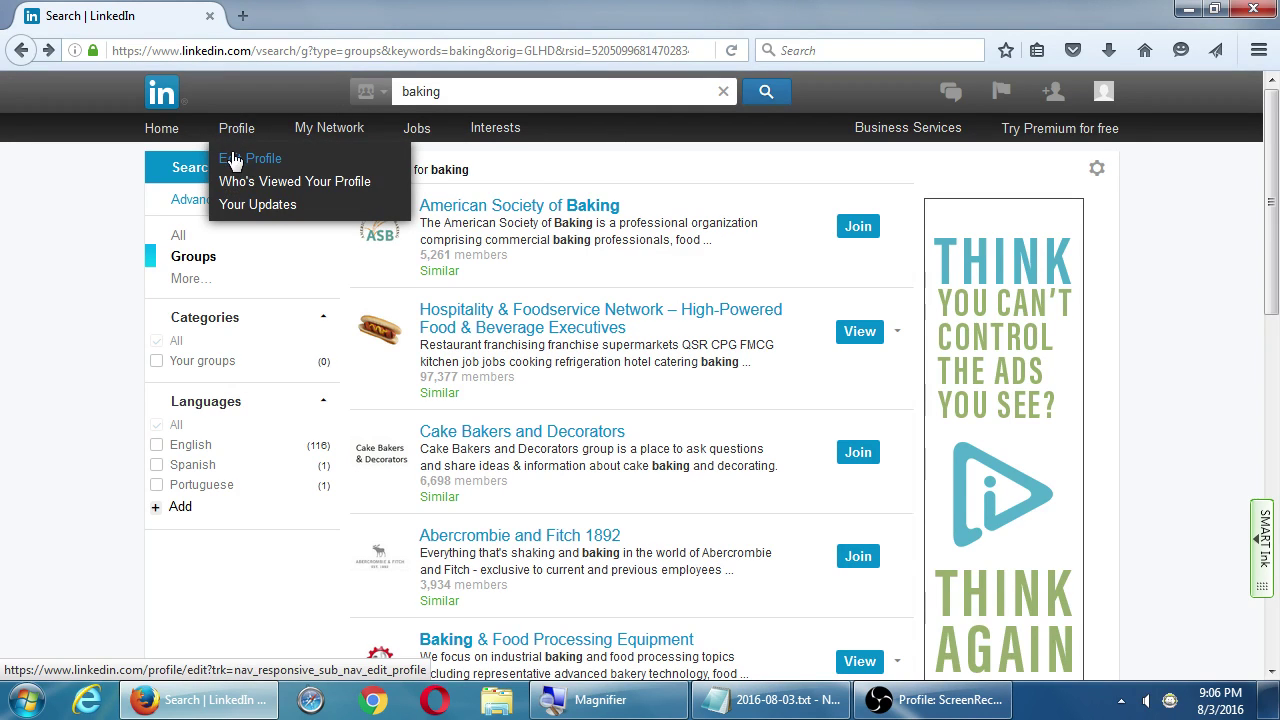
{"action": "mouse_move", "coordinate": [496, 142]}
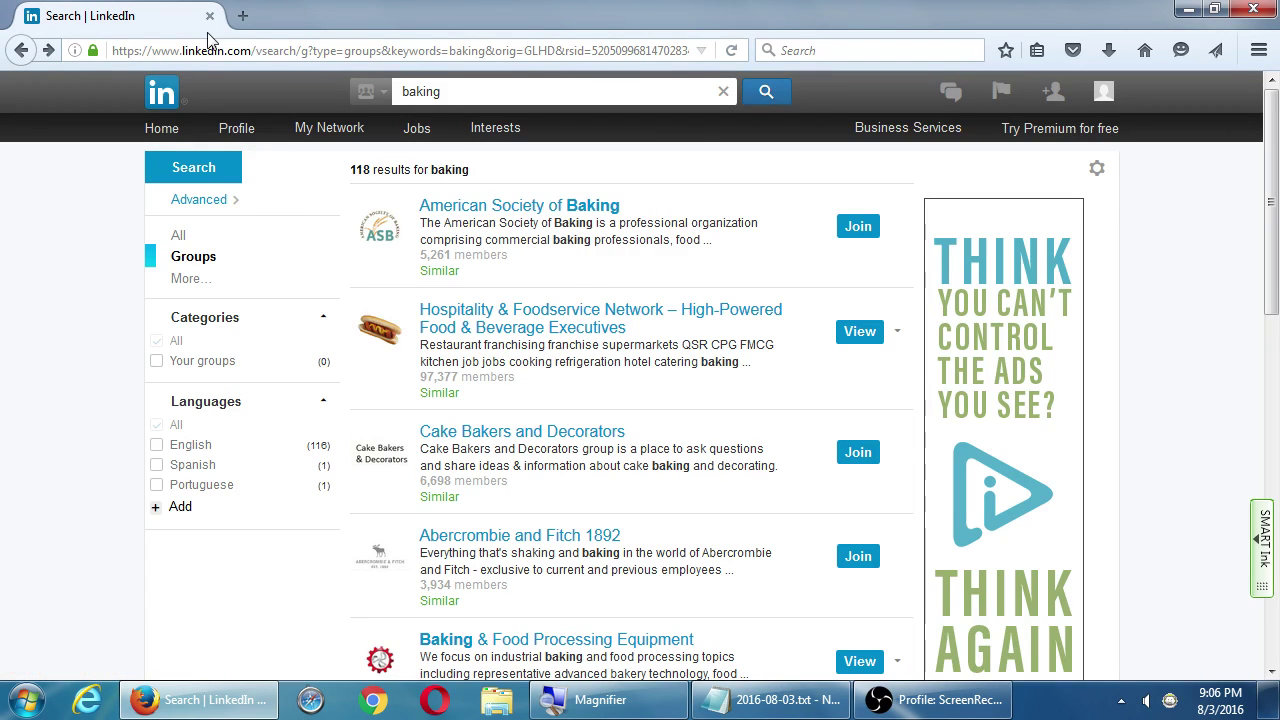
{"action": "left_click", "coordinate": [770, 703]}
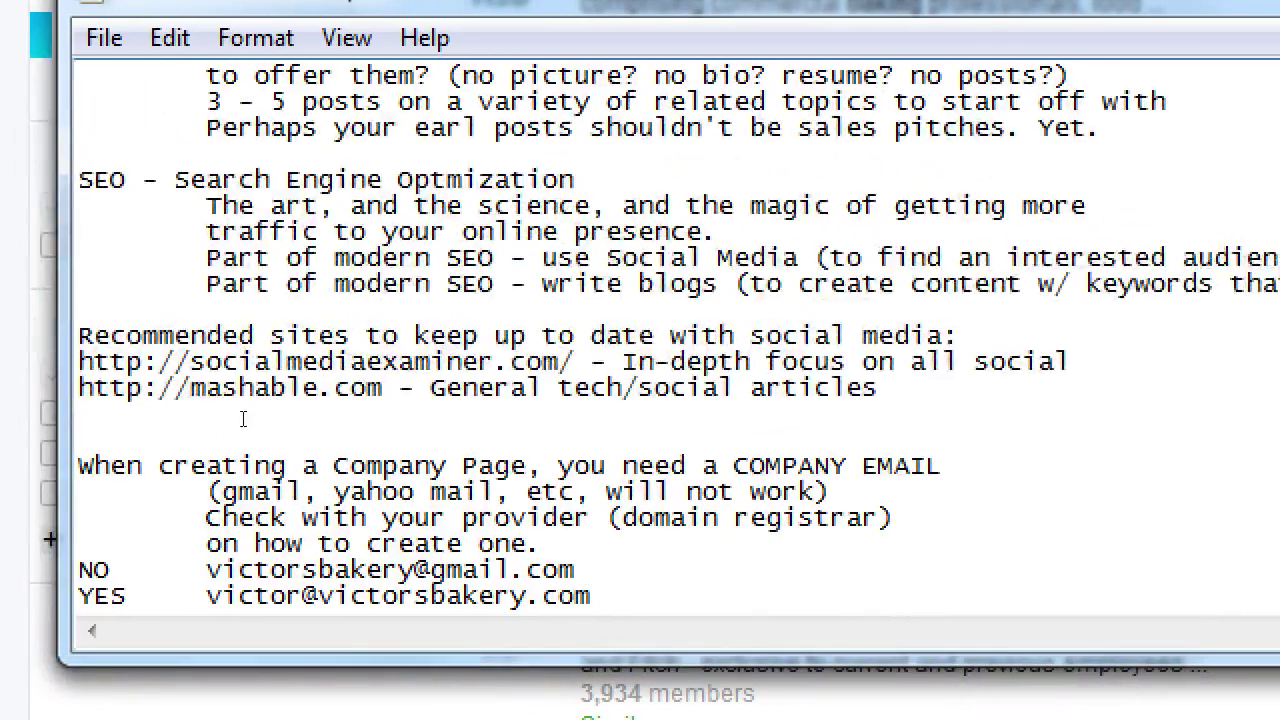
{"action": "left_click_drag", "start_coordinate": [182, 363], "coordinate": [214, 389]}
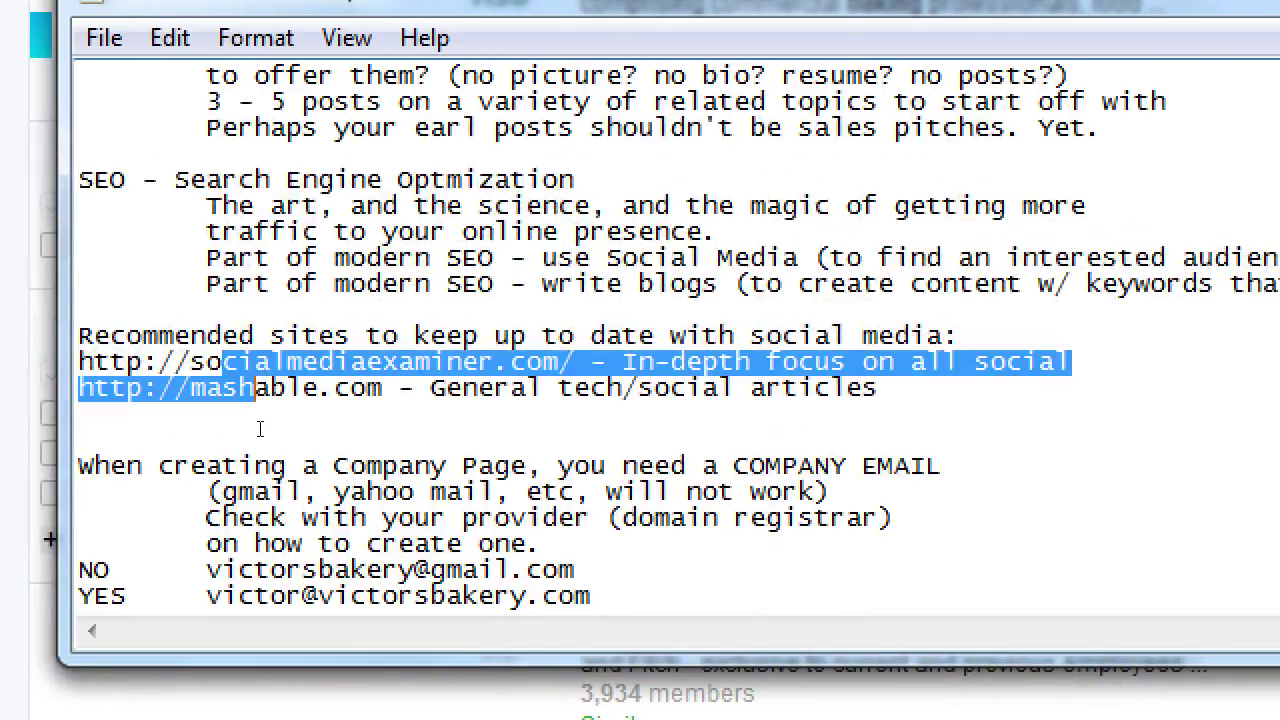
{"action": "key", "text": "Down"}
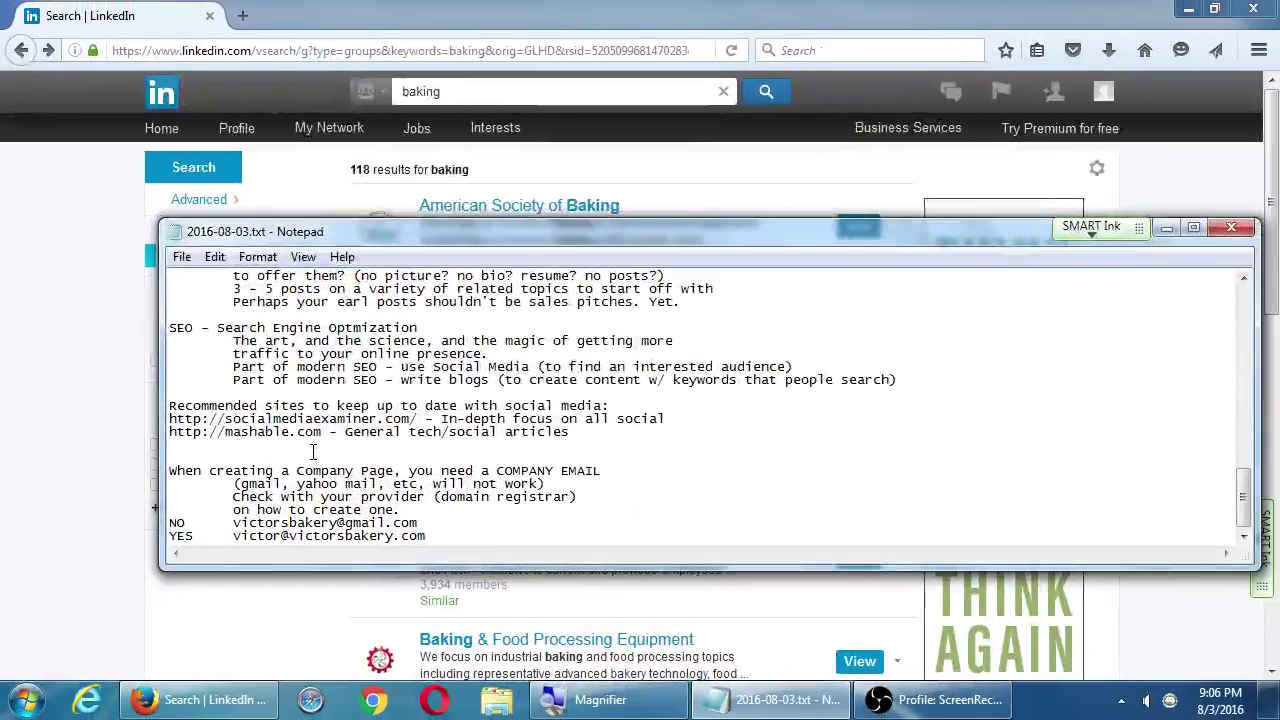
{"action": "left_click", "coordinate": [88, 231]}
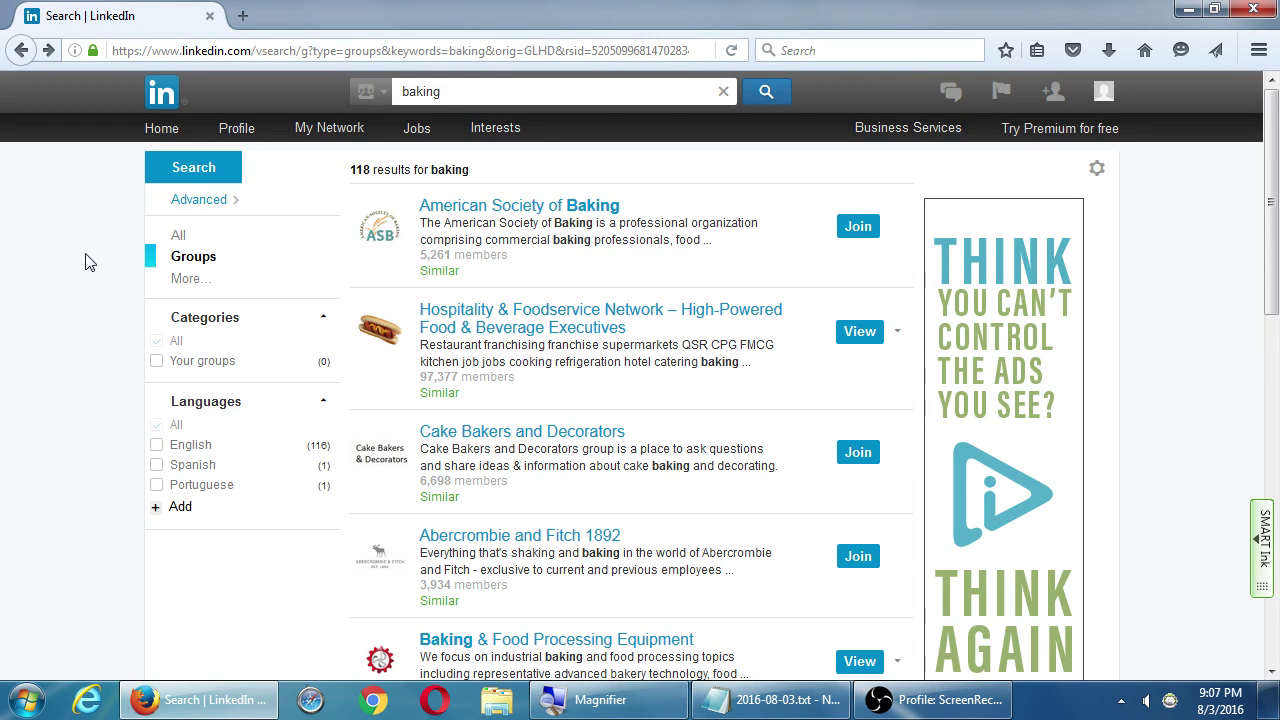
Open SlideShare from Interests in a new tab and open The Buyer's Journey from Featured SlideShares
{"action": "mouse_move", "coordinate": [504, 130]}
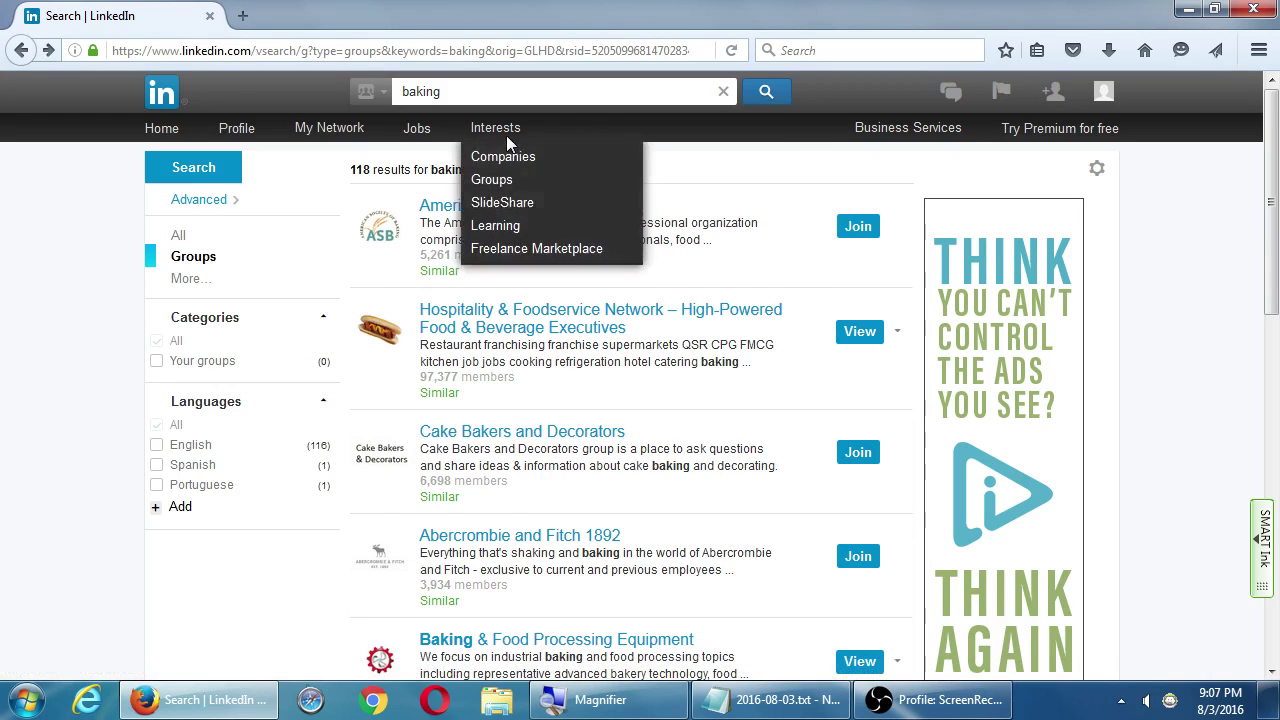
{"action": "left_click", "coordinate": [505, 208]}
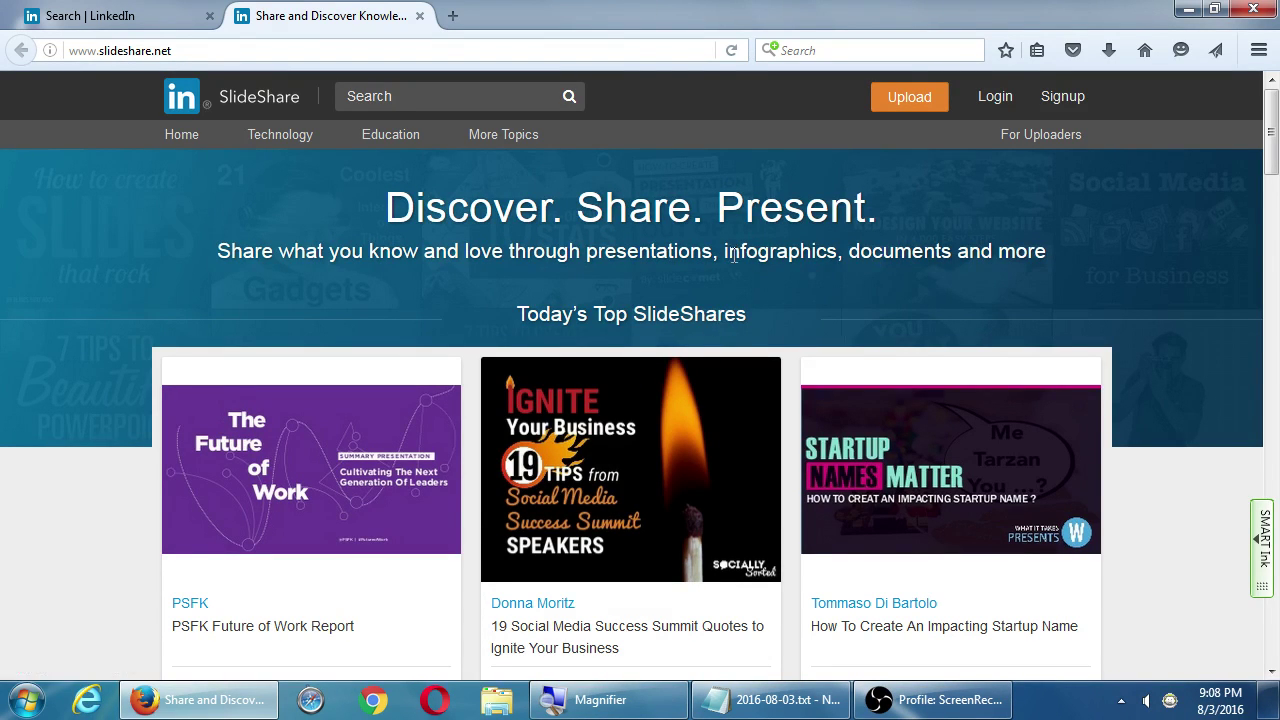
{"action": "scroll", "coordinate": [743, 245], "scroll_direction": "down", "scroll_amount": 6}
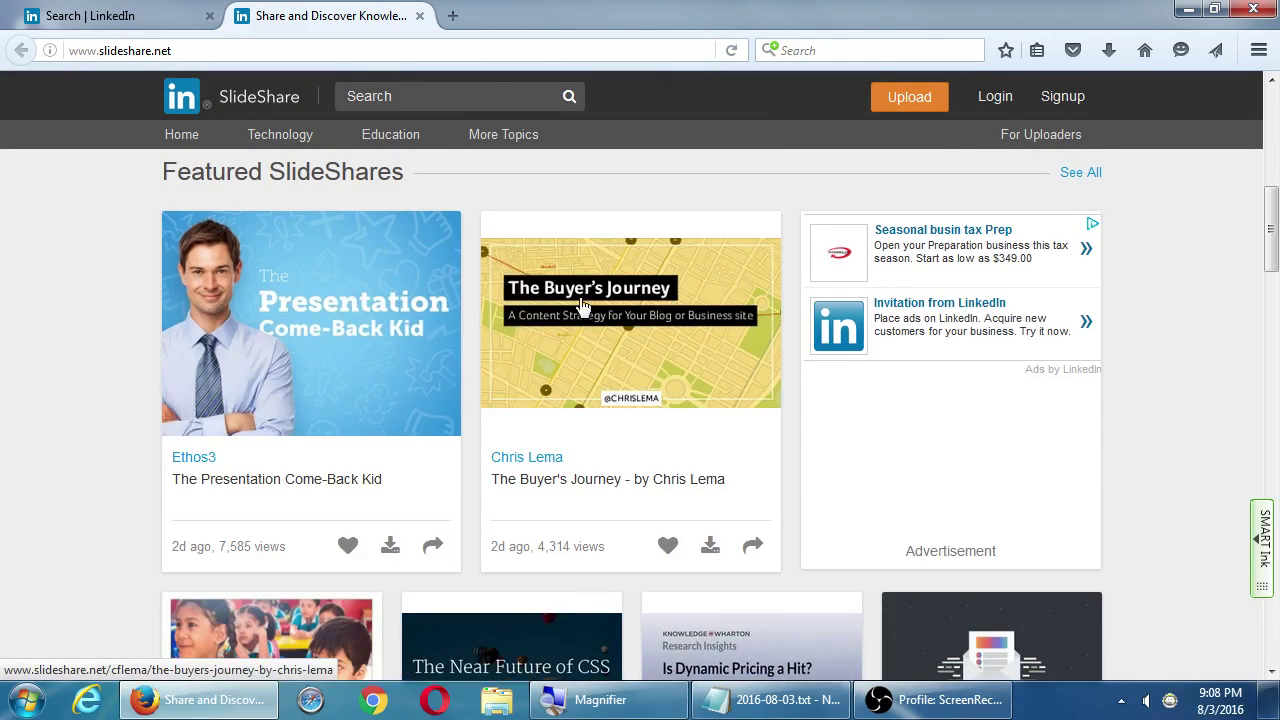
{"action": "scroll", "coordinate": [195, 345], "scroll_direction": "down", "scroll_amount": 3}
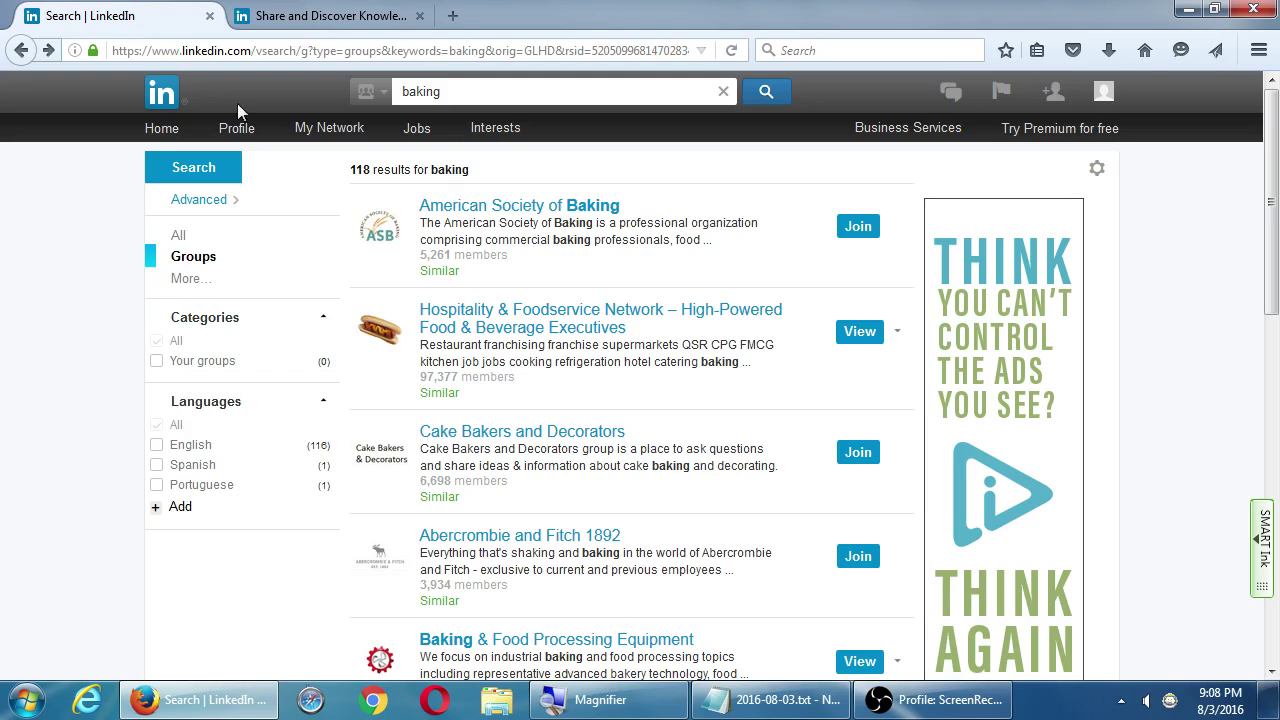
{"action": "left_click", "coordinate": [350, 20]}
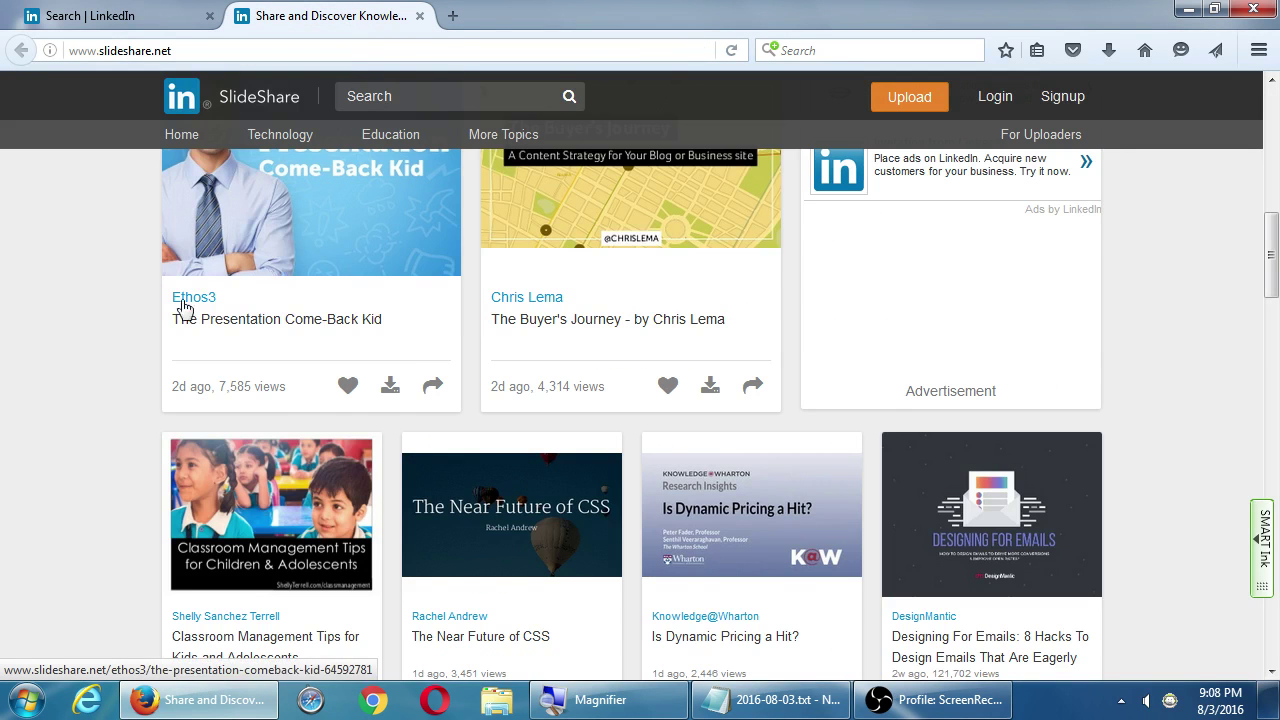
{"action": "scroll", "coordinate": [200, 300], "scroll_direction": "up", "scroll_amount": 2}
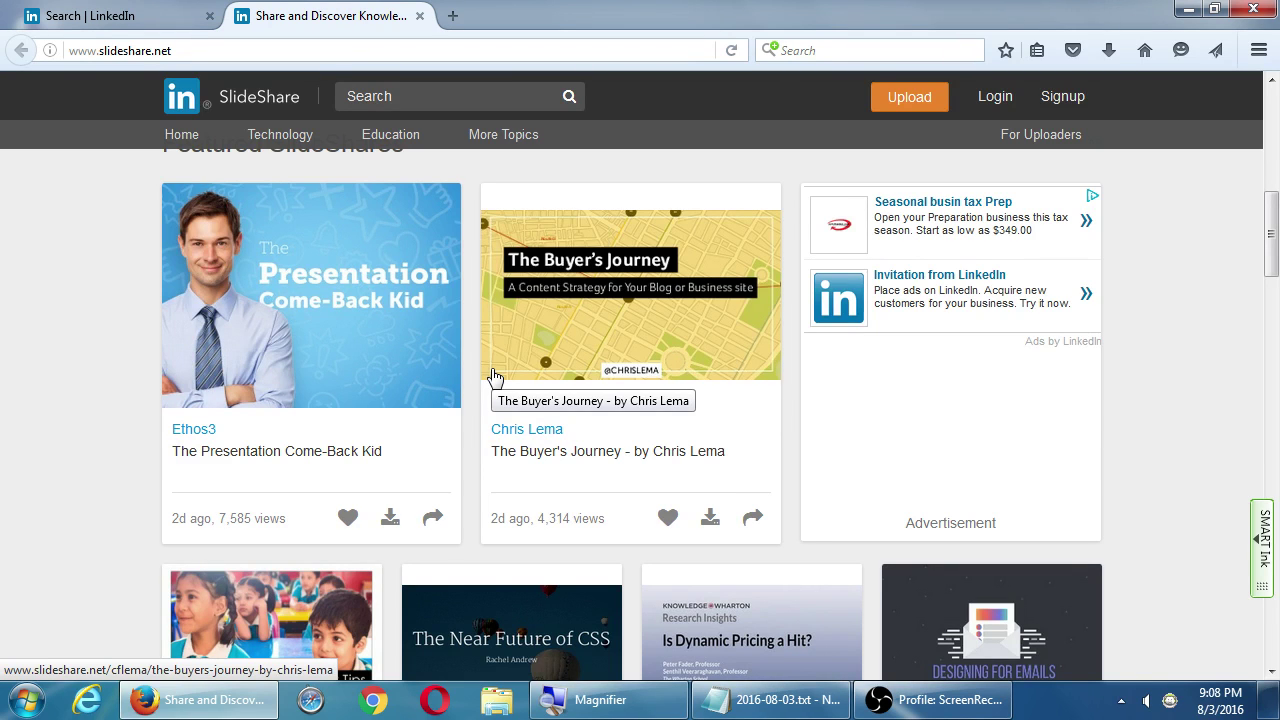
{"action": "left_click", "coordinate": [677, 339]}
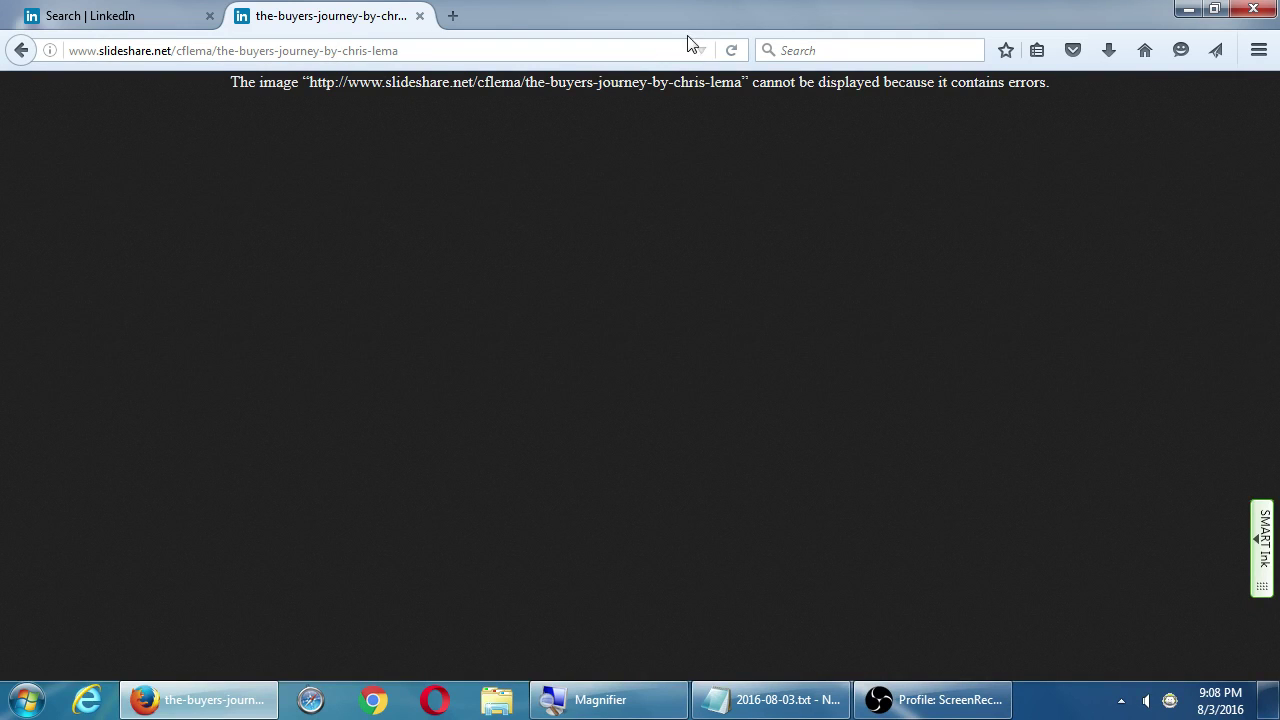
Retry the broken presentation page, select its URL, and switch back to the LinkedIn search tab
{"action": "left_click", "coordinate": [729, 52]}
{"action": "left_click", "coordinate": [413, 58]}
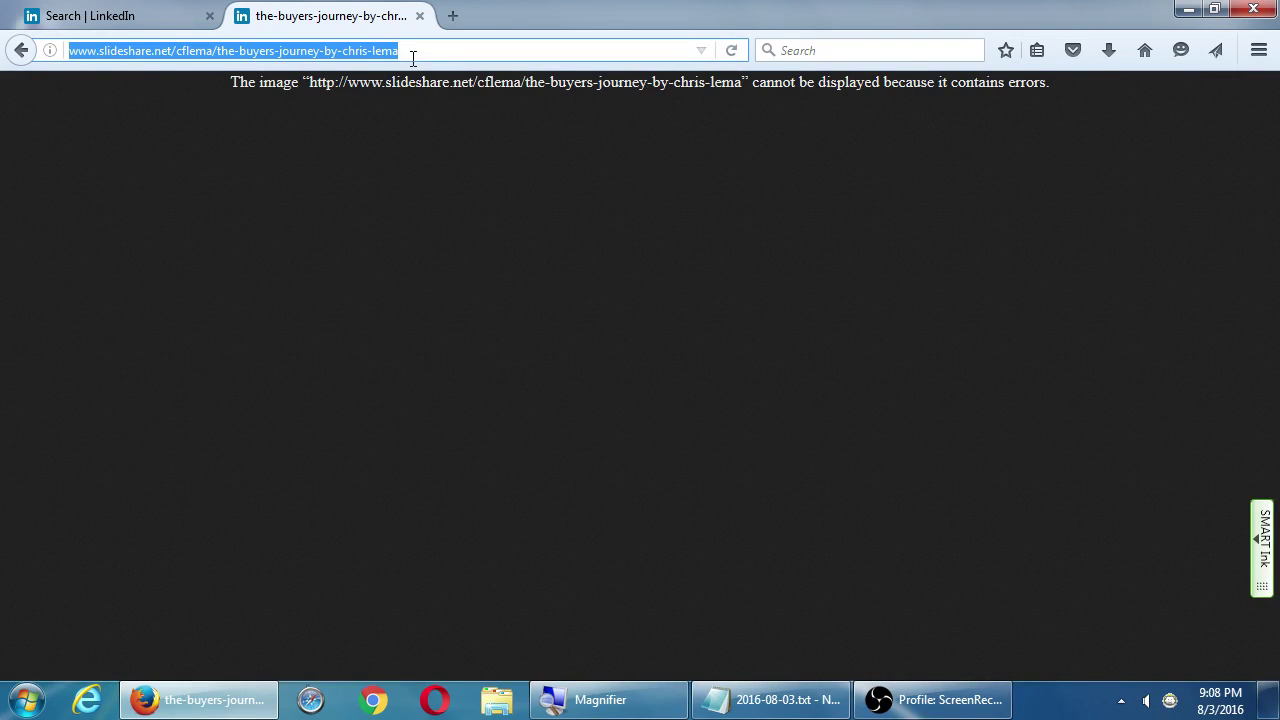
{"action": "left_click", "coordinate": [157, 18]}
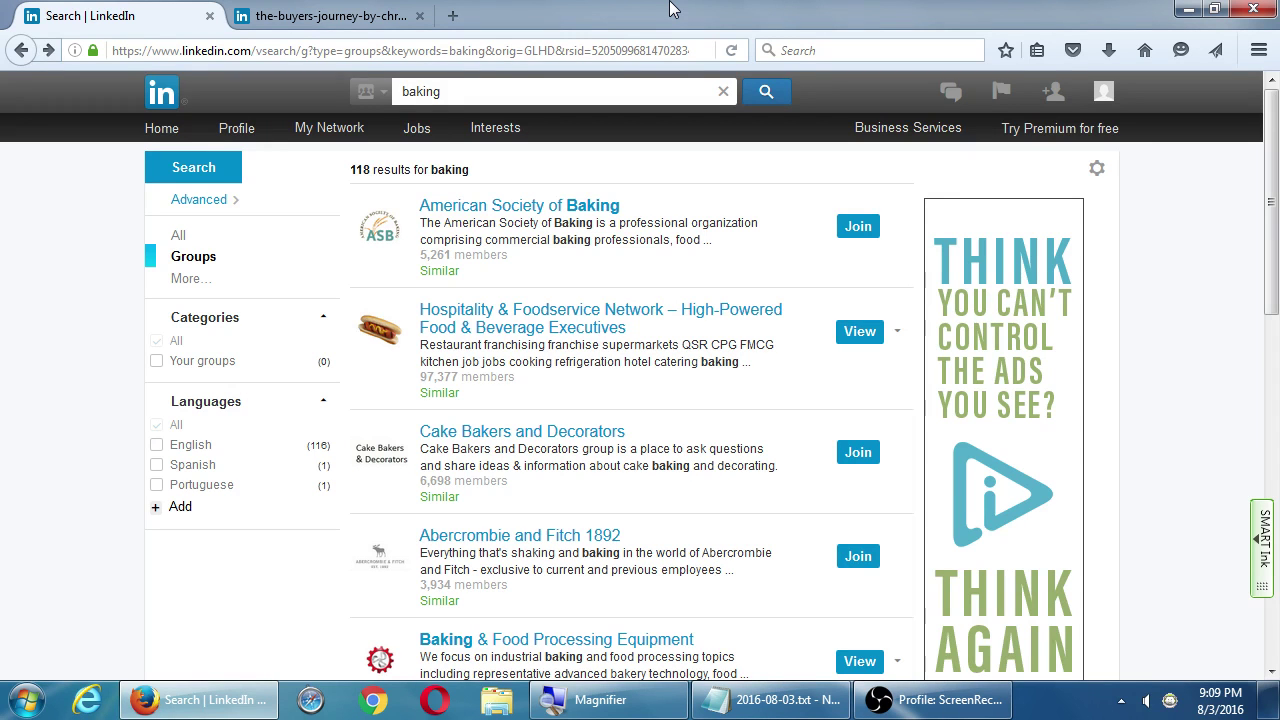
Delete the Social Media line in Notepad, undo the deletion, and bring Firefox back in front
{"action": "left_click", "coordinate": [765, 700]}
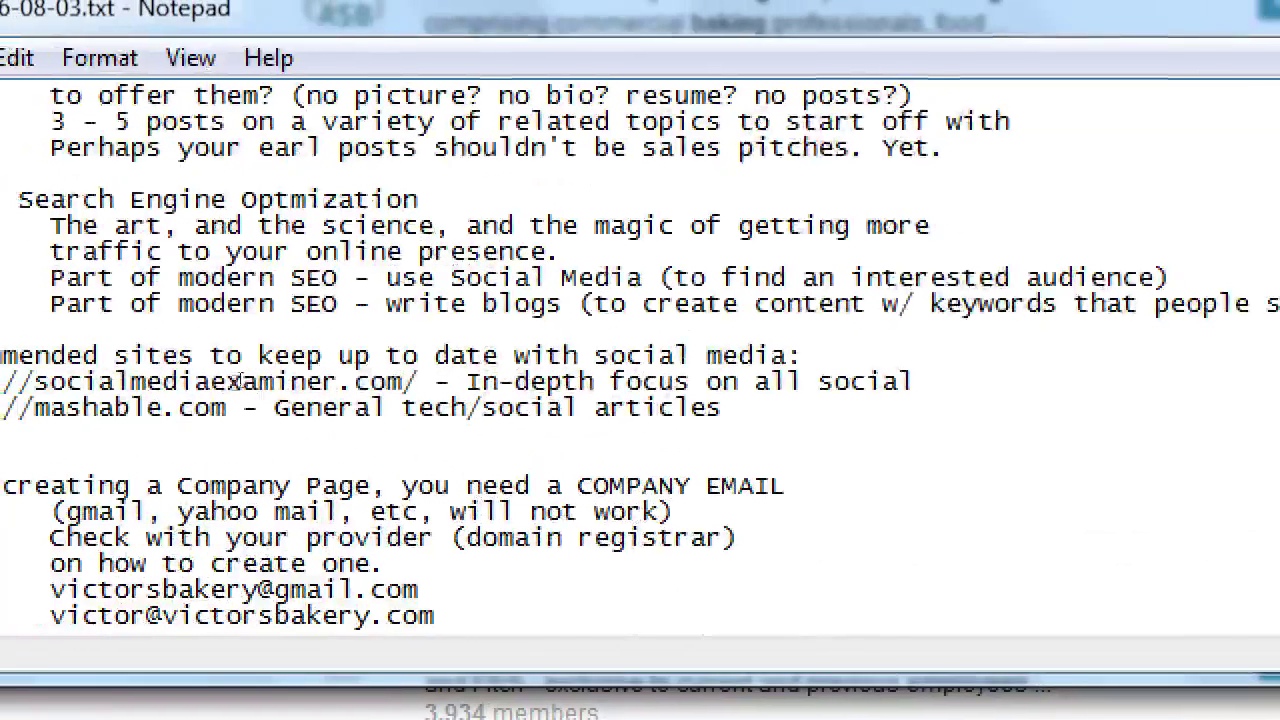
{"action": "key", "text": "shift+End"}
{"action": "key", "text": "Delete"}
{"action": "key", "text": "ctrl+z"}
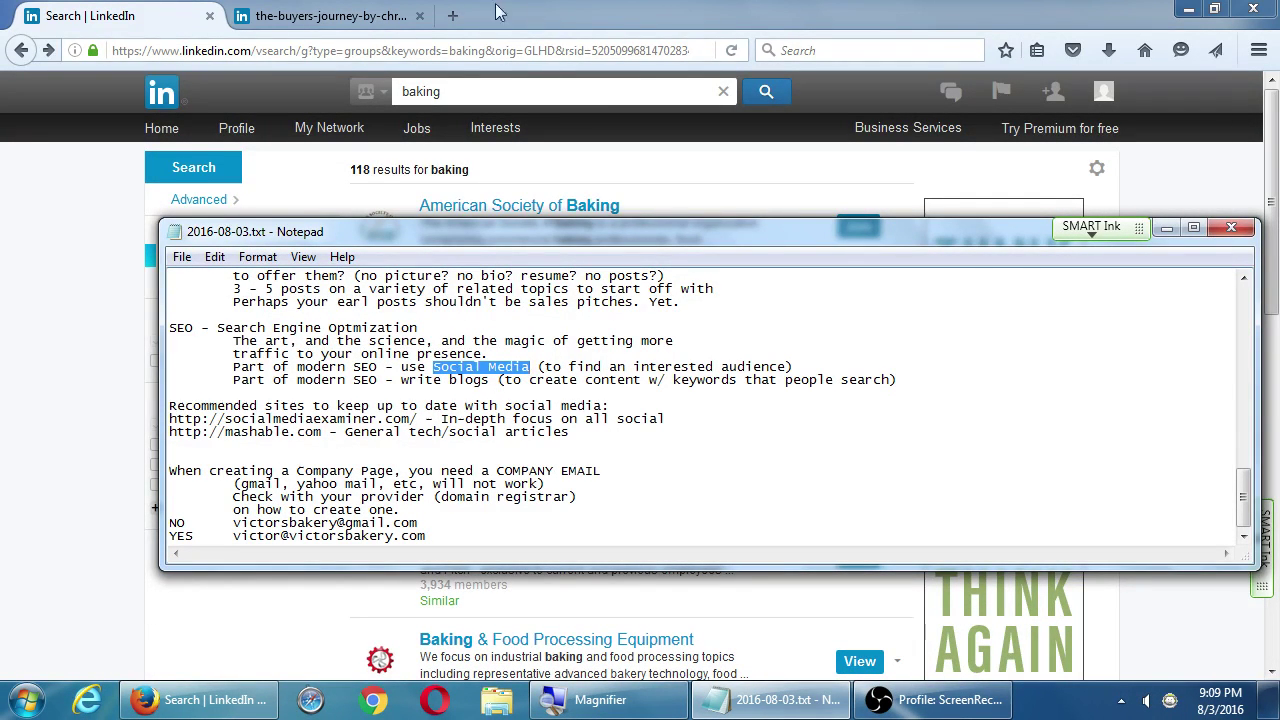
{"action": "left_click", "coordinate": [92, 226]}
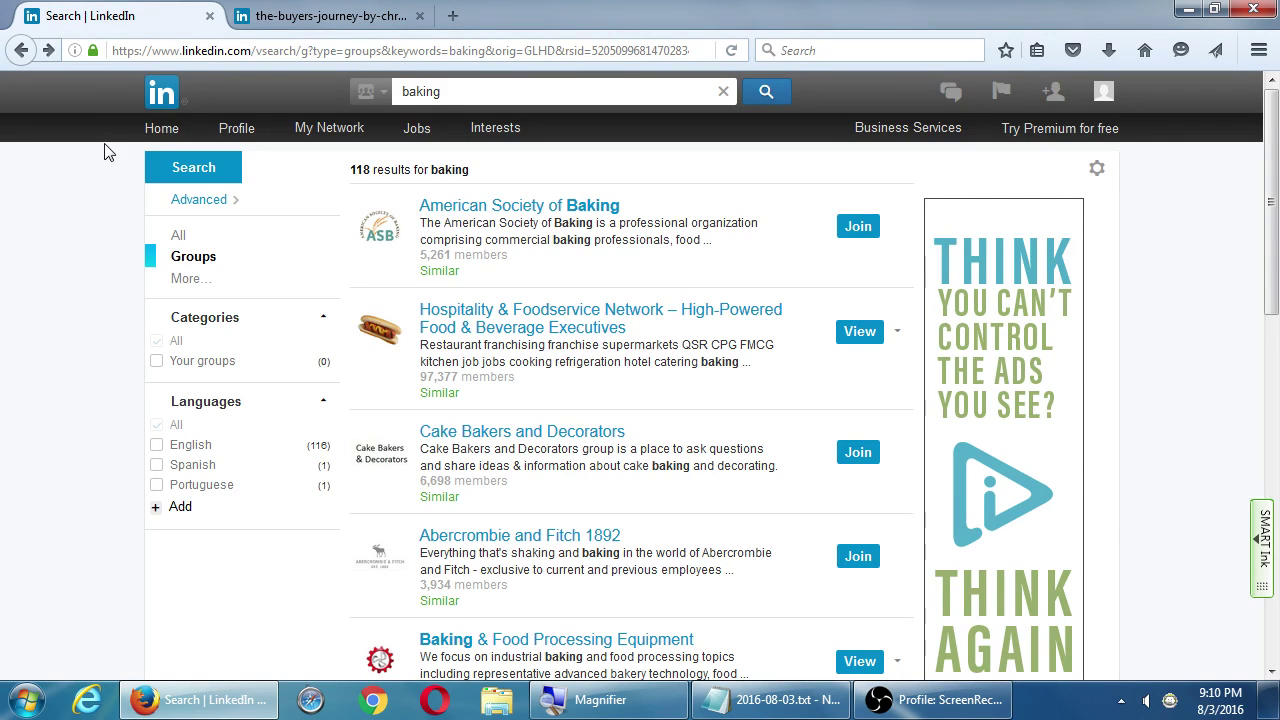
On the LinkedIn home feed, try Add a photo, then start an update and check its sharing options
{"action": "left_click", "coordinate": [158, 129]}
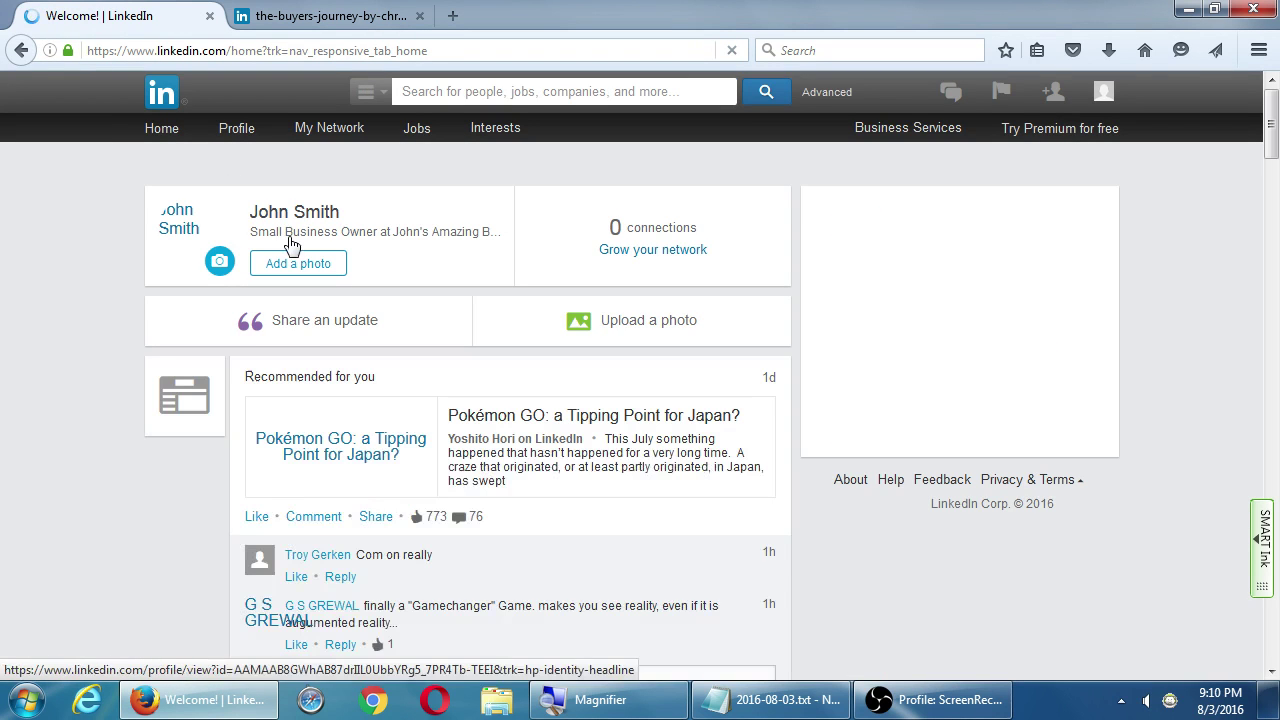
{"action": "left_click", "coordinate": [322, 400]}
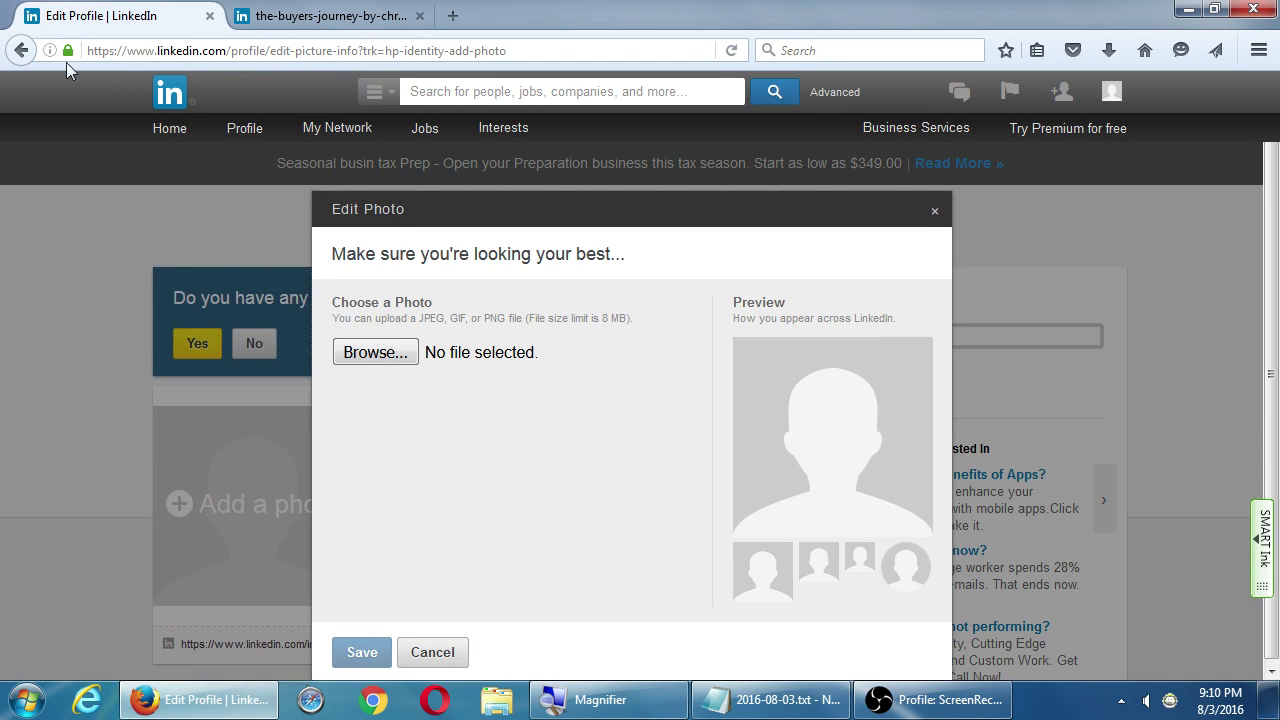
{"action": "left_click", "coordinate": [21, 50]}
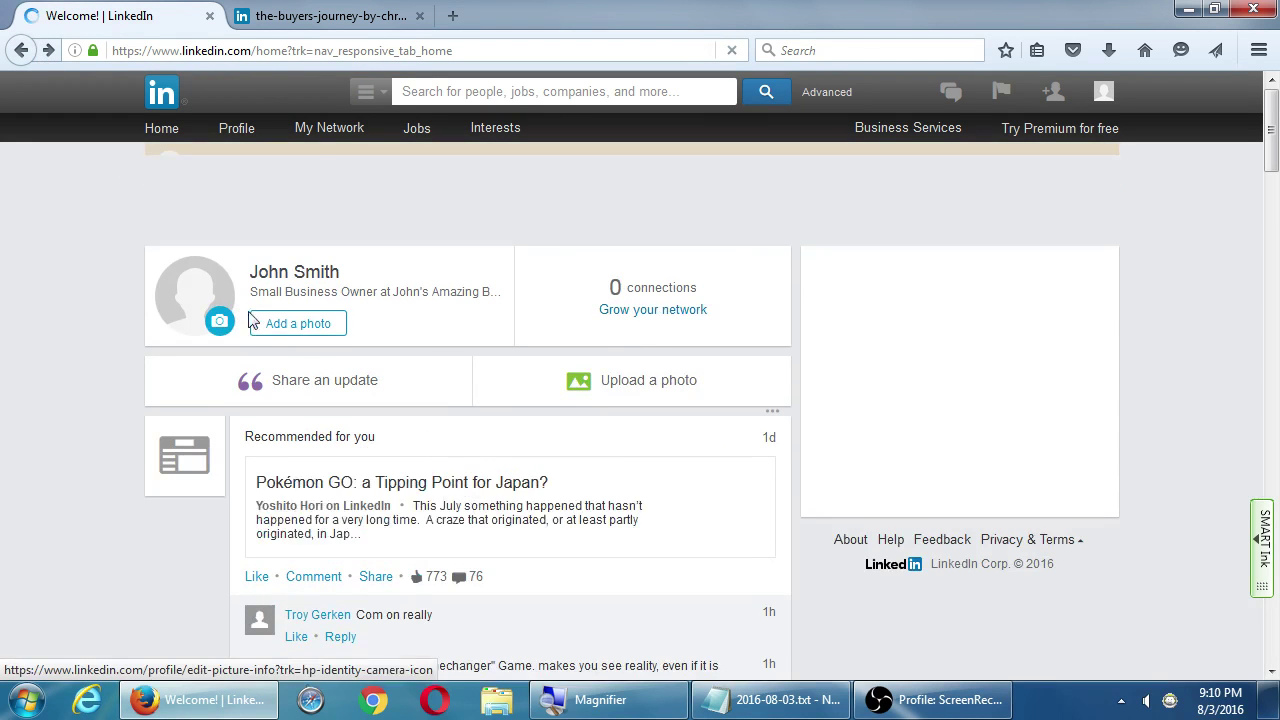
{"action": "left_click", "coordinate": [320, 400]}
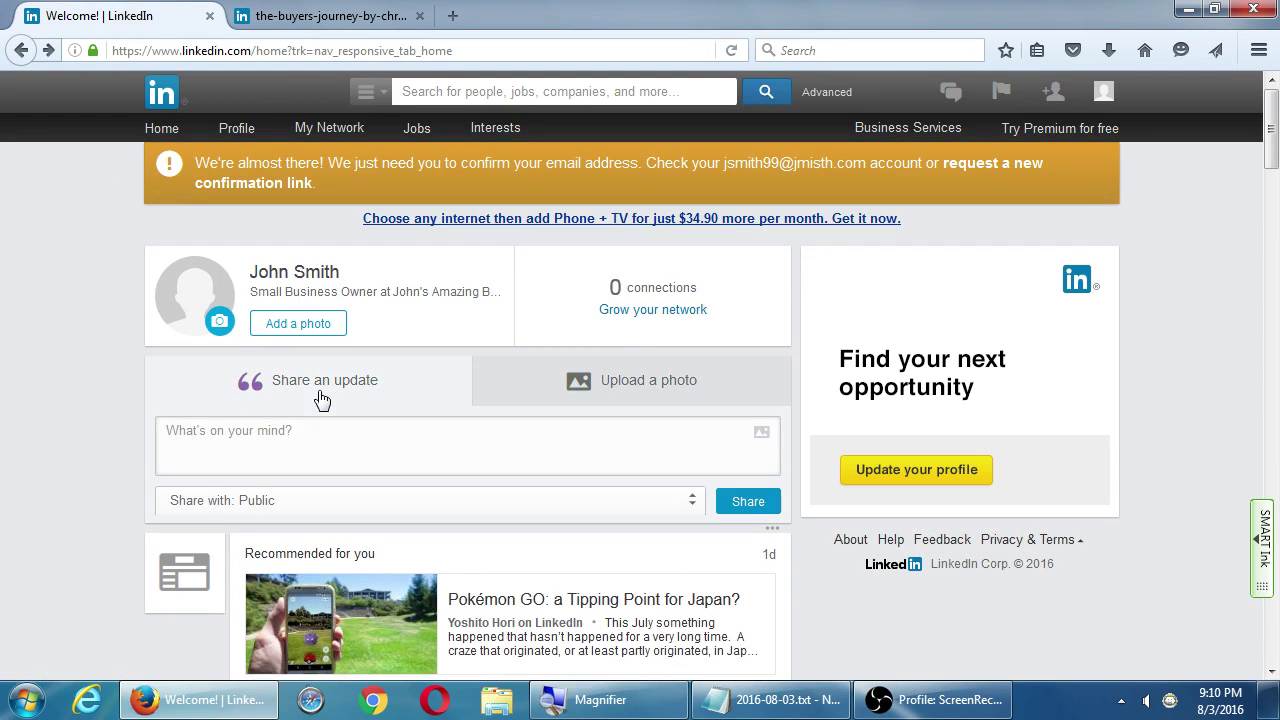
{"action": "left_click", "coordinate": [427, 505]}
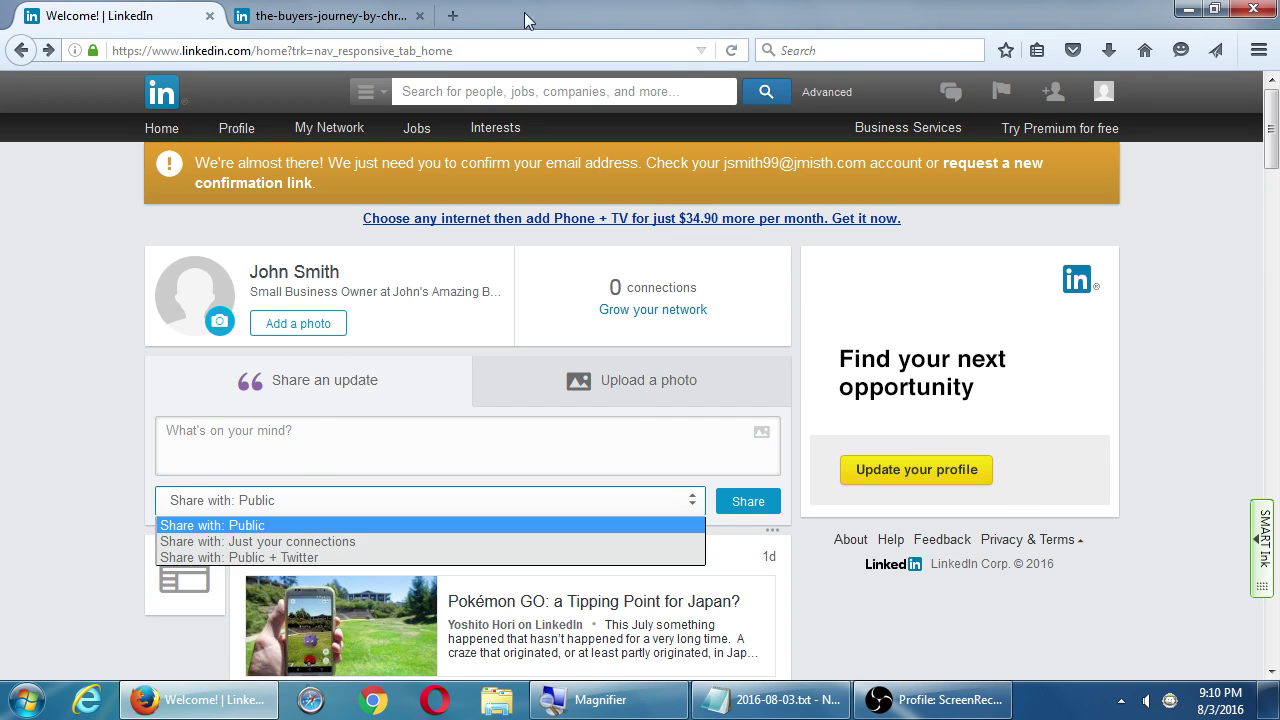
Load buffer.com in a new browser tab and select its web address
{"action": "left_click", "coordinate": [450, 18]}
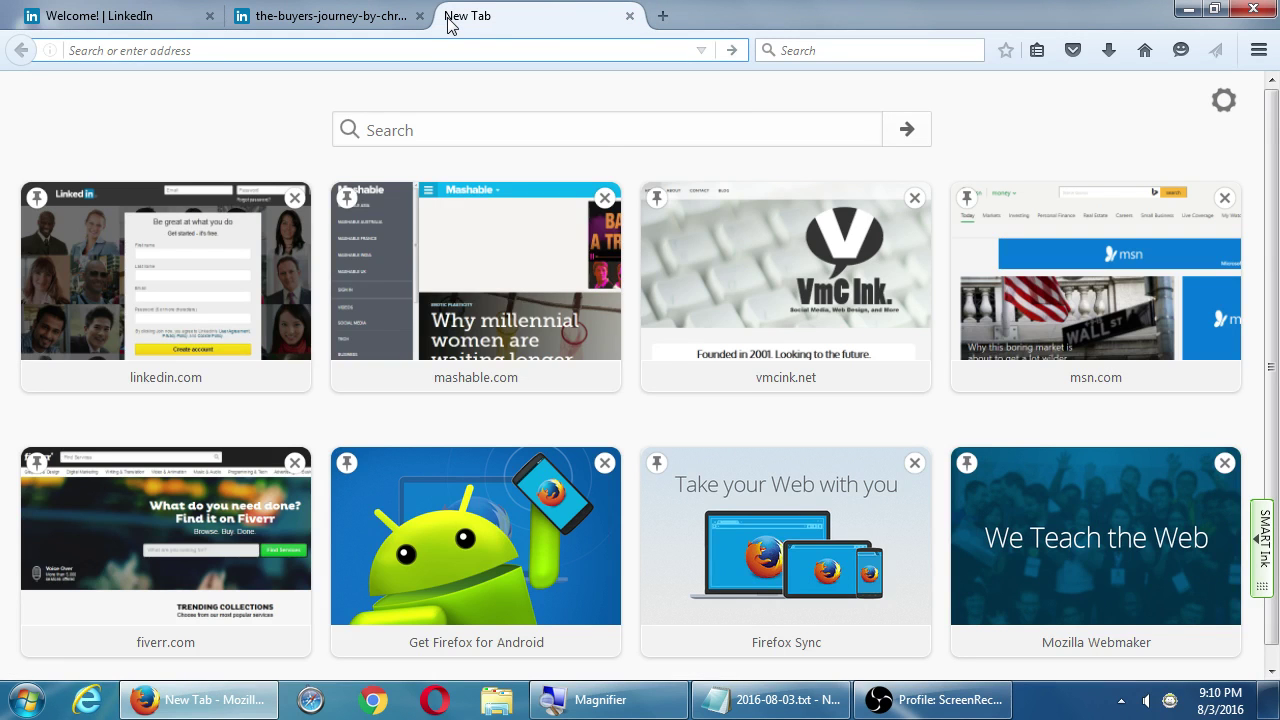
{"action": "type", "text": "buffer.com"}
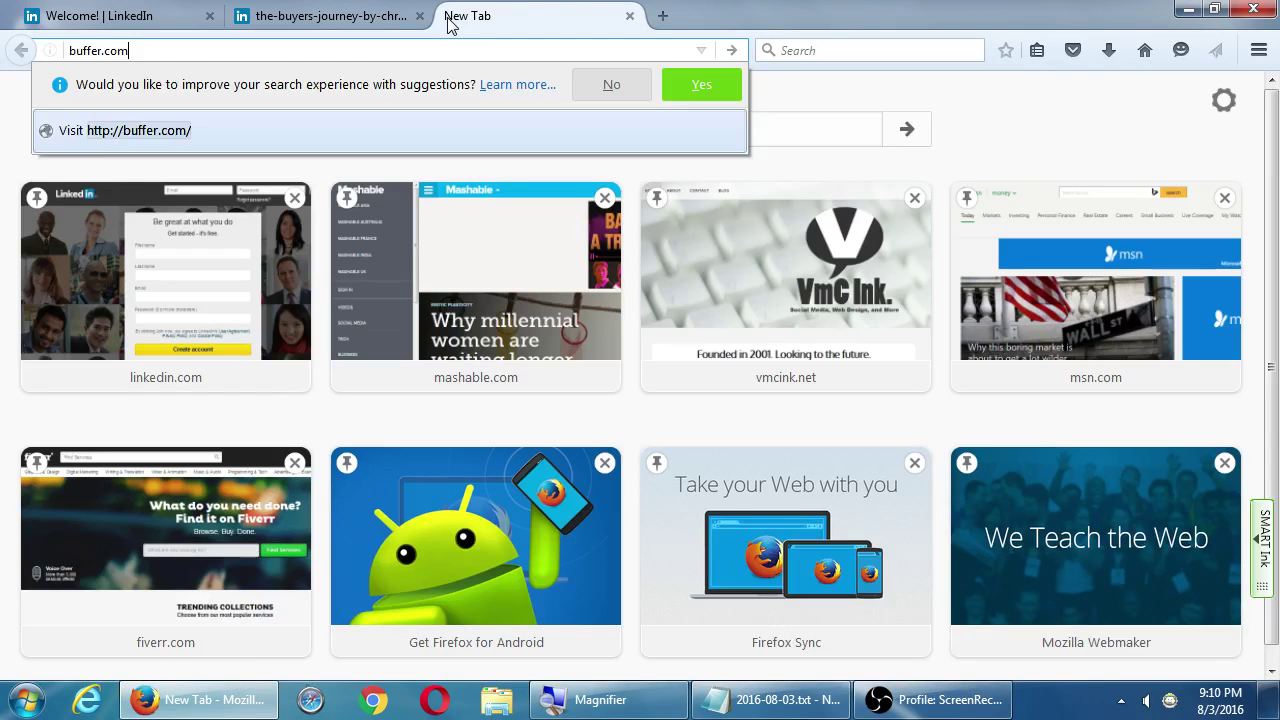
{"action": "key", "text": "Return"}
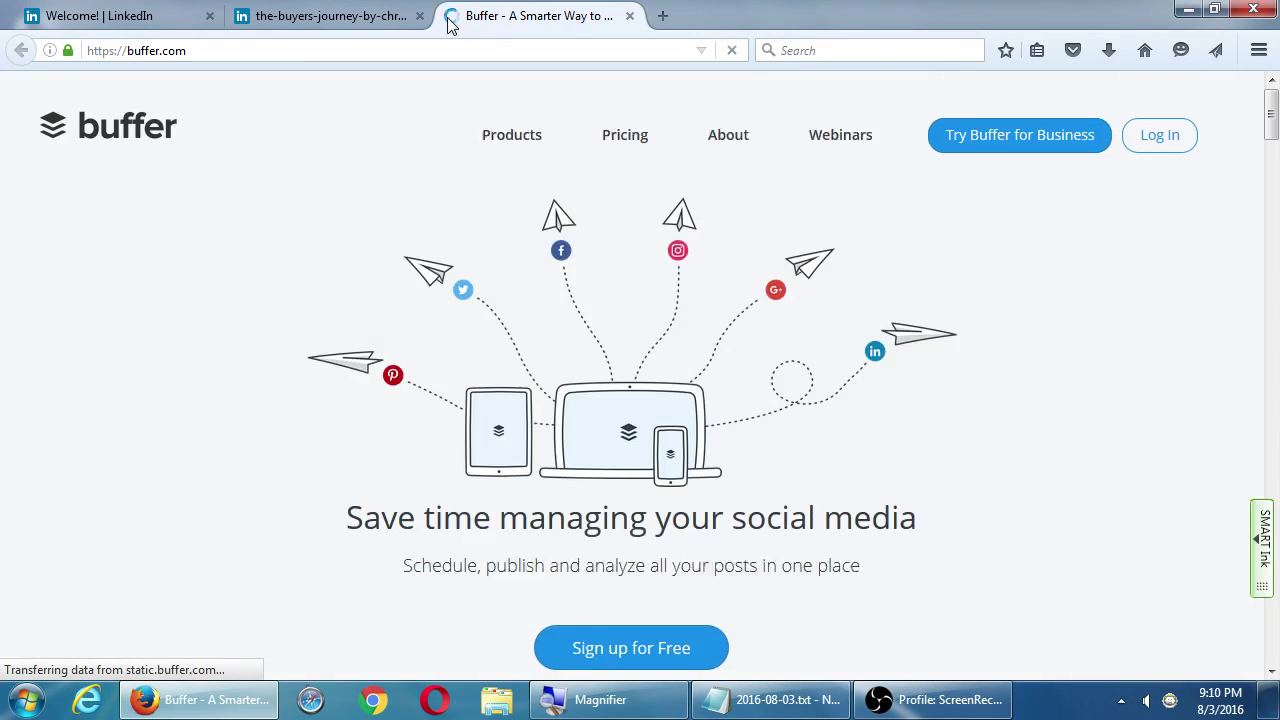
{"action": "key", "text": "super+plus"}
{"action": "left_click", "coordinate": [190, 48]}
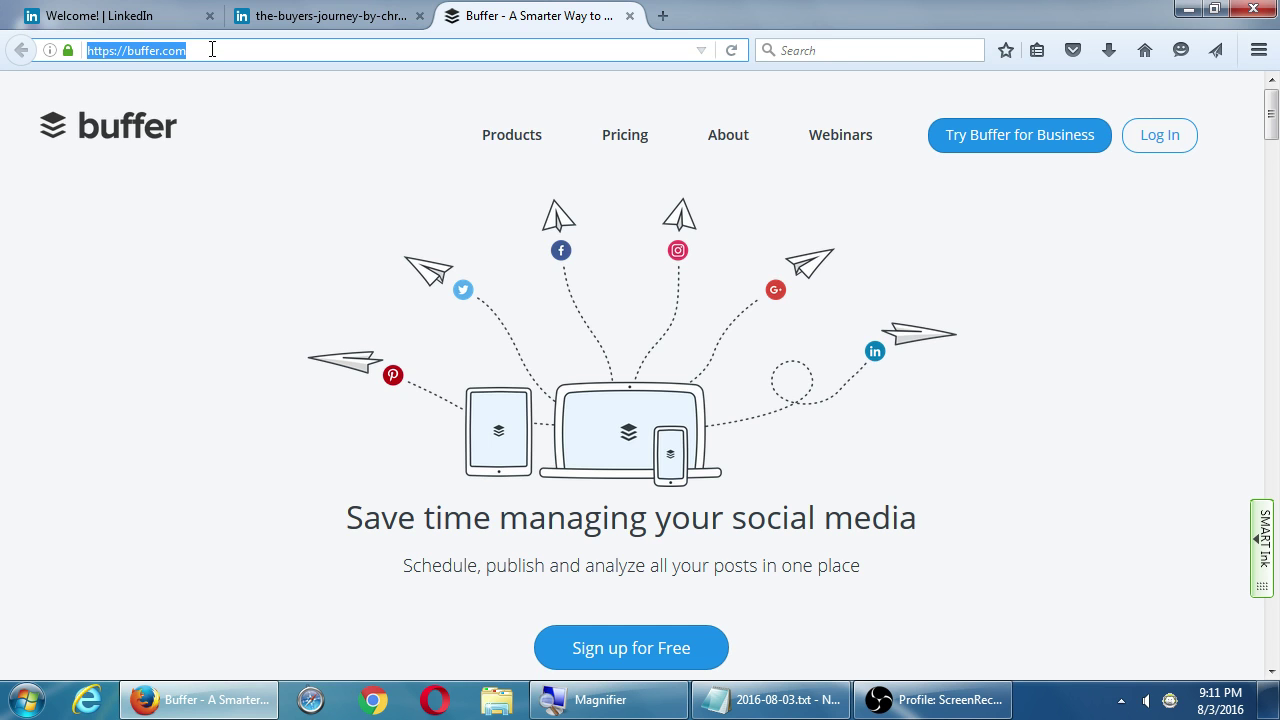
Head from Buffer's homepage to its pricing page at buffer.com/pricing
{"action": "left_click", "coordinate": [628, 134]}
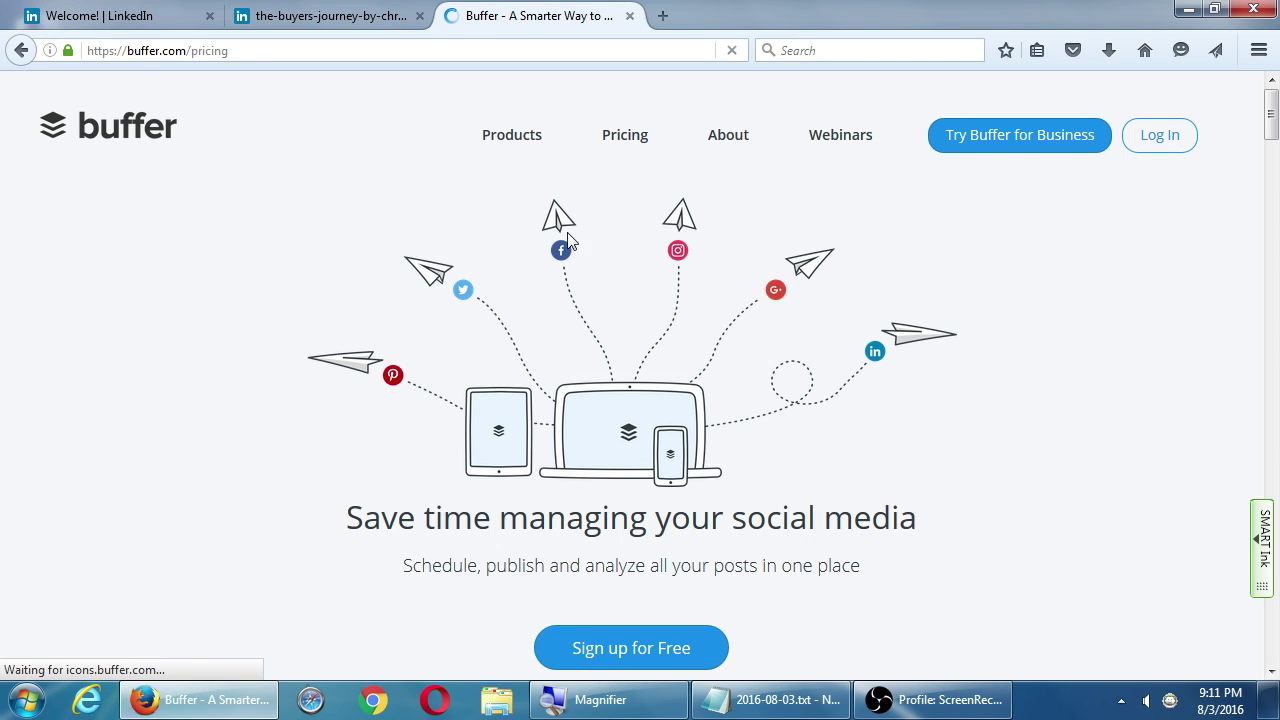
Open the pricing page and highlight the Free plan's 10 scheduled posts
{"action": "left_click", "coordinate": [618, 149]}
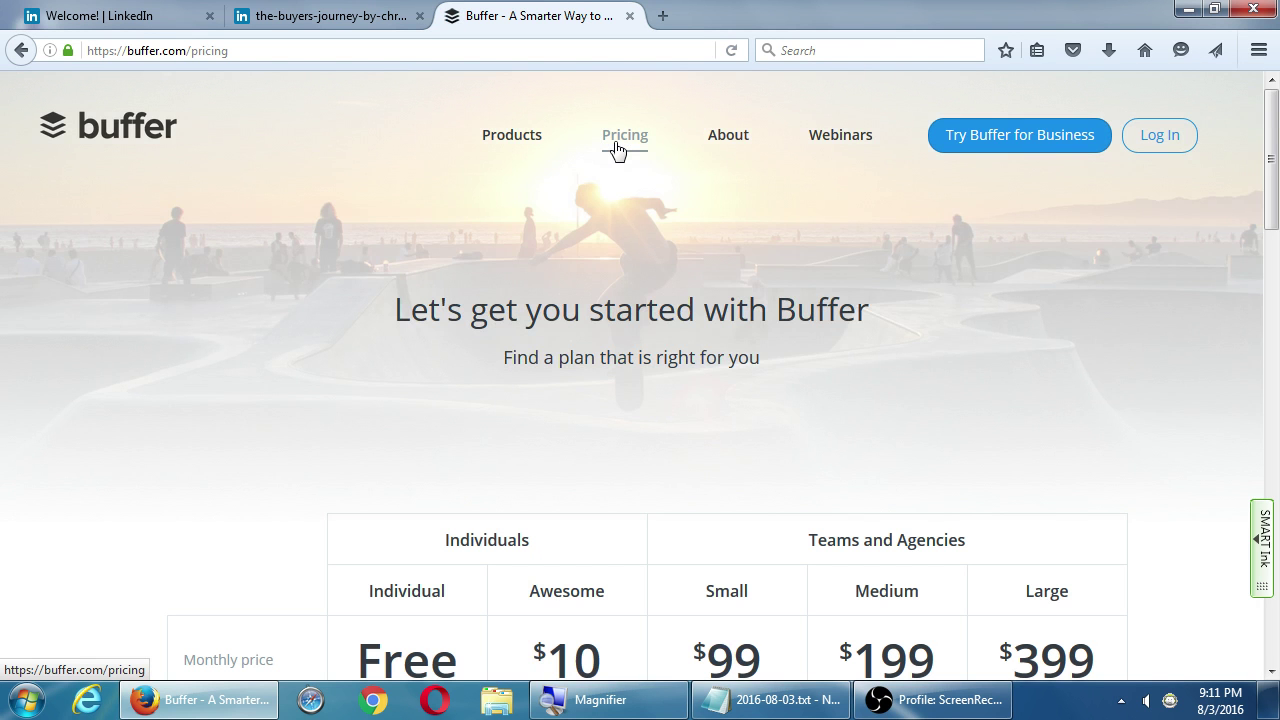
{"action": "scroll", "coordinate": [617, 148], "scroll_direction": "down", "scroll_amount": 4}
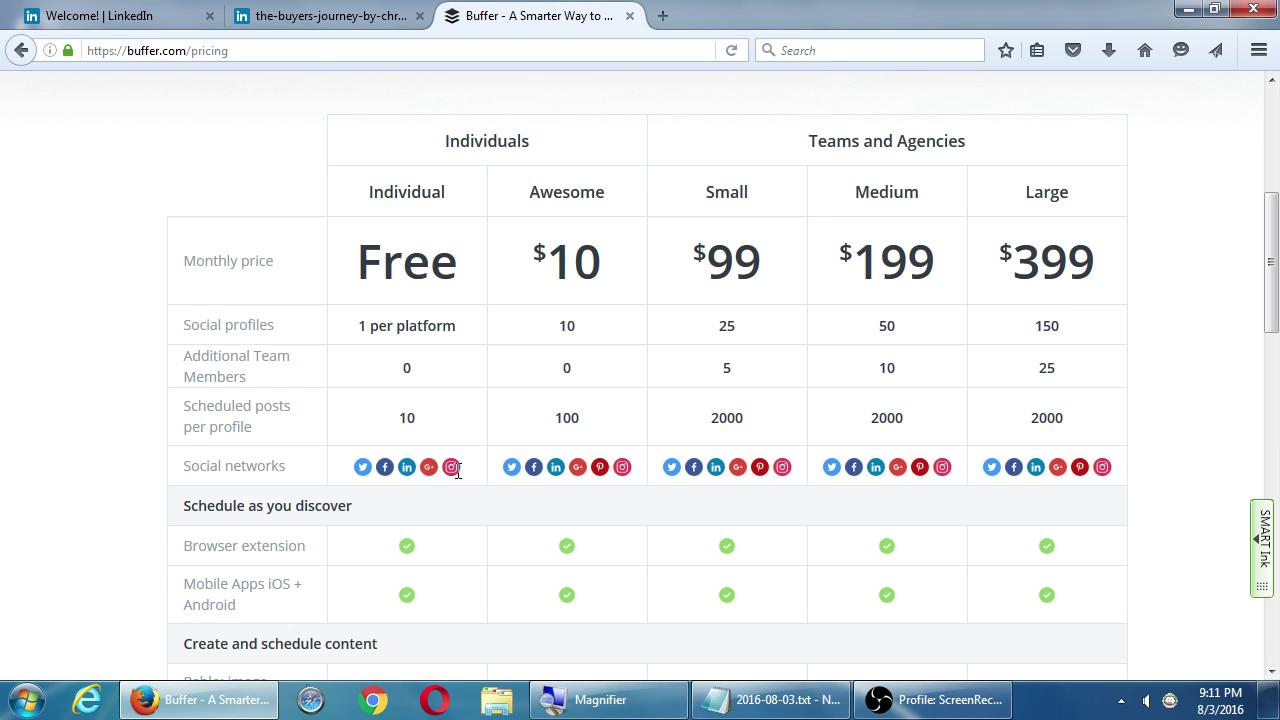
{"action": "double_click", "coordinate": [402, 420]}
{"action": "left_click", "coordinate": [428, 423]}
Scroll the plan comparison down to the trial options, highlighting the Social analytics row
{"action": "scroll", "coordinate": [1174, 434], "scroll_direction": "down", "scroll_amount": 1}
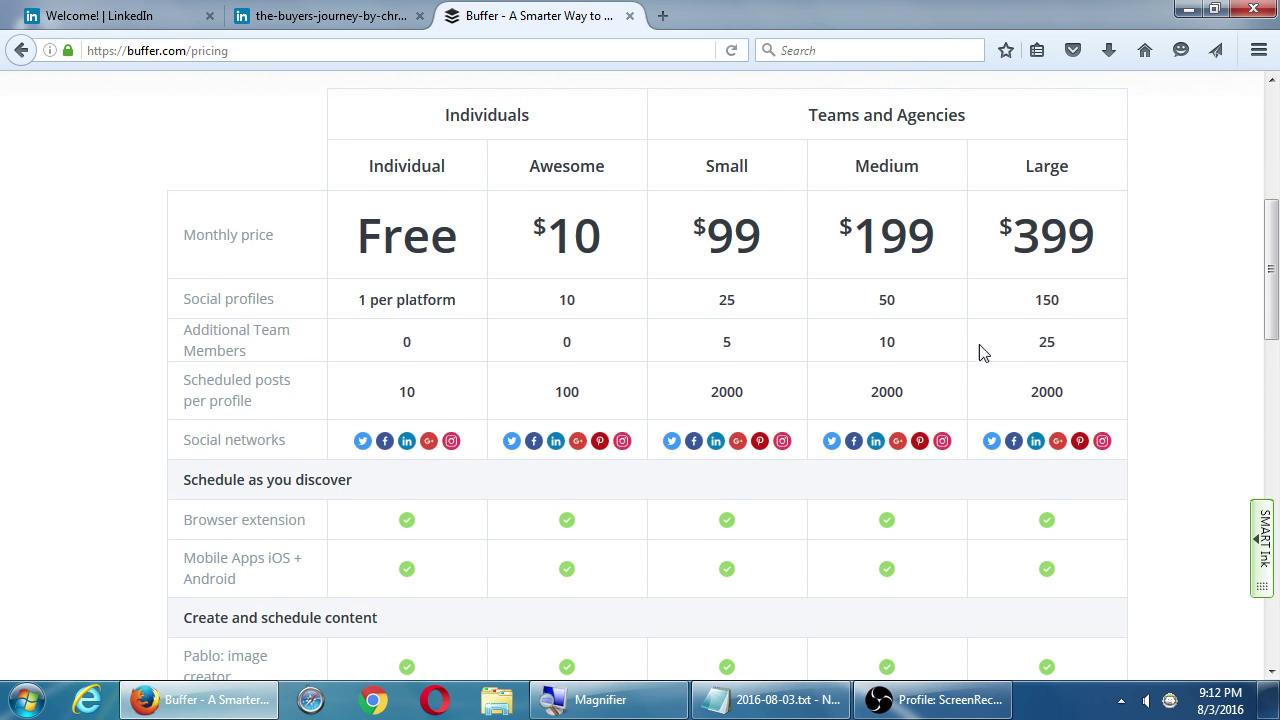
{"action": "scroll", "coordinate": [1086, 477], "scroll_direction": "up", "scroll_amount": 3}
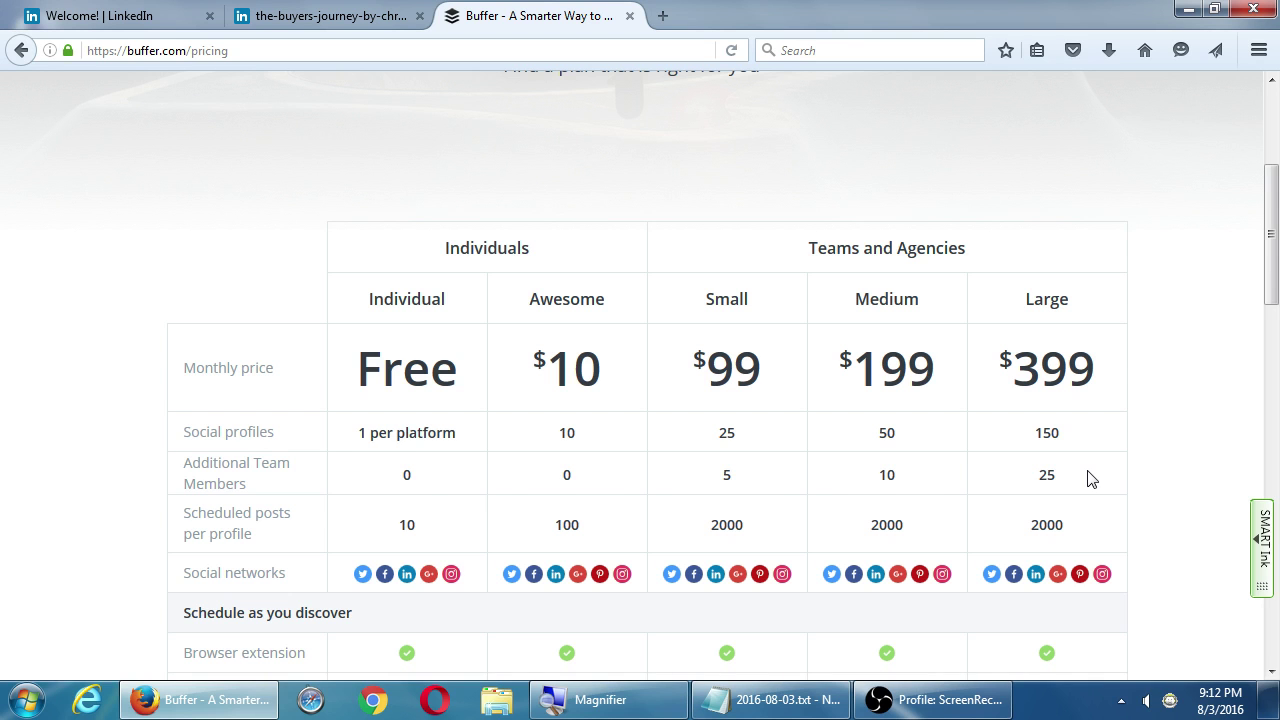
{"action": "scroll", "coordinate": [1151, 500], "scroll_direction": "down", "scroll_amount": 9}
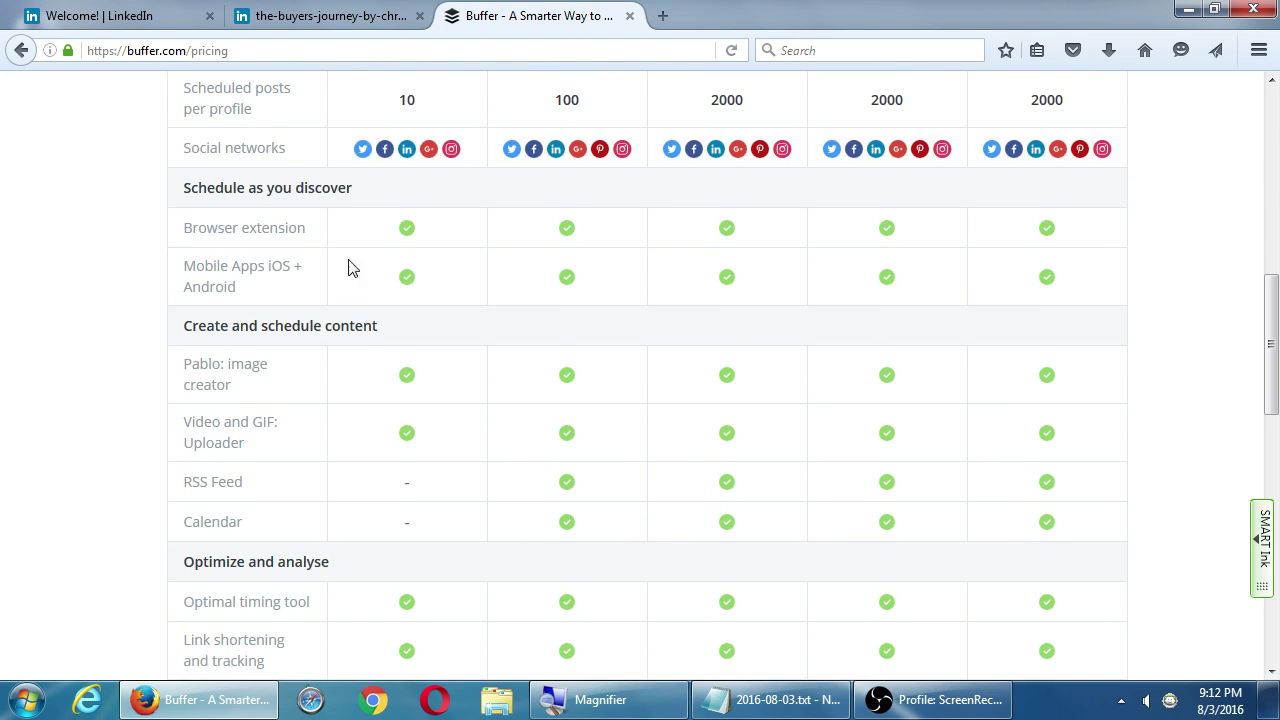
{"action": "scroll", "coordinate": [654, 546], "scroll_direction": "down", "scroll_amount": 2}
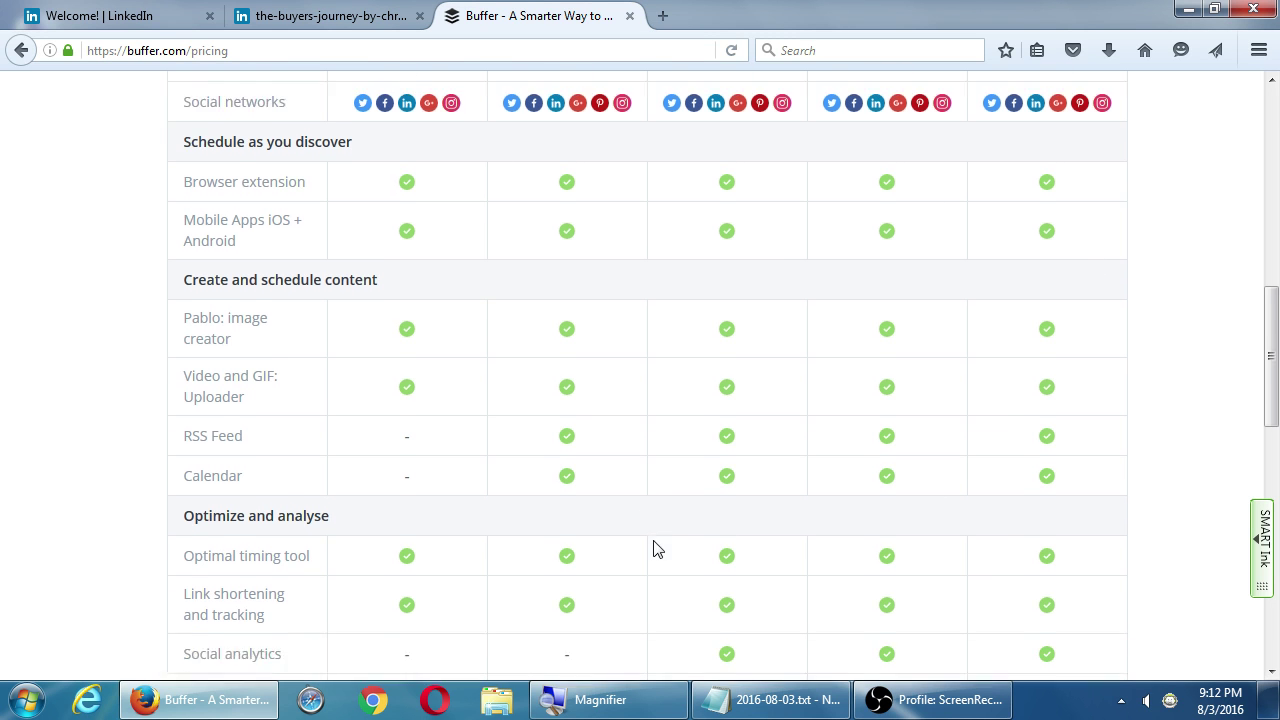
{"action": "scroll", "coordinate": [395, 463], "scroll_direction": "down", "scroll_amount": 2}
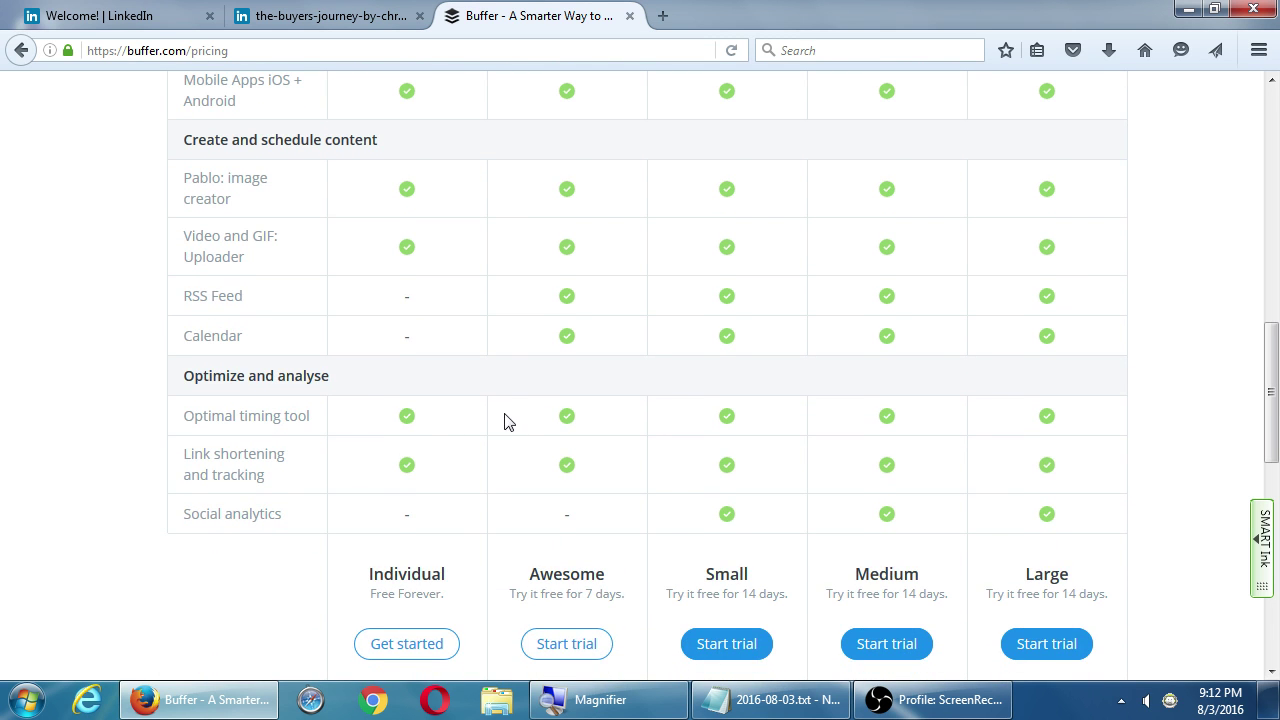
{"action": "left_click_drag", "start_coordinate": [211, 513], "coordinate": [278, 514]}
{"action": "left_click", "coordinate": [295, 518]}
{"action": "left_click", "coordinate": [112, 17]}
Return to the Buffer pricing tab, scroll down to Buffer Enterprise, then back to the top
{"action": "left_click", "coordinate": [69, 388]}
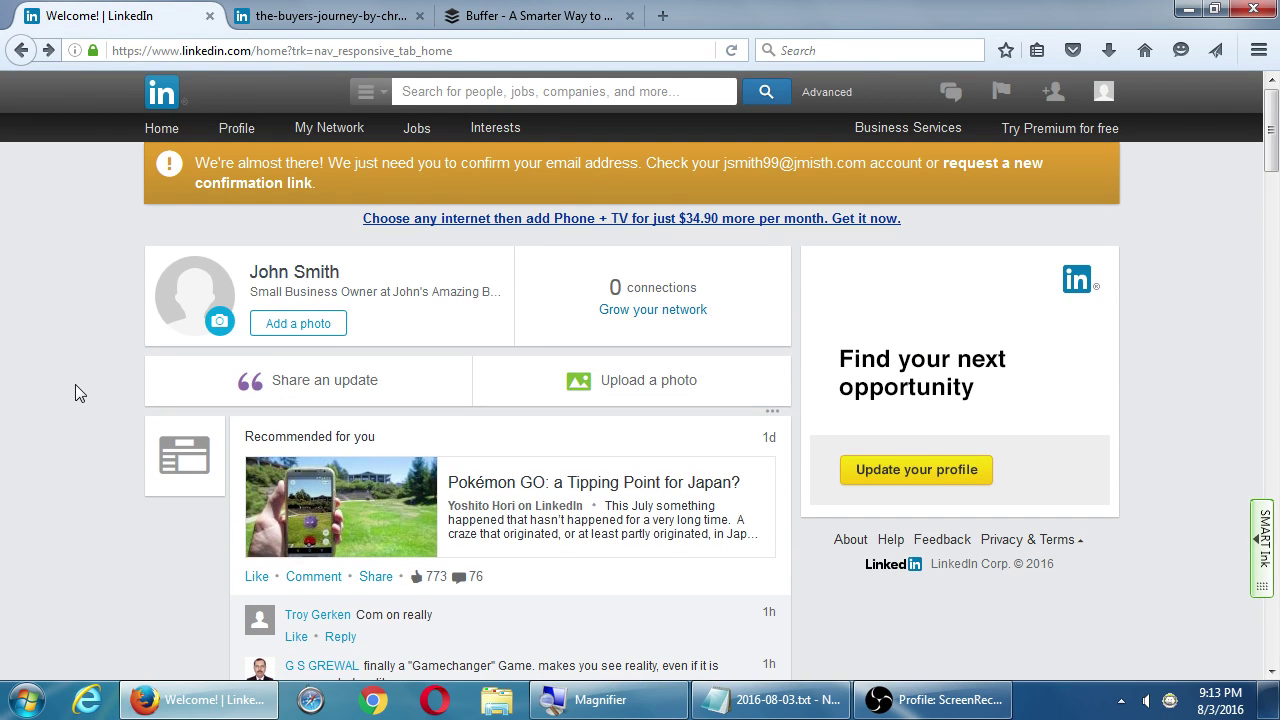
{"action": "left_click", "coordinate": [502, 20]}
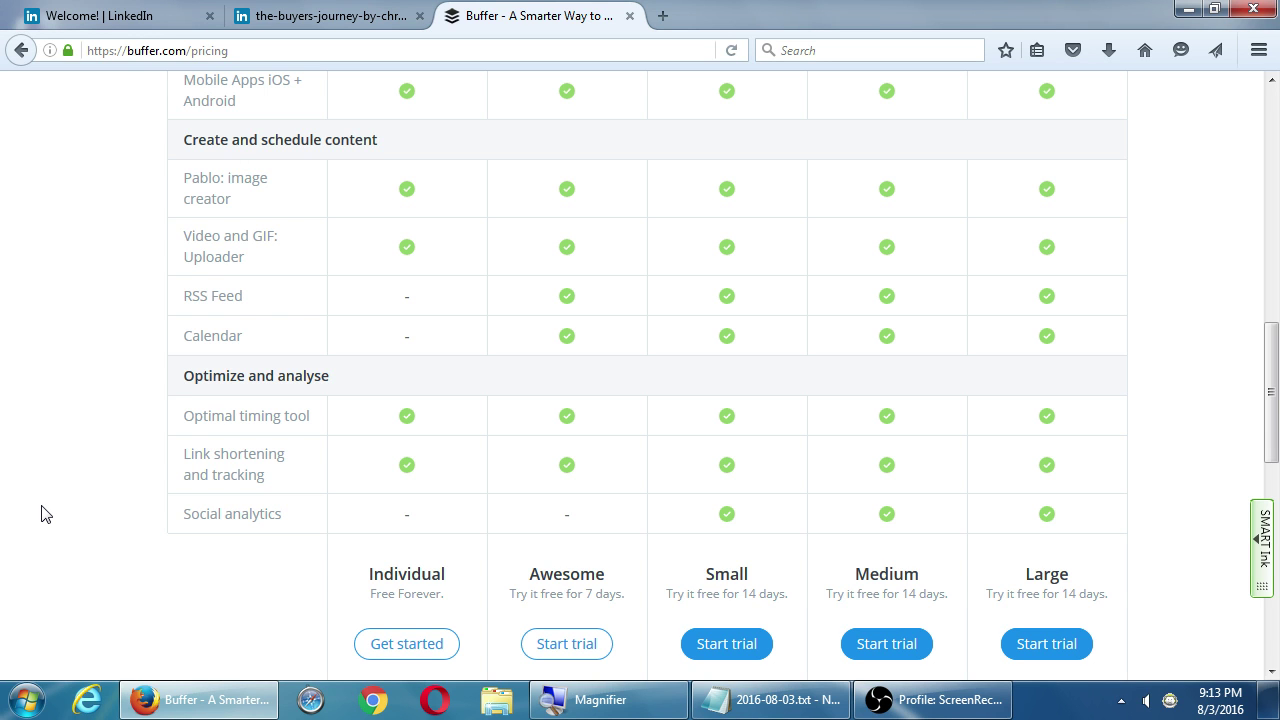
{"action": "scroll", "coordinate": [509, 206], "scroll_direction": "down", "scroll_amount": 7}
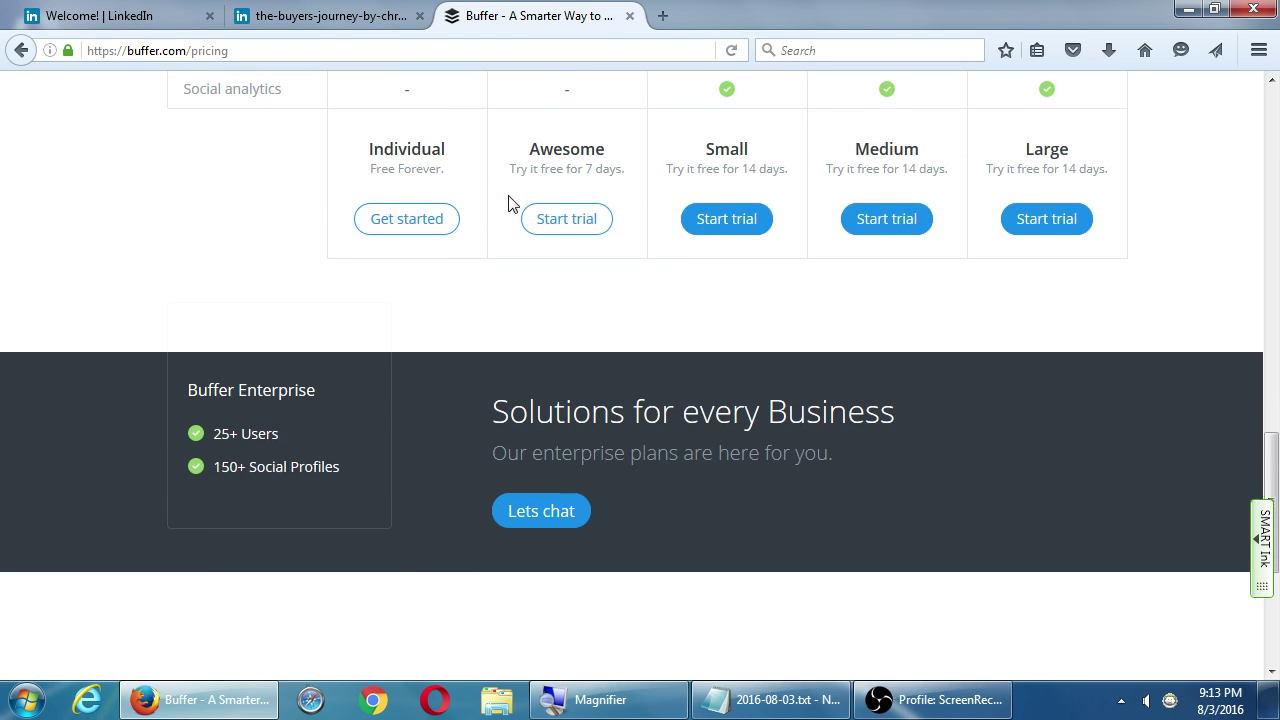
{"action": "scroll", "coordinate": [406, 457], "scroll_direction": "up", "scroll_amount": 15}
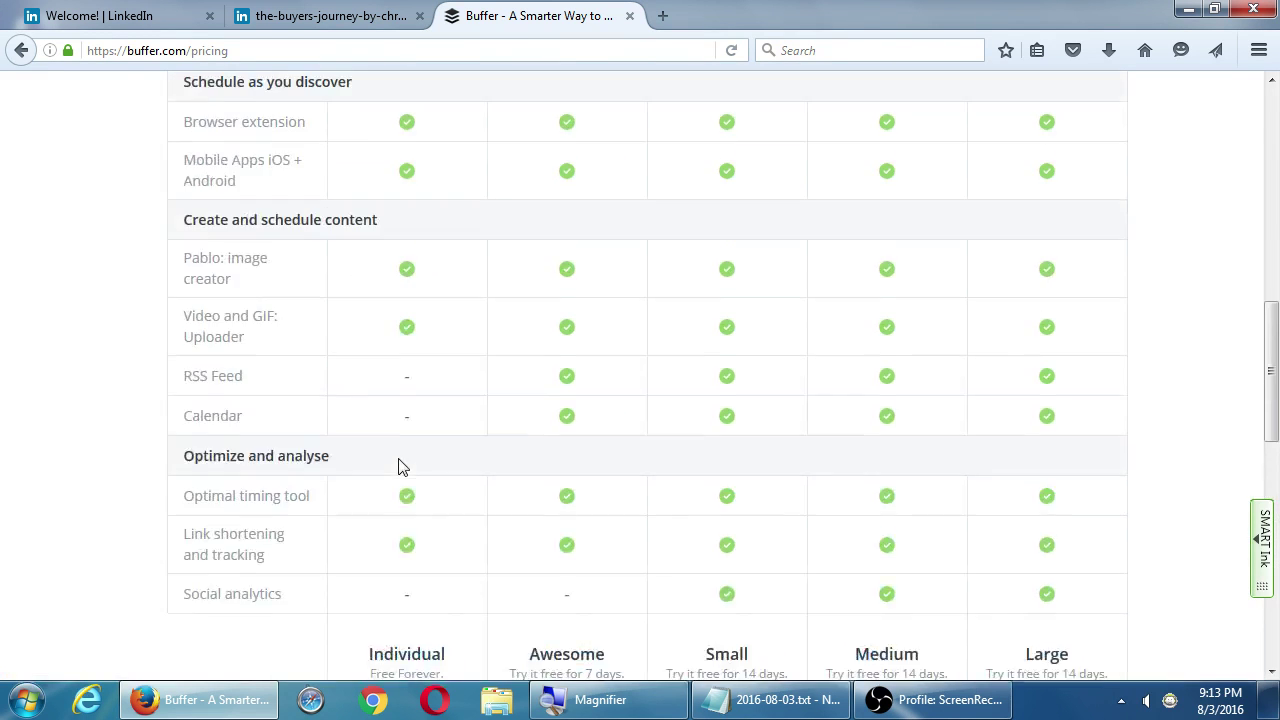
{"action": "scroll", "coordinate": [404, 460], "scroll_direction": "up", "scroll_amount": 5}
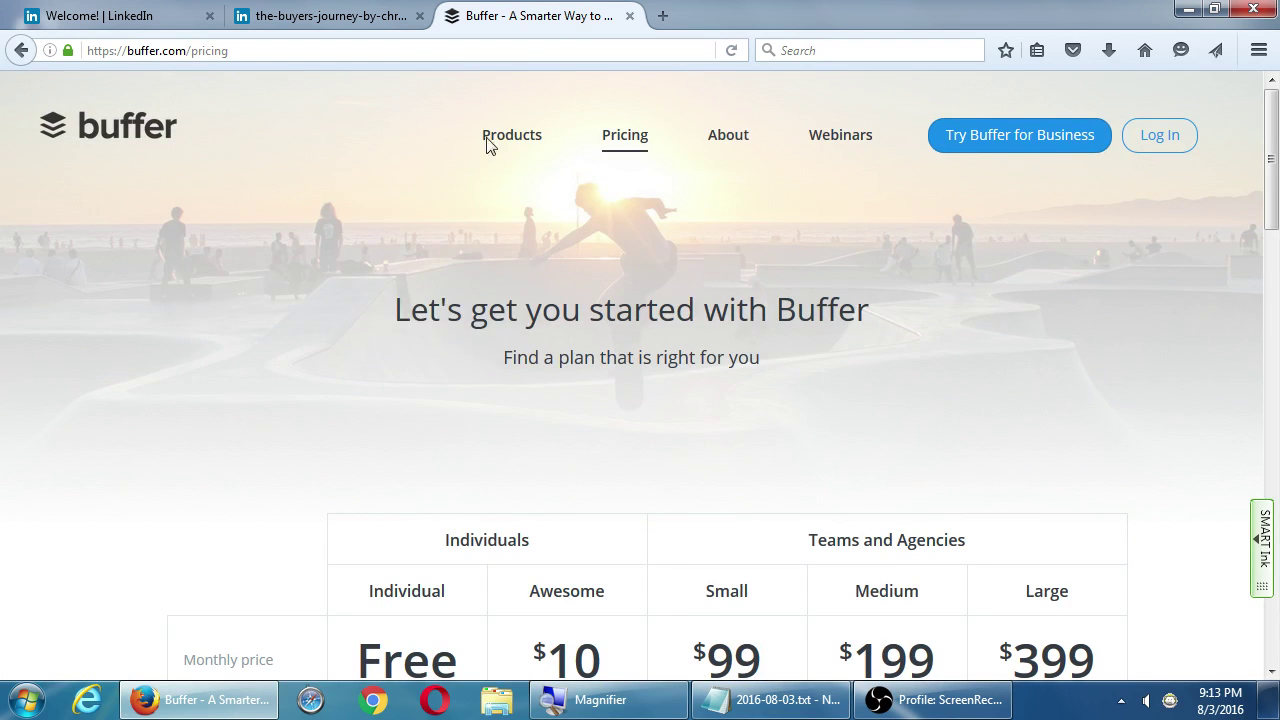
Open the Buffer for Business page and scroll through its Awesome, Business and Enterprise plans
{"action": "mouse_move", "coordinate": [499, 140]}
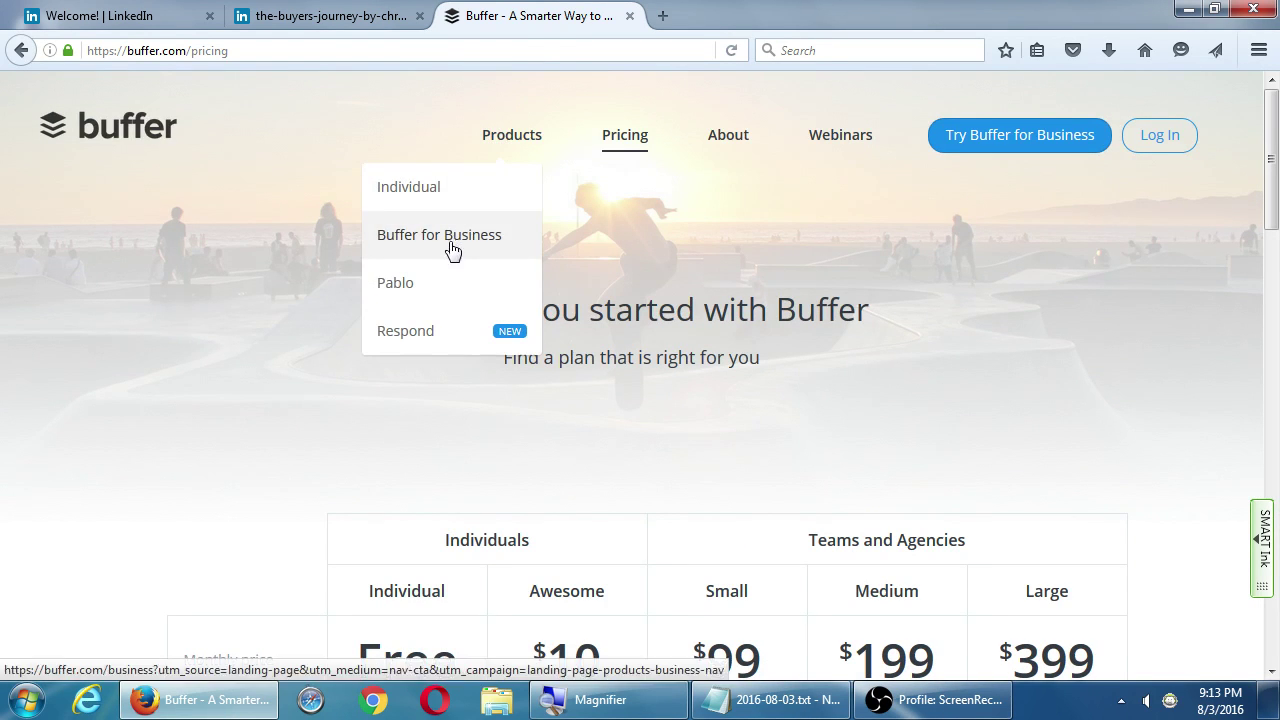
{"action": "left_click", "coordinate": [449, 248]}
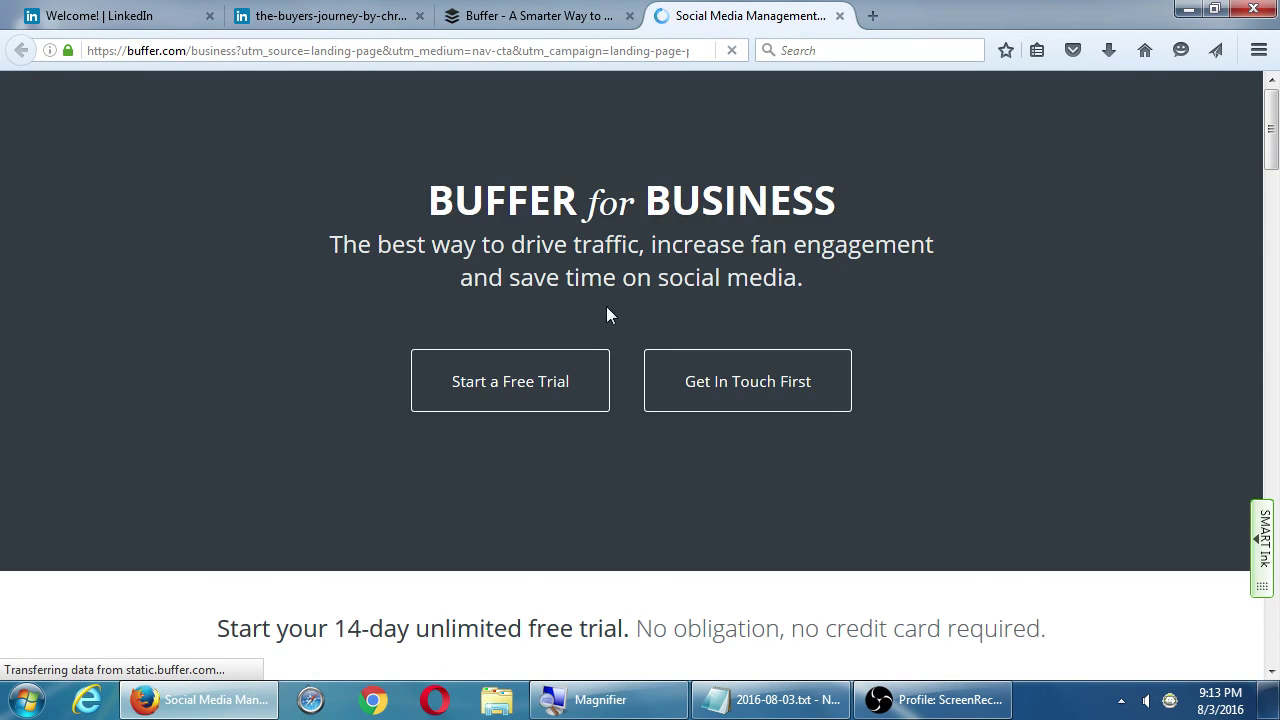
{"action": "scroll", "coordinate": [620, 315], "scroll_direction": "down", "scroll_amount": 2}
{"action": "scroll", "coordinate": [620, 317], "scroll_direction": "down", "scroll_amount": 4}
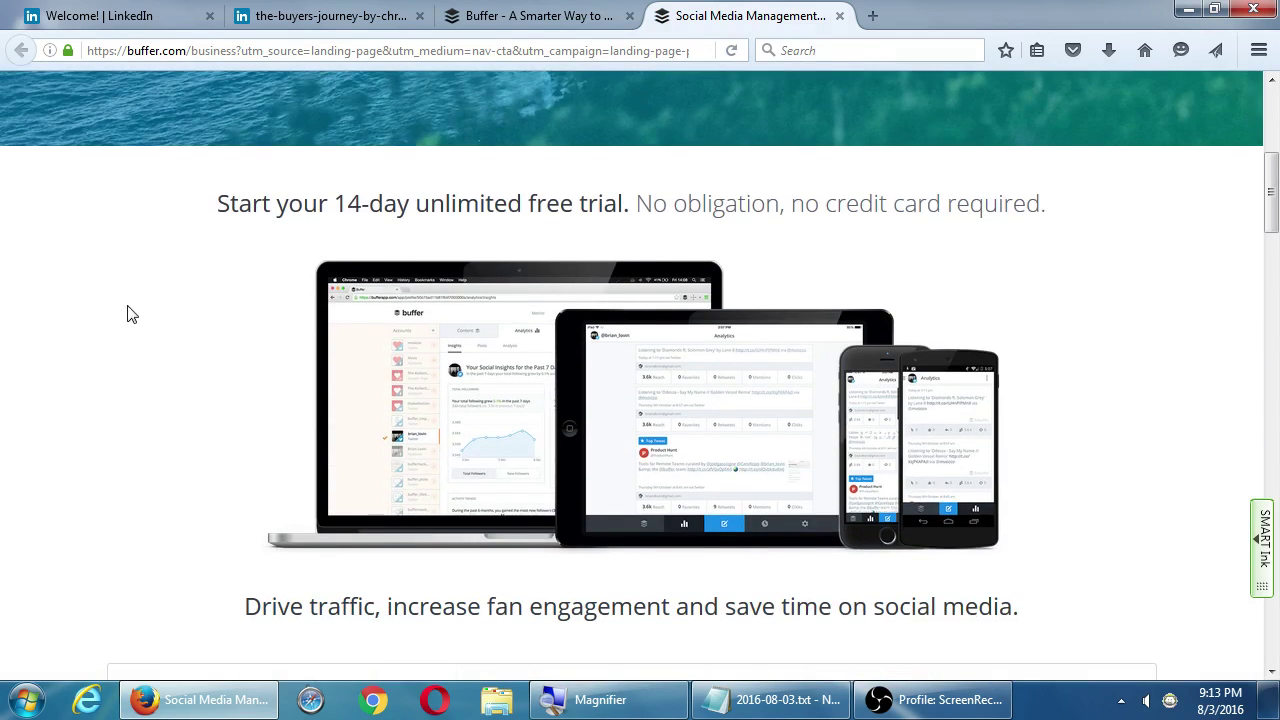
{"action": "scroll", "coordinate": [143, 317], "scroll_direction": "down", "scroll_amount": 5}
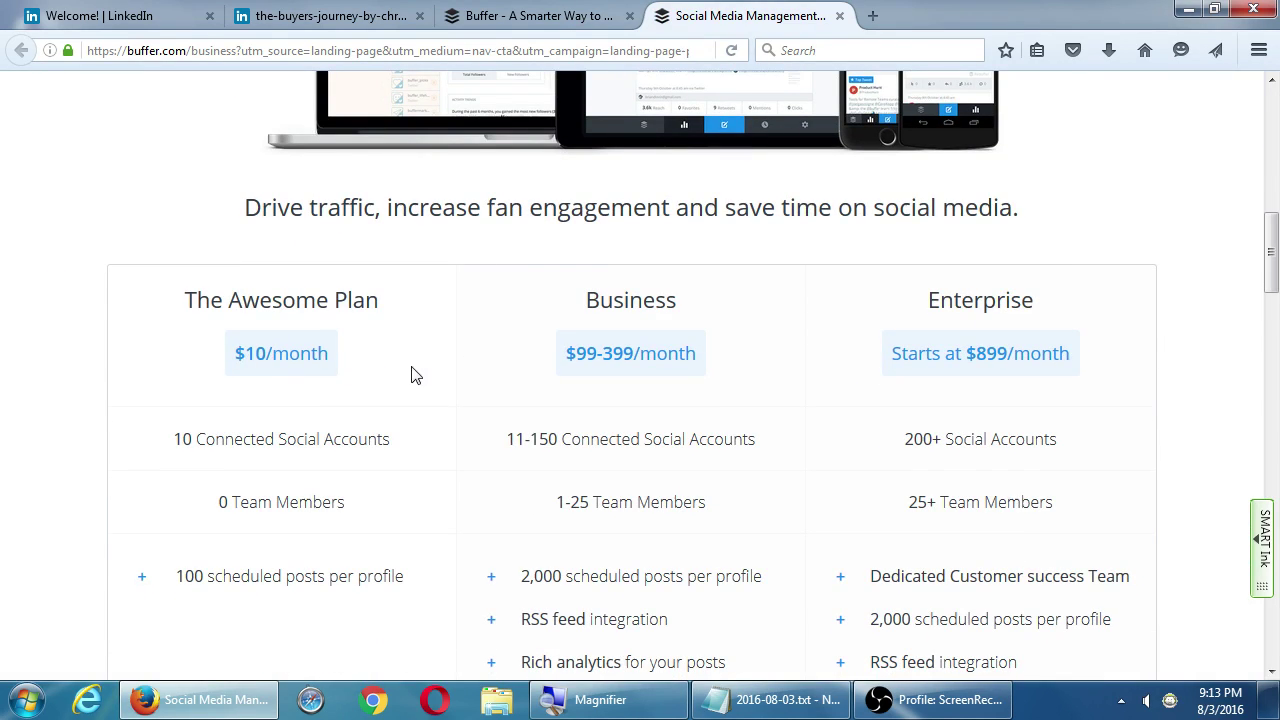
{"action": "scroll", "coordinate": [409, 371], "scroll_direction": "down", "scroll_amount": 2}
{"action": "scroll", "coordinate": [400, 378], "scroll_direction": "down", "scroll_amount": 3}
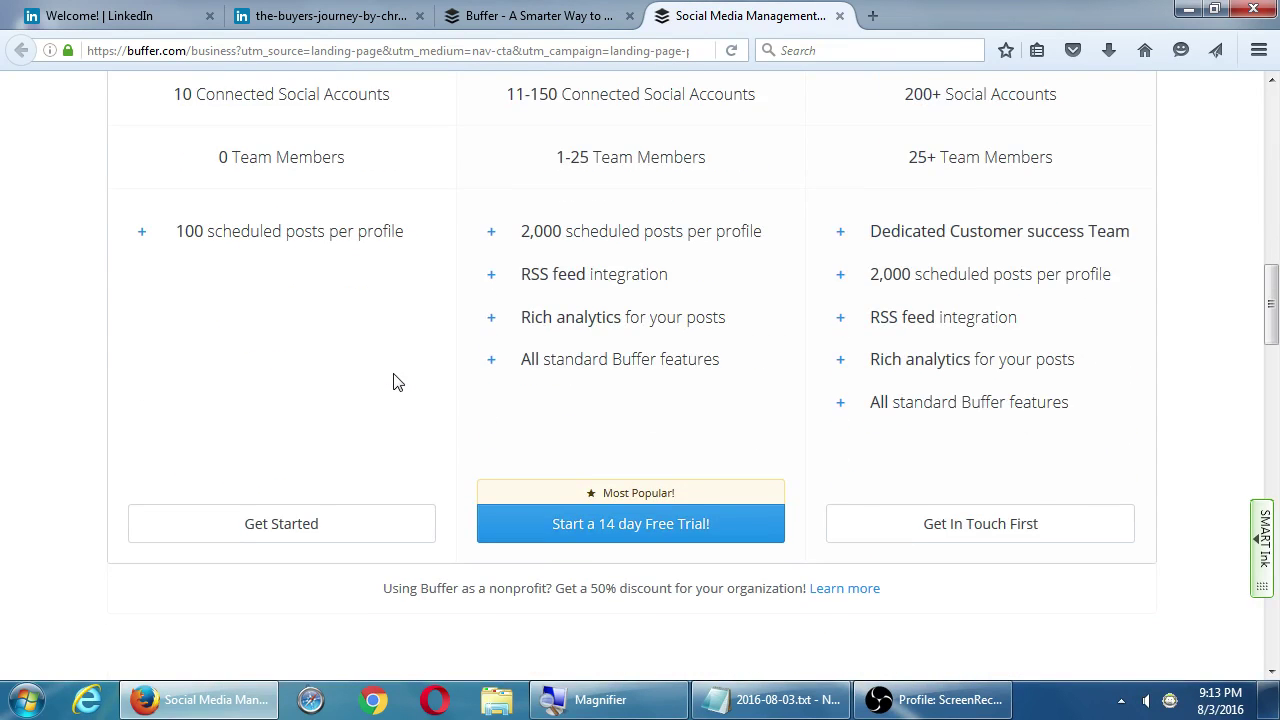
{"action": "scroll", "coordinate": [397, 380], "scroll_direction": "down", "scroll_amount": 5}
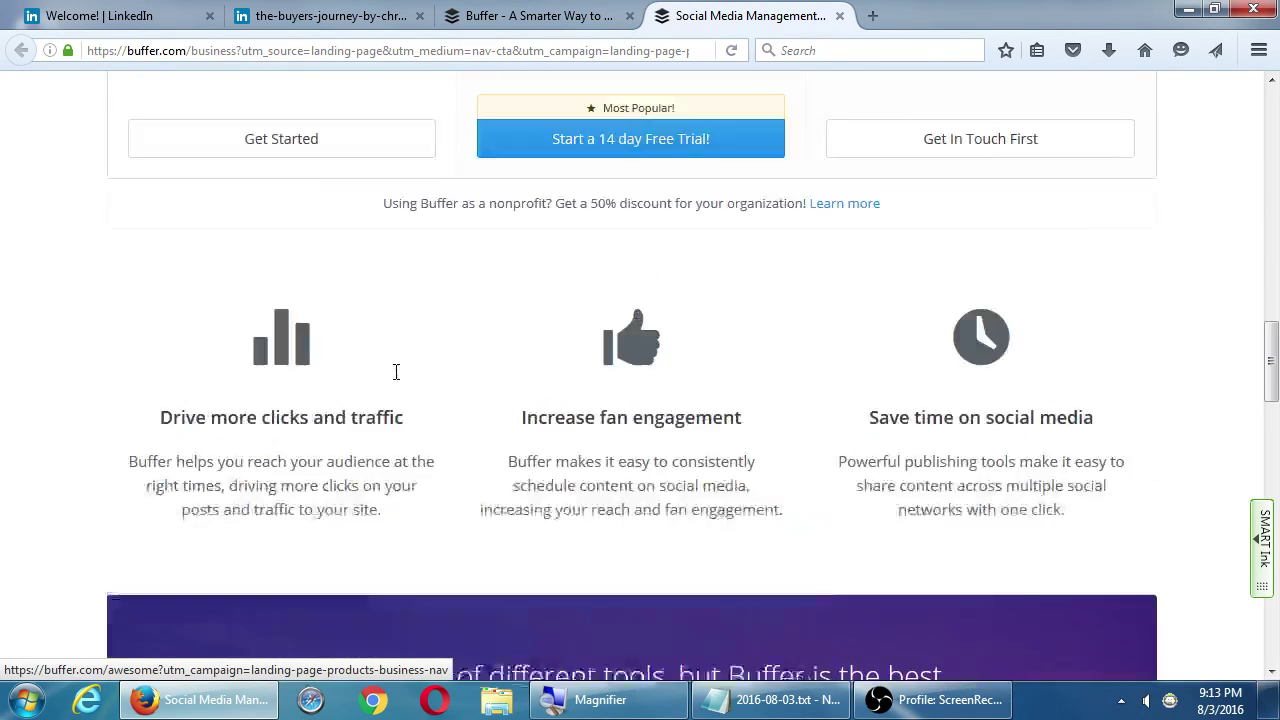
{"action": "scroll", "coordinate": [400, 368], "scroll_direction": "up", "scroll_amount": 5}
Return to the pricing tab and scroll to the Free-to-$399 monthly price table
{"action": "key", "text": "ctrl+Page_Up"}
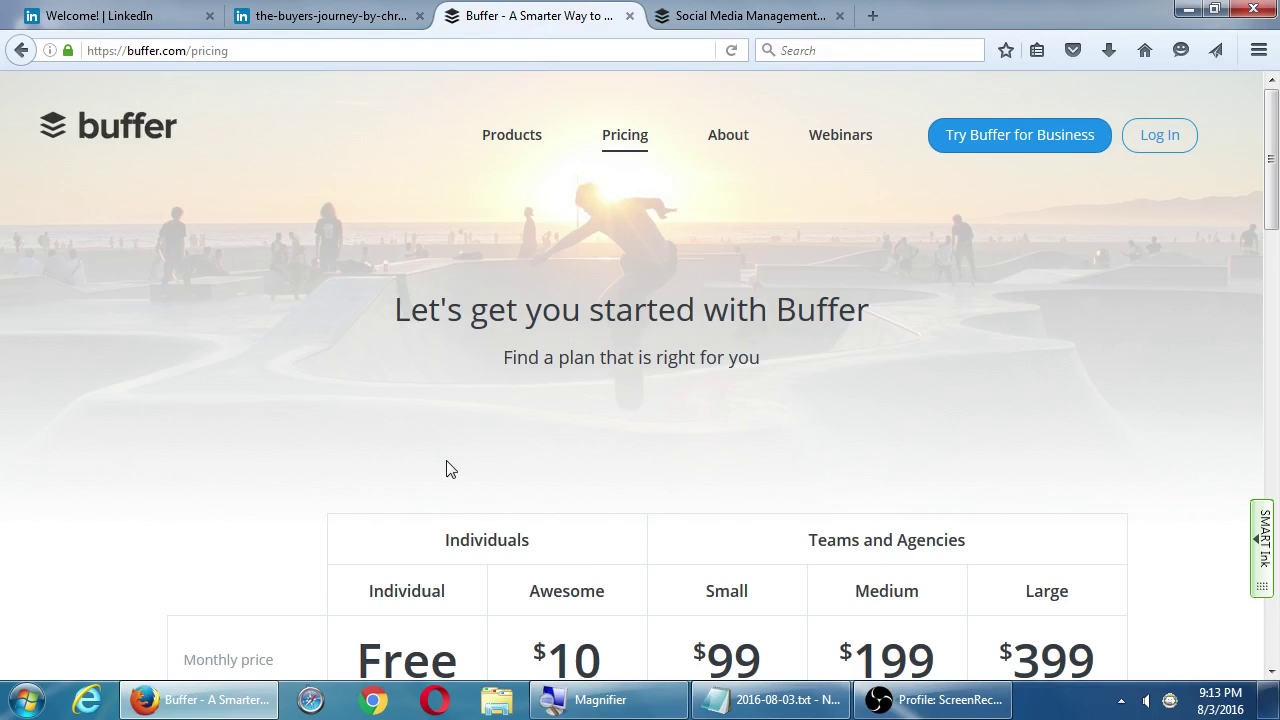
{"action": "scroll", "coordinate": [447, 470], "scroll_direction": "down", "scroll_amount": 2}
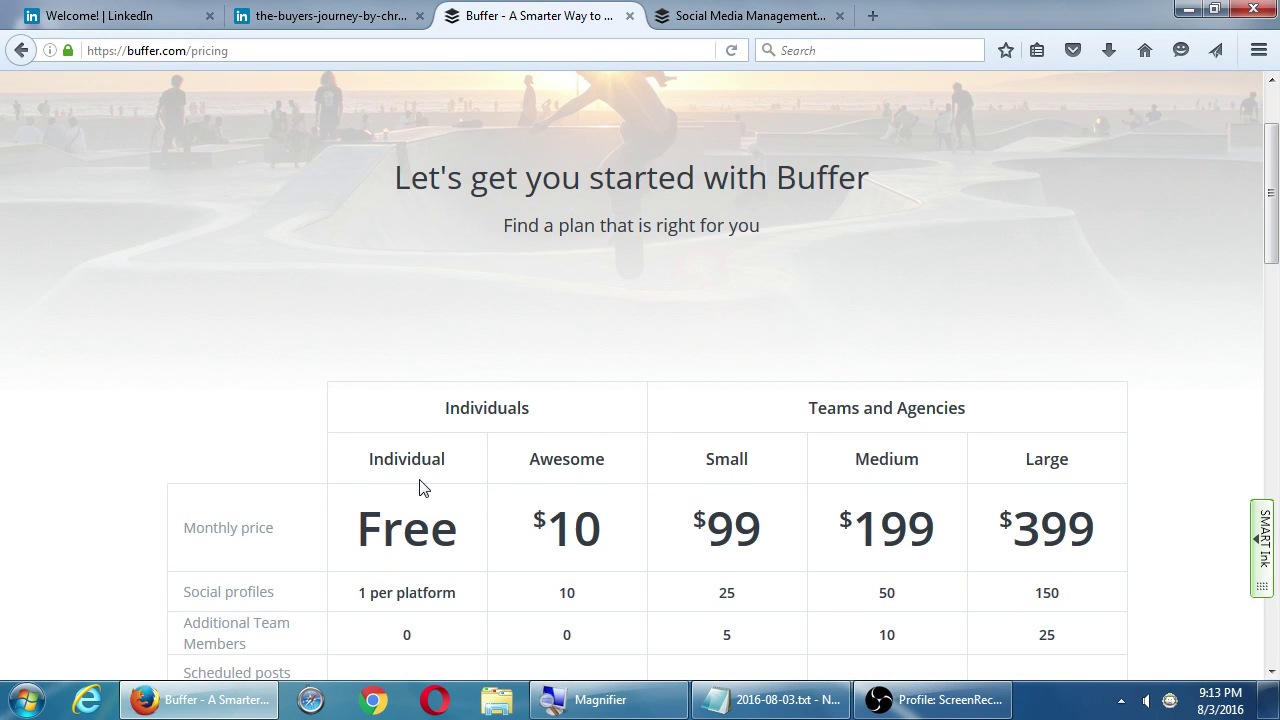
{"action": "scroll", "coordinate": [410, 488], "scroll_direction": "down", "scroll_amount": 15}
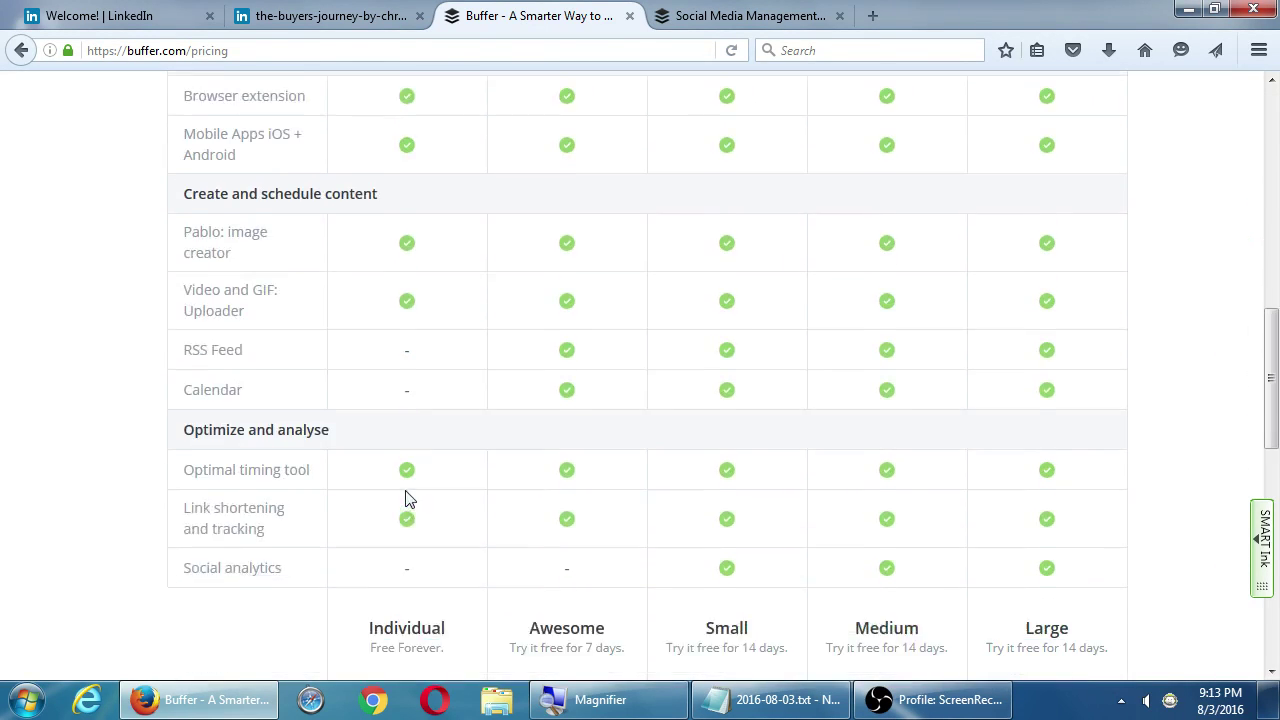
{"action": "scroll", "coordinate": [329, 269], "scroll_direction": "up", "scroll_amount": 15}
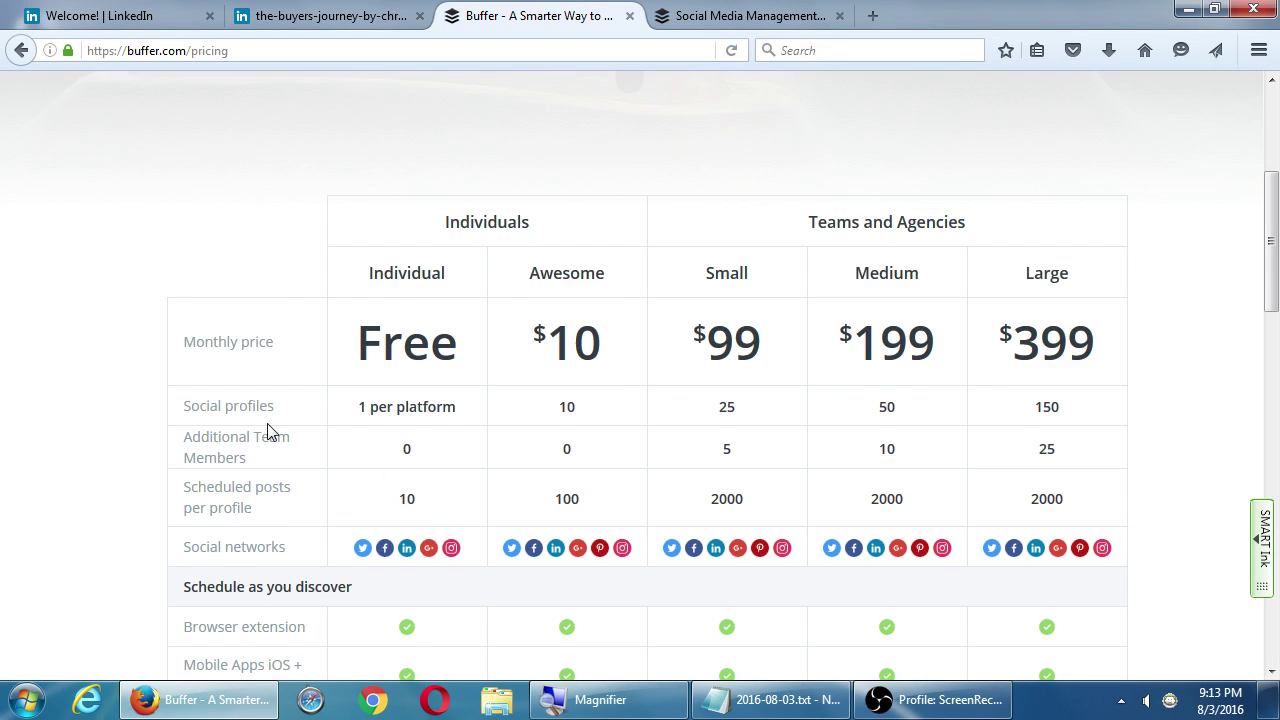
Bring Notepad forward, undo the accidental Social Media deletion, and move to the blank last line
{"action": "left_click", "coordinate": [800, 700]}
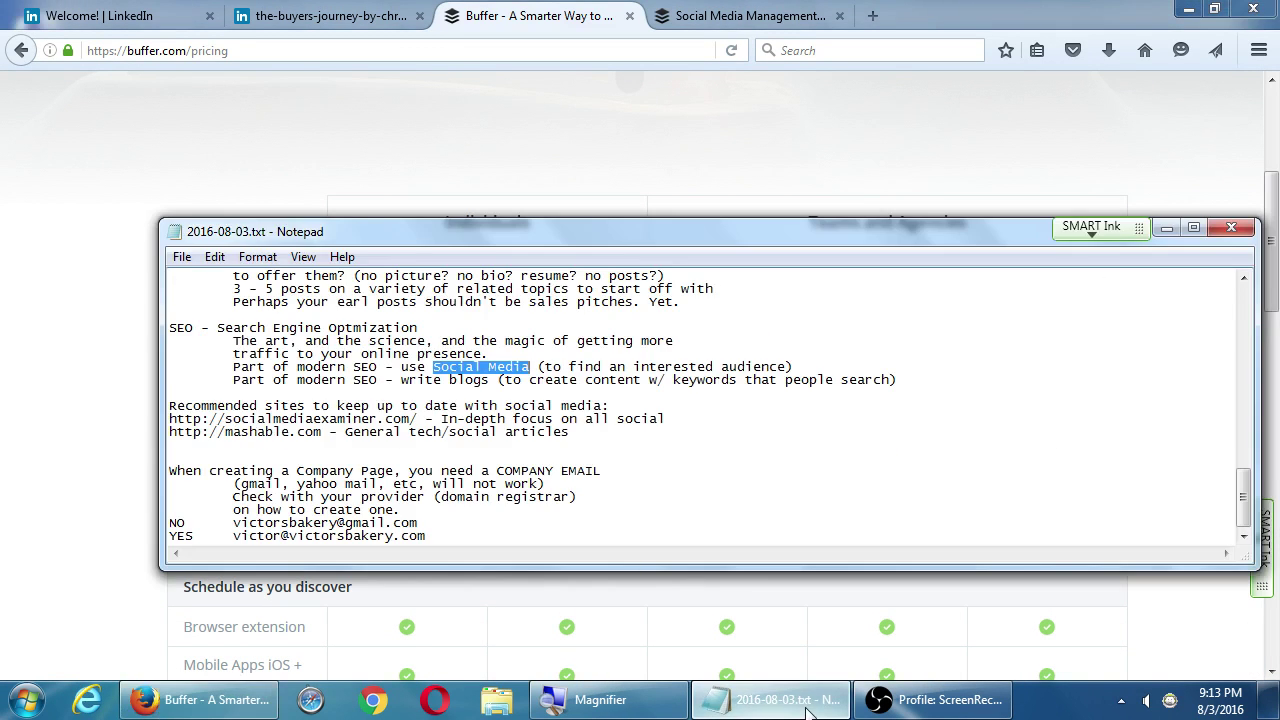
{"action": "key", "text": "Return"}
{"action": "key", "text": "ctrl+z"}
{"action": "key", "text": "Down"}
{"action": "key", "text": "Down"}
{"action": "key", "text": "Down"}
{"action": "key", "text": "Down"}
{"action": "key", "text": "Down"}
{"action": "key", "text": "Down"}
{"action": "key", "text": "Down"}
{"action": "key", "text": "Down"}
{"action": "key", "text": "Down"}
{"action": "key", "text": "Down"}
{"action": "key", "text": "Down"}
{"action": "key", "text": "Down"}
{"action": "key", "text": "Down"}
{"action": "key", "text": "Down"}
{"action": "key", "text": "Down"}
{"action": "key", "text": "Down"}
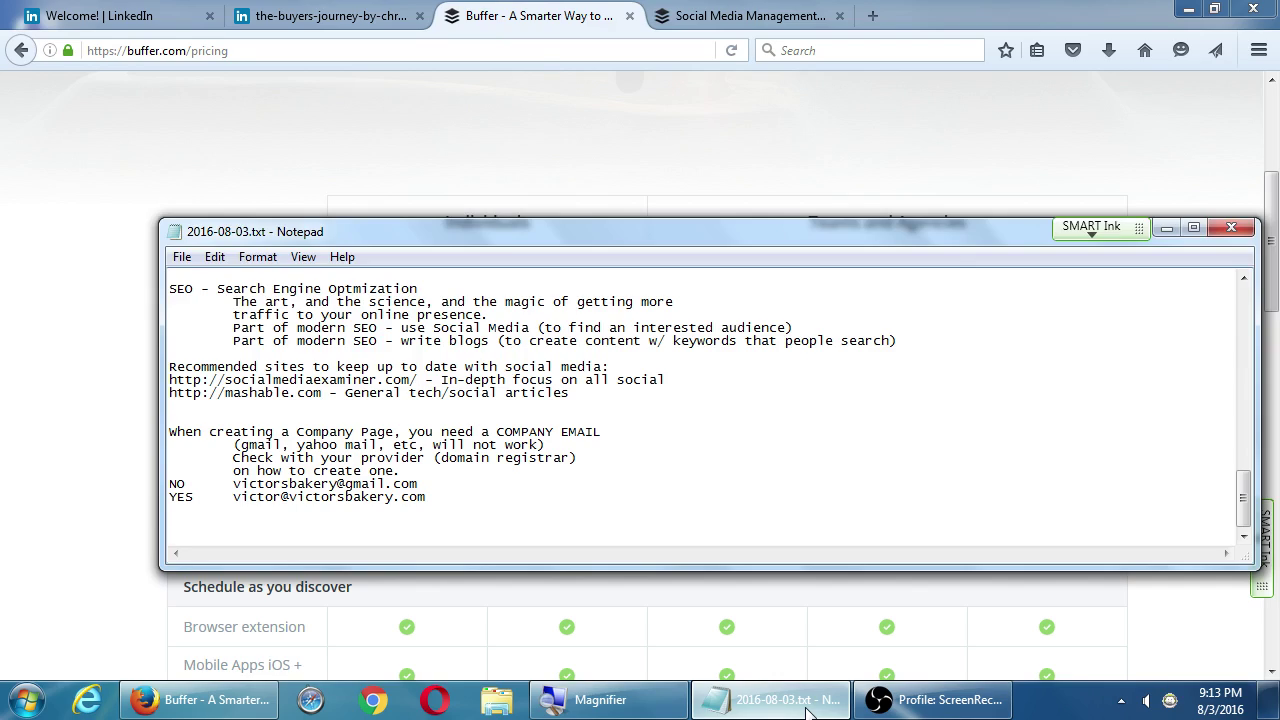
{"action": "key", "text": "super+plus"}
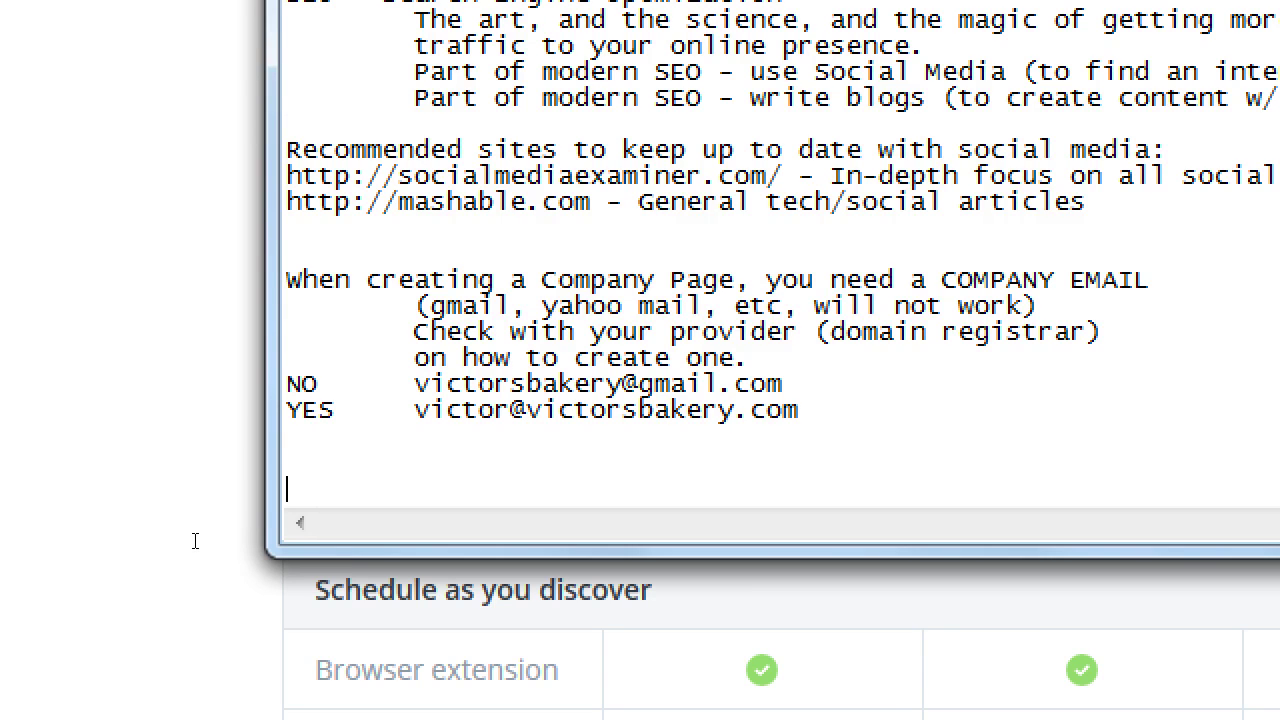
Type the line 'Buffer.com - used to share to multiple accounts at once'
{"action": "type", "text": "F"}
{"action": "key", "text": "BackSpace"}
{"action": "type", "text": "Buffer.com - used to "}
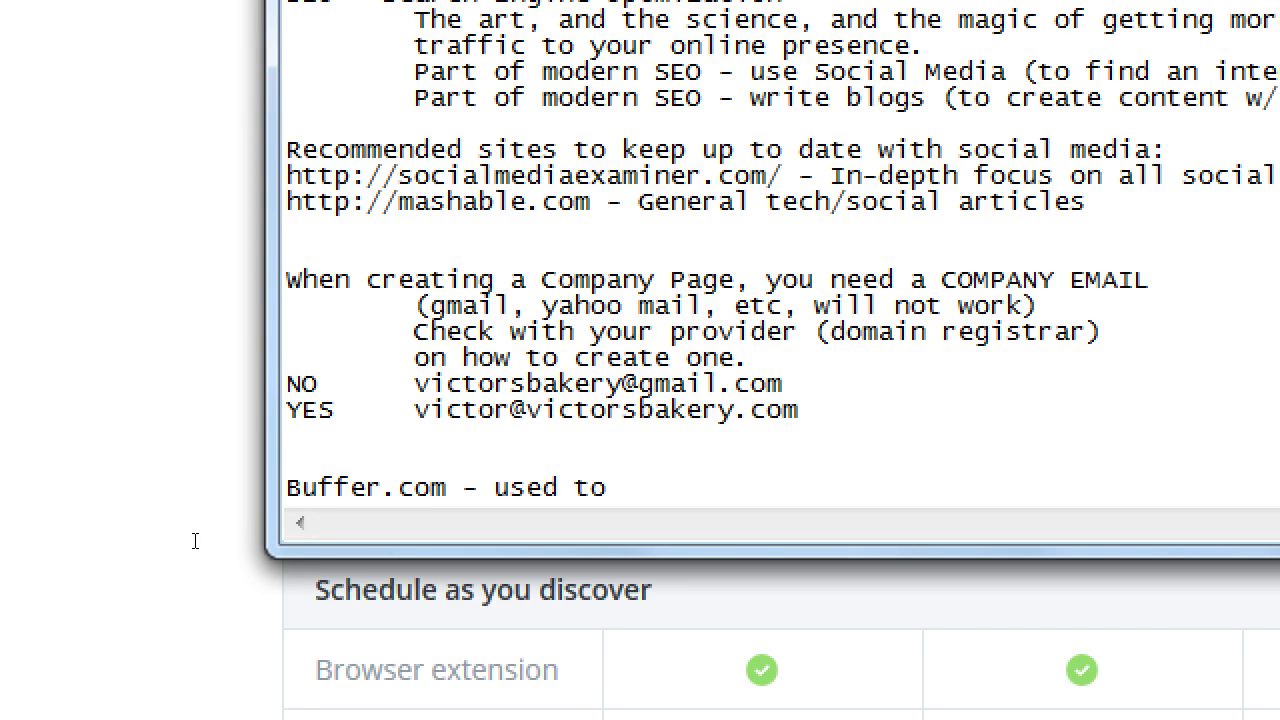
{"action": "type", "text": "share to multi"}
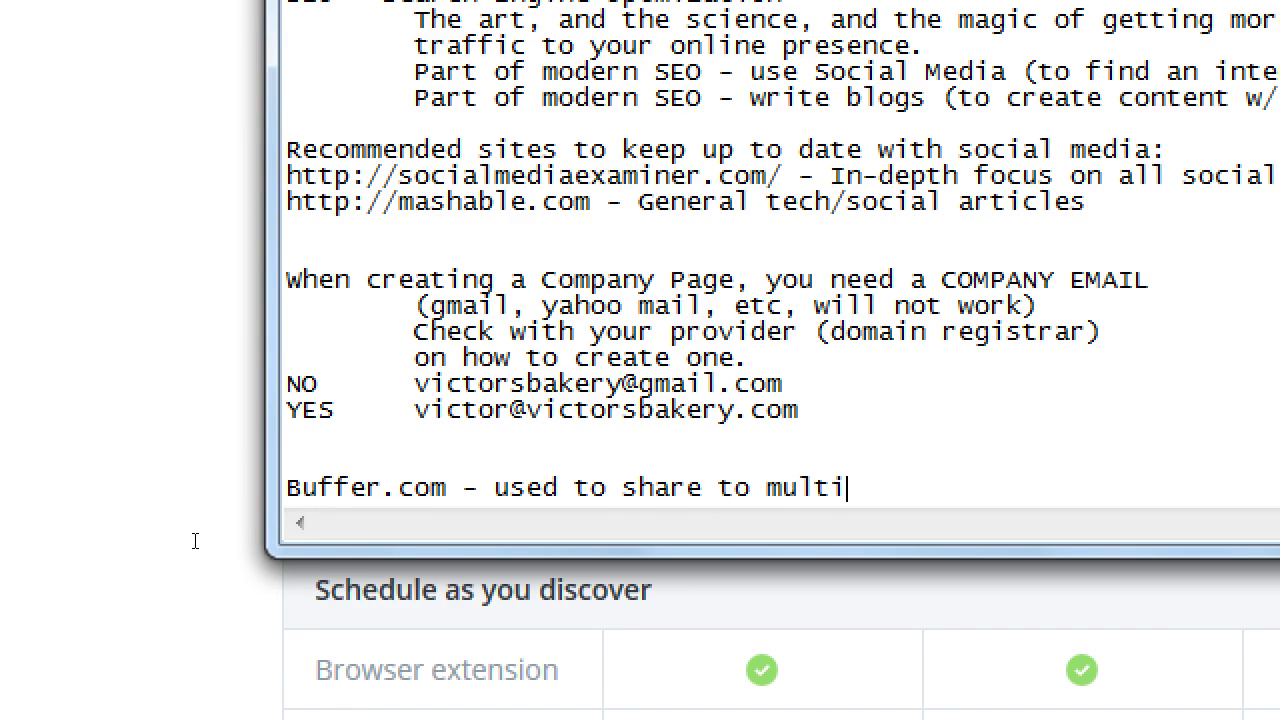
{"action": "type", "text": "ple accounts"}
{"action": "key", "text": "Return"}
{"action": "key", "text": "Tab"}
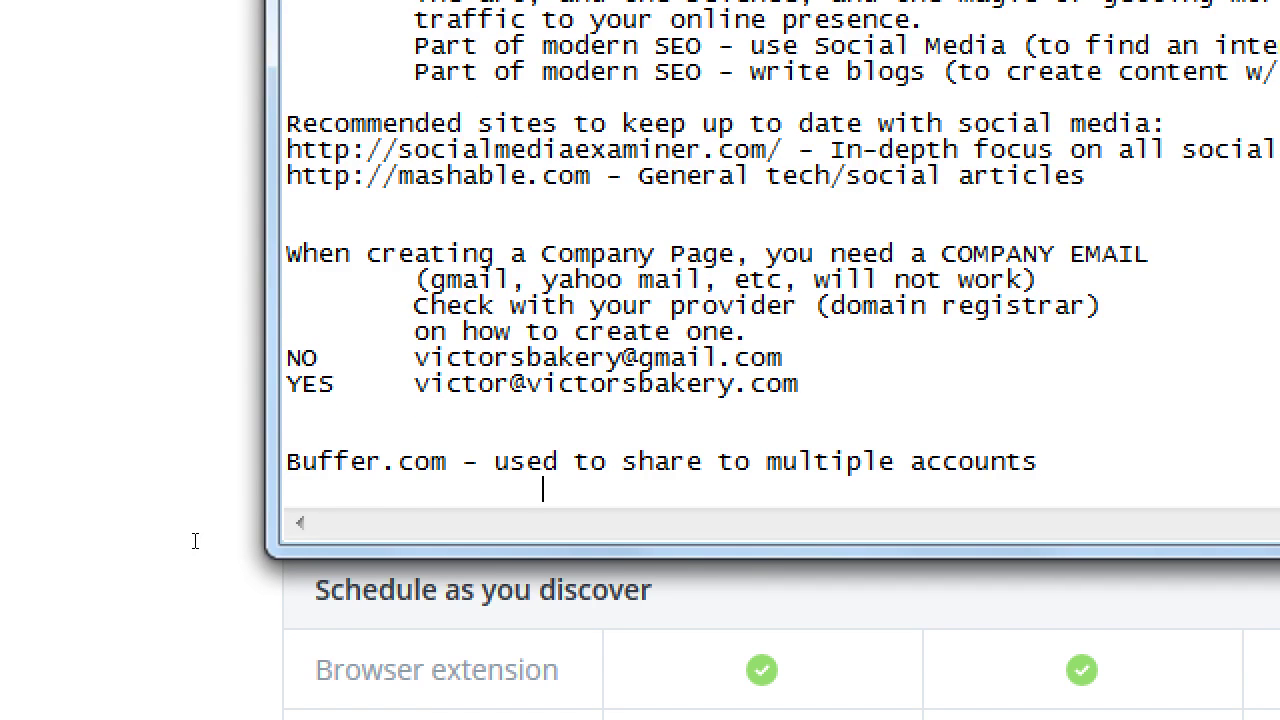
{"action": "key", "text": "BackSpace"}
{"action": "key", "text": "BackSpace"}
{"action": "key", "text": "BackSpace"}
{"action": "type", "text": "at once"}
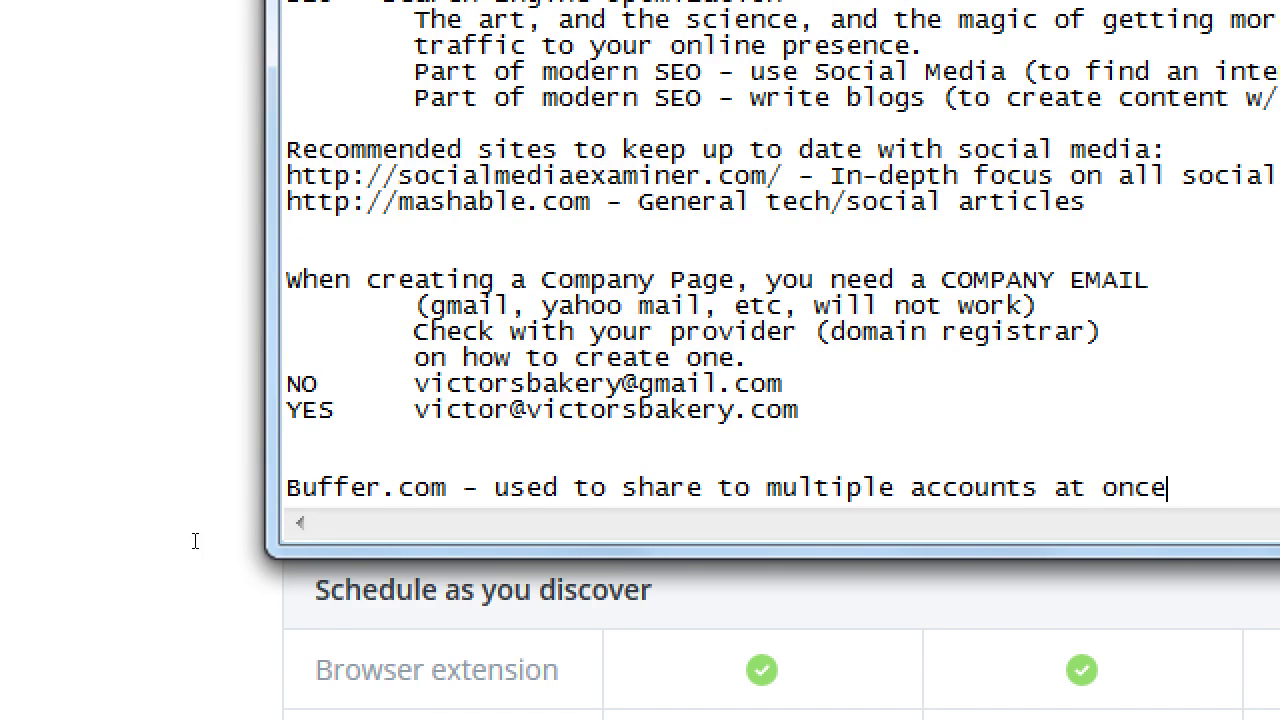
Add tab-separated 'Pros' and 'Cons' headings on the next line
{"action": "key", "text": "Return"}
{"action": "type", "text": "Pros"}
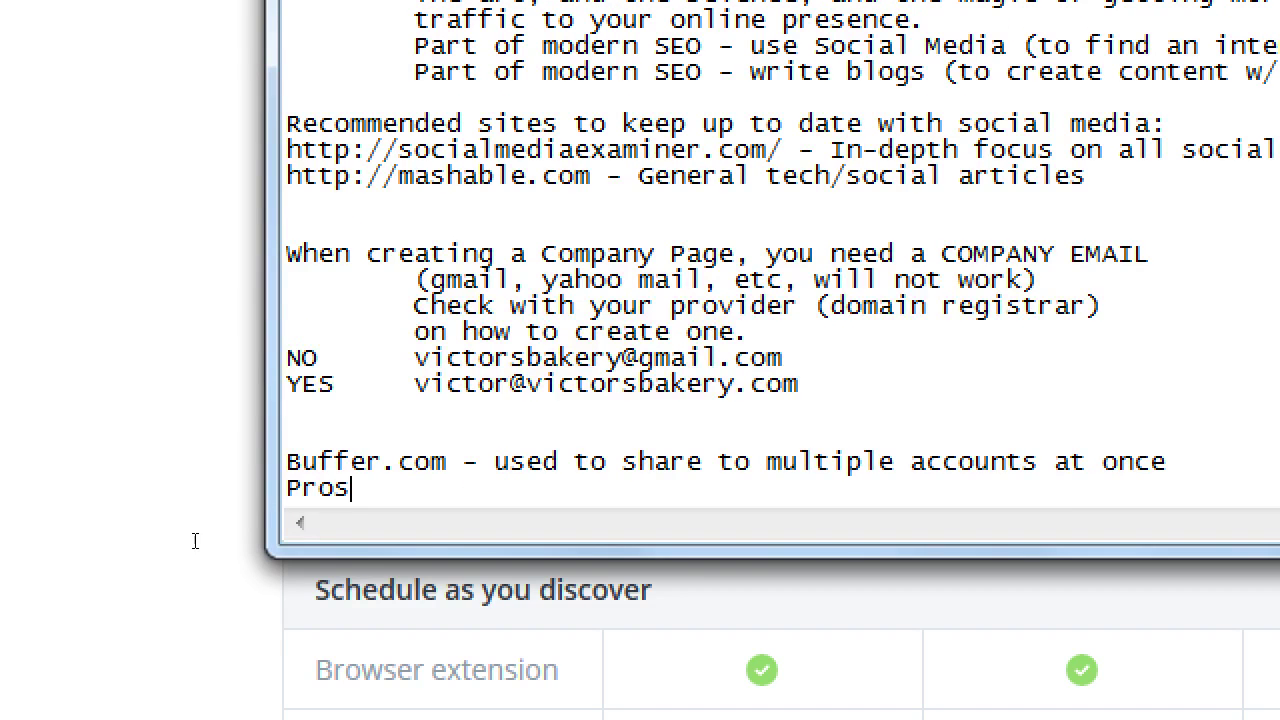
{"action": "key", "text": "Tab"}
{"action": "key", "text": "Tab"}
{"action": "type", "text": "Cons"}
{"action": "key", "text": "Return"}
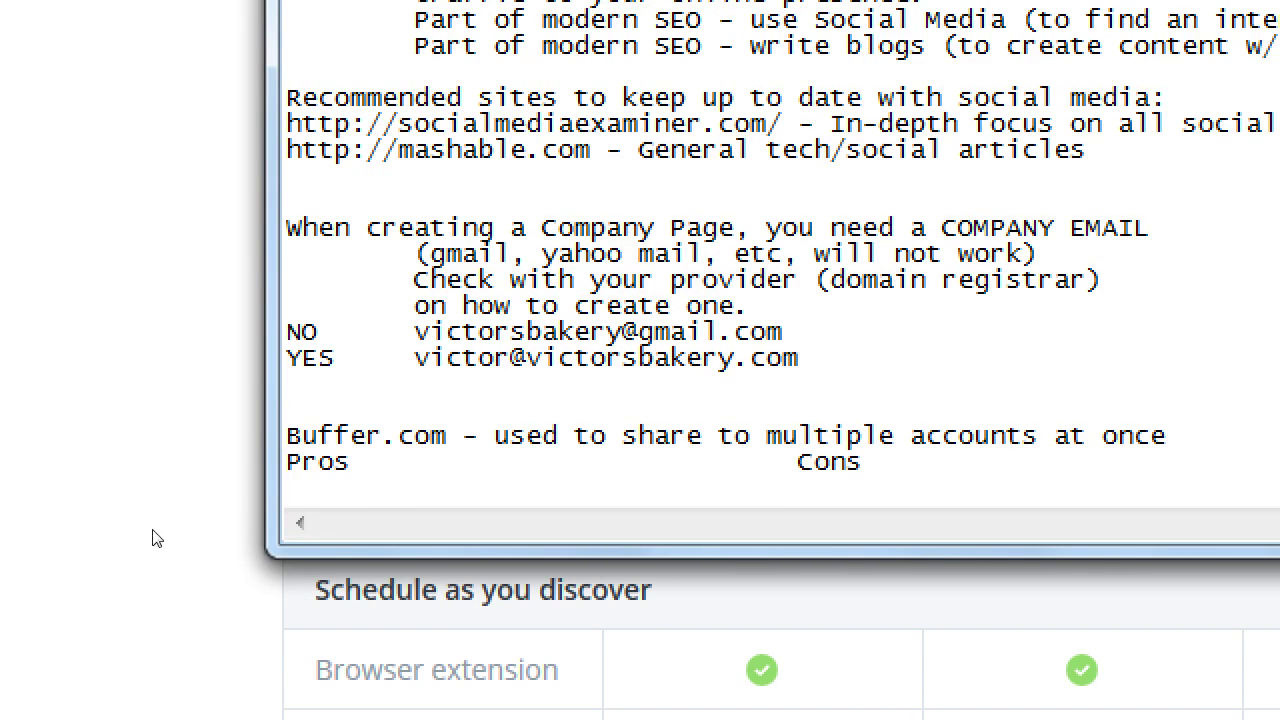
List three pros: 'Basic features are free', 'Share to all networks quickly', 'Schedule posts'
{"action": "type", "text": "Basic features are free"}
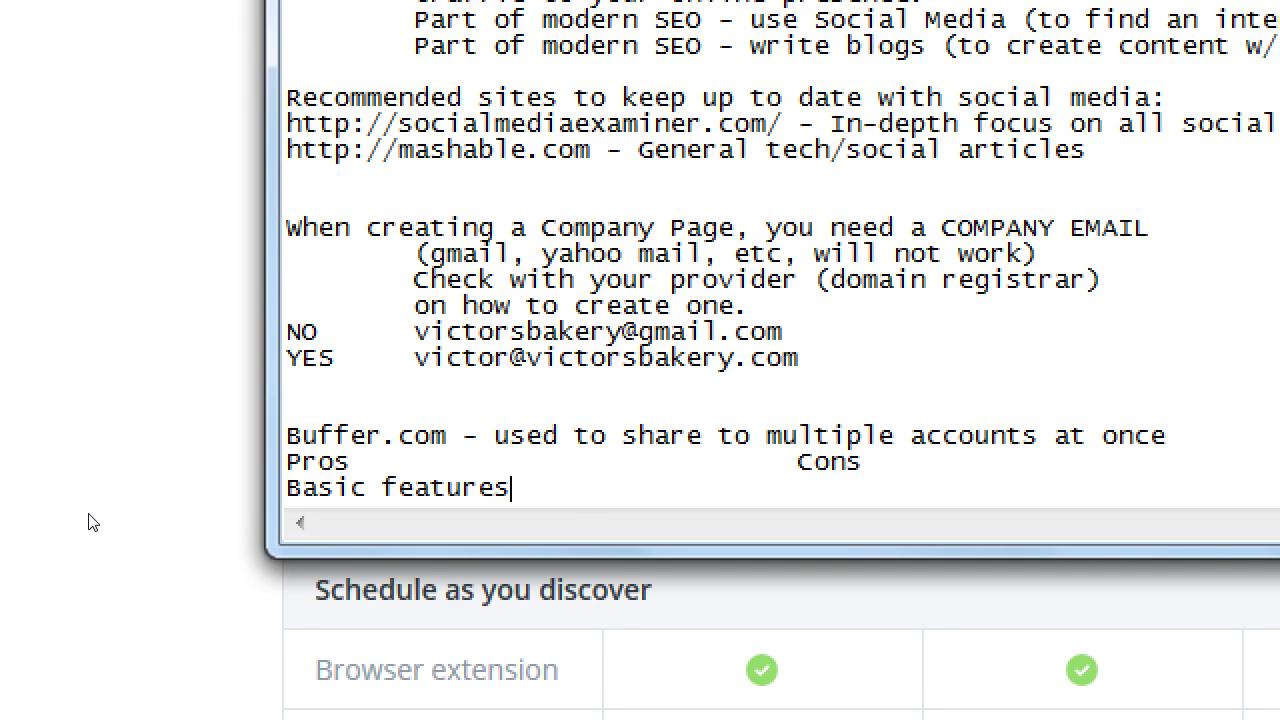
{"action": "key", "text": "Return"}
{"action": "type", "text": "Share to all networks quickly"}
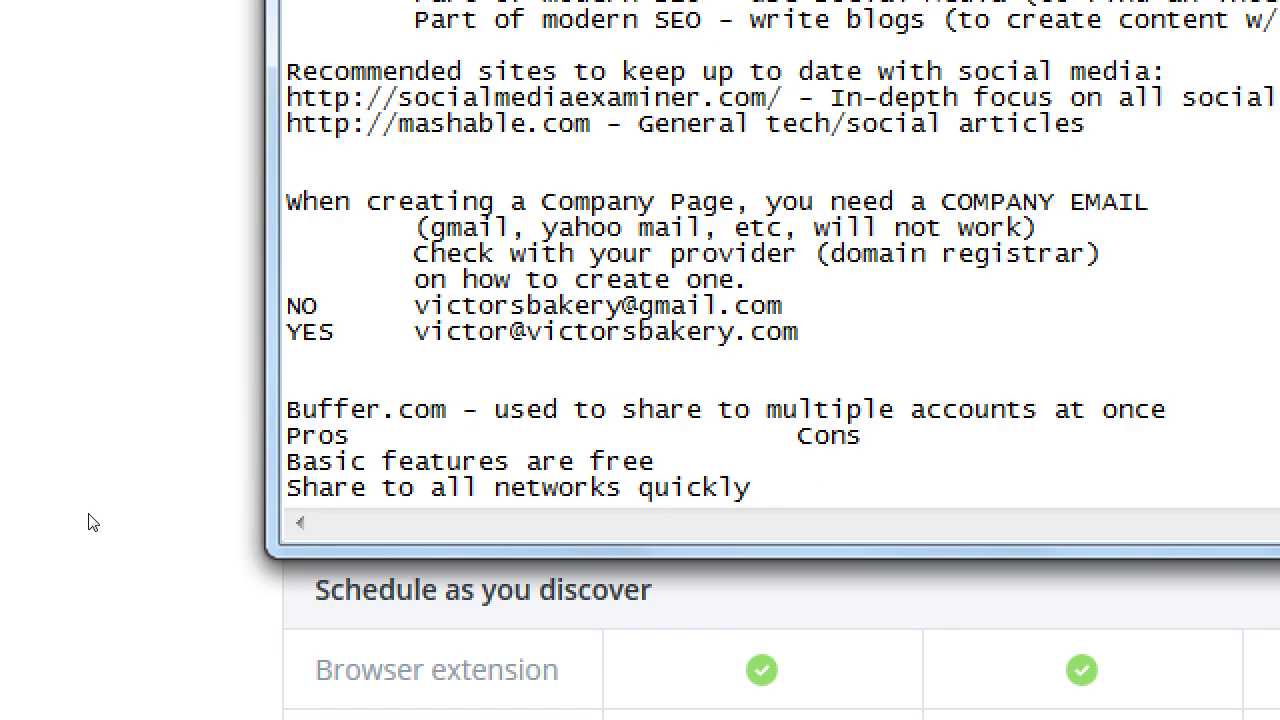
{"action": "key", "text": "Return"}
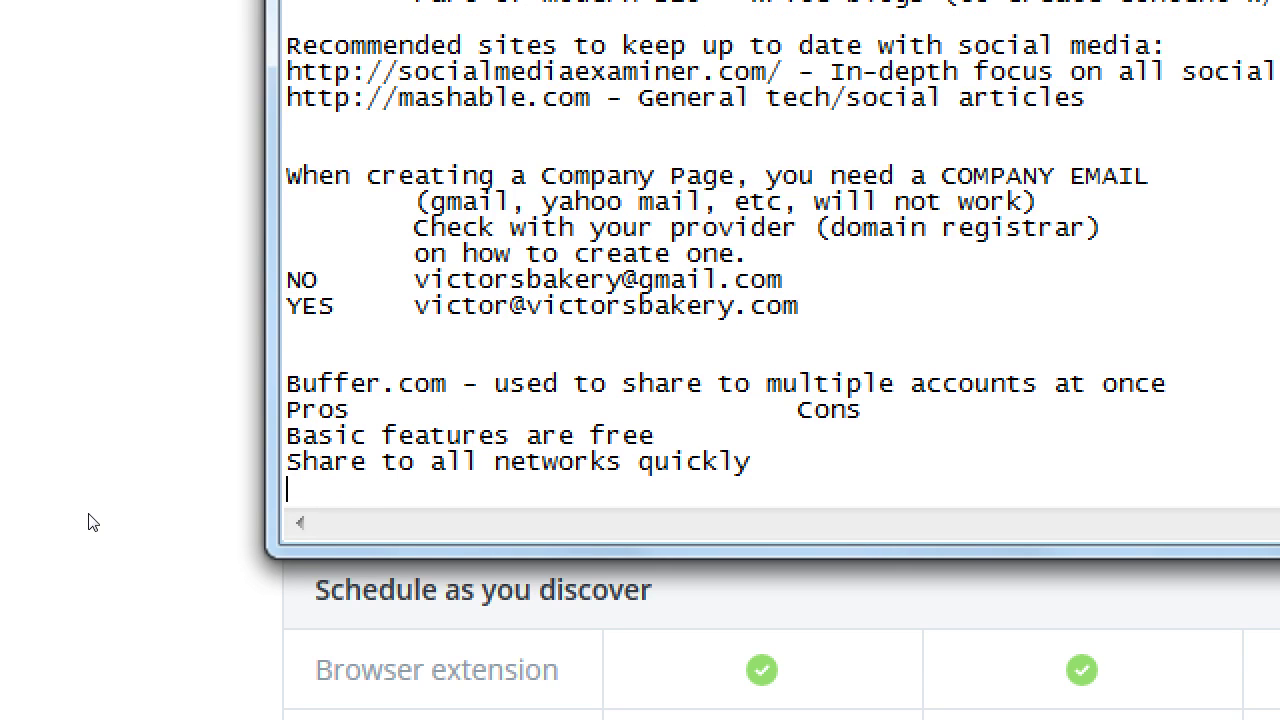
{"action": "type", "text": "Schedule posts"}
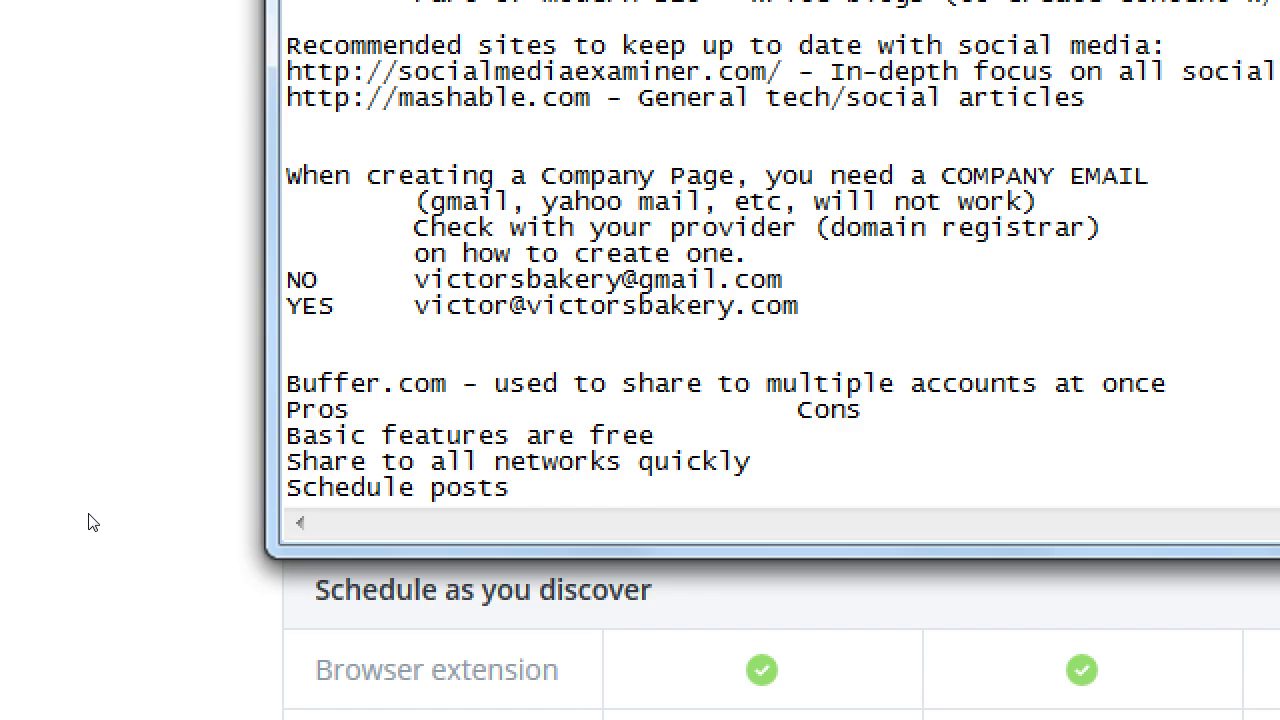
Add the con 'Better features are not free' beside the first pro
{"action": "key", "text": "Up"}
{"action": "key", "text": "End"}
{"action": "key", "text": "Tab"}
{"action": "key", "text": "Tab"}
{"action": "type", "text": "Better frea"}
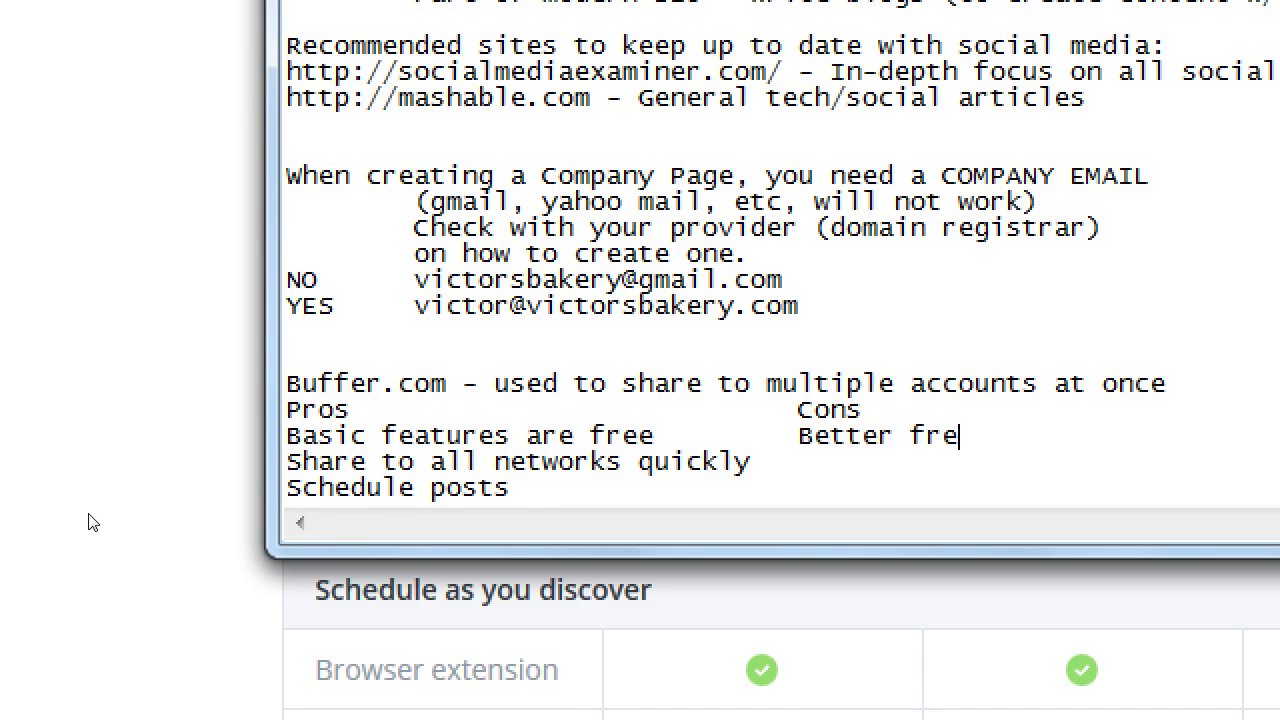
{"action": "key", "text": "BackSpace"}
{"action": "key", "text": "BackSpace"}
{"action": "key", "text": "BackSpace"}
{"action": "type", "text": "eatures are not free"}
Add cons 'Homogenous content' and 'Not quite ompitized per platform' beside the other two pros
{"action": "key", "text": "Down"}
{"action": "key", "text": "Tab"}
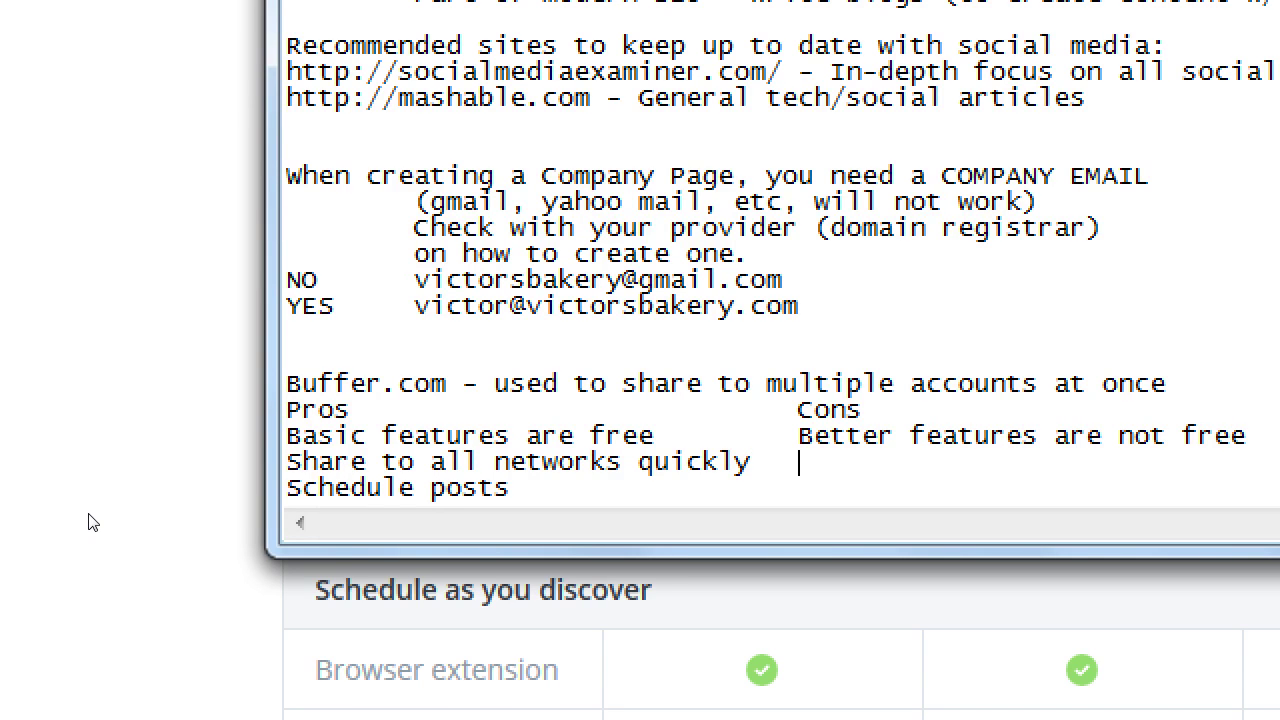
{"action": "type", "text": "Homogenous"}
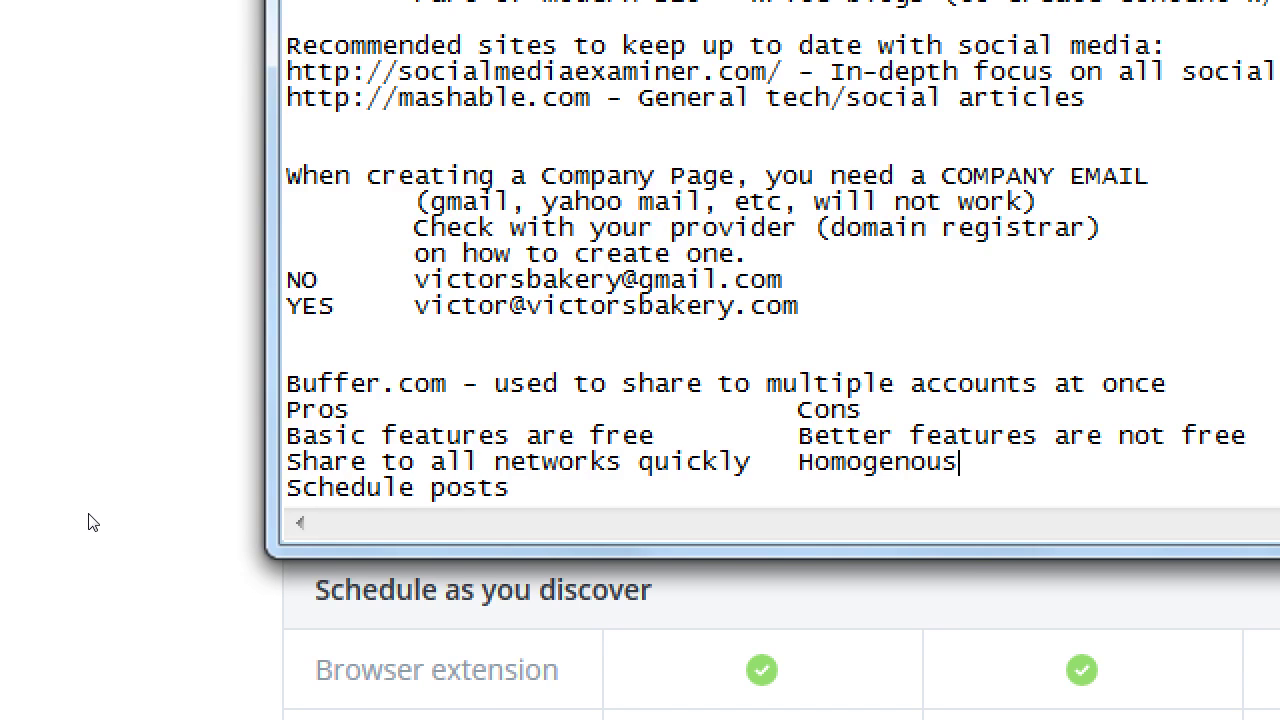
{"action": "type", "text": " content"}
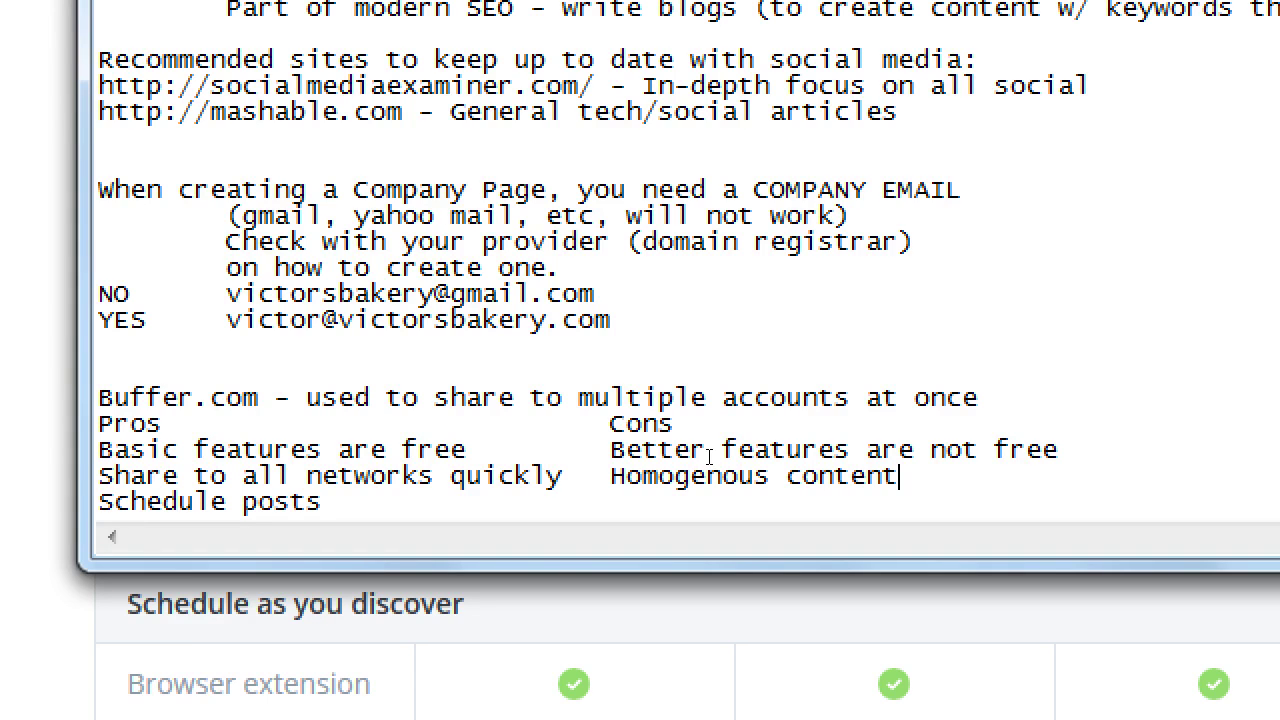
{"action": "key", "text": "Down"}
{"action": "key", "text": "Tab"}
{"action": "key", "text": "Tab"}
{"action": "key", "text": "Tab"}
{"action": "type", "text": "Not quite ompitized per p"}
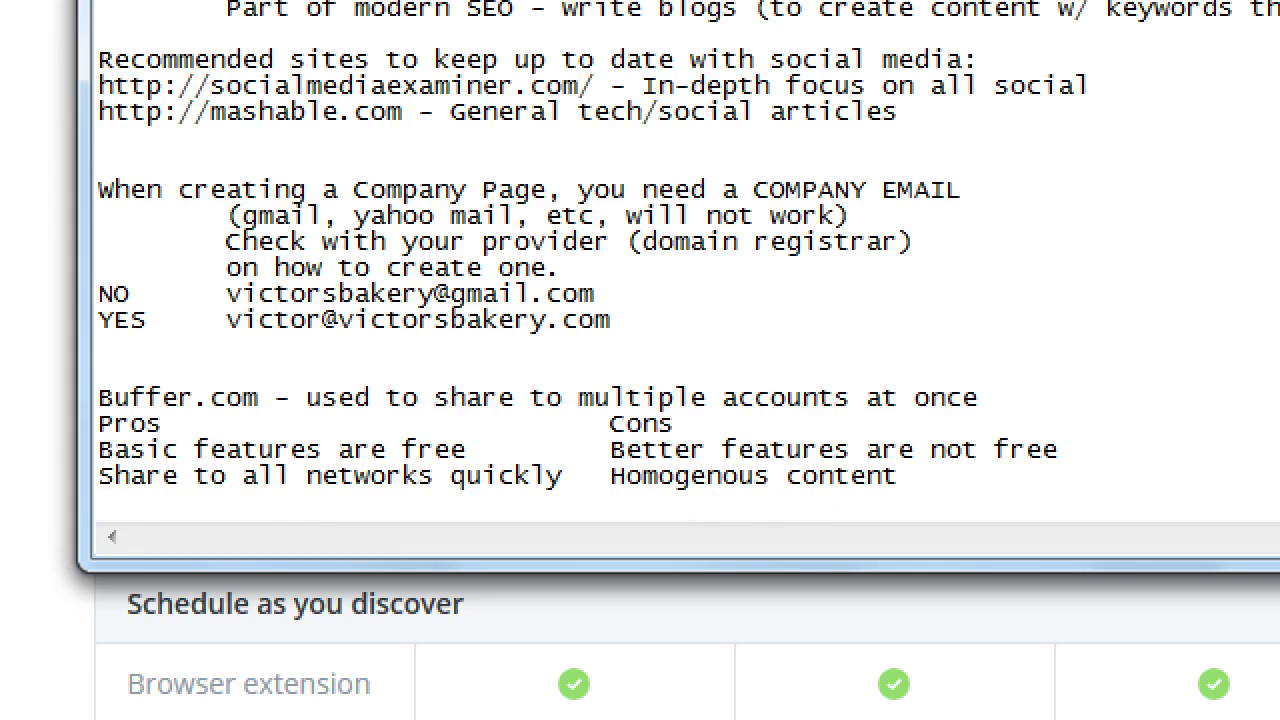
{"action": "type", "text": "latf"}
{"action": "key", "text": "BackSpace"}
{"action": "type", "text": "tform"}
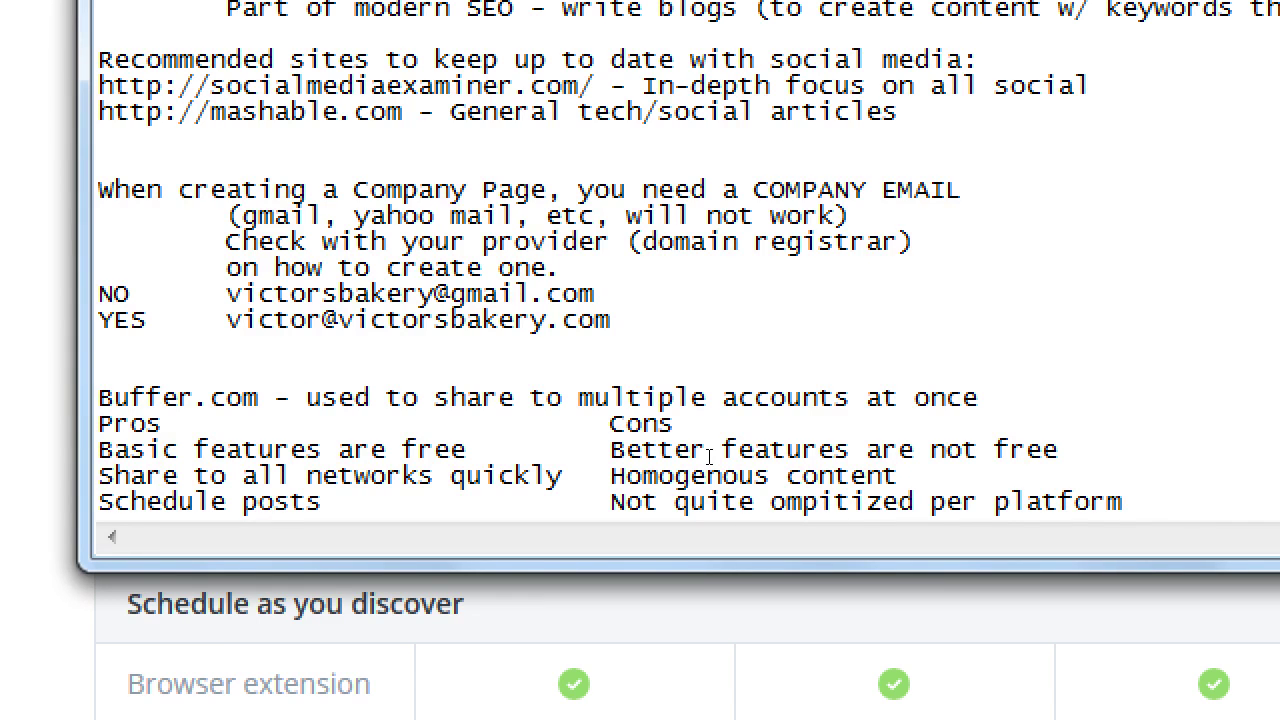
Add the note '(Hootsuite.com - alternative to Buffer.com)' below the Buffer pros and cons, then return to the browser
{"action": "key", "text": "super+minus"}
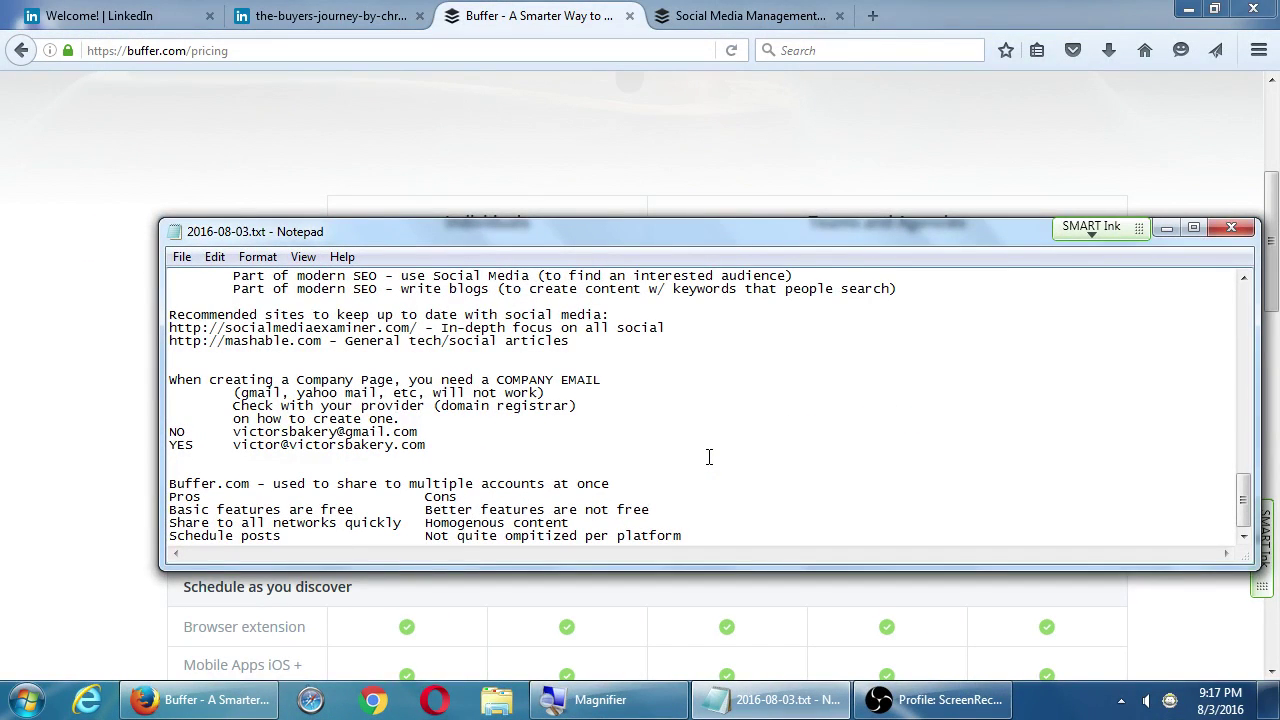
{"action": "scroll", "coordinate": [708, 456], "scroll_direction": "down", "scroll_amount": 1}
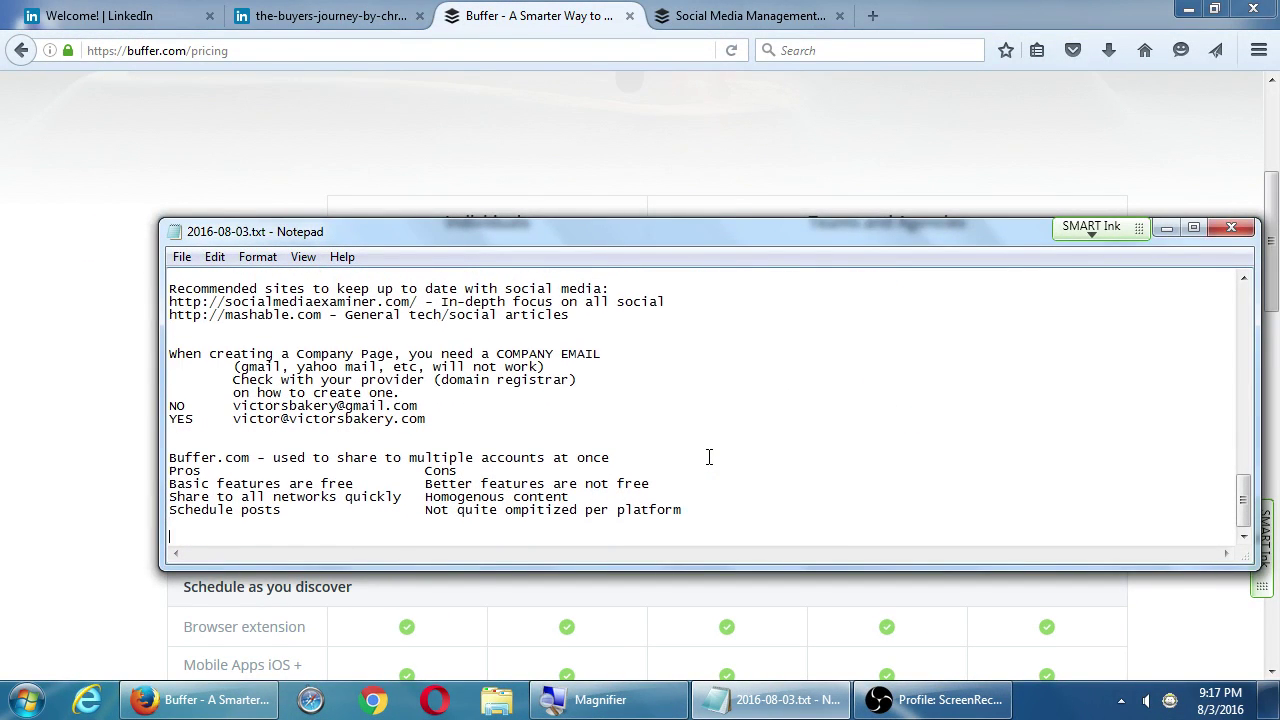
{"action": "key", "text": "super+plus"}
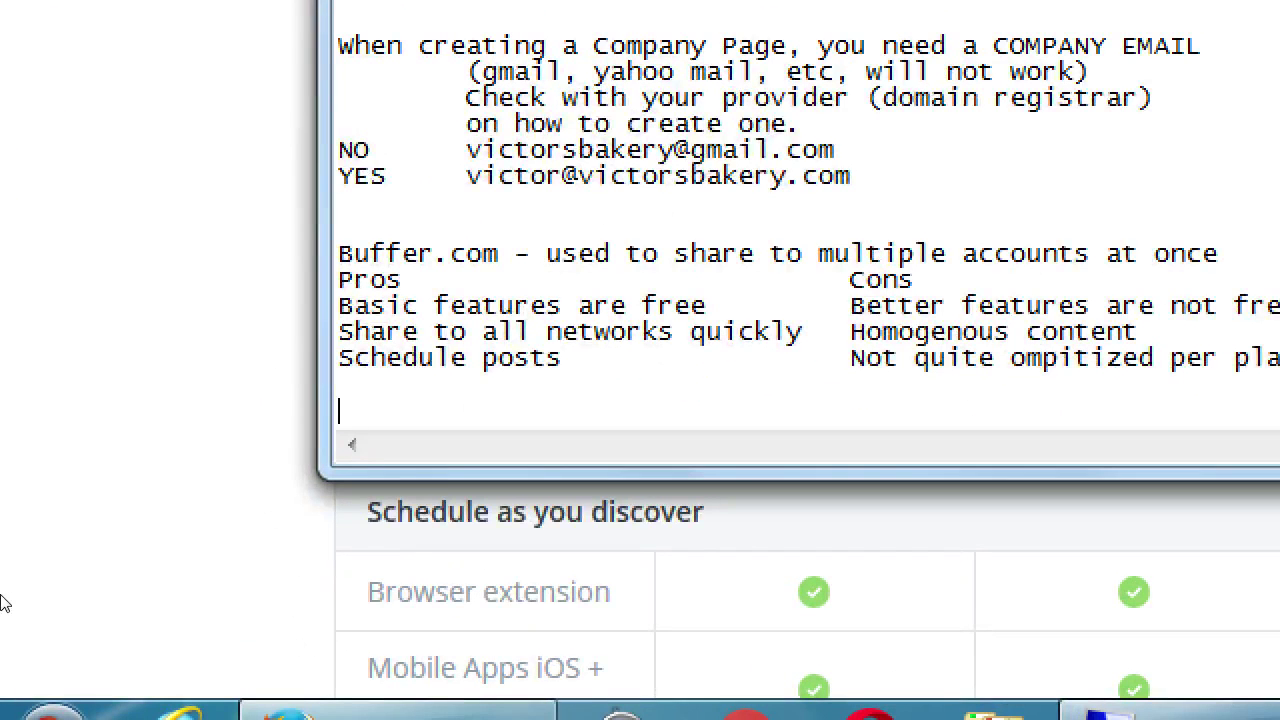
{"action": "type", "text": "(Hootsuite.com -"}
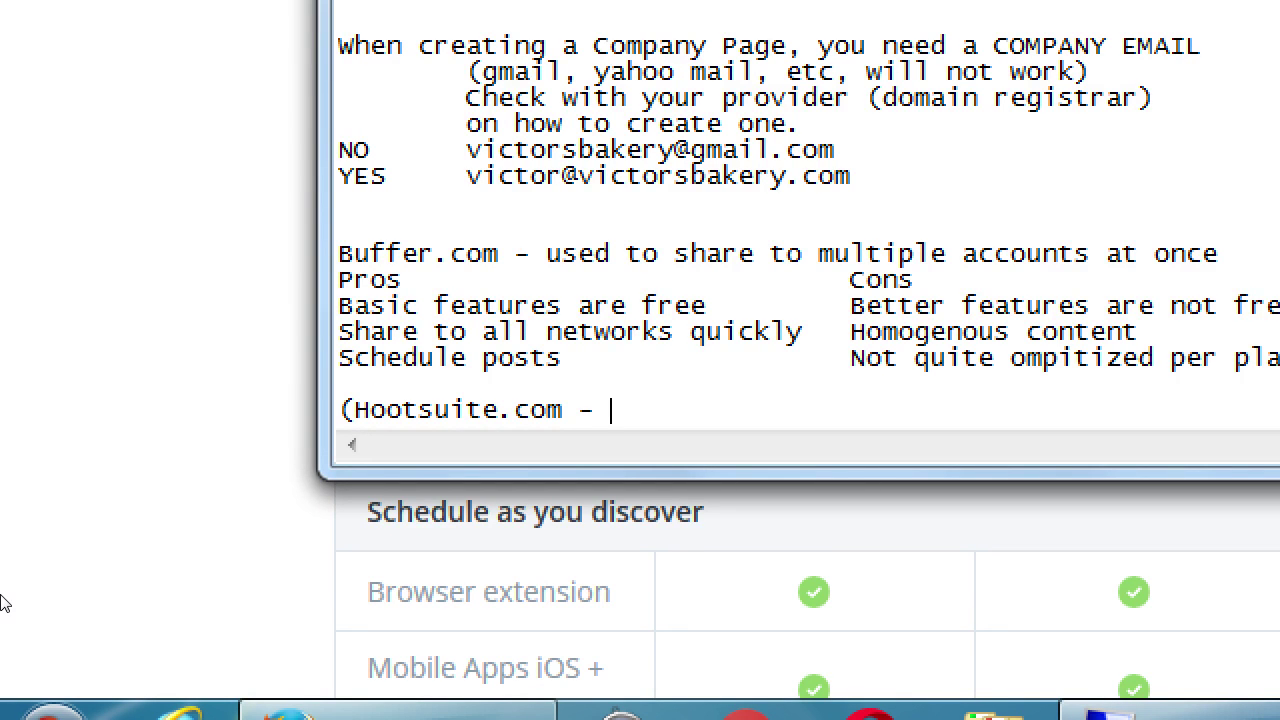
{"action": "type", "text": "alternative to "}
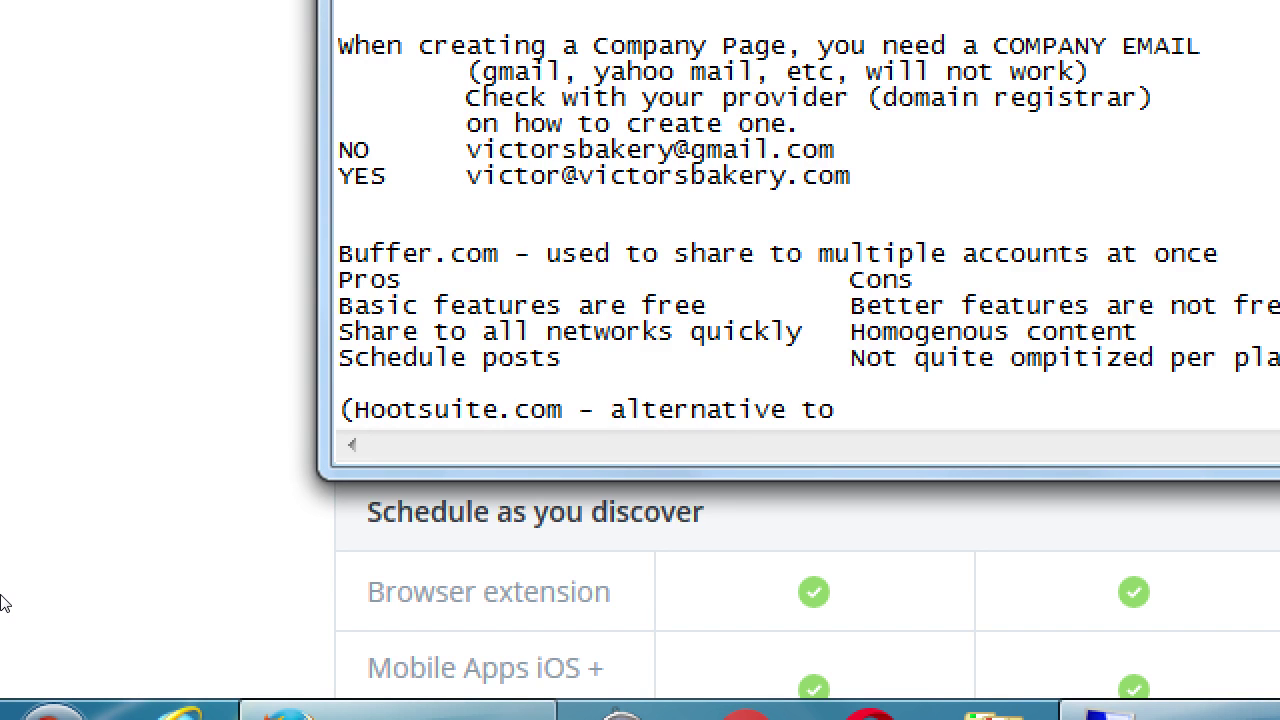
{"action": "type", "text": "Buffer.com)"}
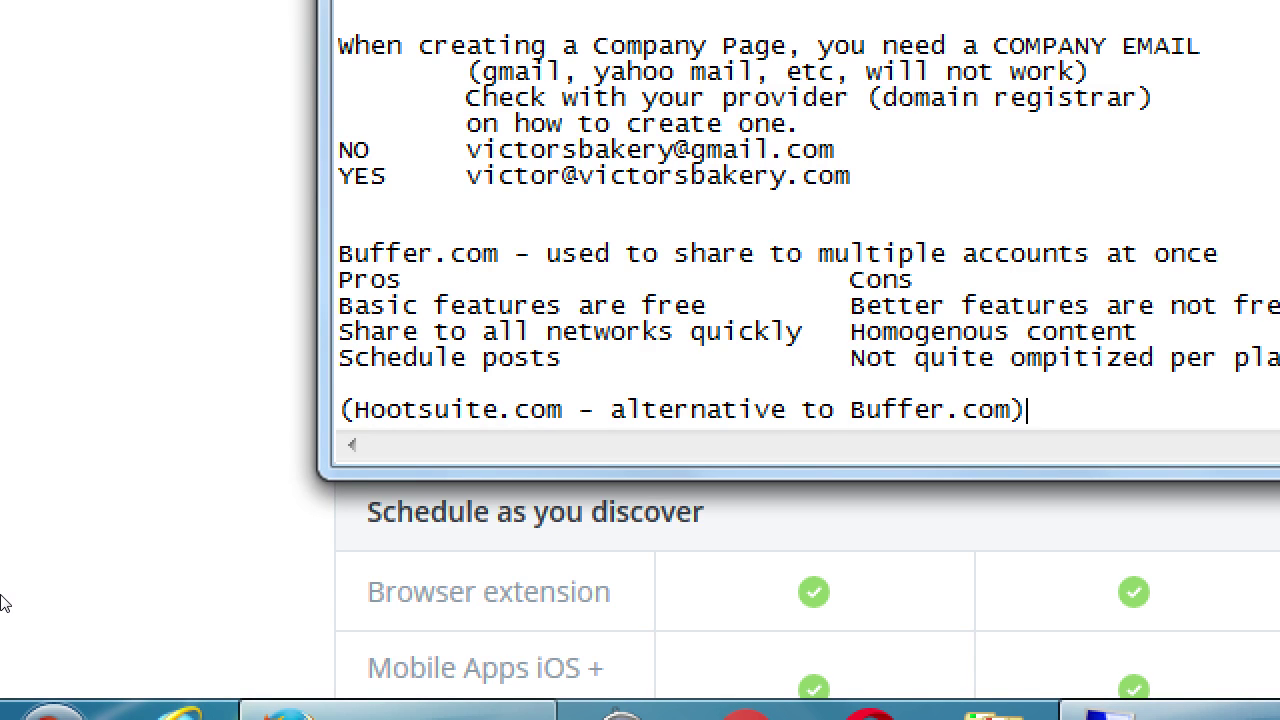
{"action": "left_click", "coordinate": [3, 603]}
Load crowdbooster.com in a new browser tab
{"action": "key", "text": "super+minus"}
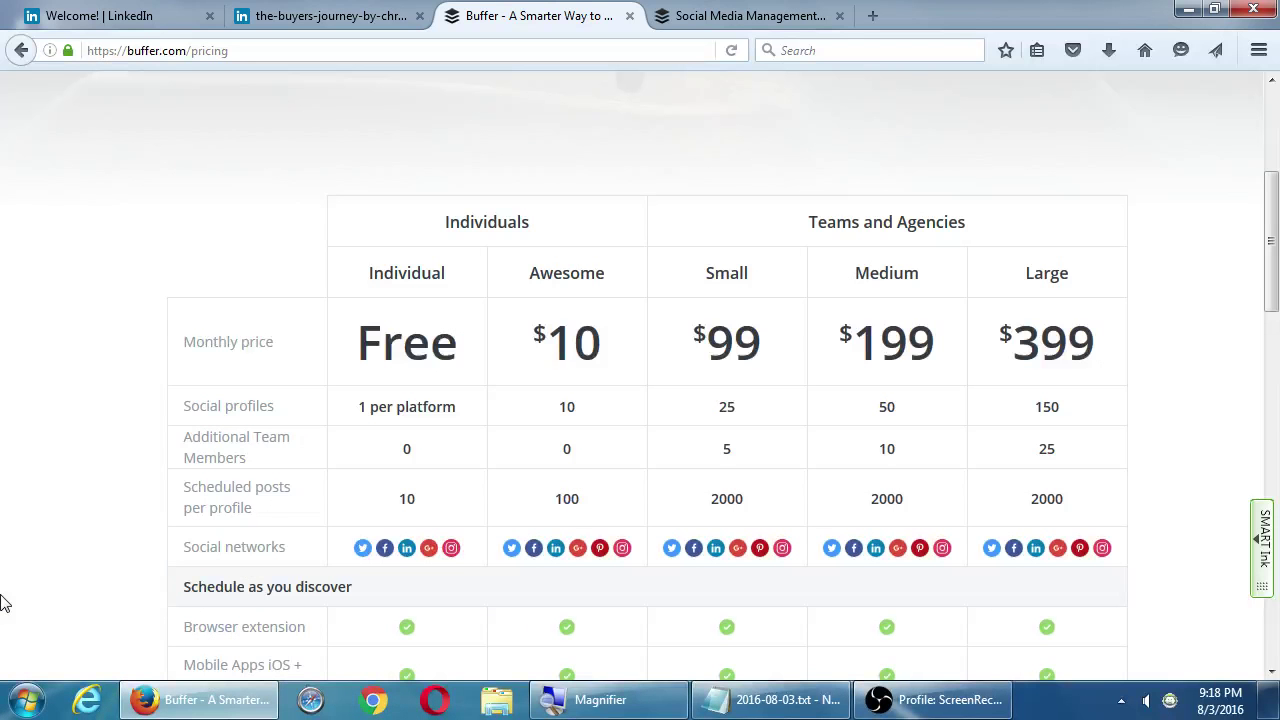
{"action": "key", "text": "ctrl+t"}
{"action": "type", "text": "crow"}
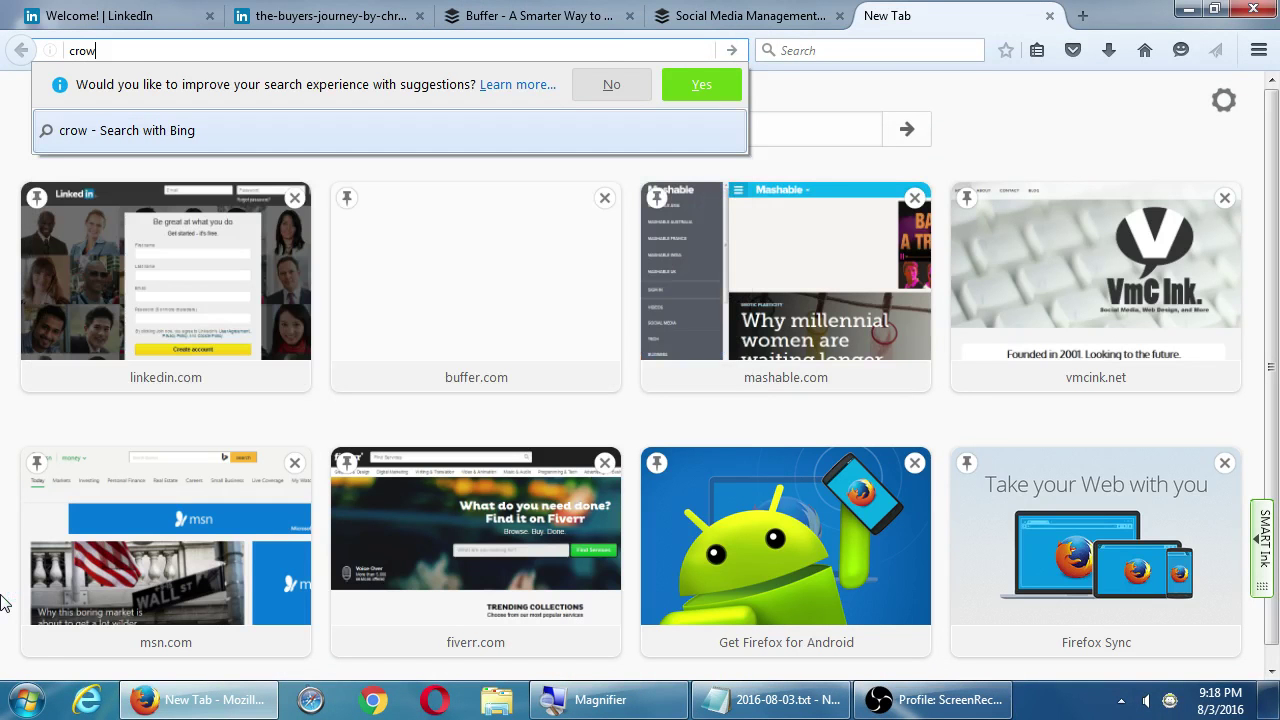
{"action": "type", "text": "dbooster.co"}
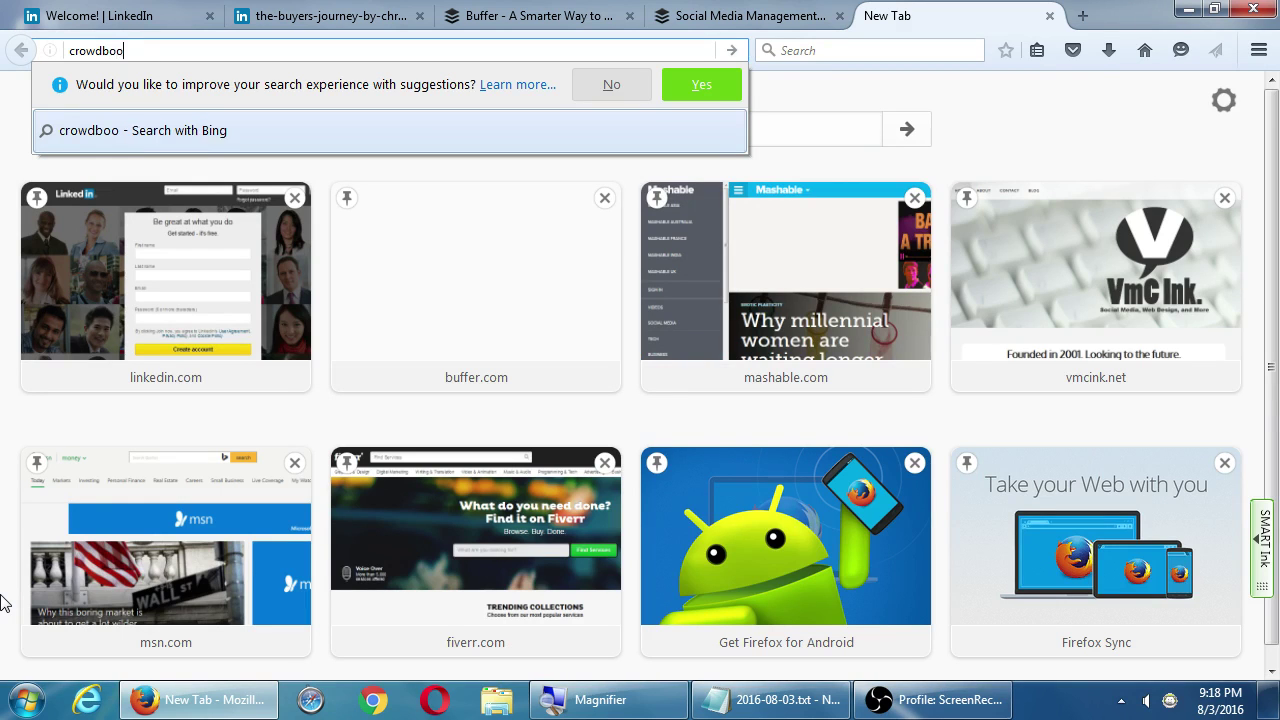
{"action": "type", "text": "m"}
{"action": "key", "text": "Return"}
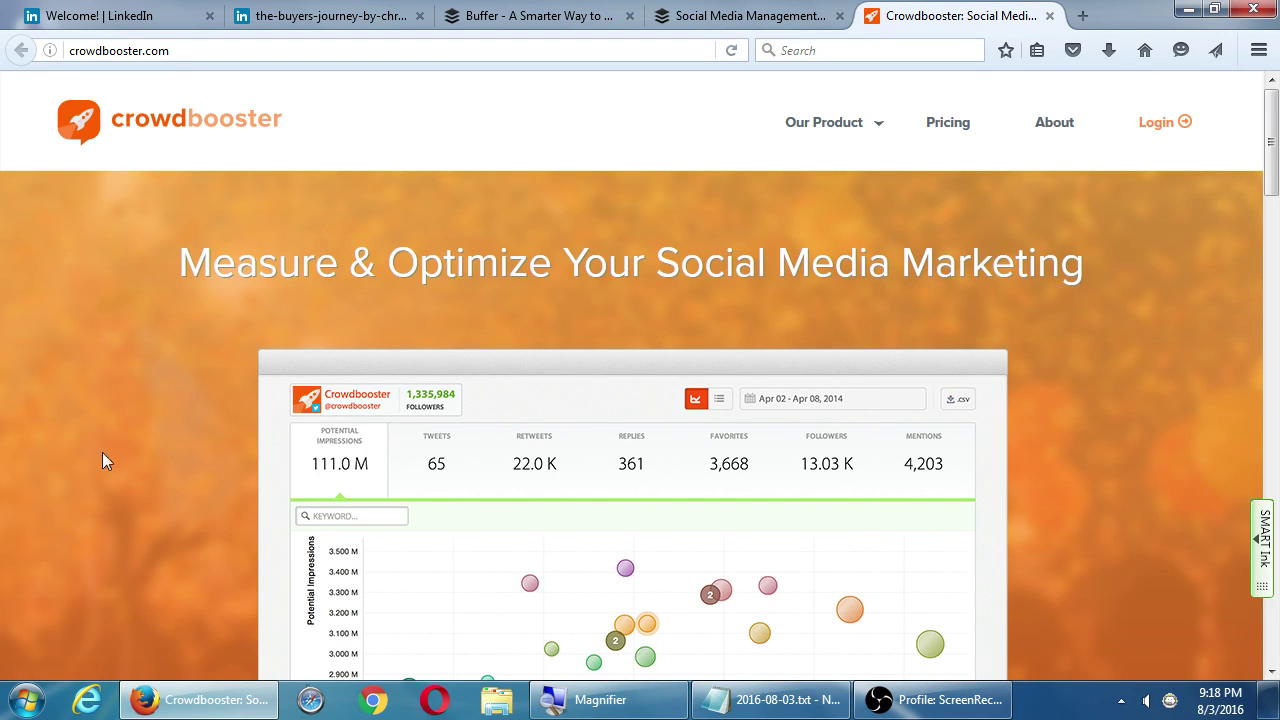
Look through Crowdbooster's pricing plans and FAQ
{"action": "left_click", "coordinate": [945, 124]}
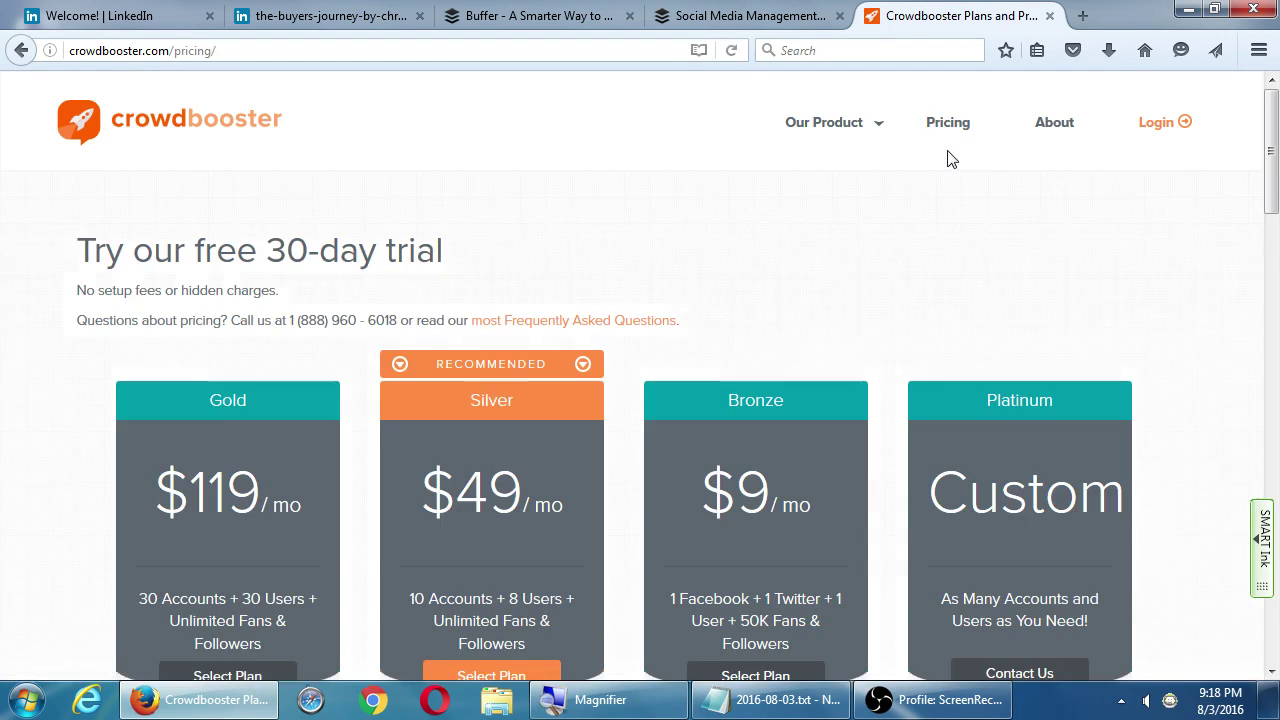
{"action": "scroll", "coordinate": [222, 316], "scroll_direction": "down", "scroll_amount": 3}
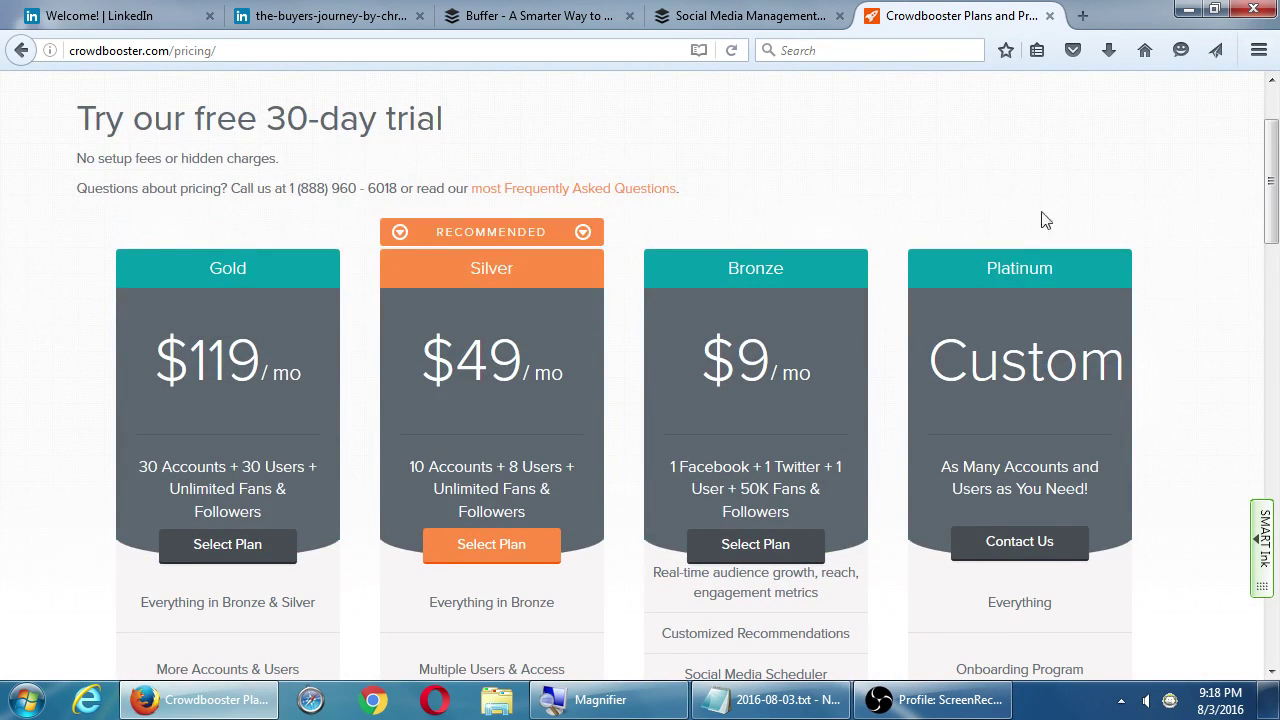
{"action": "scroll", "coordinate": [752, 385], "scroll_direction": "down", "scroll_amount": 3}
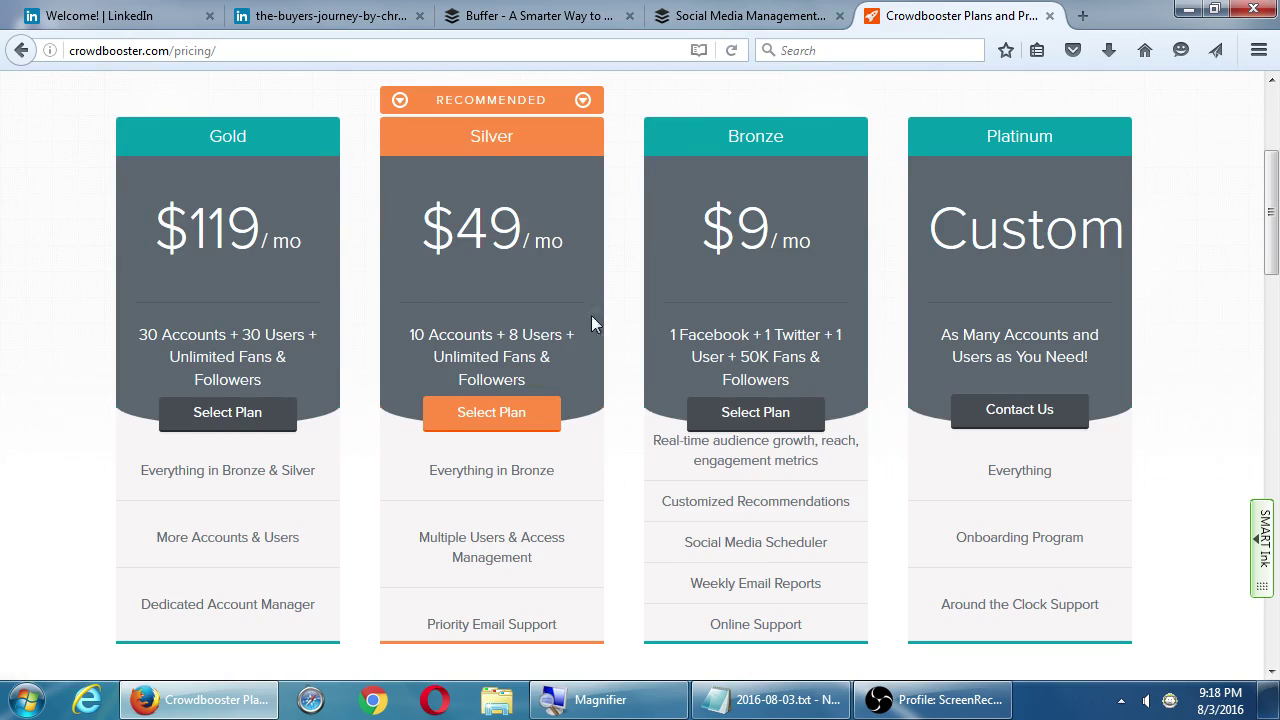
{"action": "scroll", "coordinate": [306, 346], "scroll_direction": "down", "scroll_amount": 20}
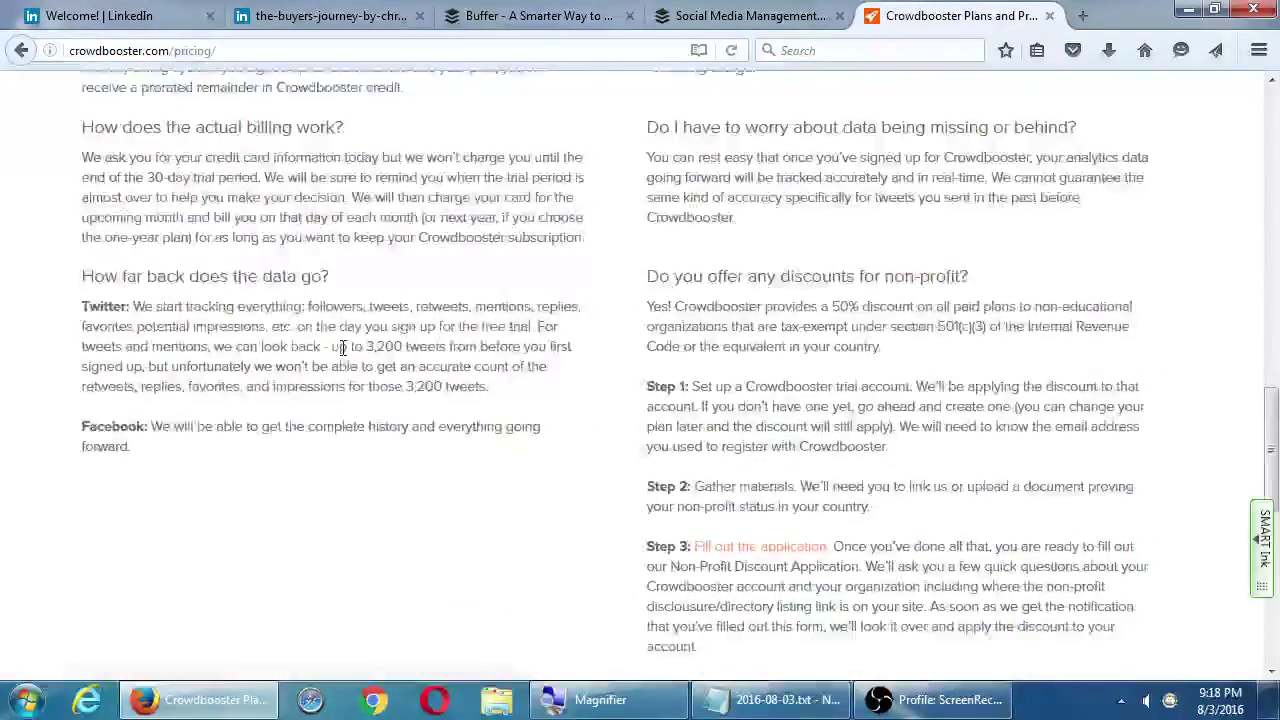
{"action": "scroll", "coordinate": [343, 357], "scroll_direction": "up", "scroll_amount": 20}
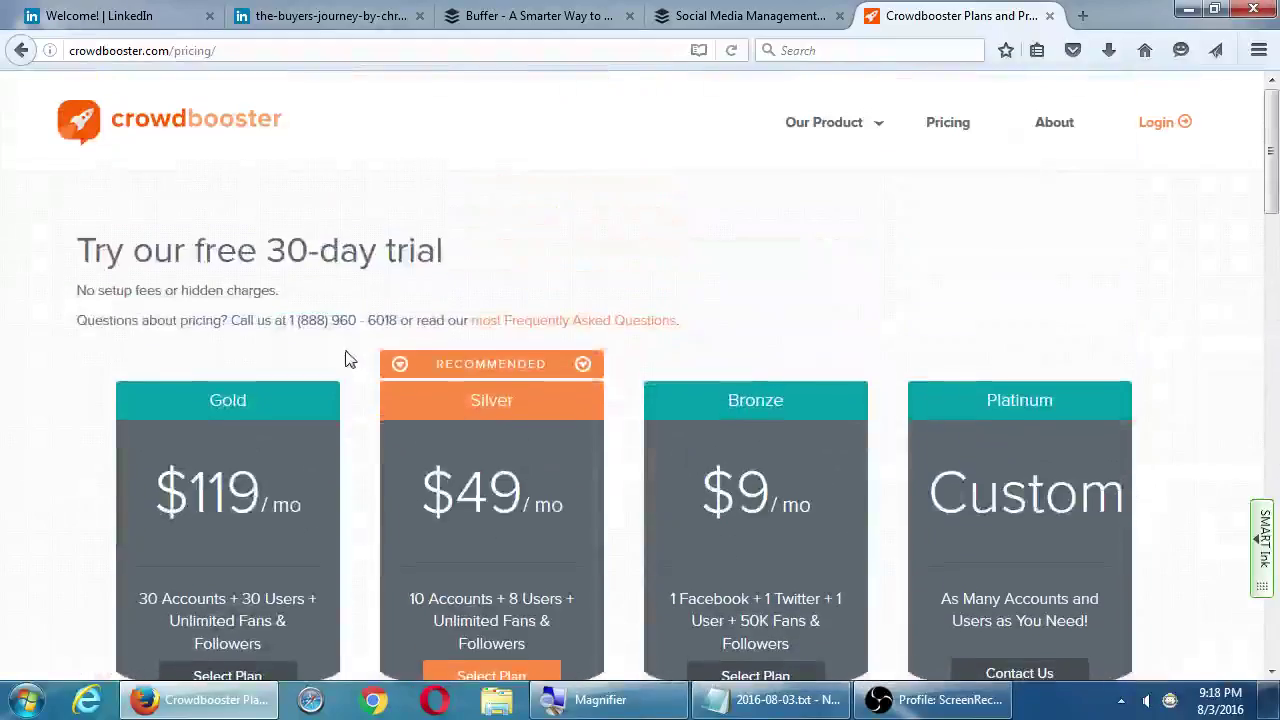
{"action": "scroll", "coordinate": [557, 432], "scroll_direction": "down", "scroll_amount": 3}
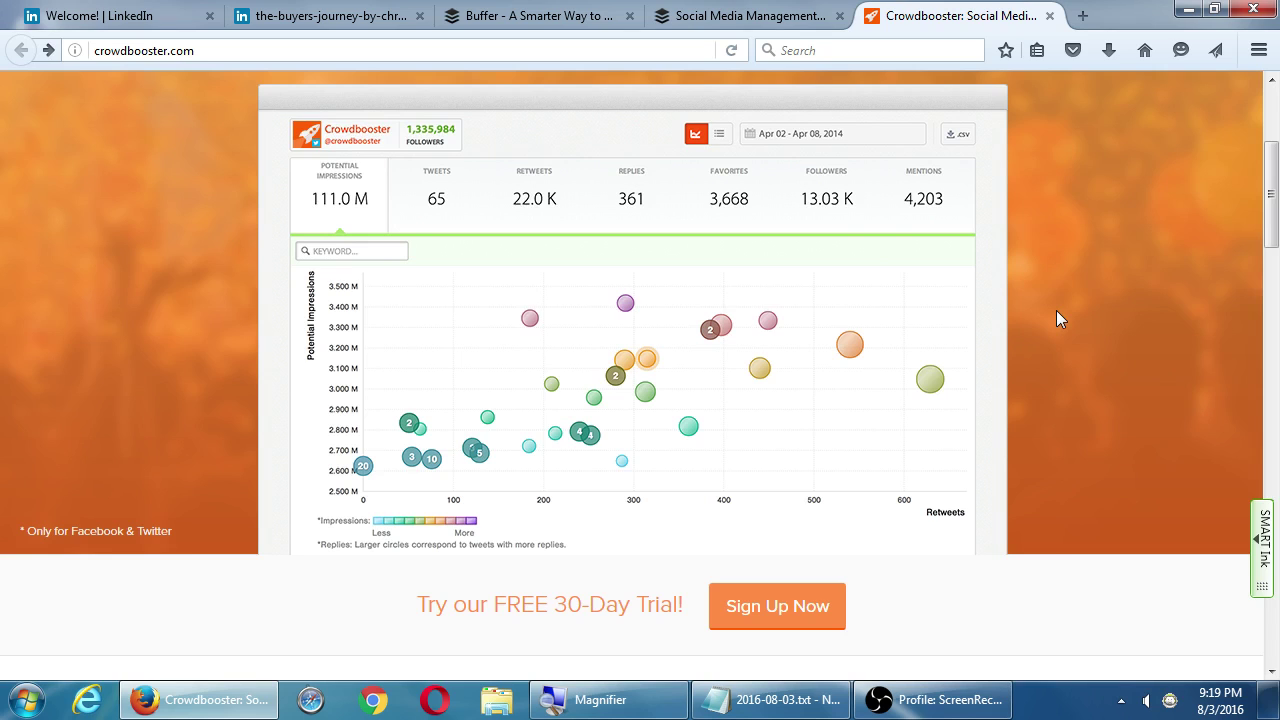
Add '(Crowdbooster.com - alternative to Buffer.com)' under the Hootsuite line, reusing the copied phrase, then close Notepad
{"action": "key", "text": "alt+Tab"}
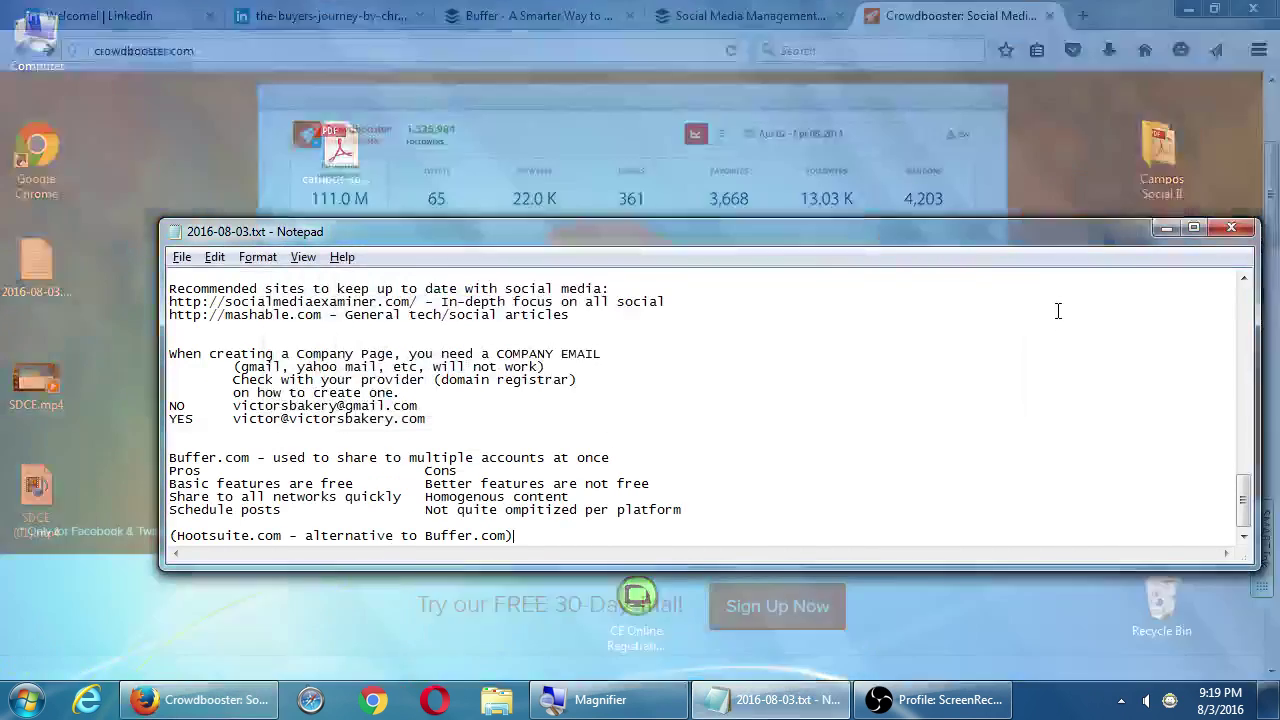
{"action": "key", "text": "super+plus"}
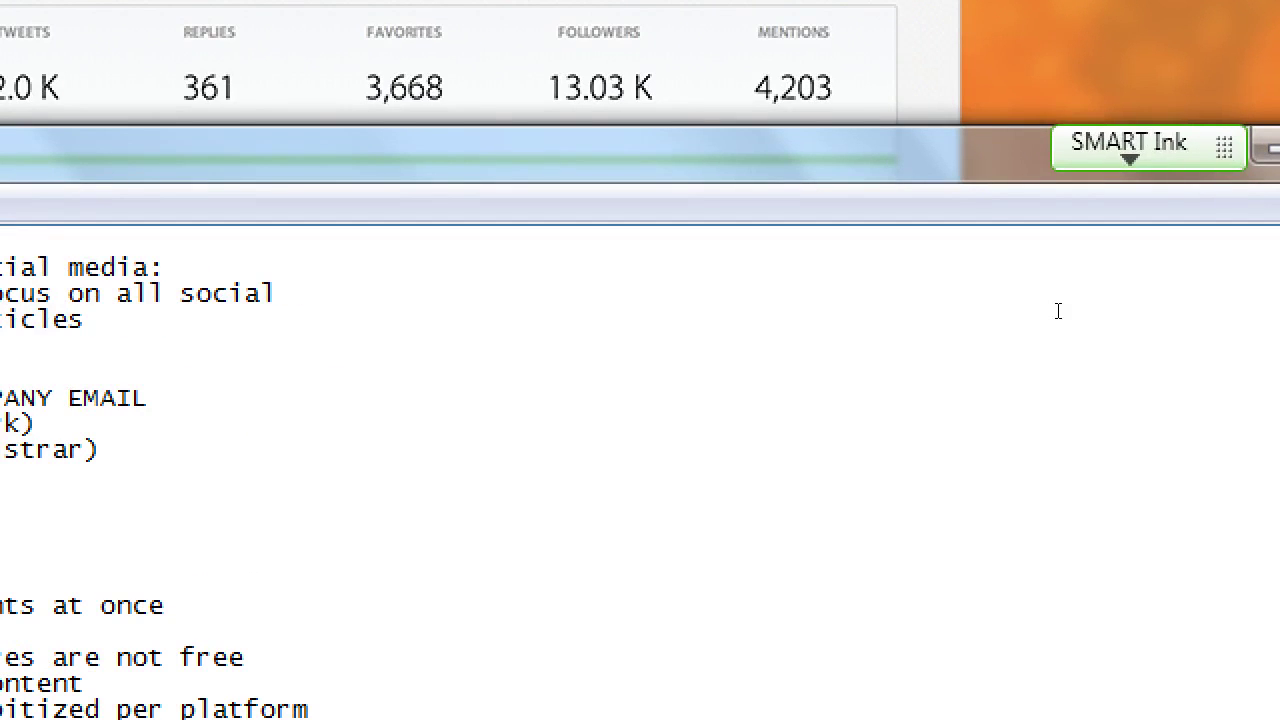
{"action": "key", "text": "Return"}
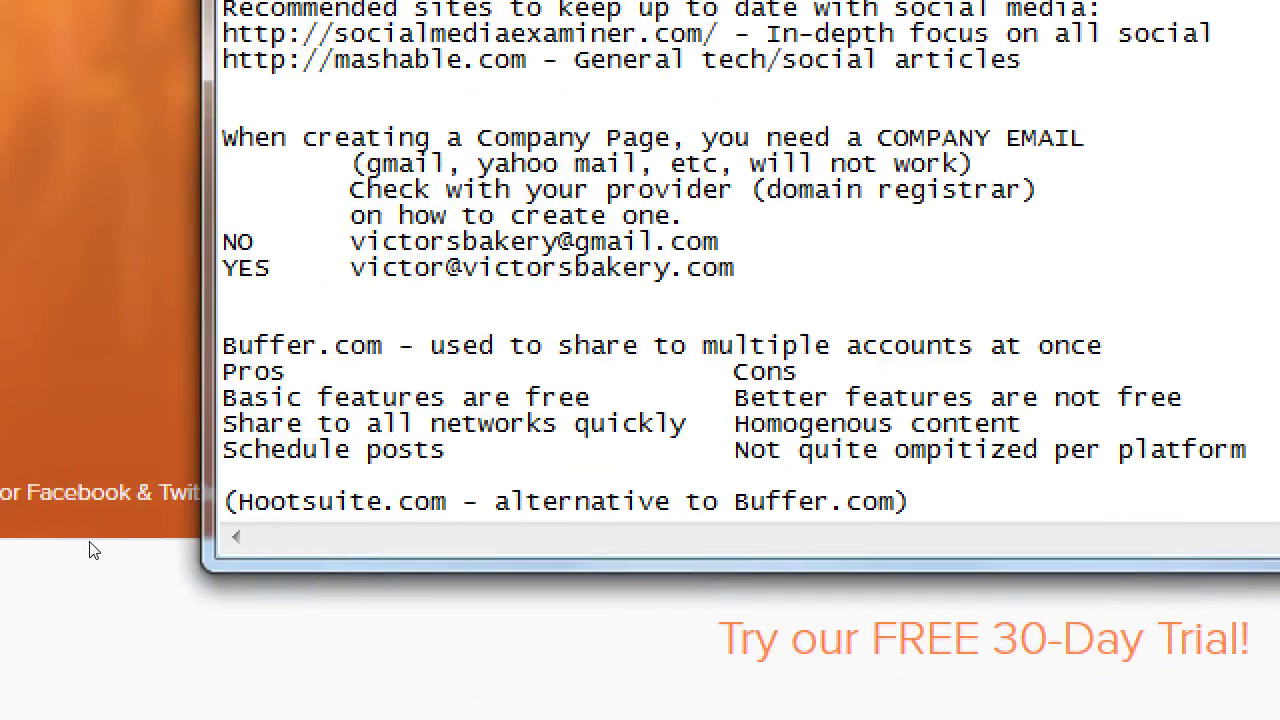
{"action": "type", "text": "(Crowd"}
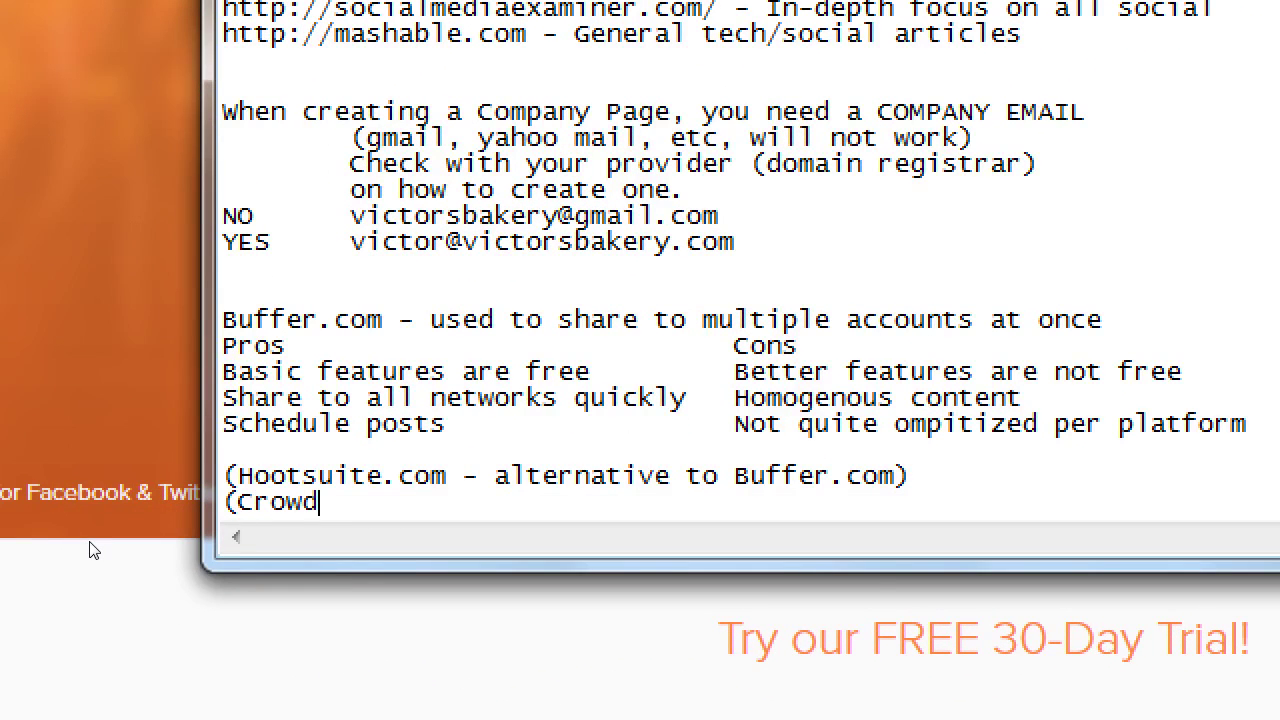
{"action": "type", "text": "booster.com)"}
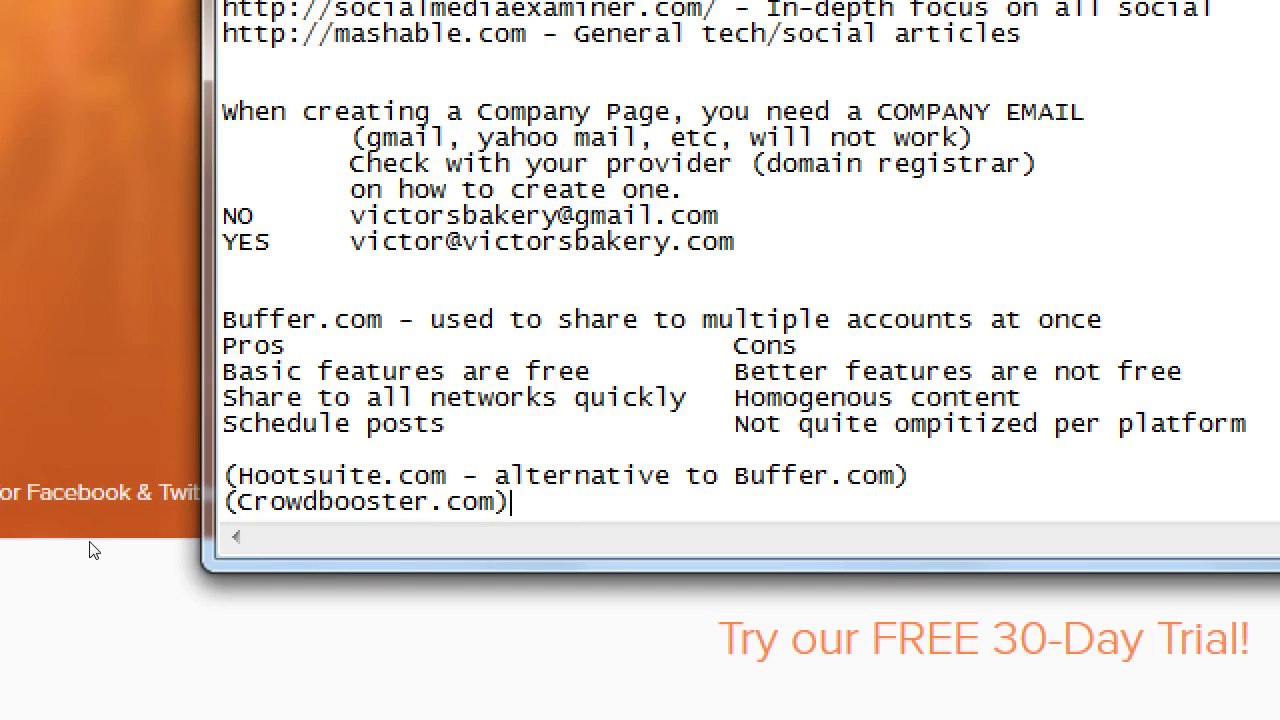
{"action": "key", "text": "BackSpace"}
{"action": "key", "text": "shift+End"}
{"action": "key", "text": "ctrl+c"}
{"action": "key", "text": "Down"}
{"action": "key", "text": "End"}
{"action": "key", "text": "ctrl+v"}
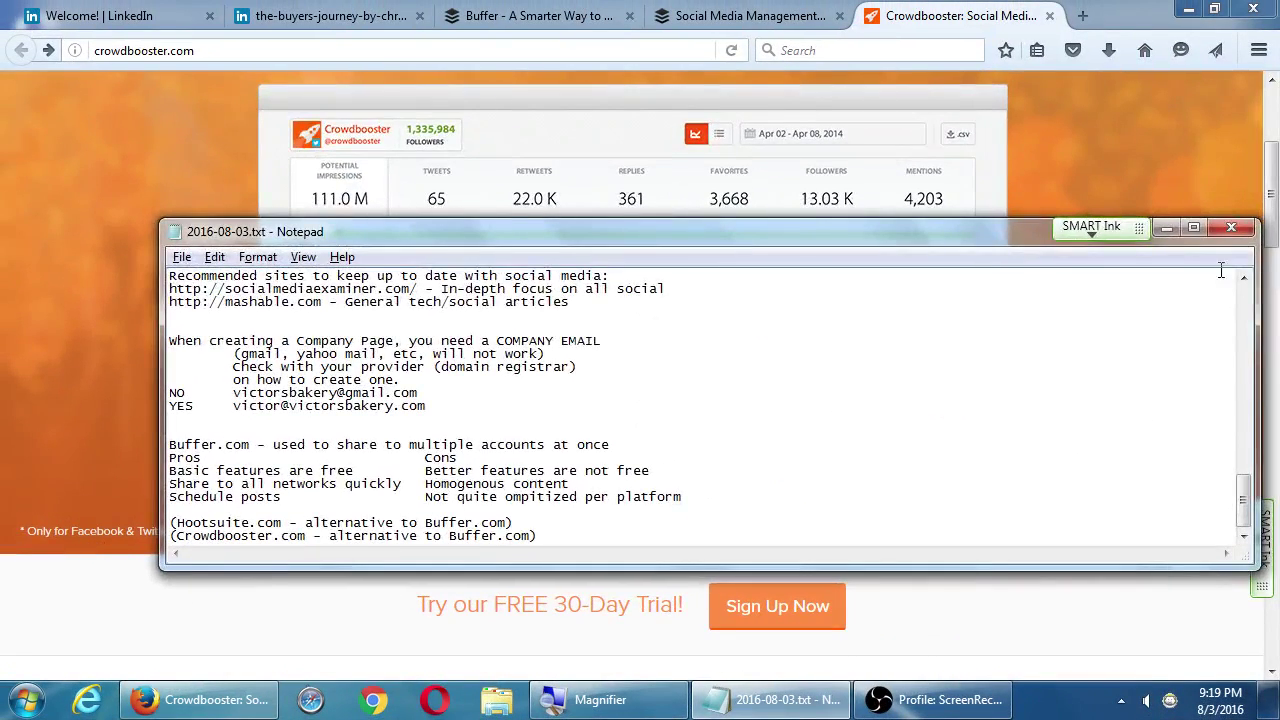
{"action": "left_click", "coordinate": [1231, 227]}
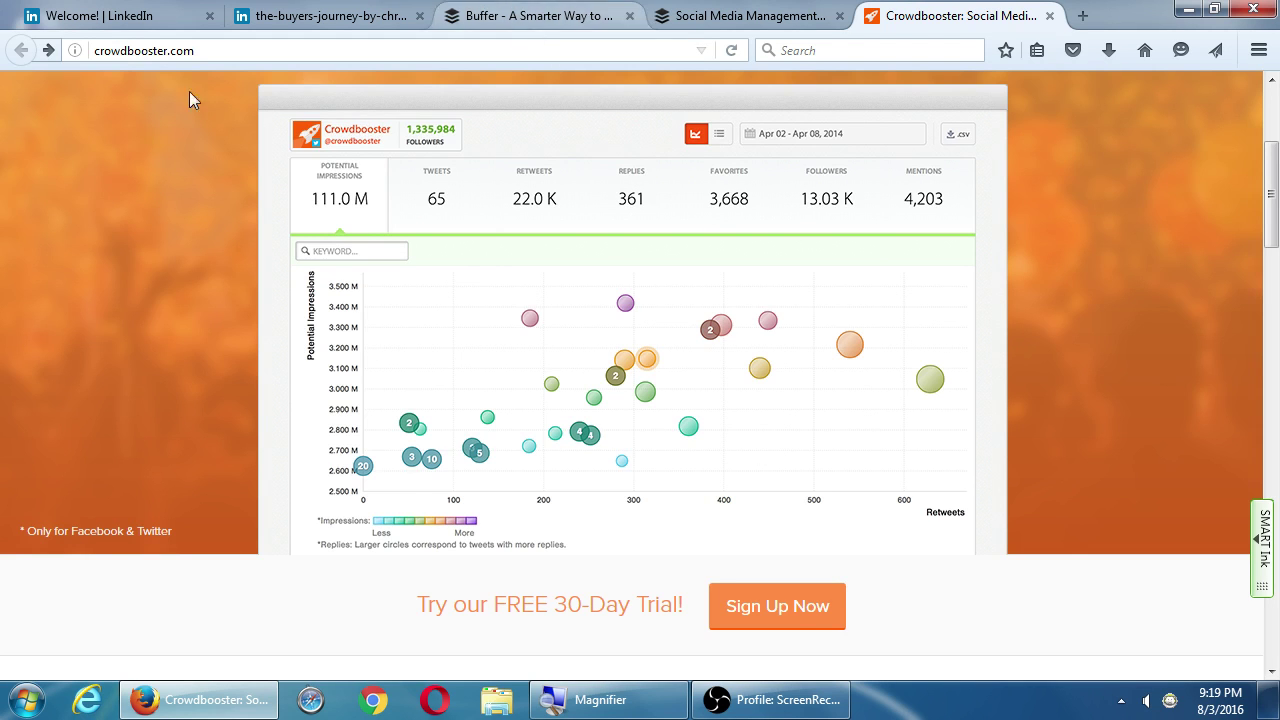
Open LinkedIn's account and privacy settings from the home page and scroll through them
{"action": "left_click", "coordinate": [90, 18]}
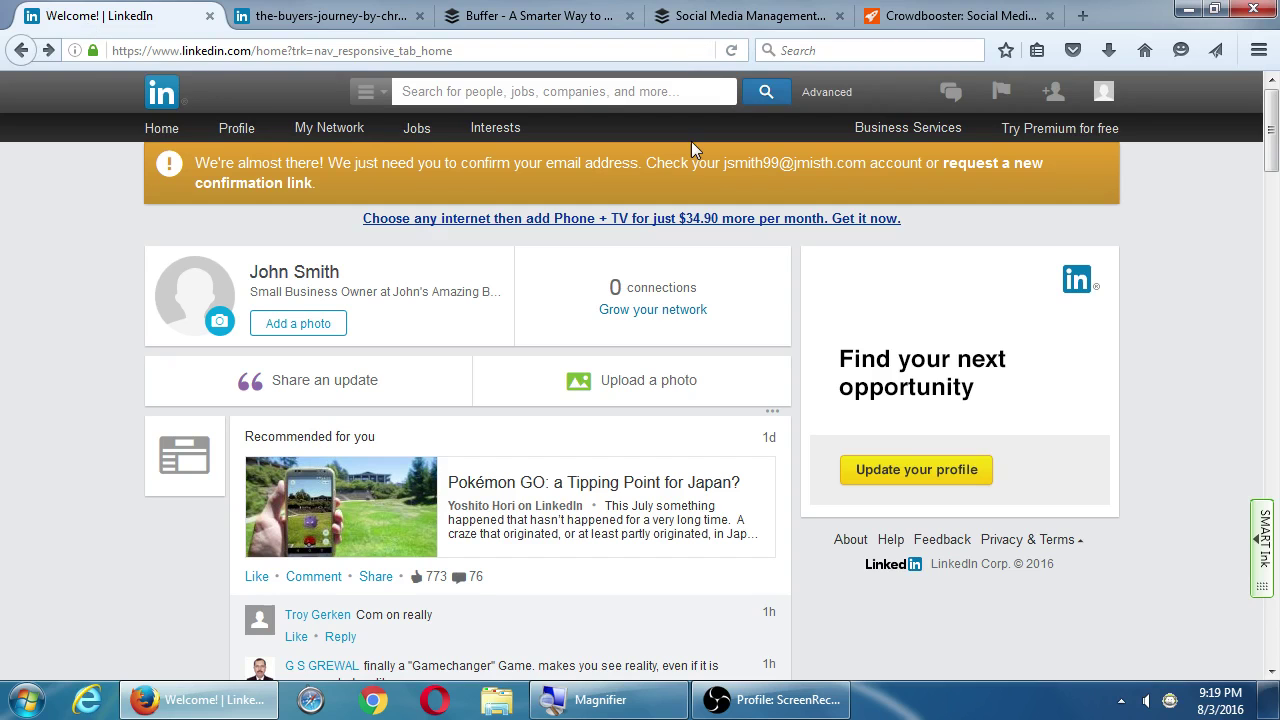
{"action": "mouse_move", "coordinate": [1104, 93]}
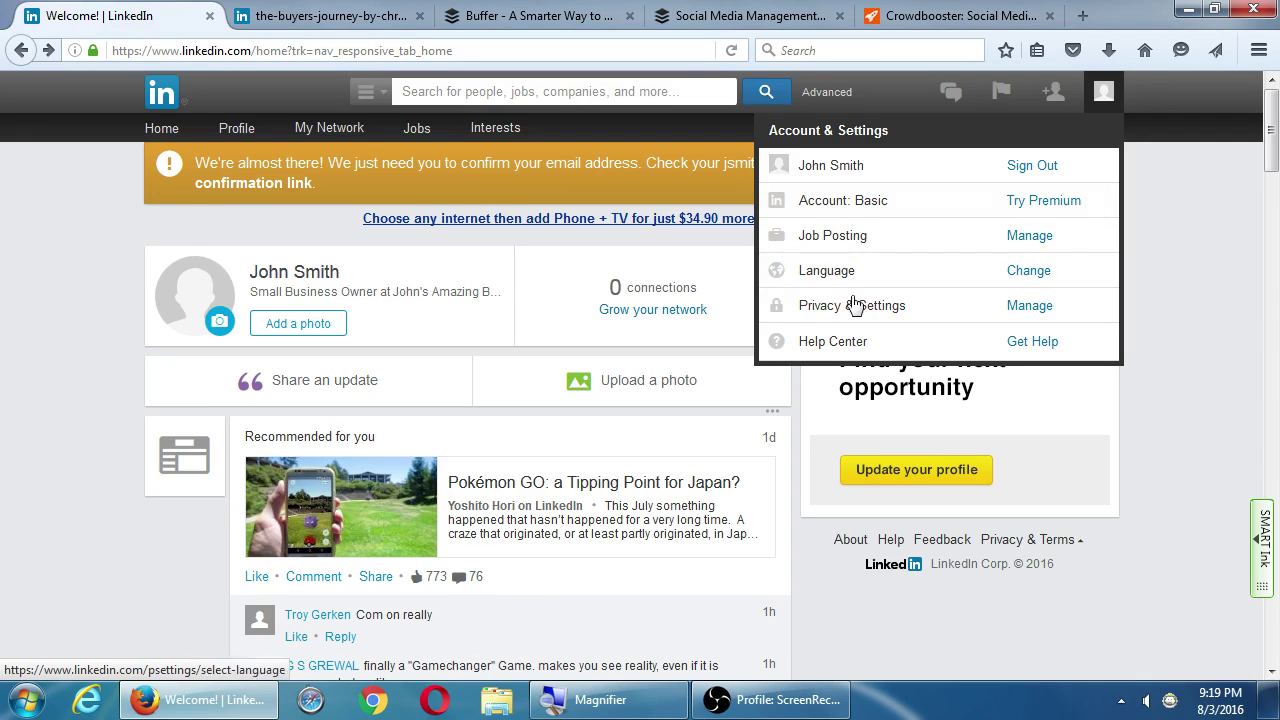
{"action": "left_click", "coordinate": [1010, 310]}
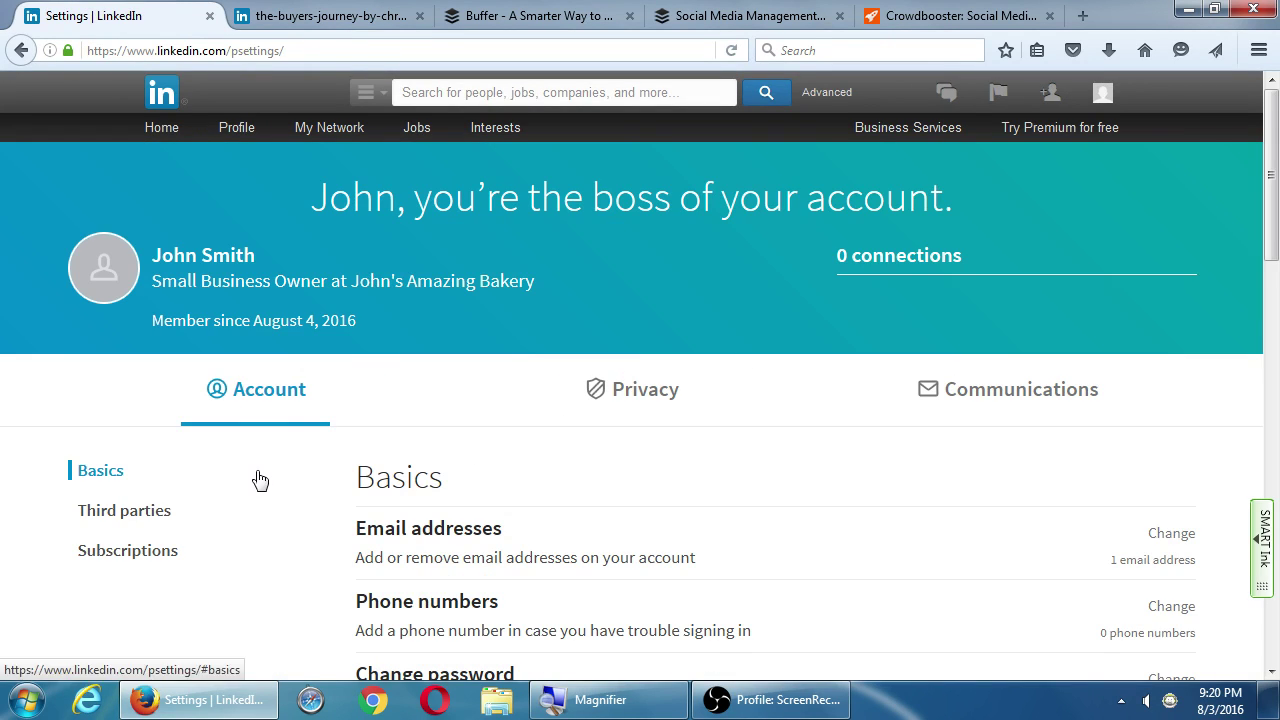
{"action": "scroll", "coordinate": [257, 475], "scroll_direction": "down", "scroll_amount": 2}
{"action": "scroll", "coordinate": [269, 423], "scroll_direction": "down", "scroll_amount": 5}
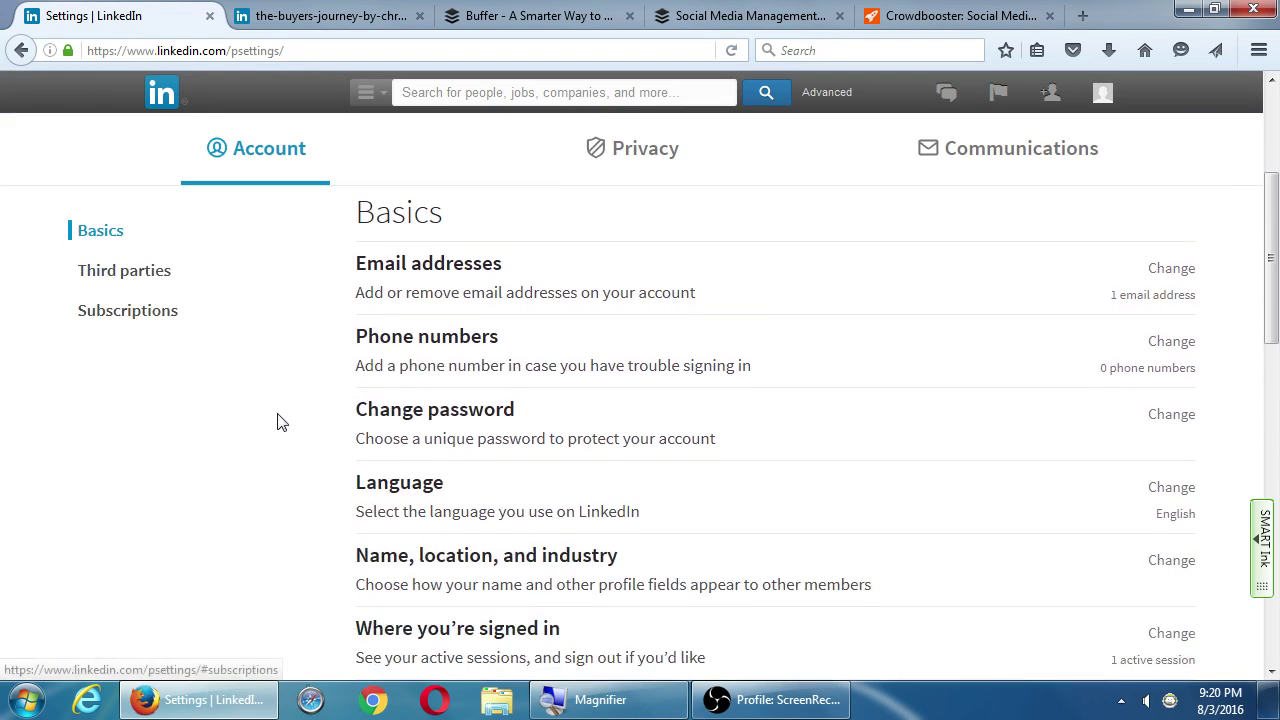
{"action": "scroll", "coordinate": [285, 420], "scroll_direction": "down", "scroll_amount": 7}
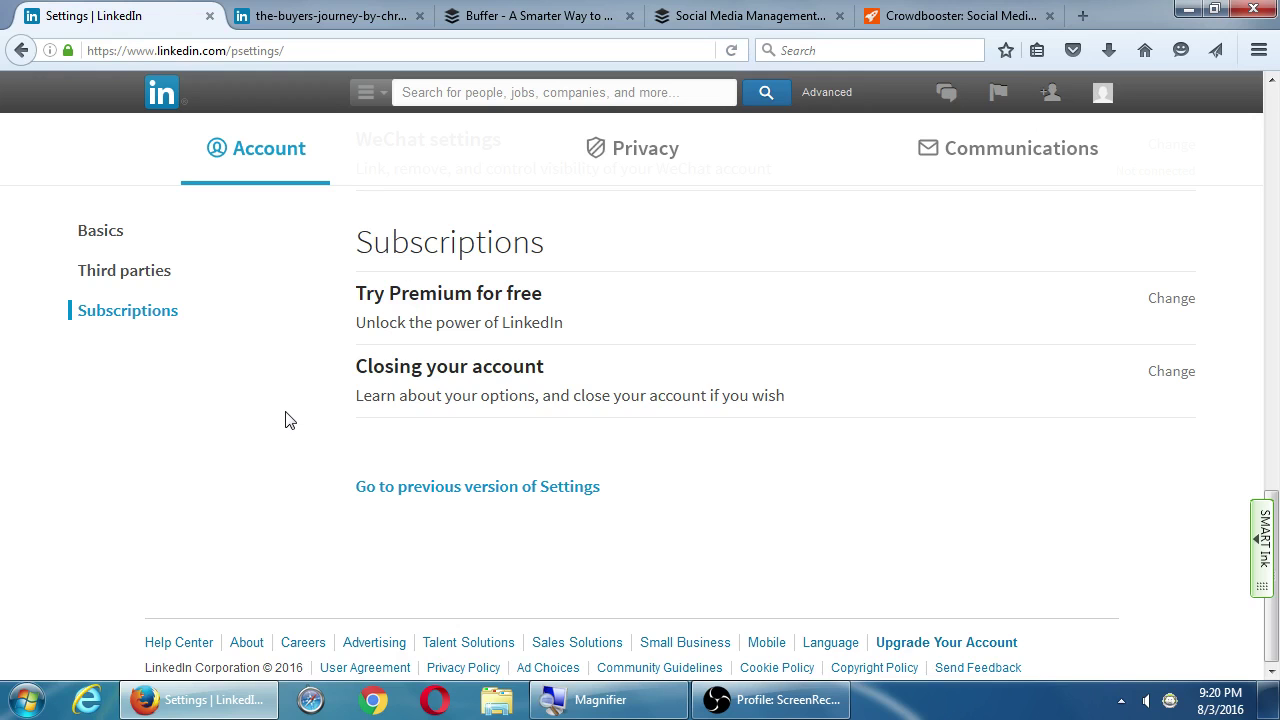
{"action": "scroll", "coordinate": [285, 420], "scroll_direction": "up", "scroll_amount": 5}
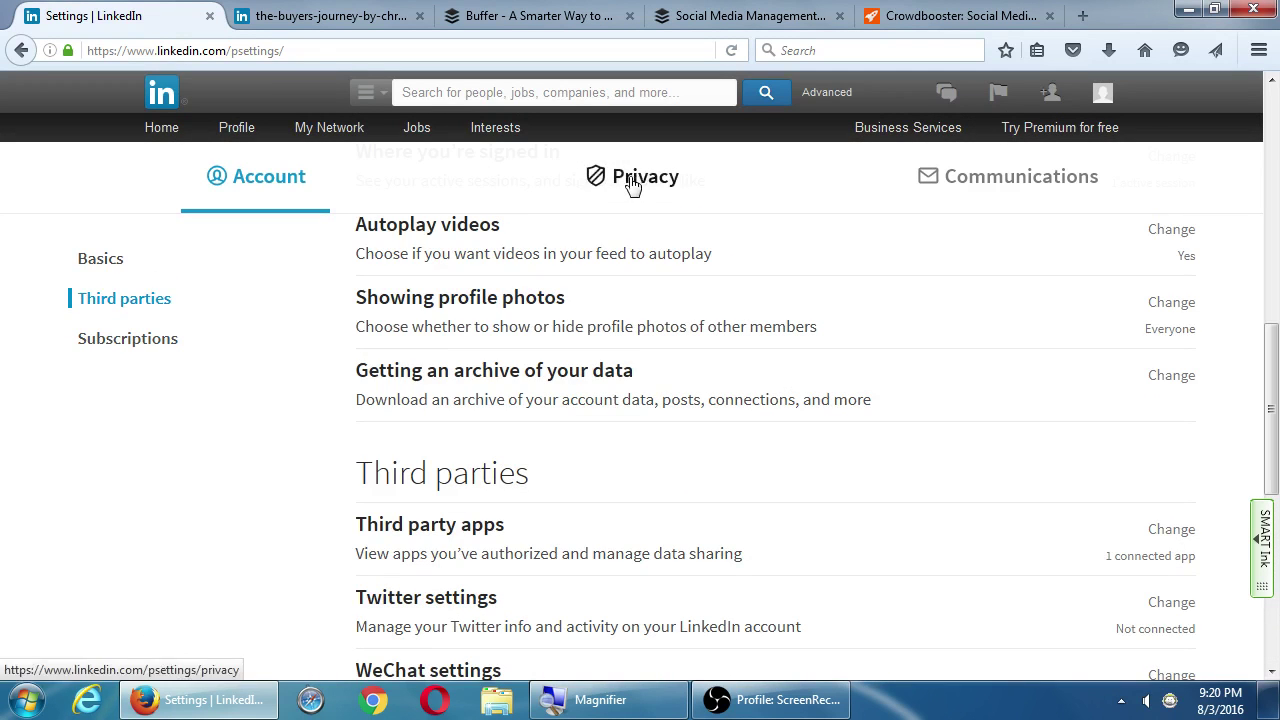
Scroll through the sections of the Privacy settings
{"action": "left_click", "coordinate": [638, 185]}
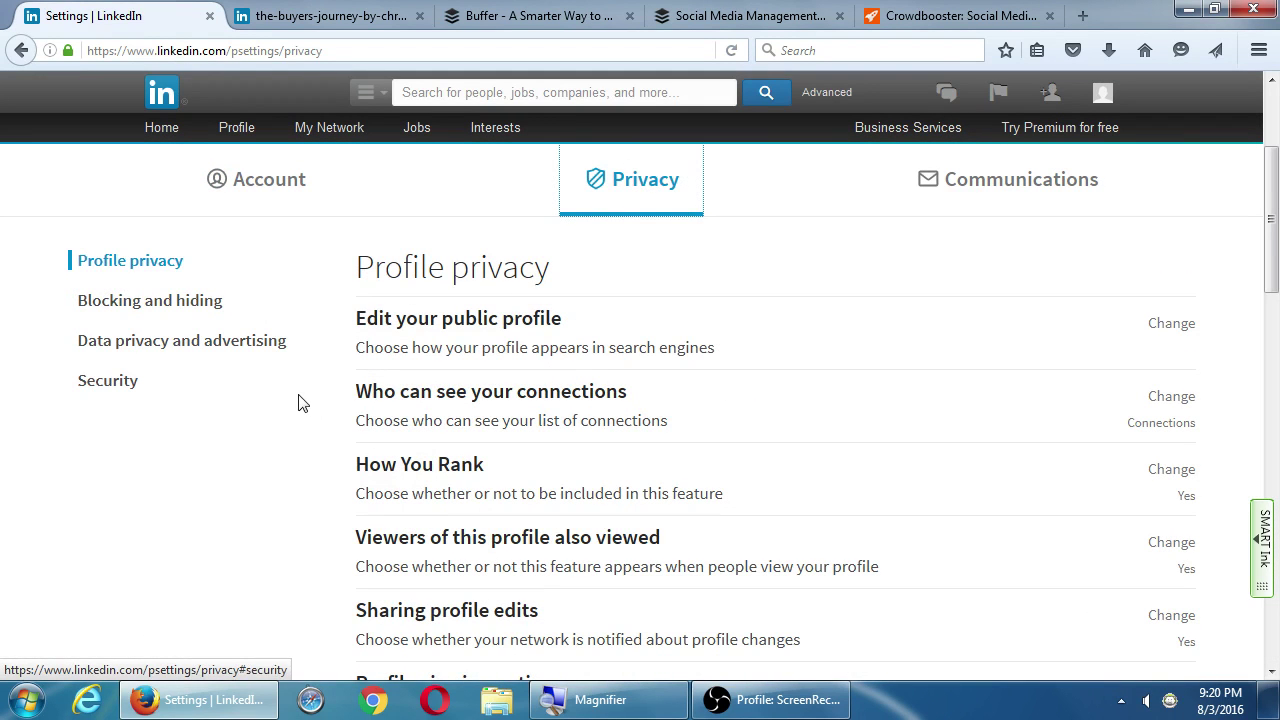
{"action": "scroll", "coordinate": [272, 466], "scroll_direction": "down", "scroll_amount": 4}
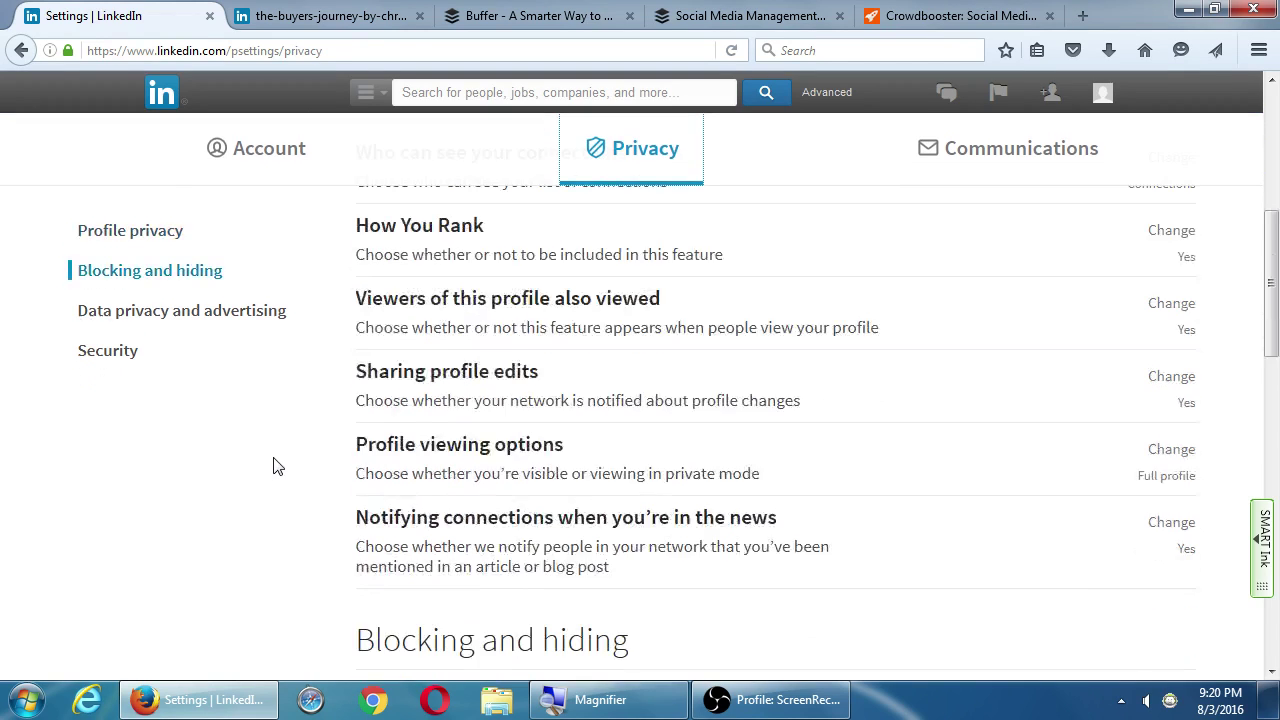
{"action": "scroll", "coordinate": [279, 463], "scroll_direction": "down", "scroll_amount": 5}
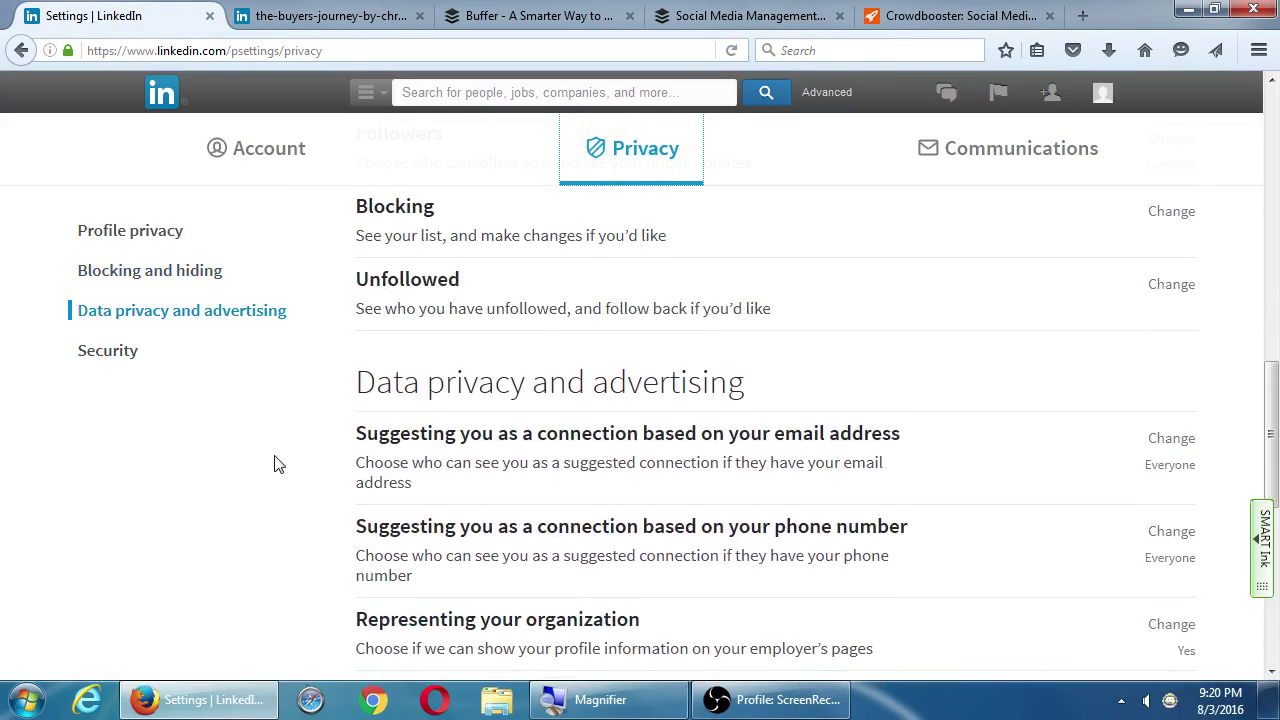
{"action": "scroll", "coordinate": [279, 463], "scroll_direction": "down", "scroll_amount": 3}
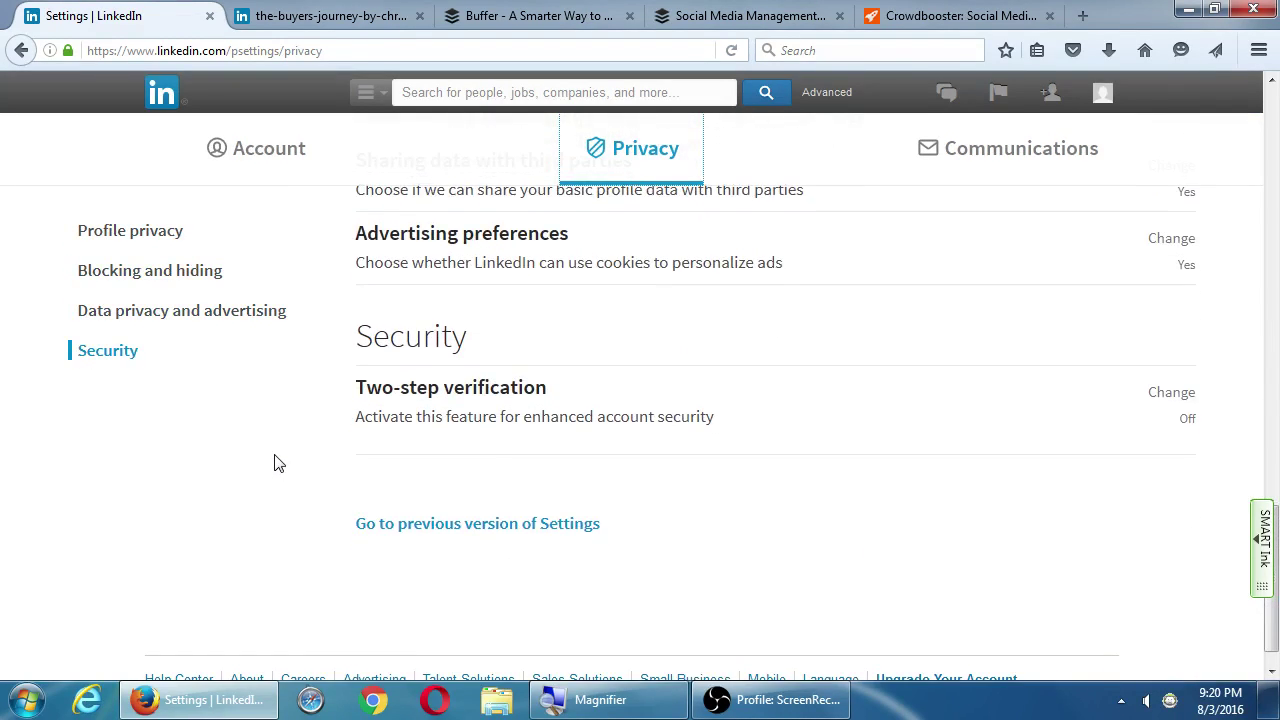
Show the Communications settings down to LinkedIn messages
{"action": "left_click", "coordinate": [1006, 162]}
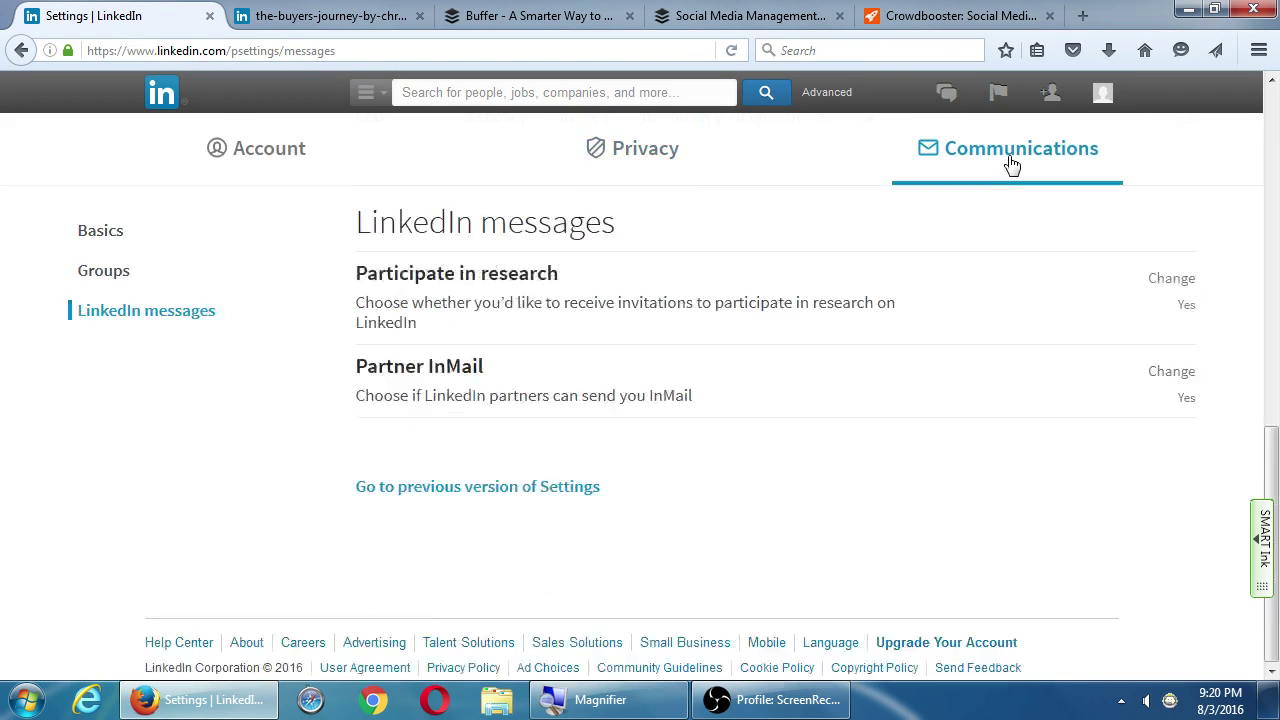
{"action": "scroll", "coordinate": [434, 446], "scroll_direction": "down", "scroll_amount": 2}
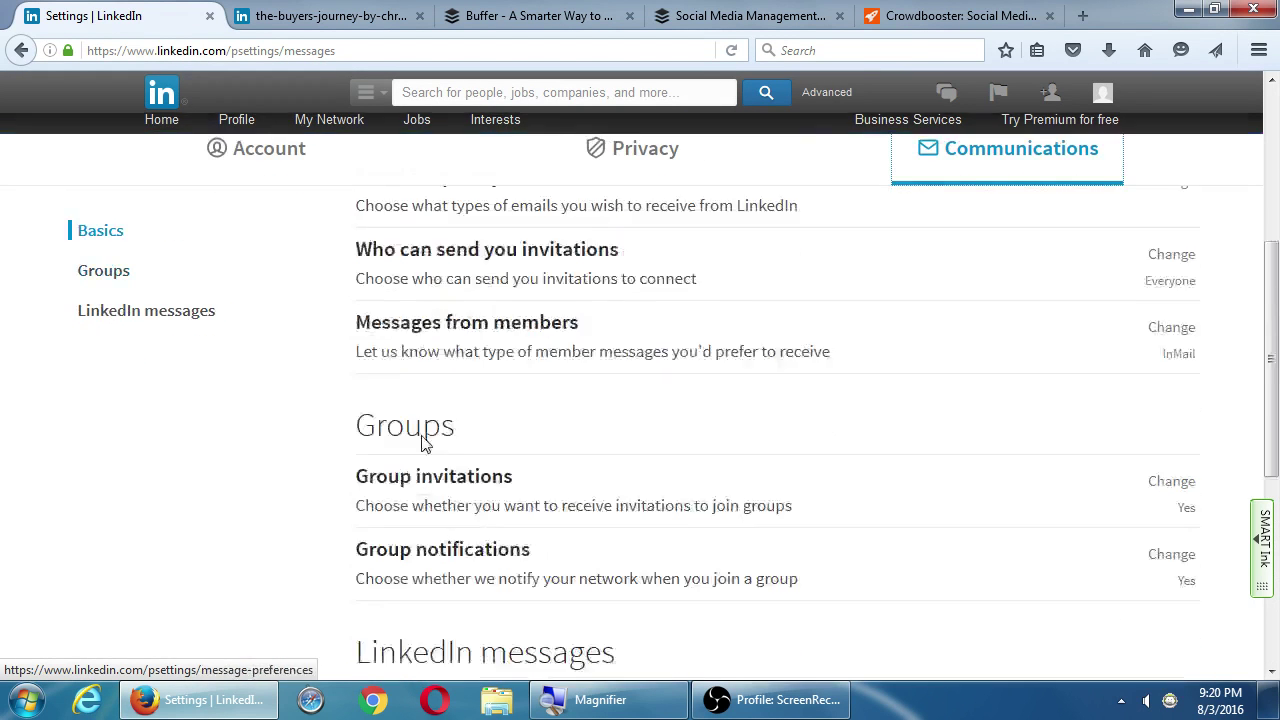
{"action": "scroll", "coordinate": [336, 480], "scroll_direction": "down", "scroll_amount": 3}
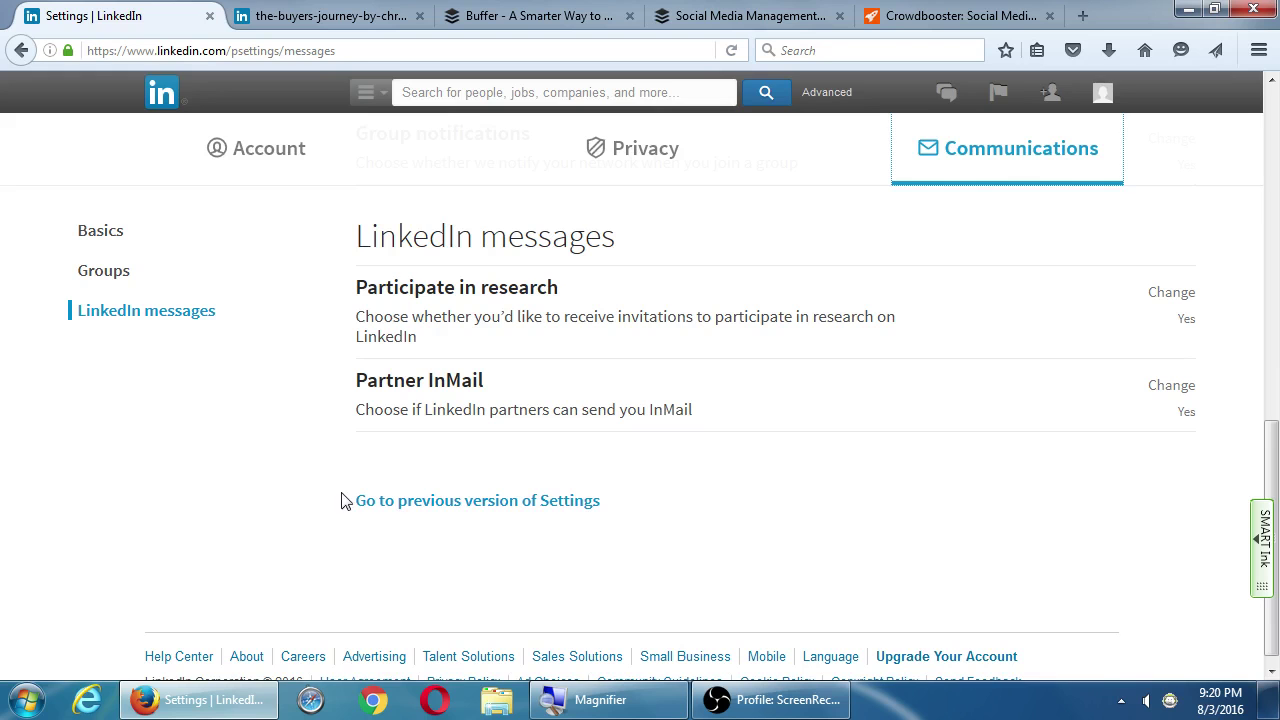
Switch to the previous version of Settings, signing in again with the account password
{"action": "left_click", "coordinate": [386, 502]}
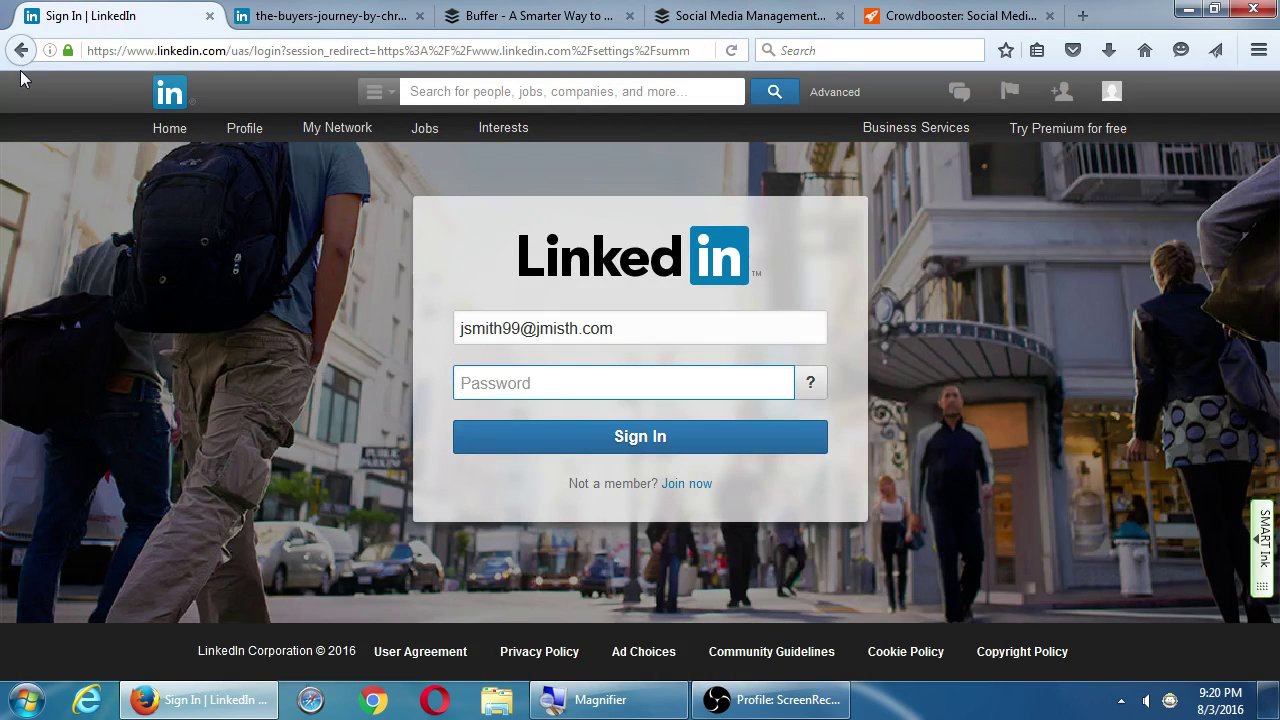
{"action": "type", "text": "*********"}
{"action": "key", "text": "Return"}
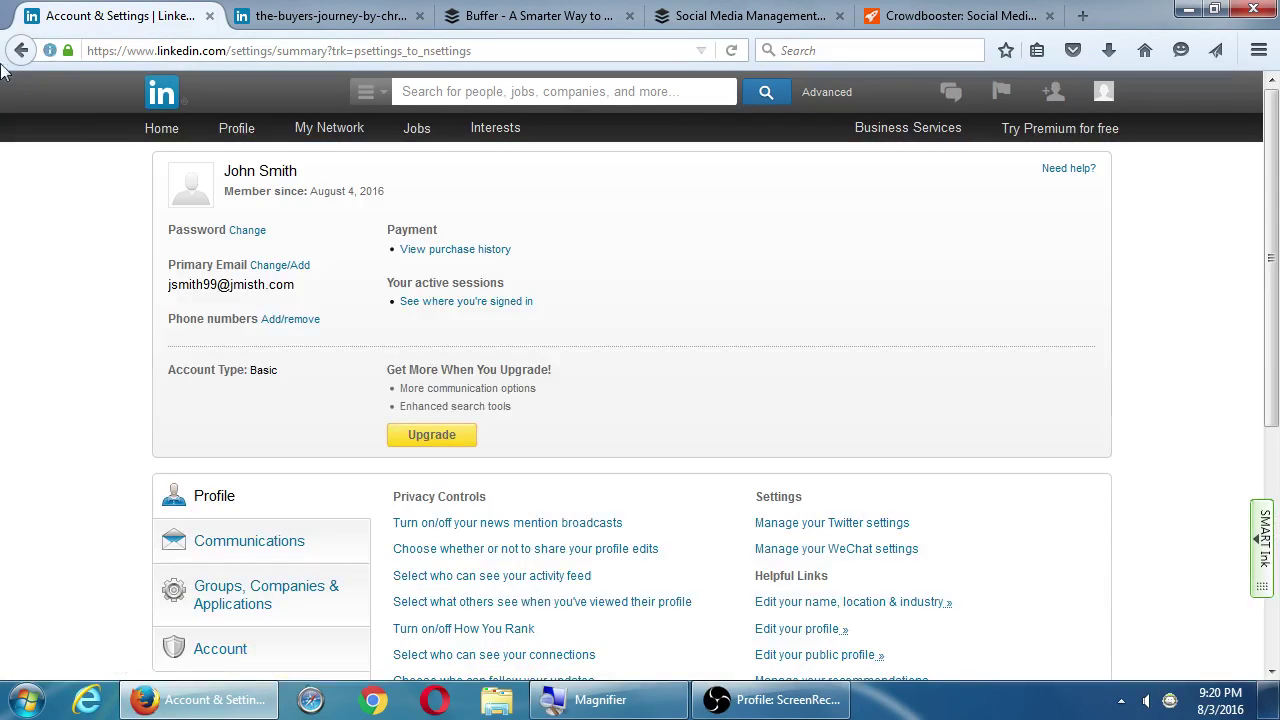
View the old Account settings links, then return to the newer Privacy & Settings page
{"action": "scroll", "coordinate": [12, 392], "scroll_direction": "down", "scroll_amount": 3}
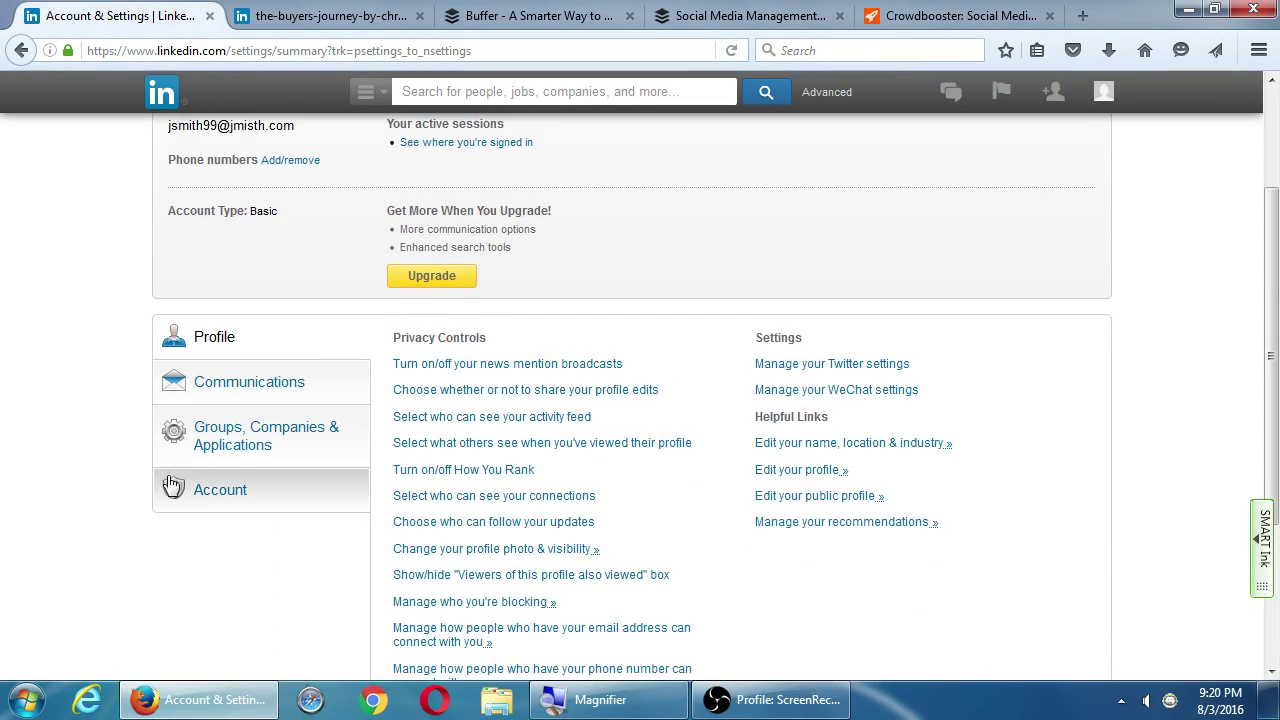
{"action": "left_click", "coordinate": [232, 495]}
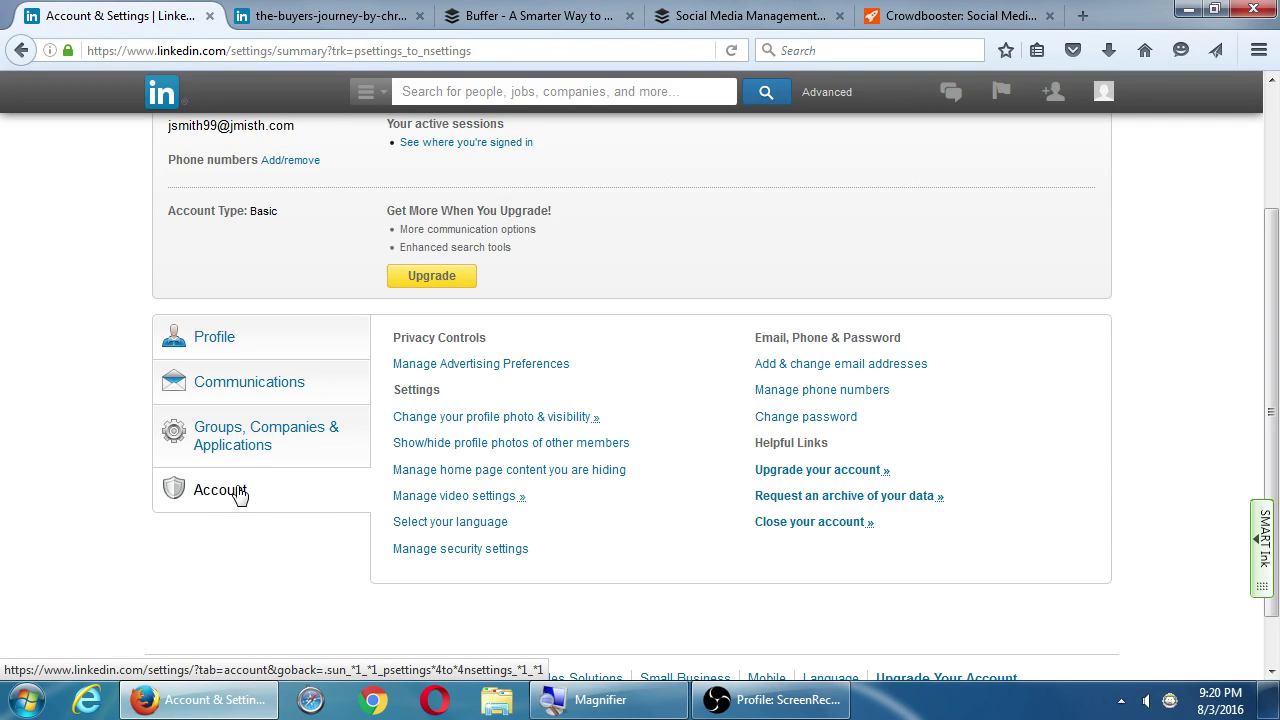
{"action": "left_click", "coordinate": [240, 495]}
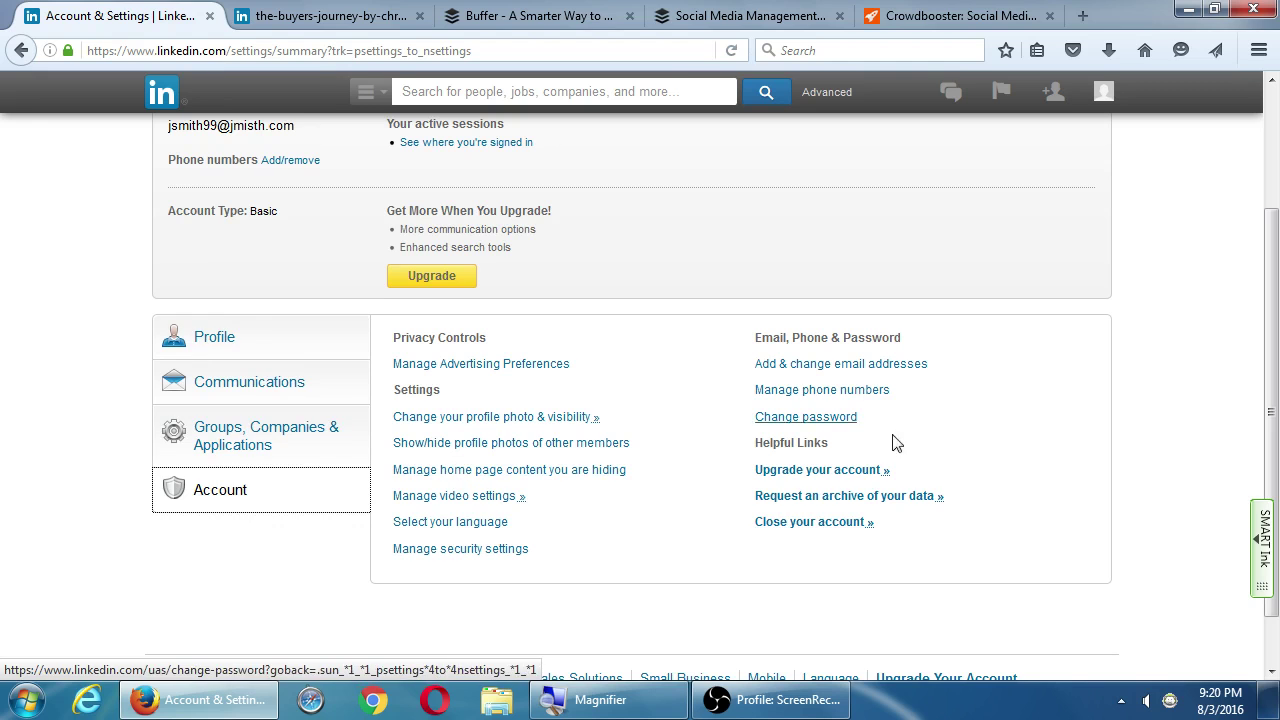
{"action": "scroll", "coordinate": [975, 420], "scroll_direction": "up", "scroll_amount": 3}
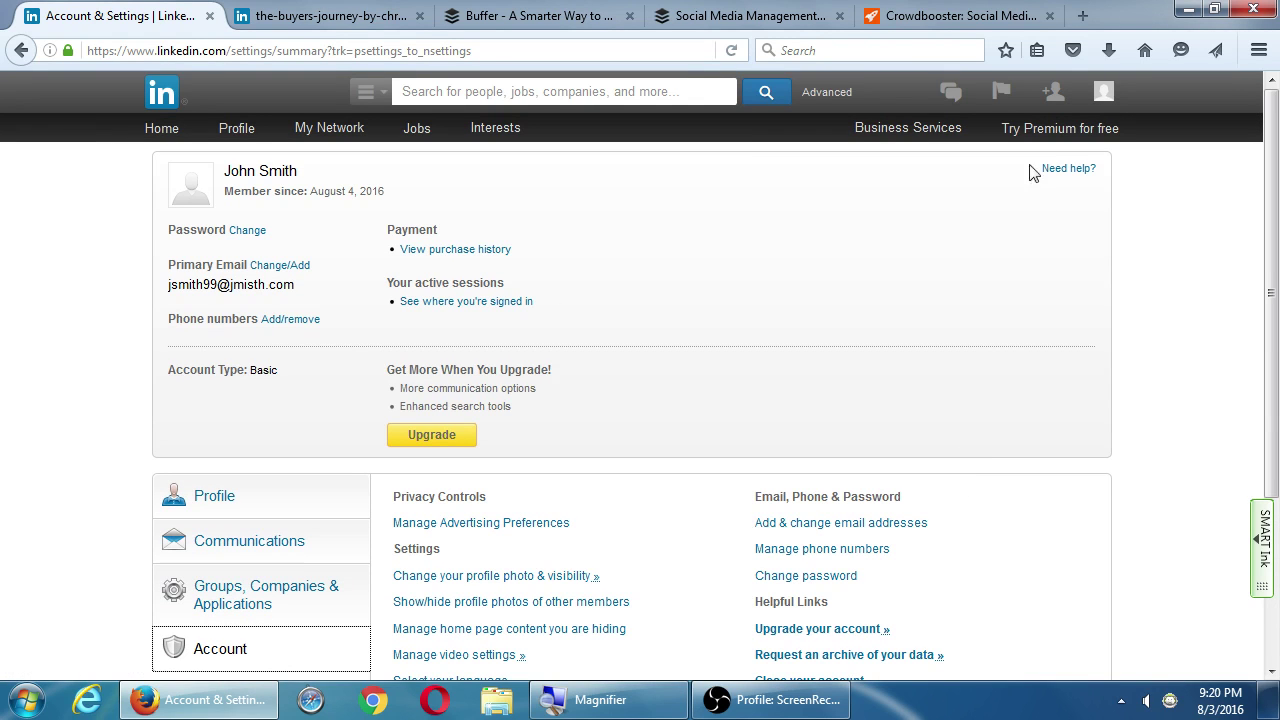
{"action": "mouse_move", "coordinate": [1057, 100]}
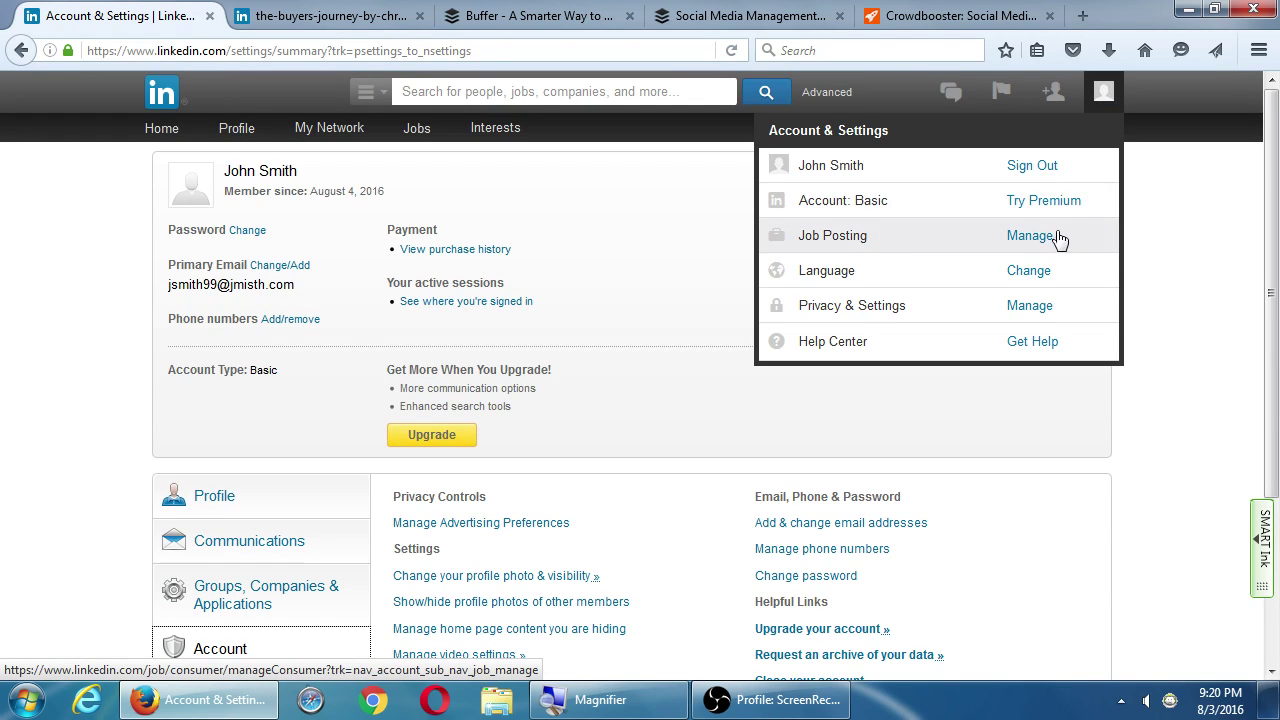
{"action": "left_click", "coordinate": [1017, 318]}
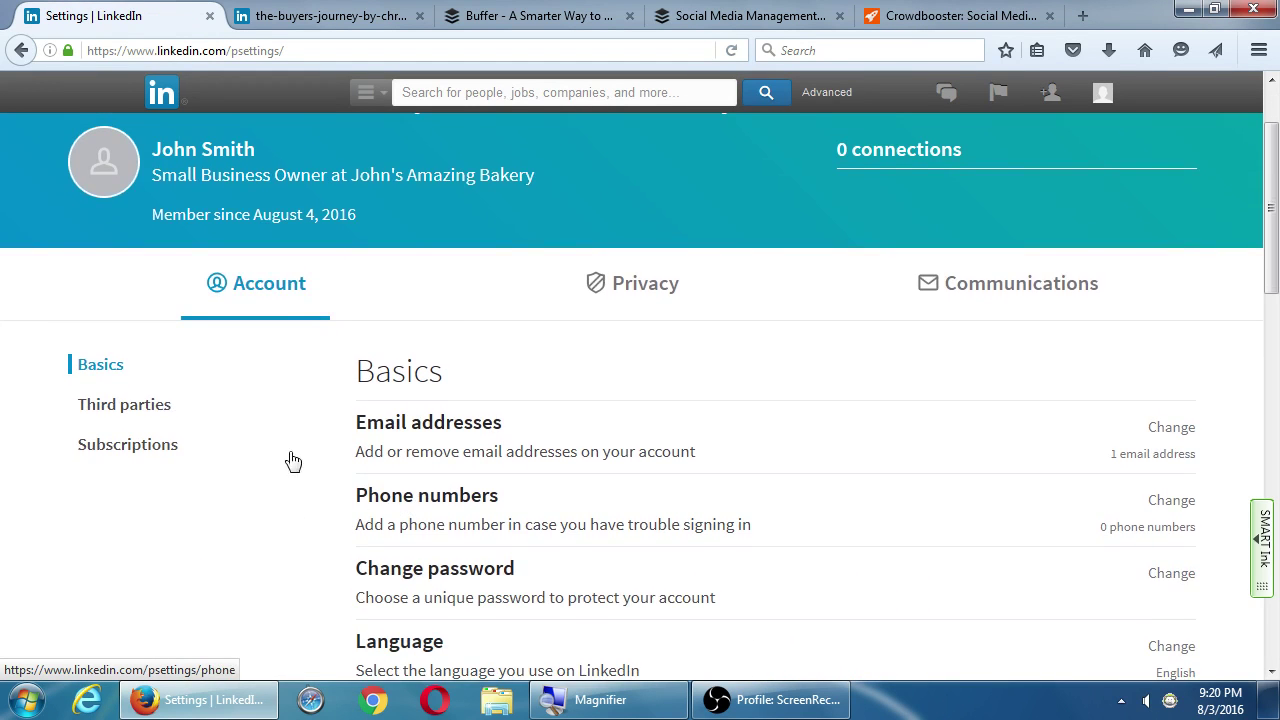
Scroll the Account tab to Subscriptions and choose 'Closing your account'
{"action": "scroll", "coordinate": [720, 455], "scroll_direction": "up", "scroll_amount": 1}
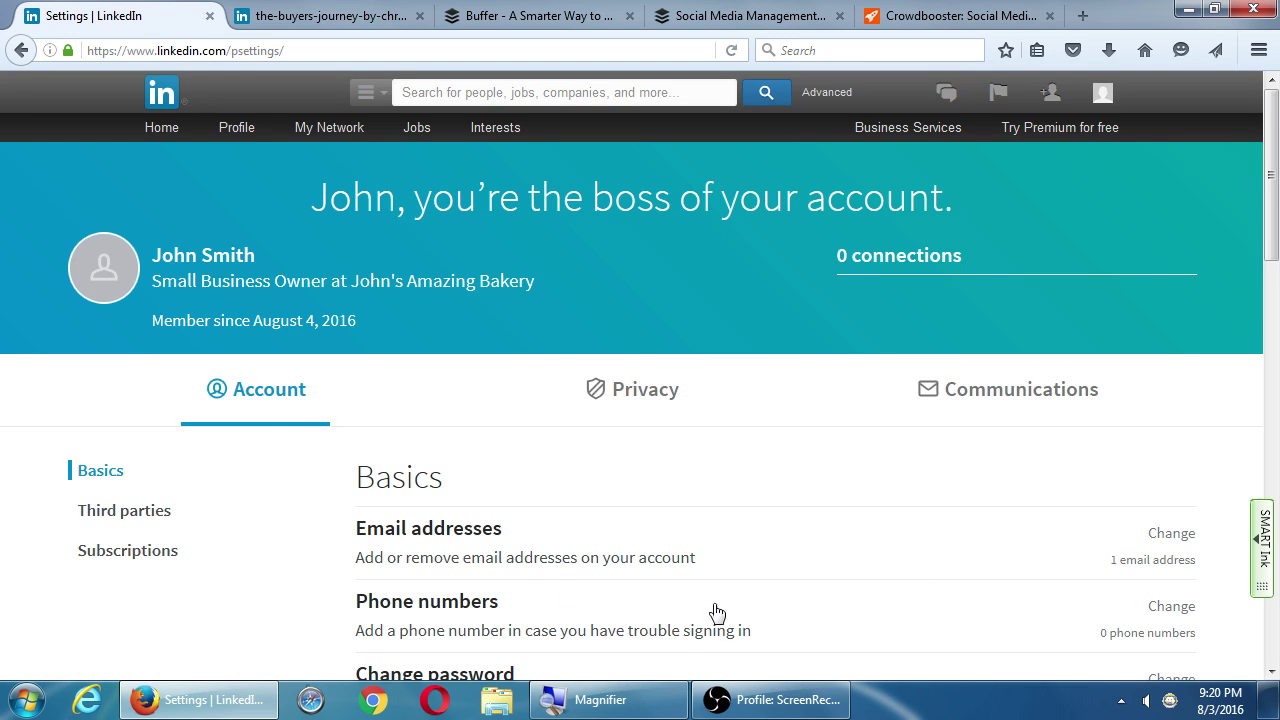
{"action": "scroll", "coordinate": [275, 425], "scroll_direction": "down", "scroll_amount": 5}
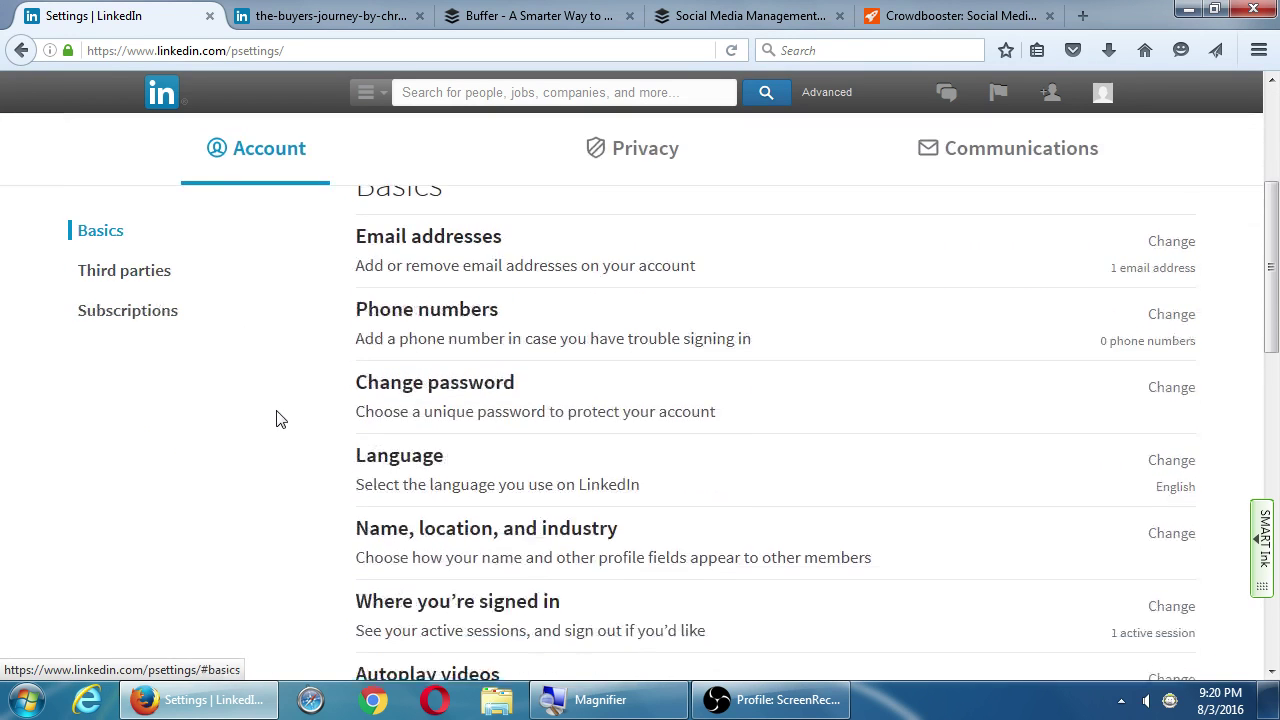
{"action": "scroll", "coordinate": [275, 420], "scroll_direction": "down", "scroll_amount": 15}
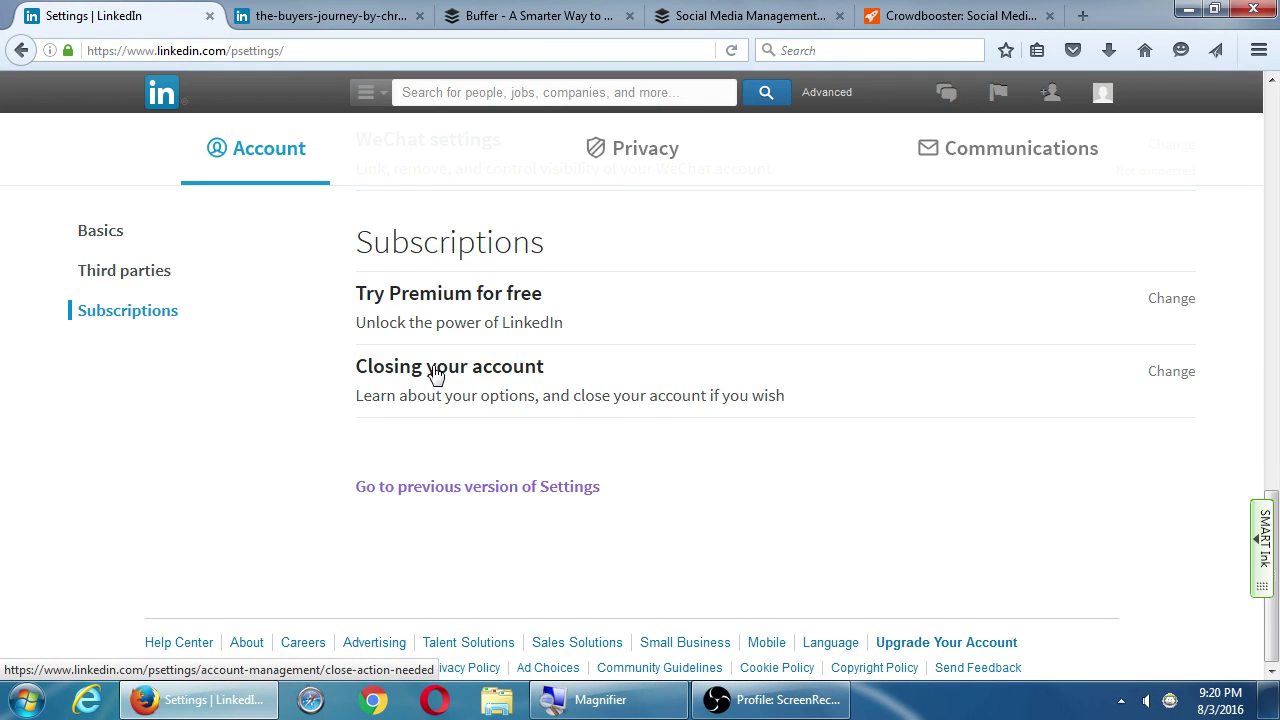
{"action": "scroll", "coordinate": [634, 414], "scroll_direction": "up", "scroll_amount": 2}
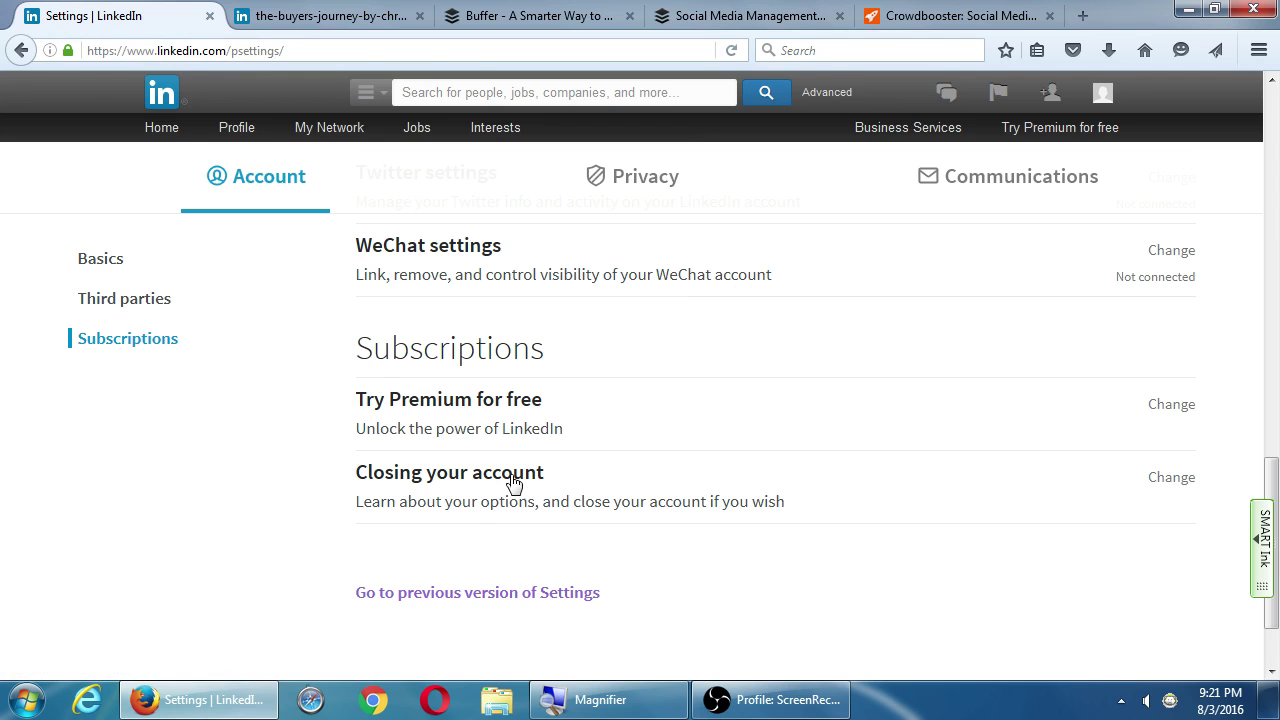
{"action": "left_click", "coordinate": [511, 491]}
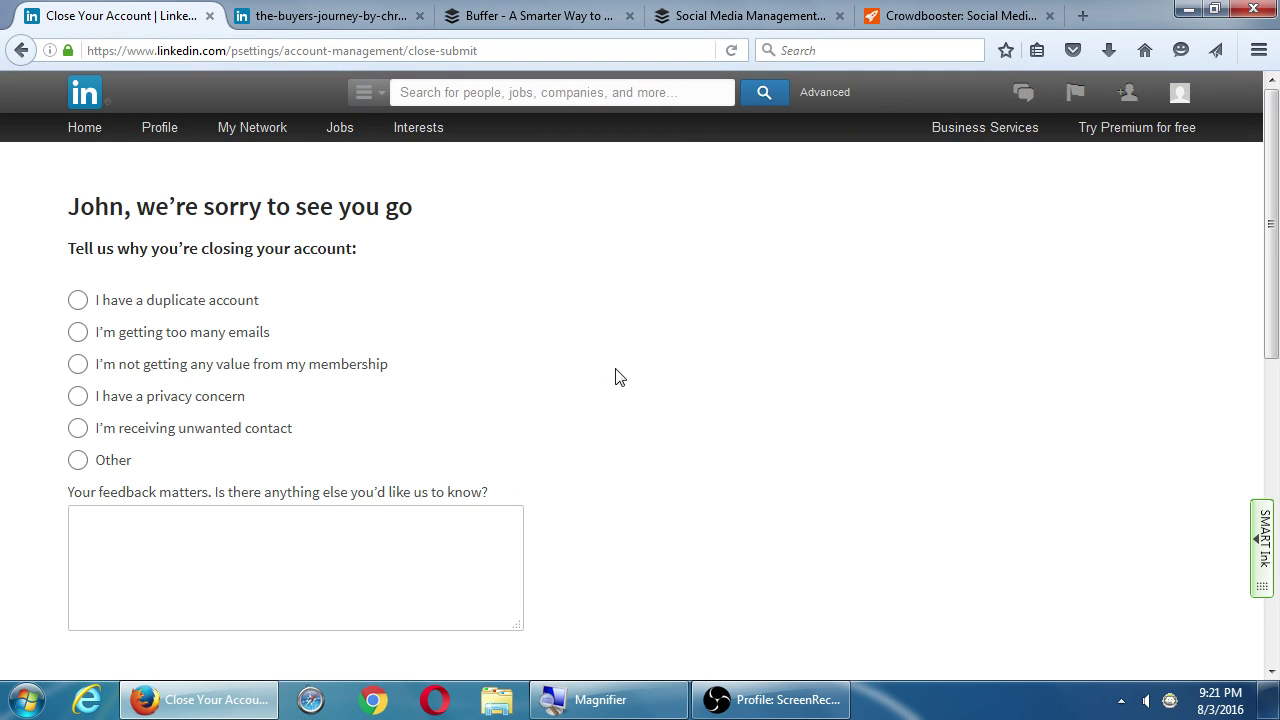
Pick Other as the reason for closing the account instead of duplicate account
{"action": "scroll", "coordinate": [610, 400], "scroll_direction": "down", "scroll_amount": 4}
{"action": "scroll", "coordinate": [605, 416], "scroll_direction": "up", "scroll_amount": 4}
{"action": "left_click", "coordinate": [84, 305]}
{"action": "scroll", "coordinate": [55, 262], "scroll_direction": "down", "scroll_amount": 3}
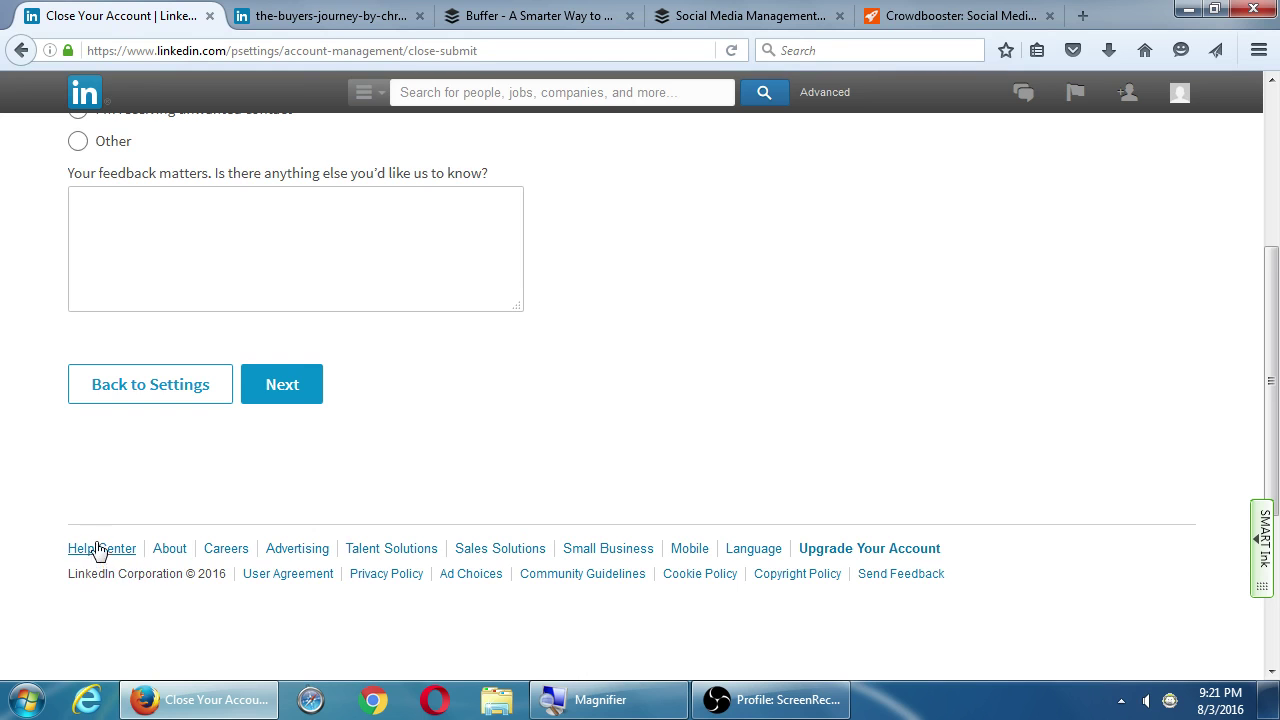
{"action": "scroll", "coordinate": [95, 545], "scroll_direction": "up", "scroll_amount": 3}
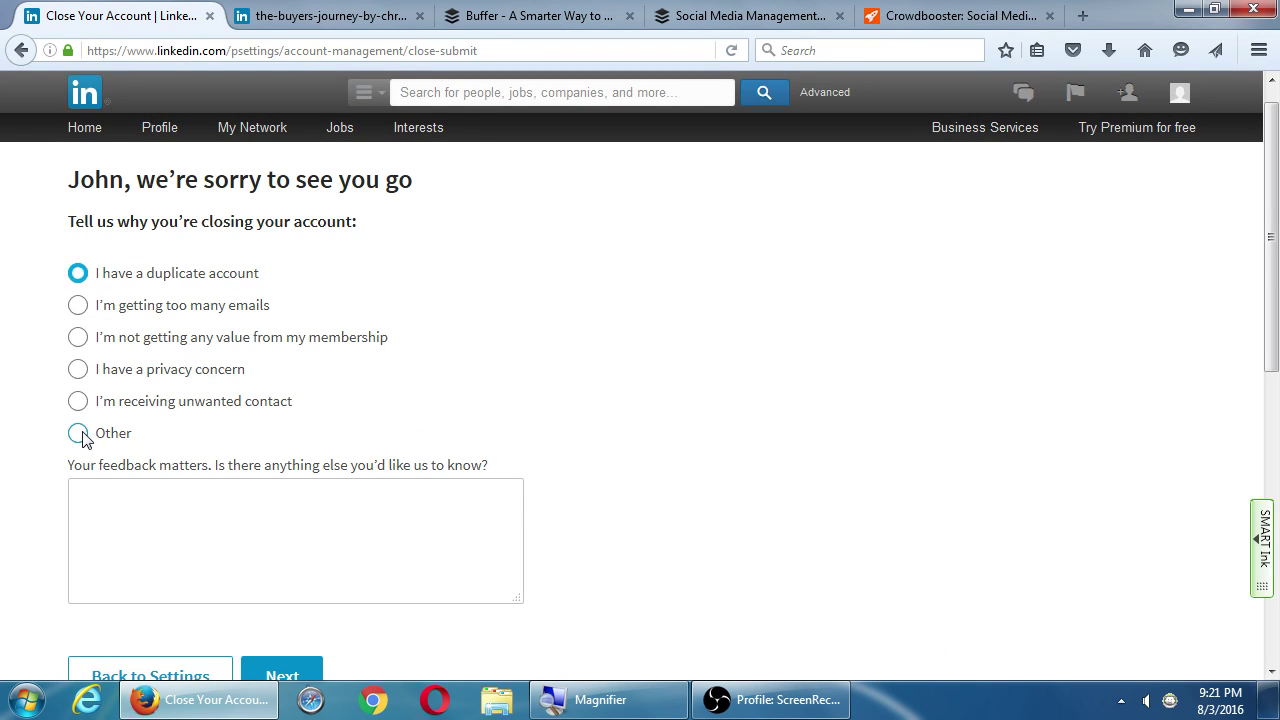
{"action": "left_click", "coordinate": [80, 433]}
{"action": "scroll", "coordinate": [90, 460], "scroll_direction": "down", "scroll_amount": 3}
{"action": "left_click", "coordinate": [278, 390]}
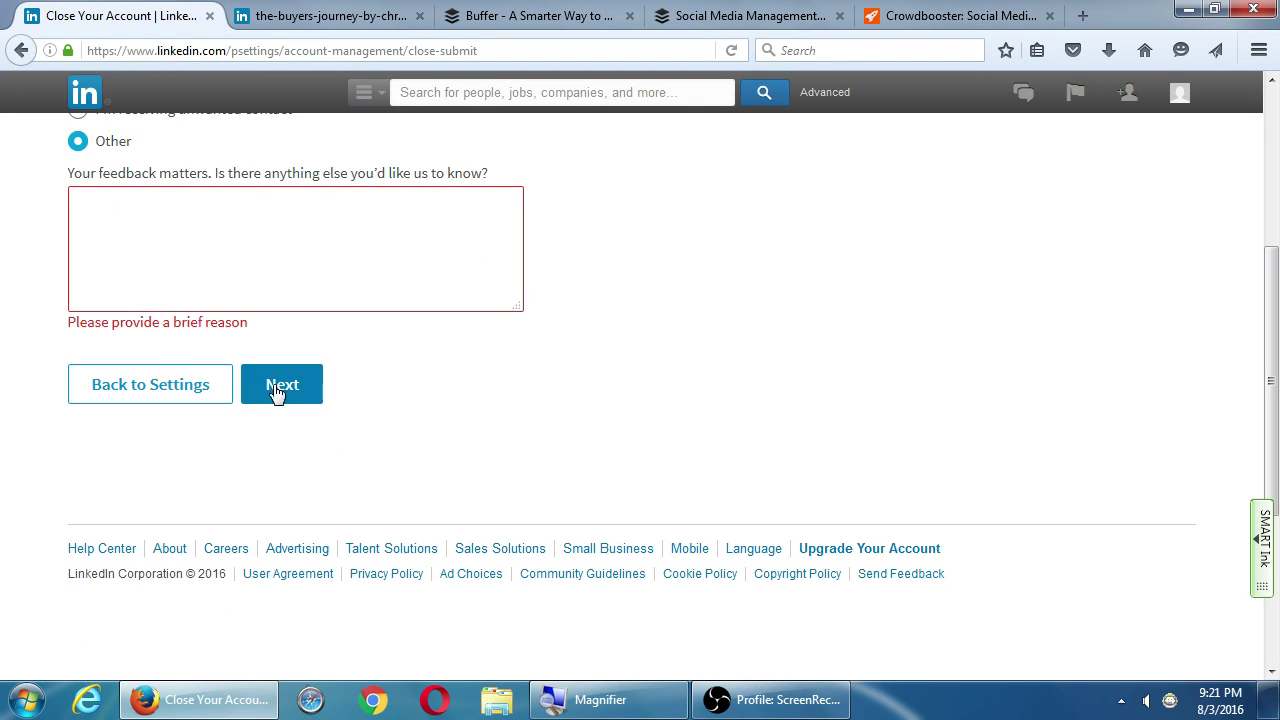
Enter the feedback 'Just a testing account.' and continue to password confirmation
{"action": "left_click", "coordinate": [268, 252]}
{"action": "type", "text": "Just a testing account."}
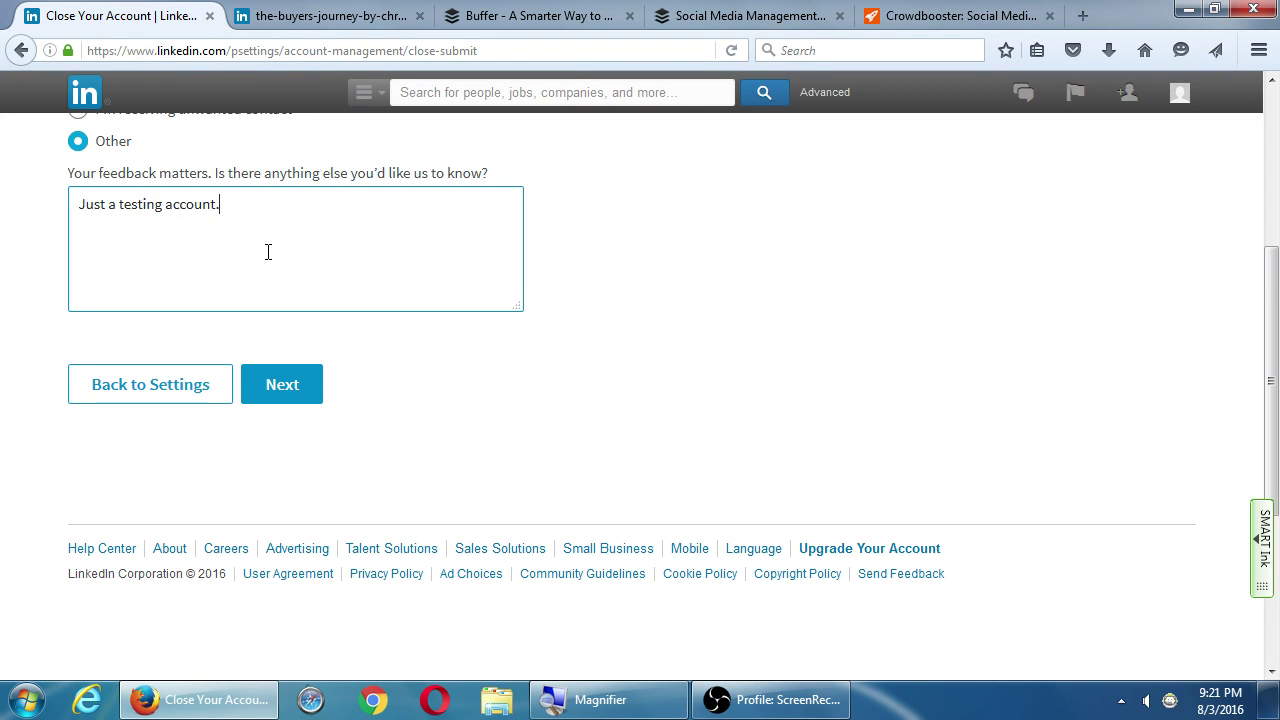
{"action": "left_click", "coordinate": [273, 383]}
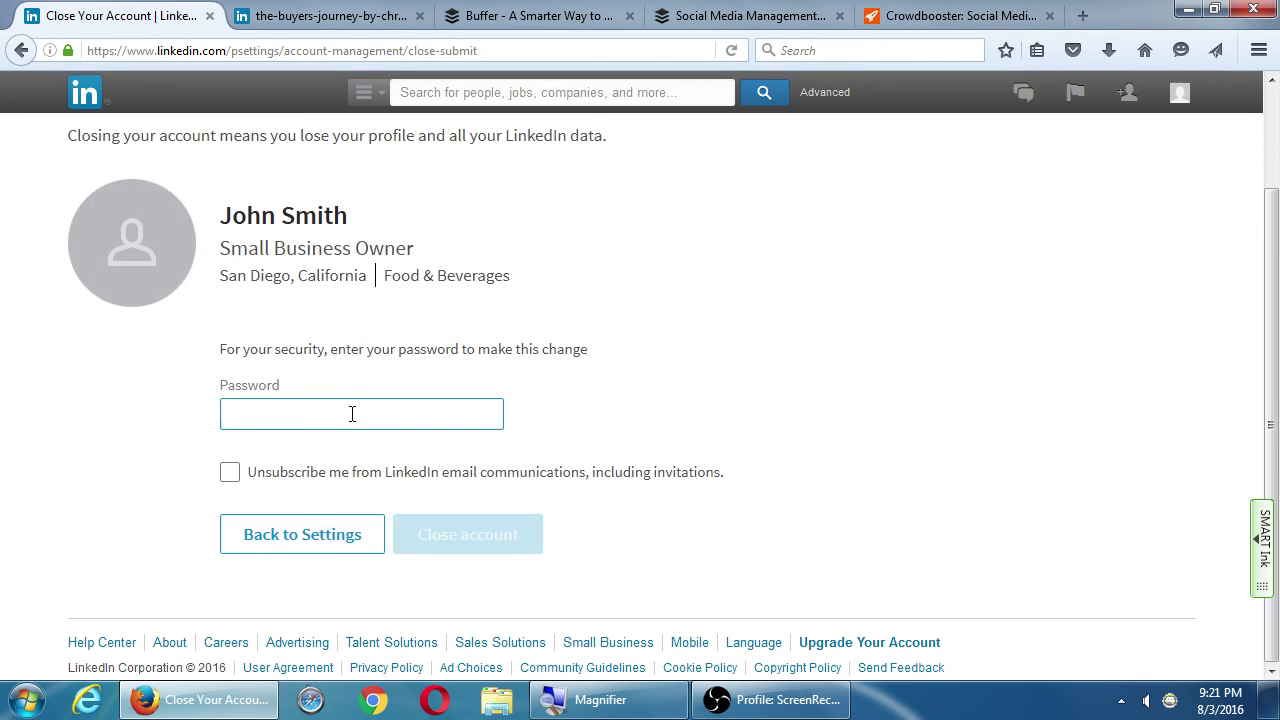
Confirm the closure by entering the account password and choosing Close account
{"action": "type", "text": "test"}
{"action": "key", "text": "BackSpace"}
{"action": "key", "text": "BackSpace"}
{"action": "key", "text": "BackSpace"}
{"action": "key", "text": "BackSpace"}
{"action": "key", "text": "BackSpace"}
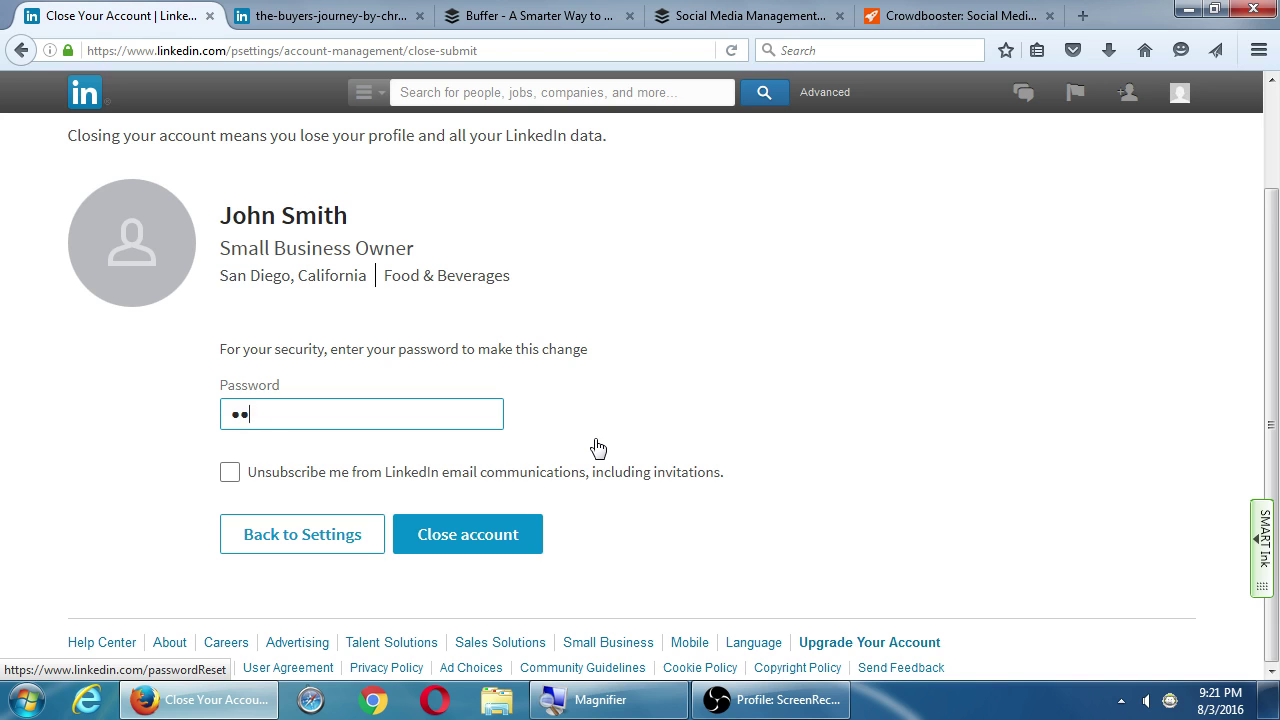
{"action": "type", "text": "*********"}
{"action": "left_click", "coordinate": [490, 534]}
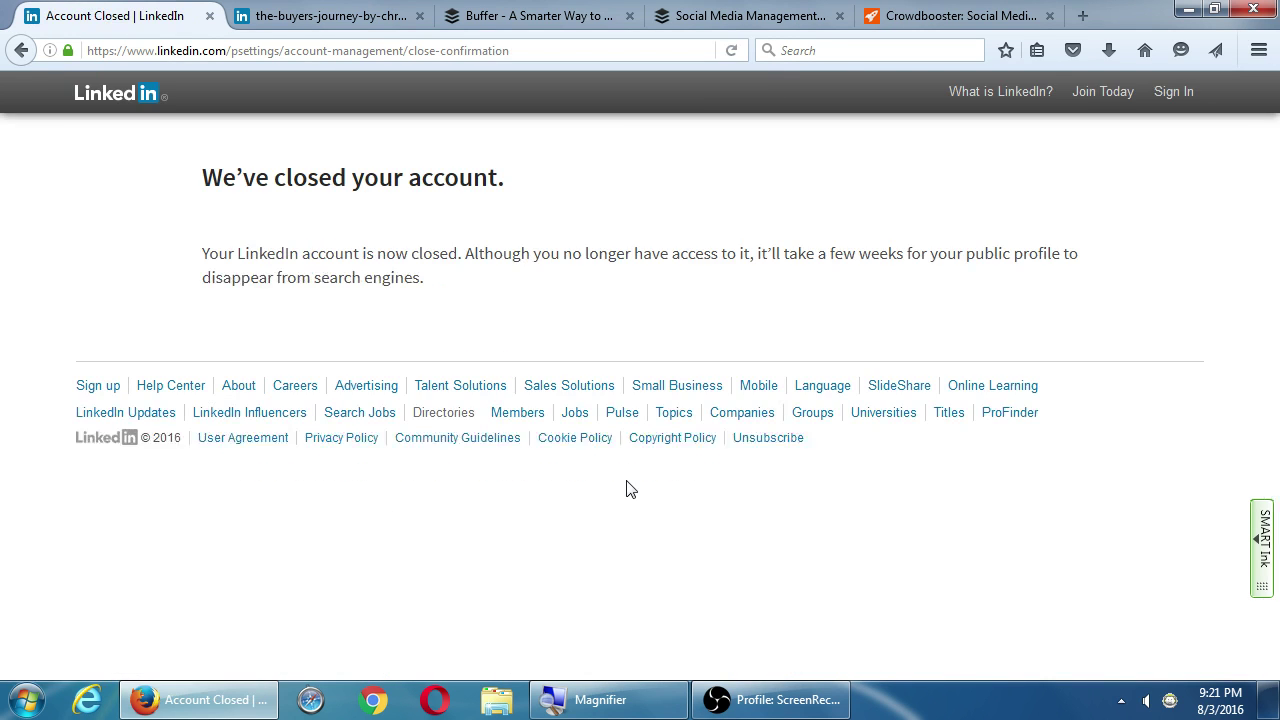